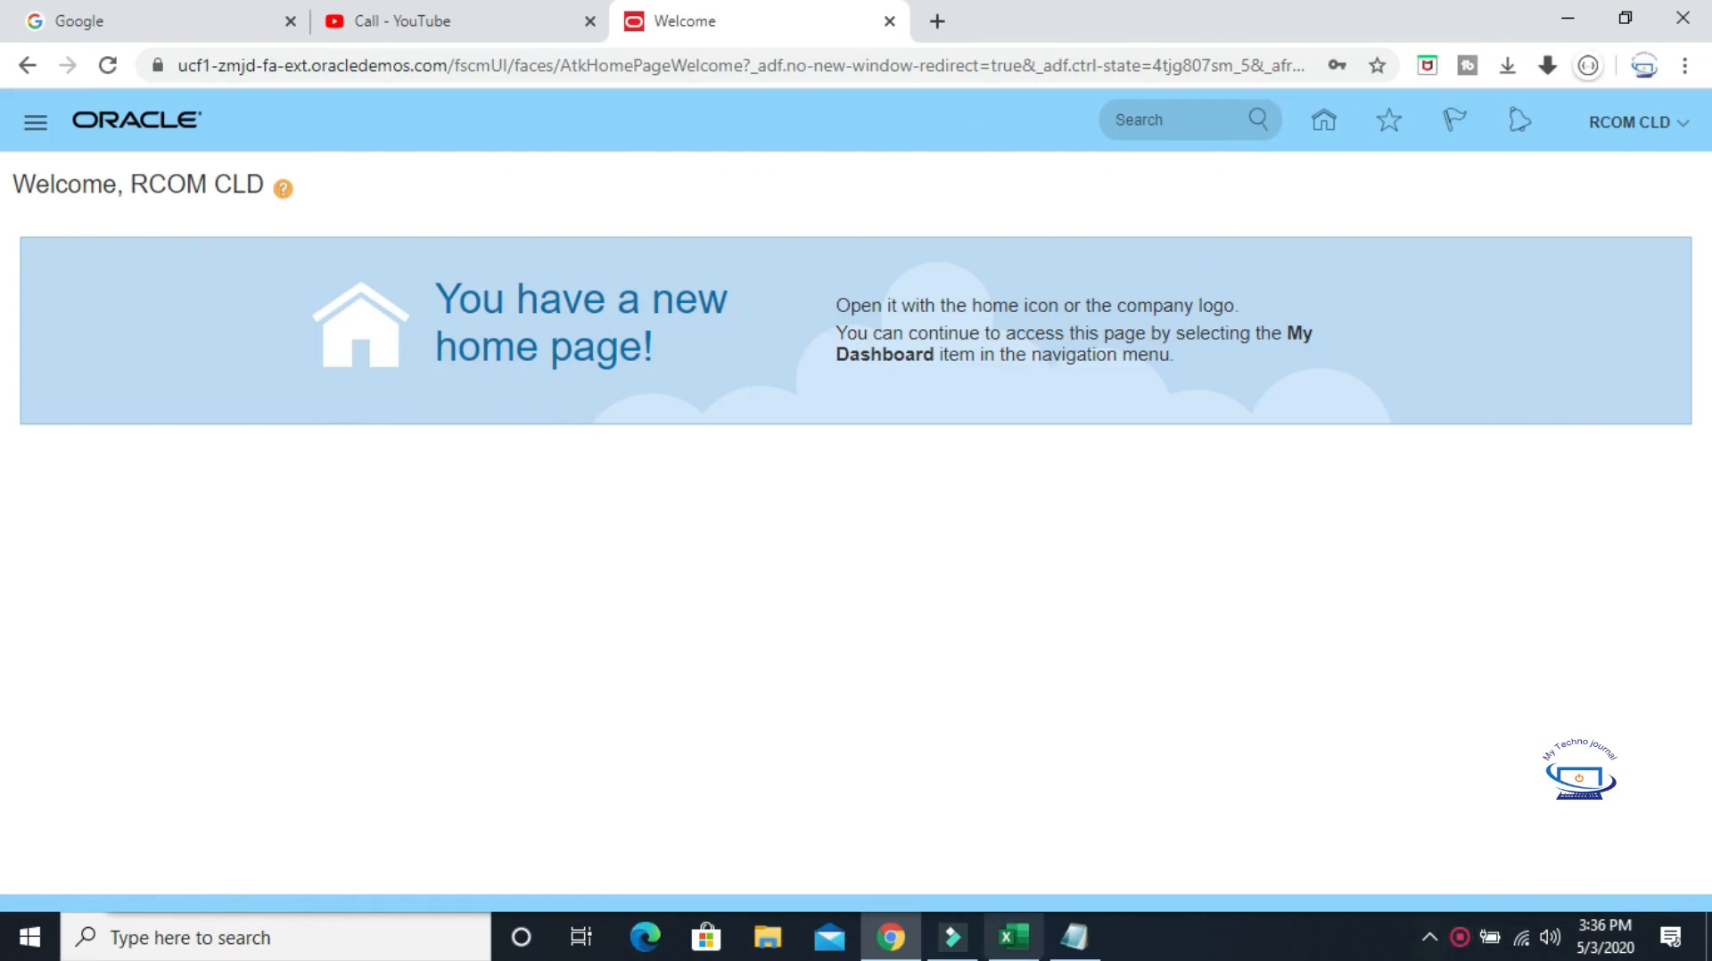
Switch to the udemy tax course workbook in Excel and review the Manage Taxes and Manage Tax Status sheets.
{"action": "left_click", "coordinate": [1026, 943]}
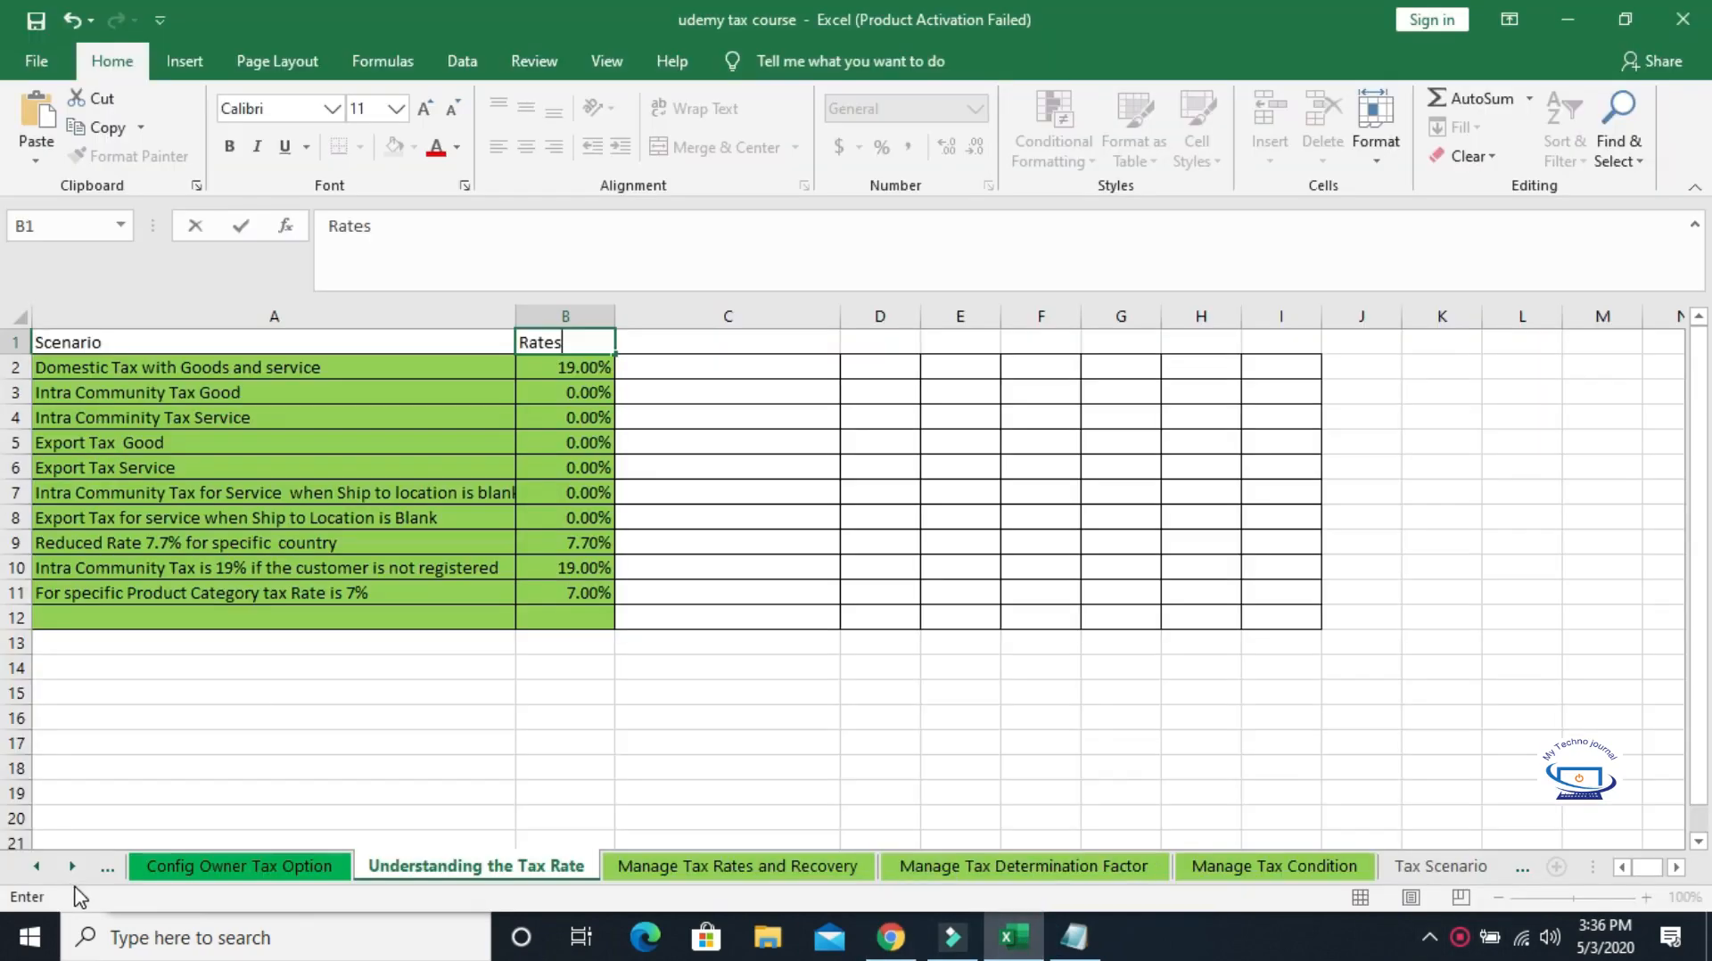
{"action": "left_click", "coordinate": [36, 867]}
{"action": "left_click", "coordinate": [37, 868]}
{"action": "left_click", "coordinate": [37, 868]}
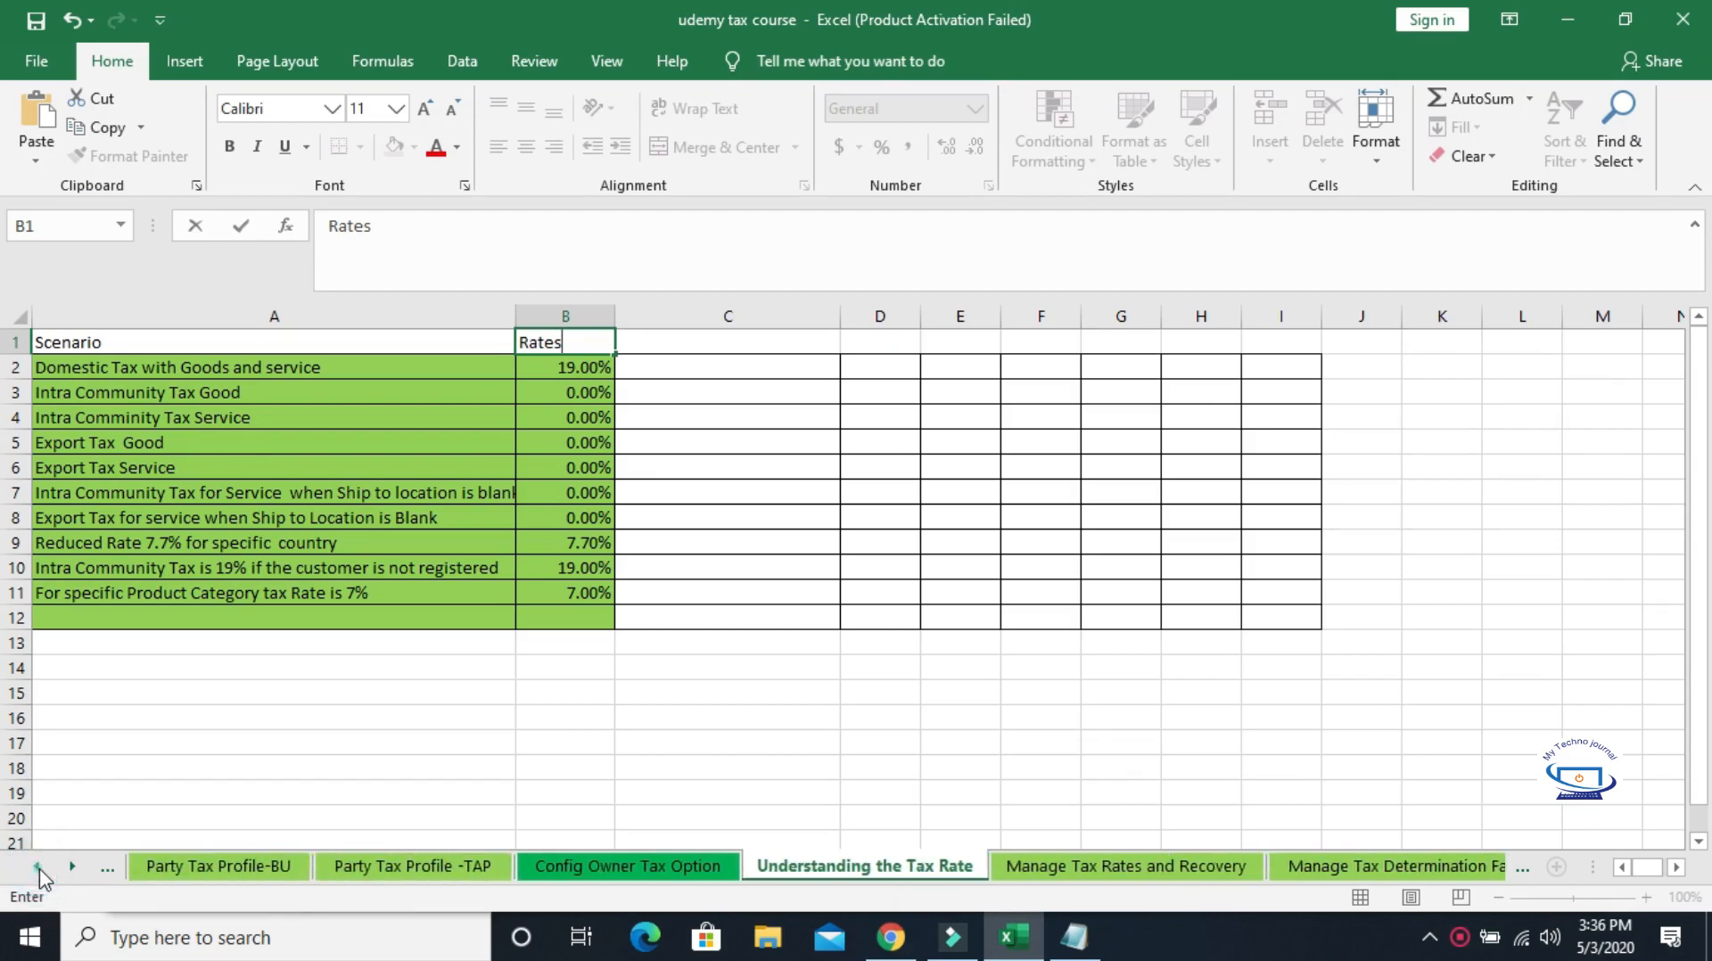
{"action": "left_click", "coordinate": [37, 868]}
{"action": "left_click", "coordinate": [37, 868]}
{"action": "left_click", "coordinate": [37, 868]}
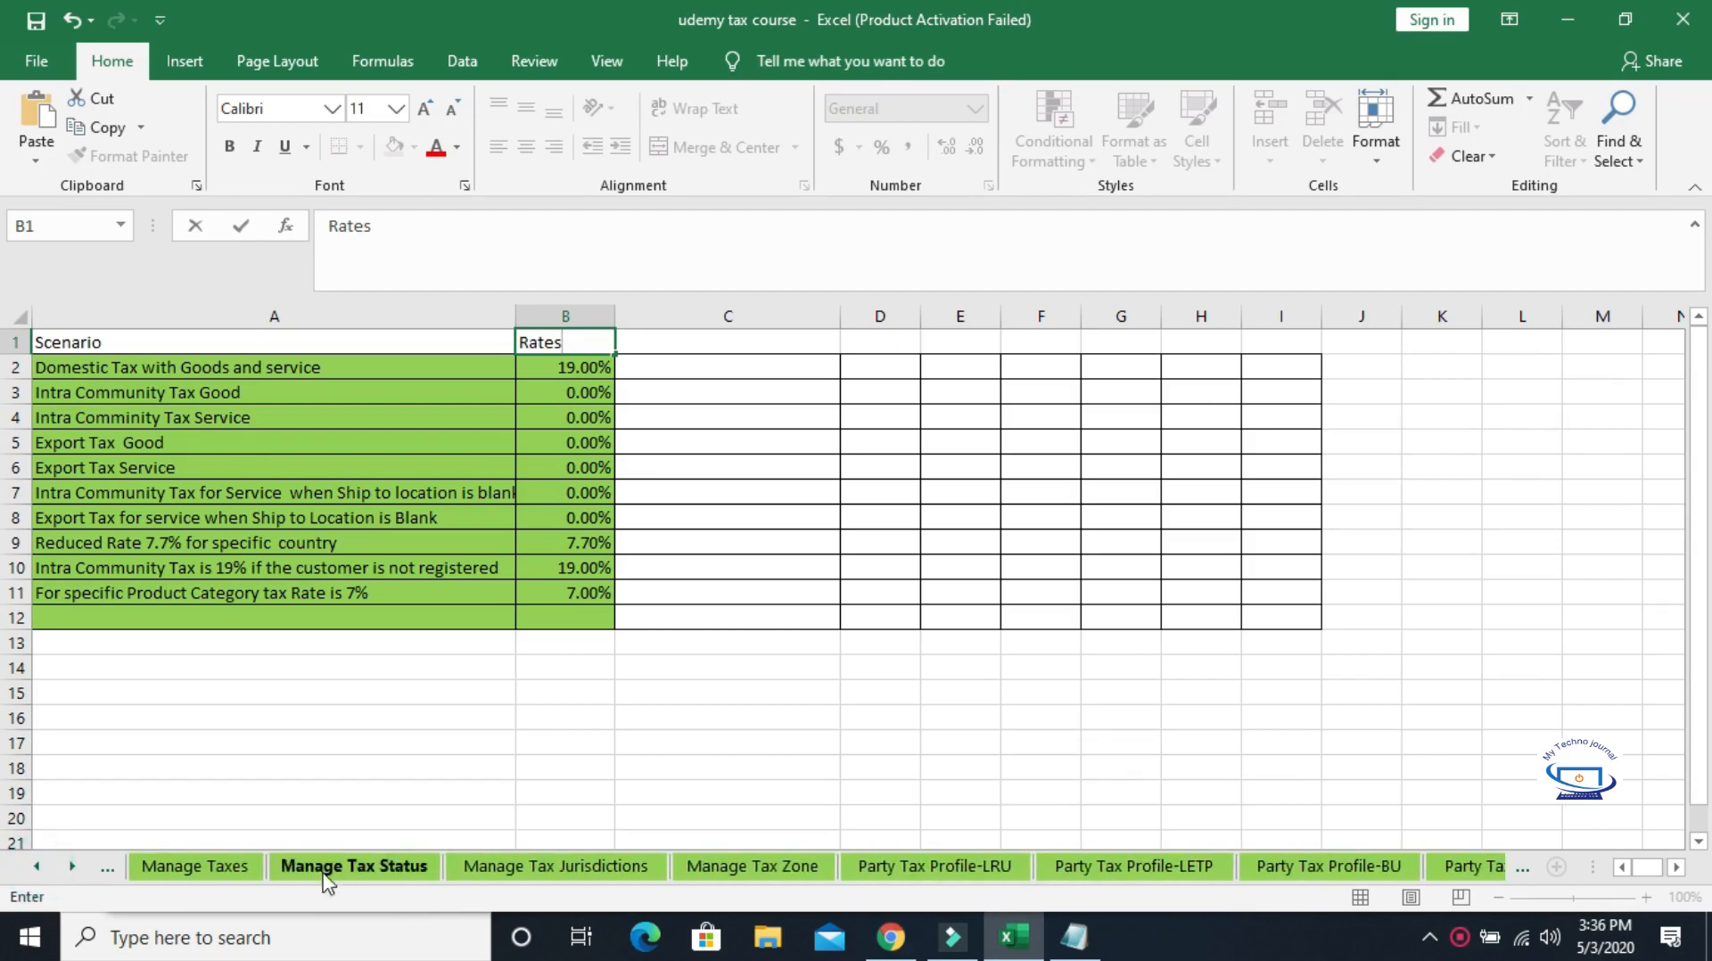
{"action": "left_click", "coordinate": [37, 867]}
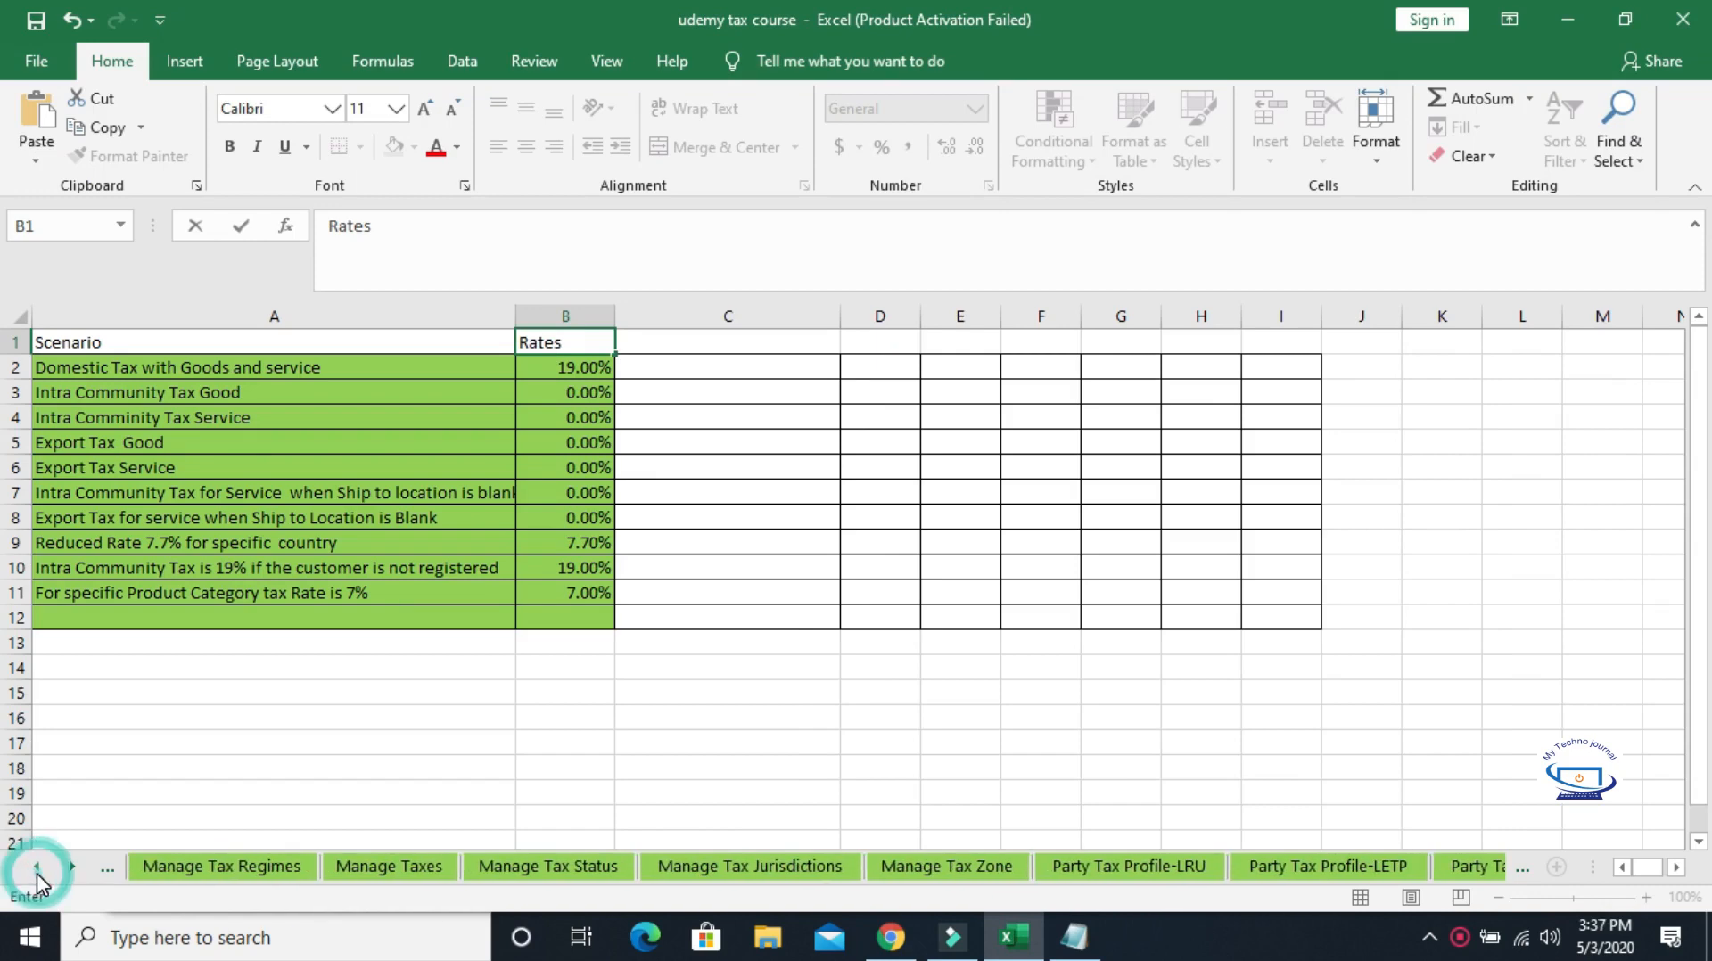
{"action": "left_click", "coordinate": [36, 867]}
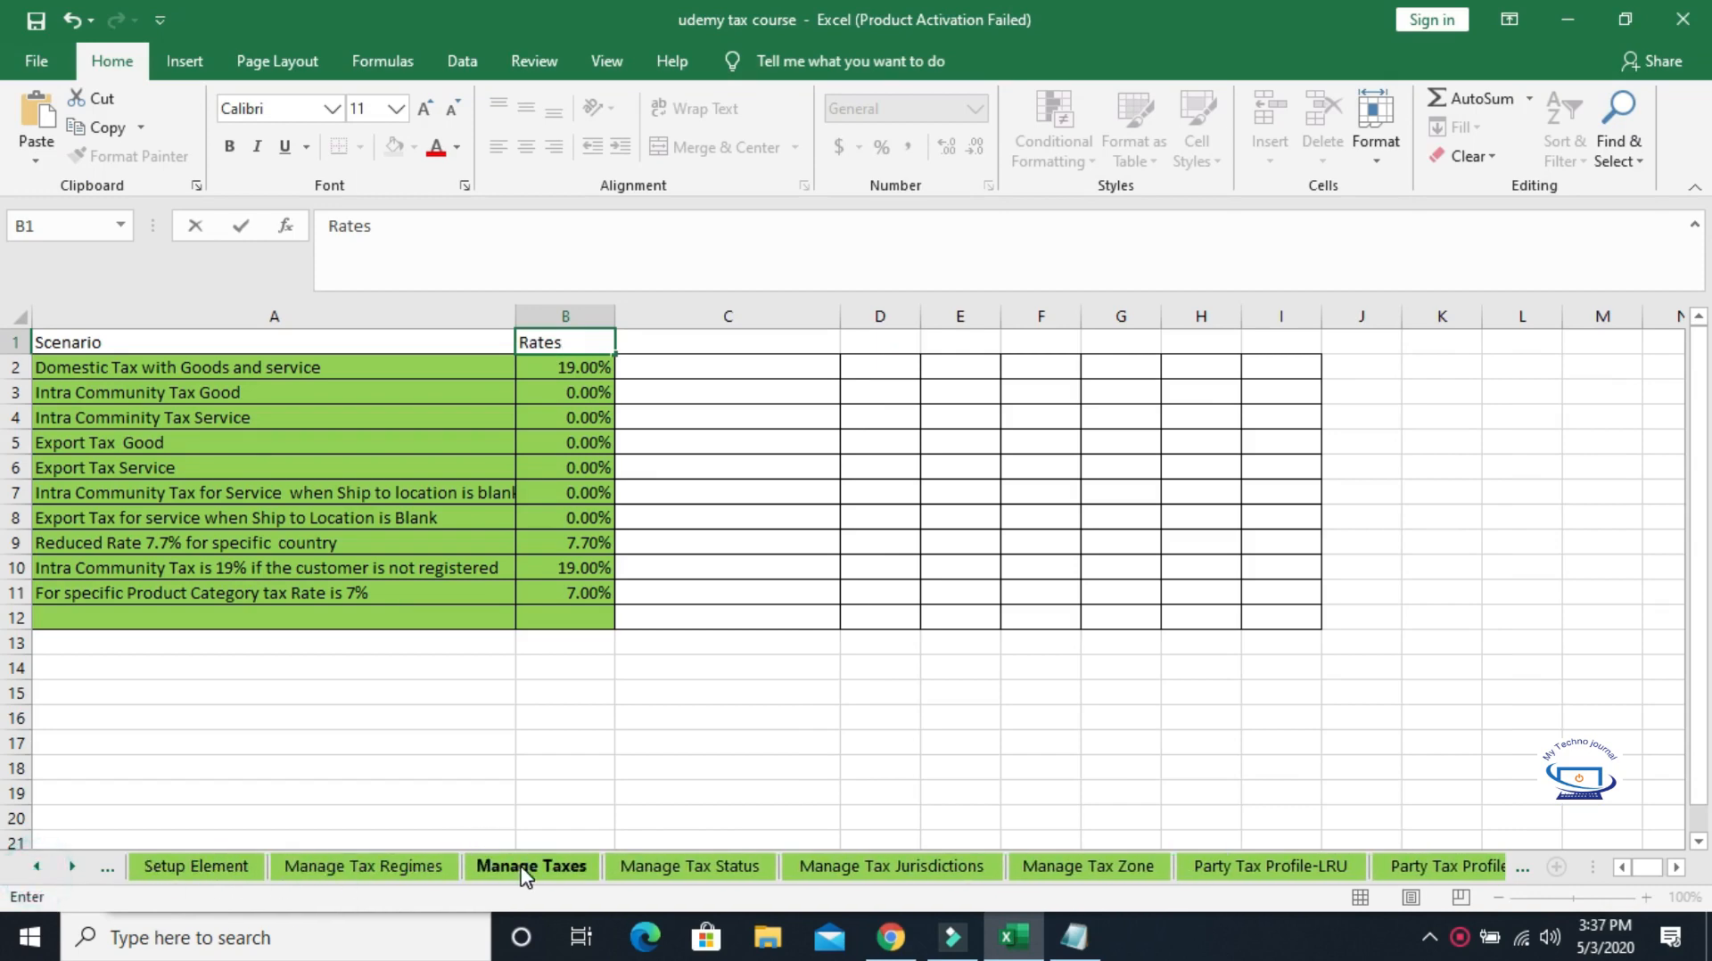
{"action": "left_click", "coordinate": [525, 870]}
{"action": "left_click", "coordinate": [701, 856]}
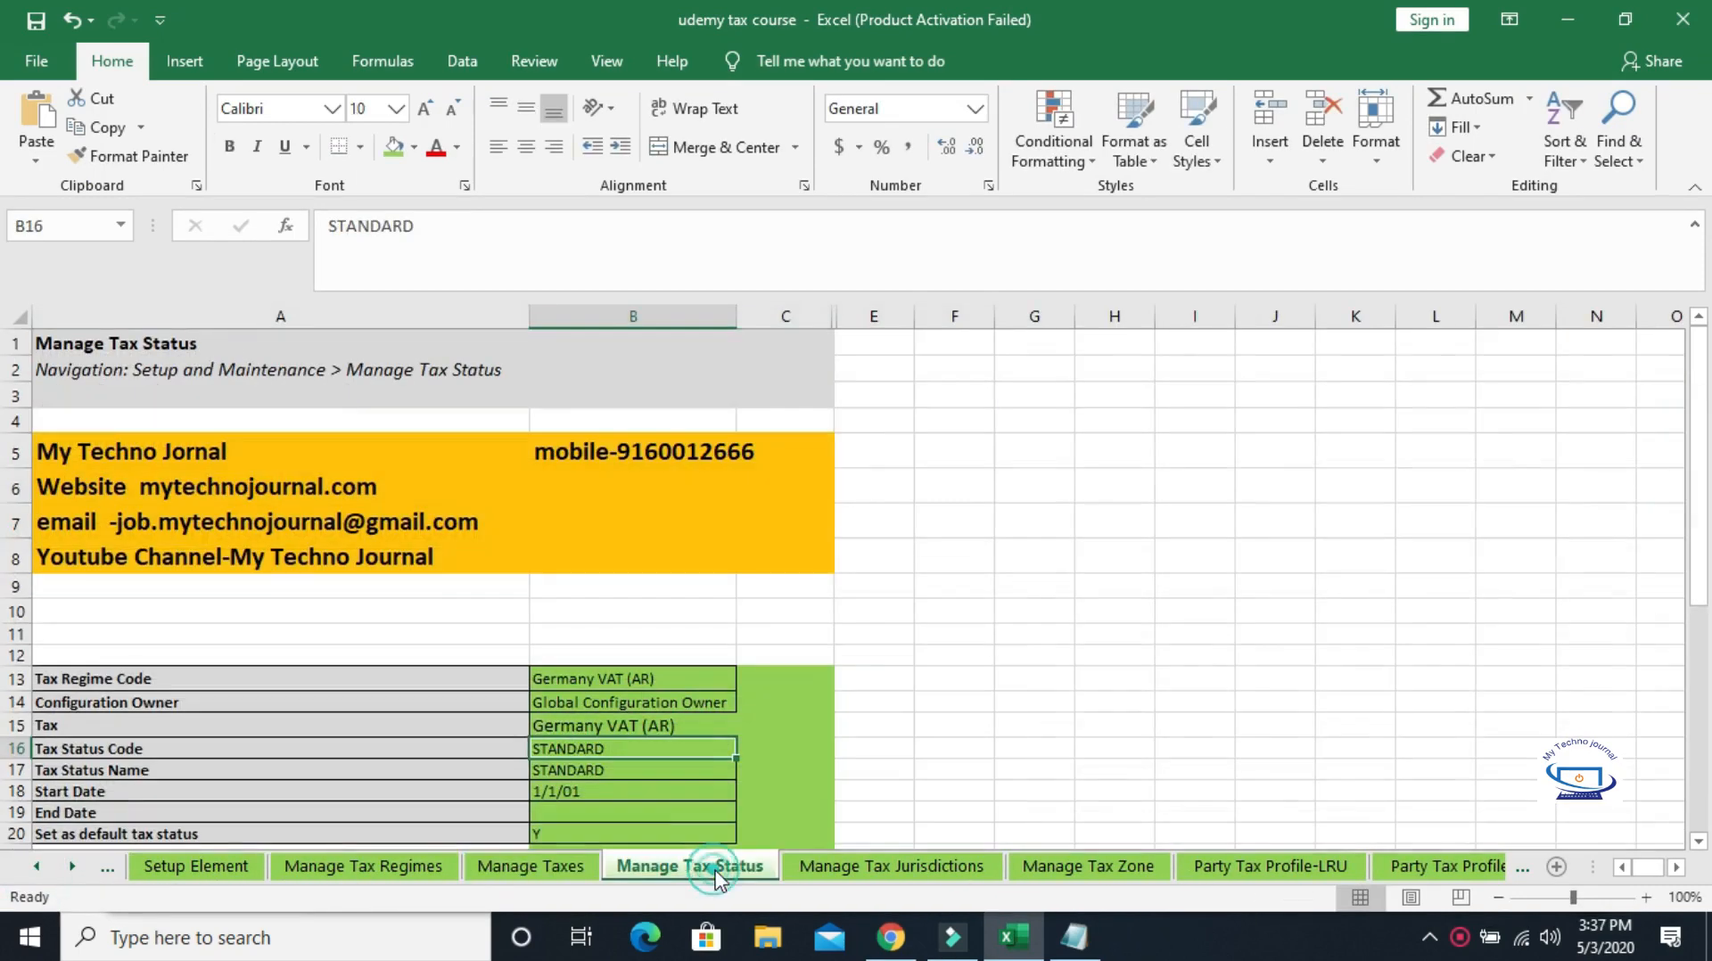
Review the Manage Tax Jurisdictions, Party Tax Profile (LRU, LETP, BU, TAP) and Config Owner Tax Option sheets in turn.
{"action": "left_click", "coordinate": [927, 870]}
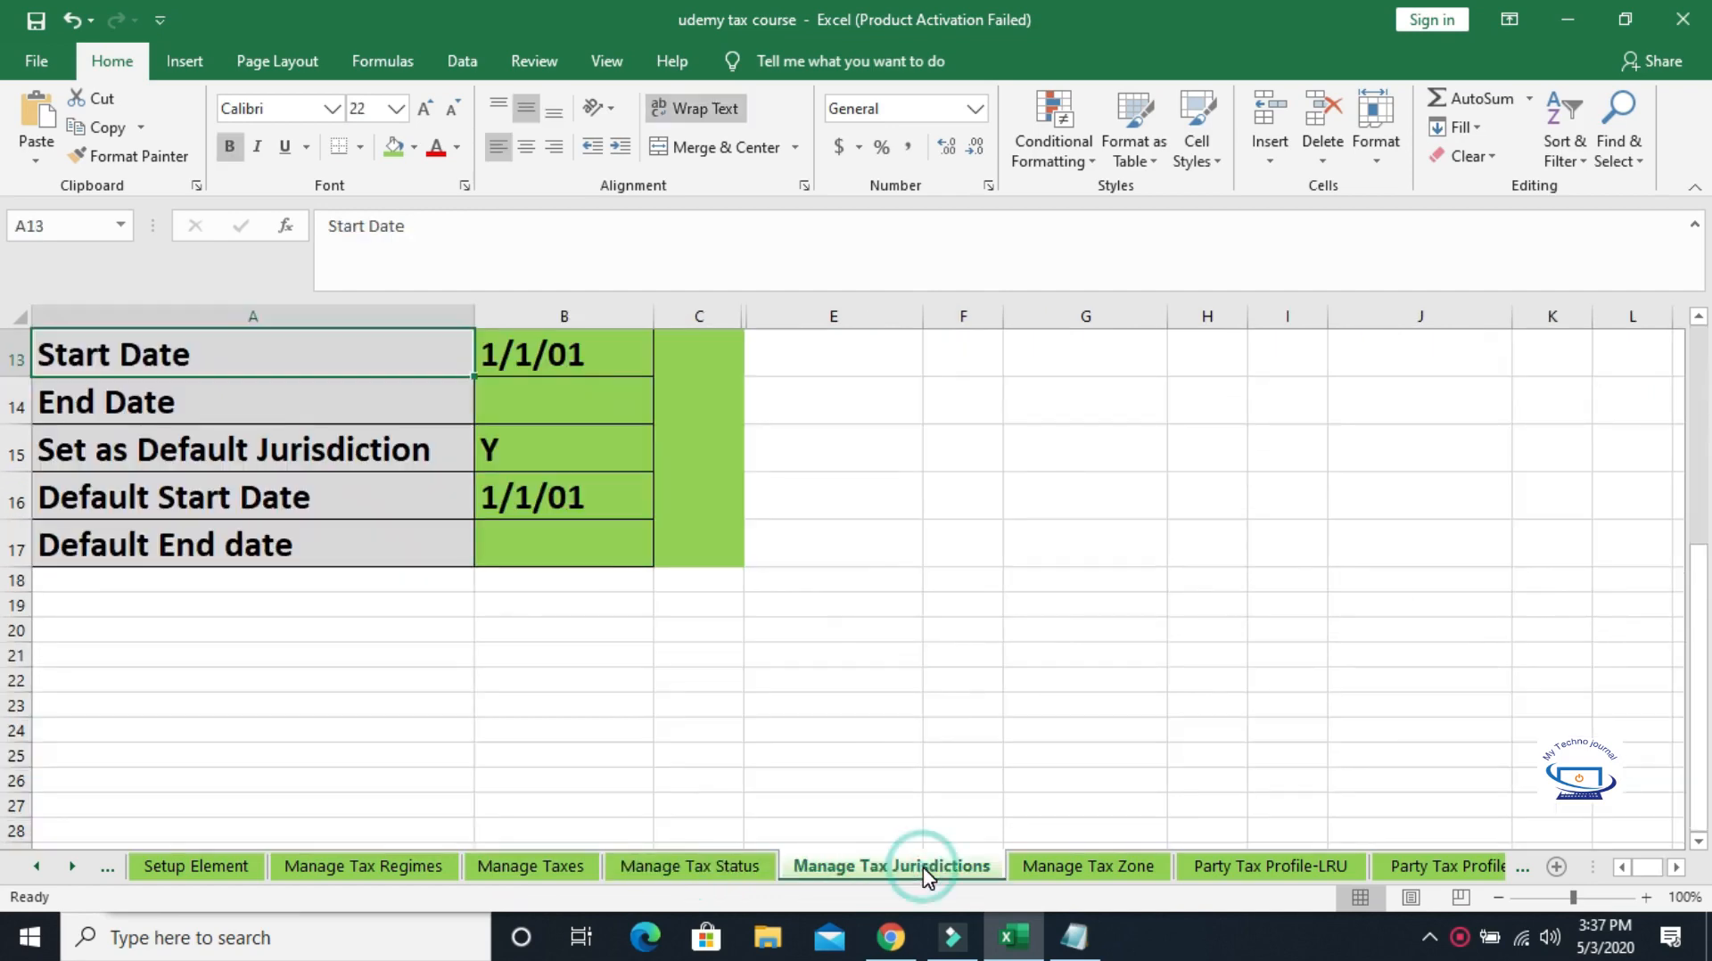
{"action": "left_click", "coordinate": [1303, 863]}
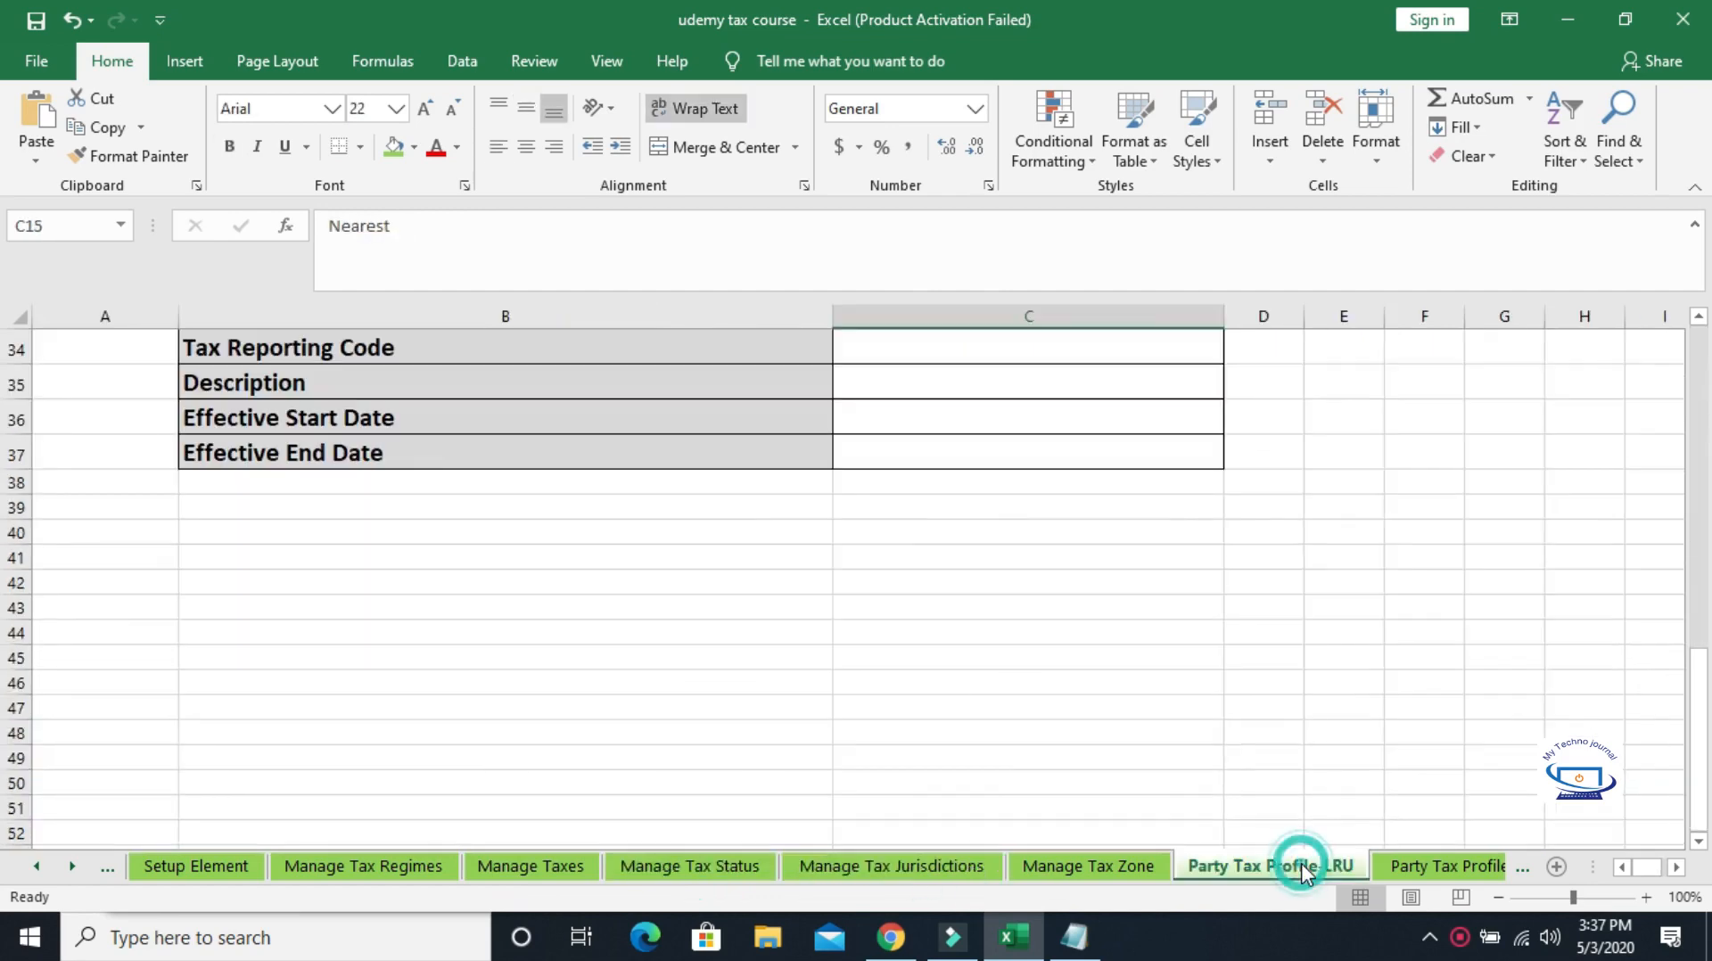
{"action": "left_click", "coordinate": [1448, 869]}
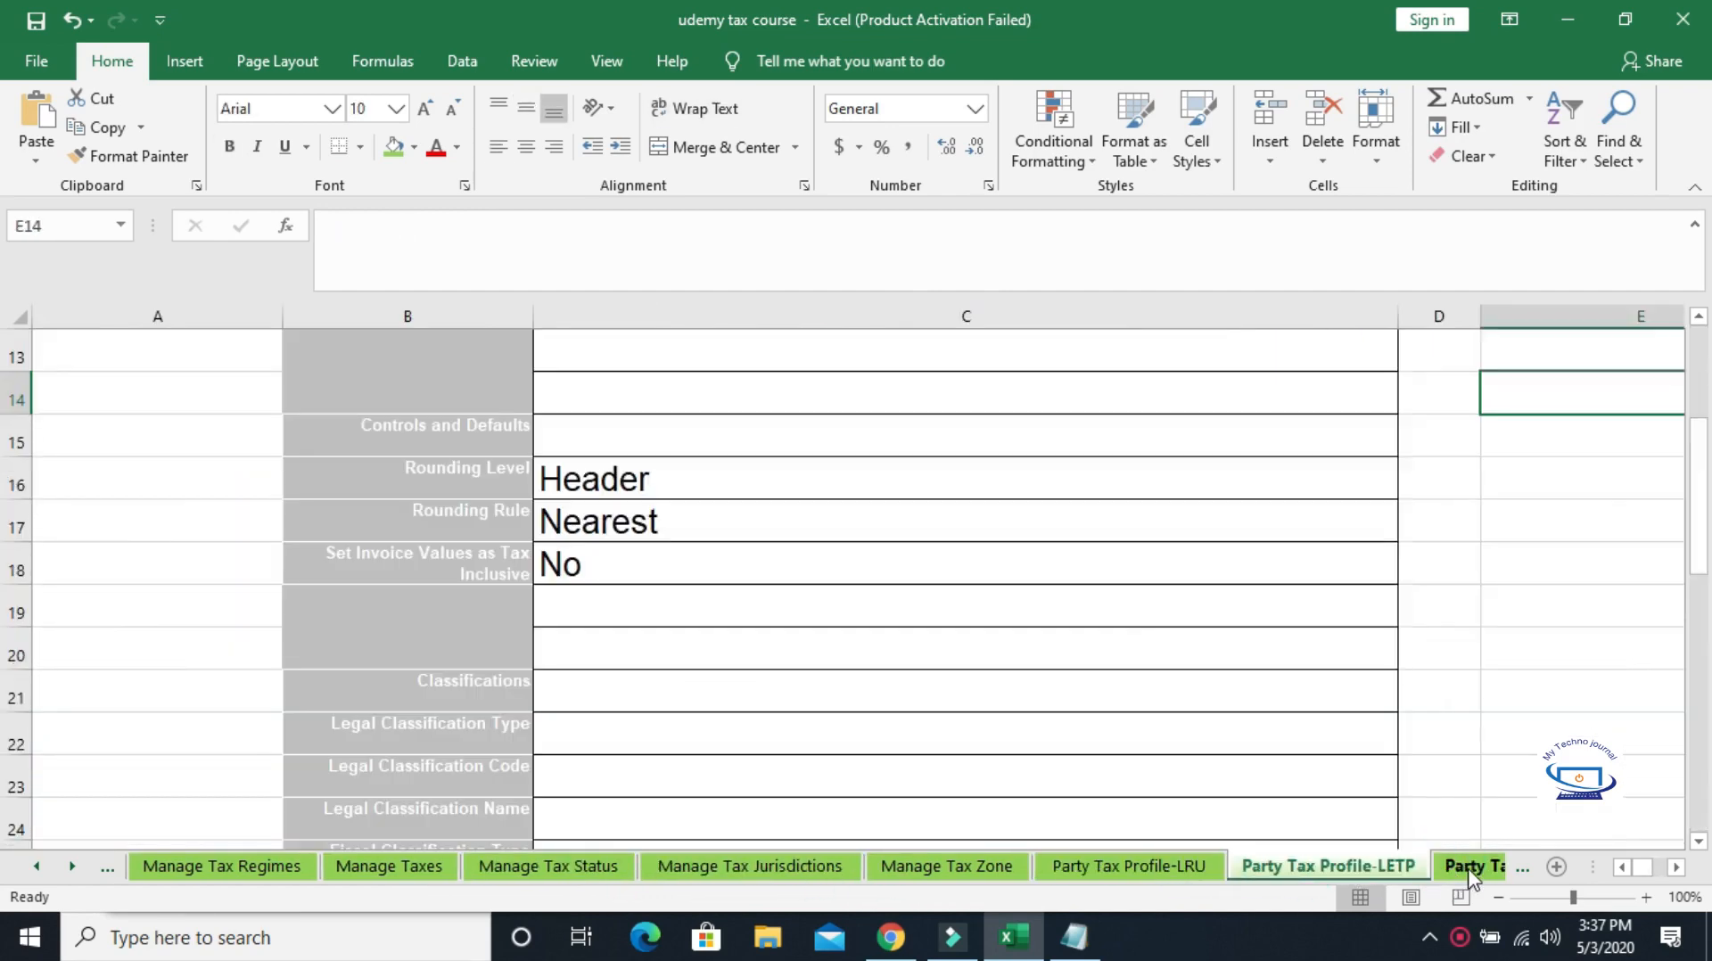
{"action": "left_click", "coordinate": [1470, 869]}
{"action": "left_click", "coordinate": [1467, 870]}
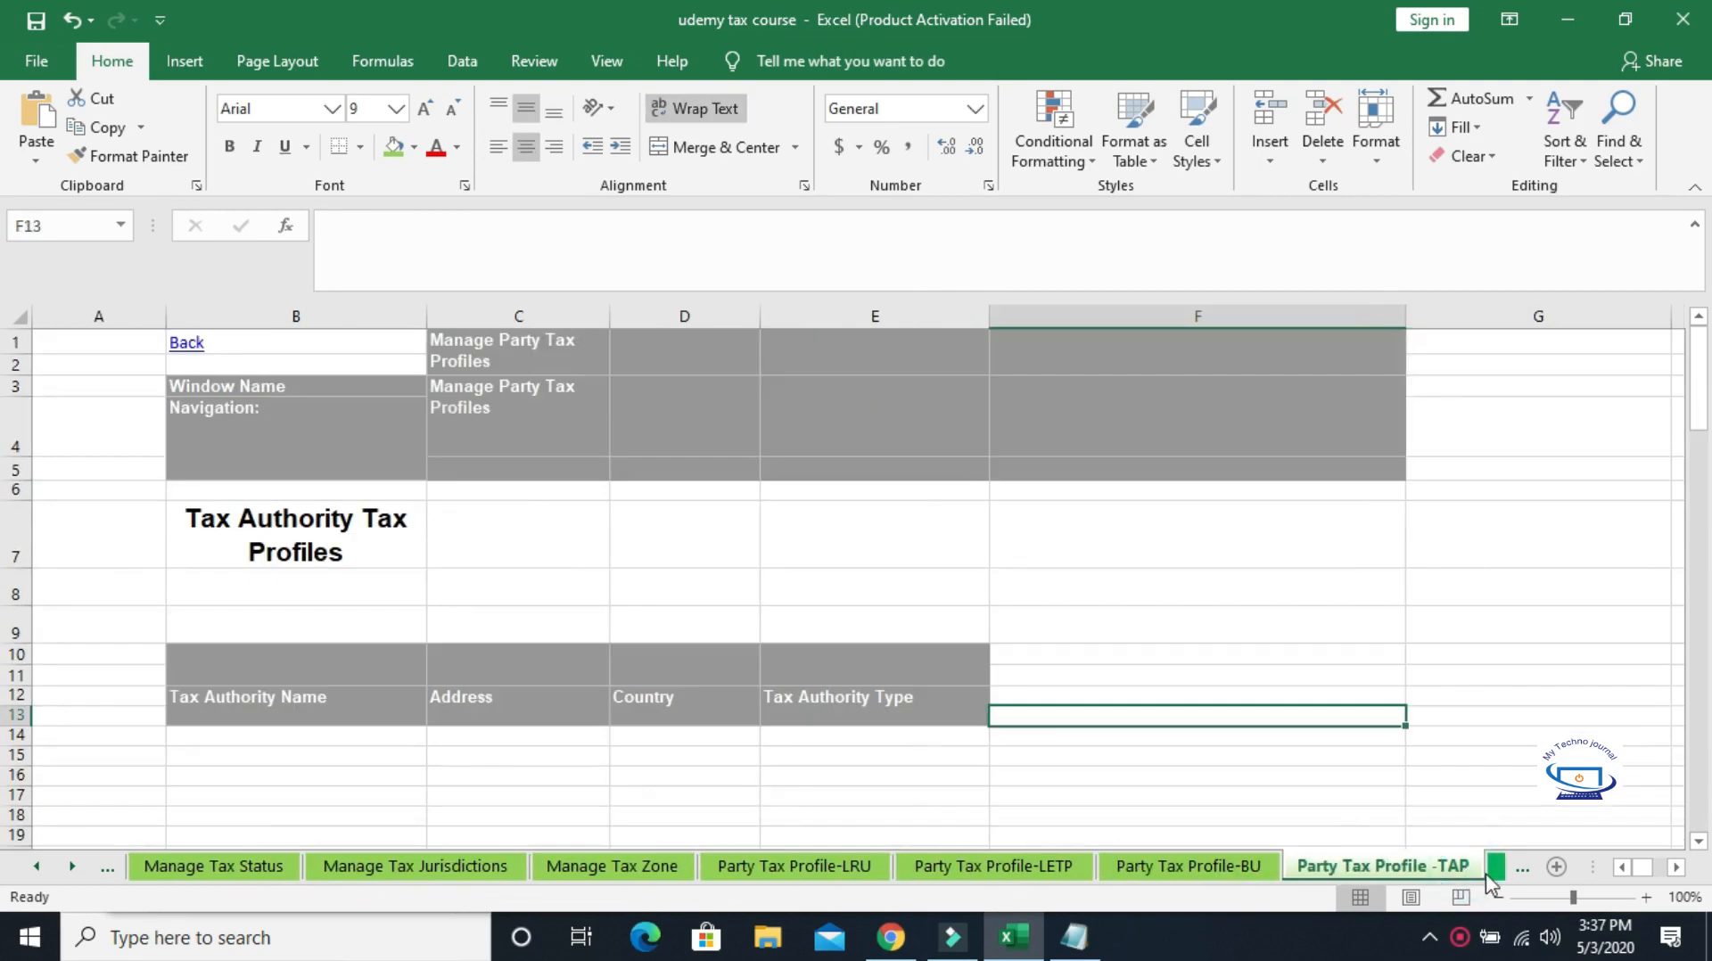
{"action": "left_click", "coordinate": [1500, 870]}
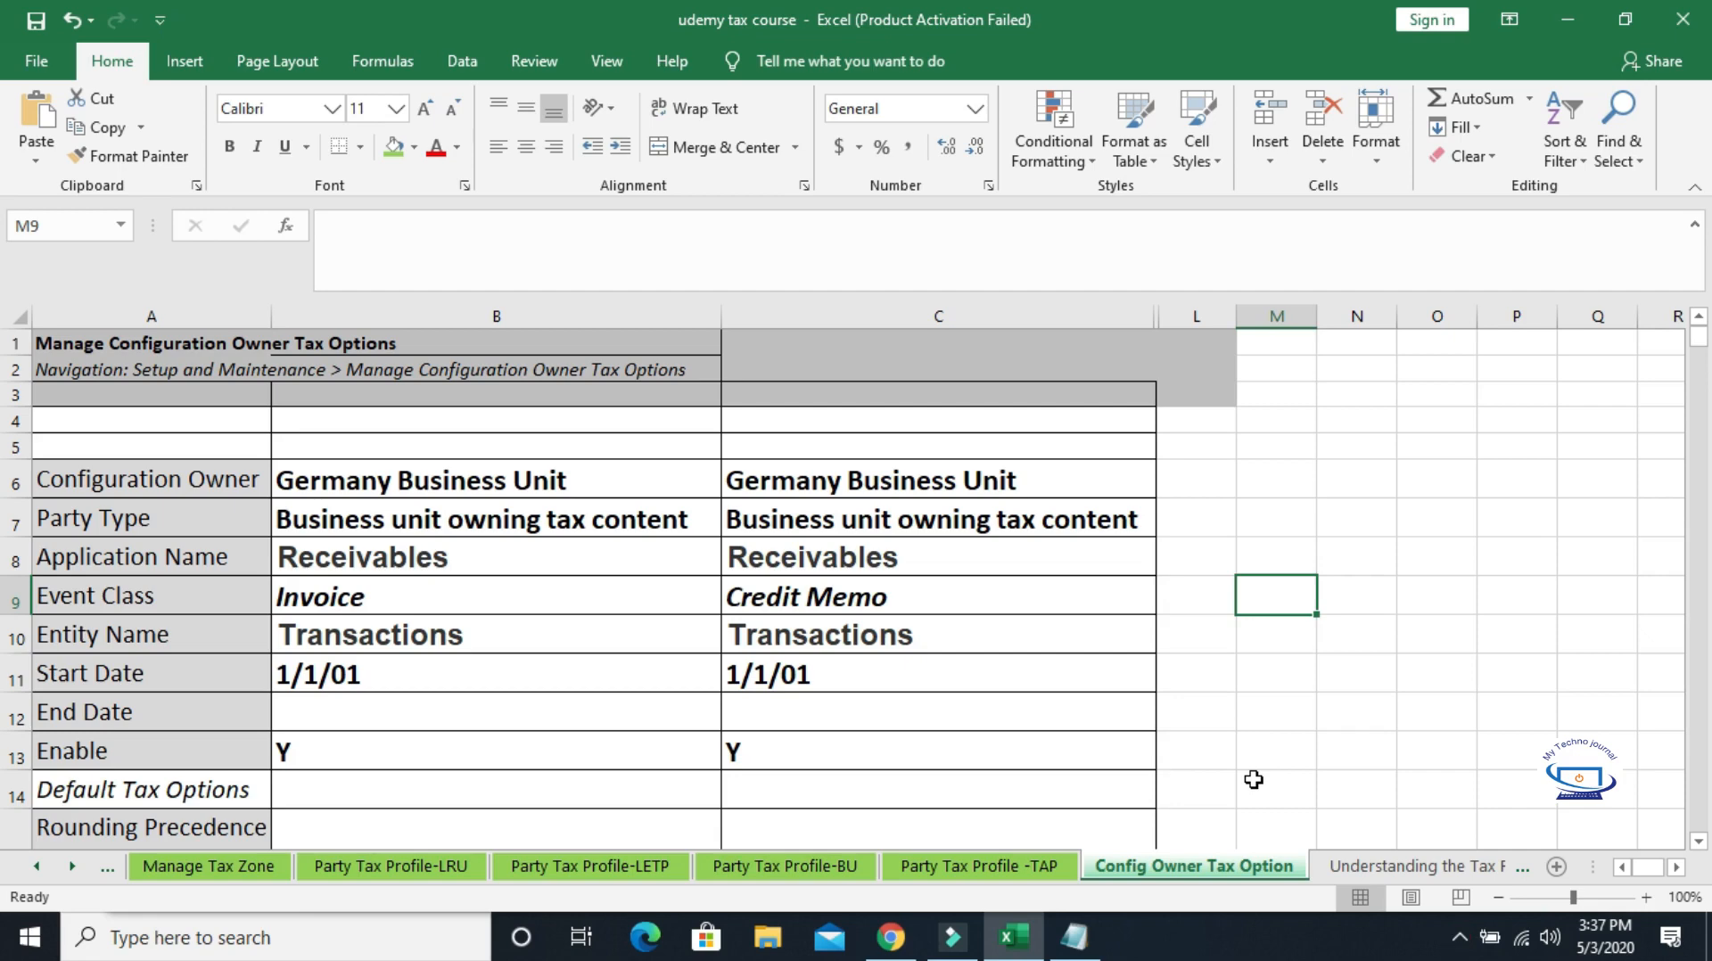
Show the Understanding the Tax Rate sheet and widen columns A and B so the full scenario descriptions fit.
{"action": "left_click", "coordinate": [1409, 869]}
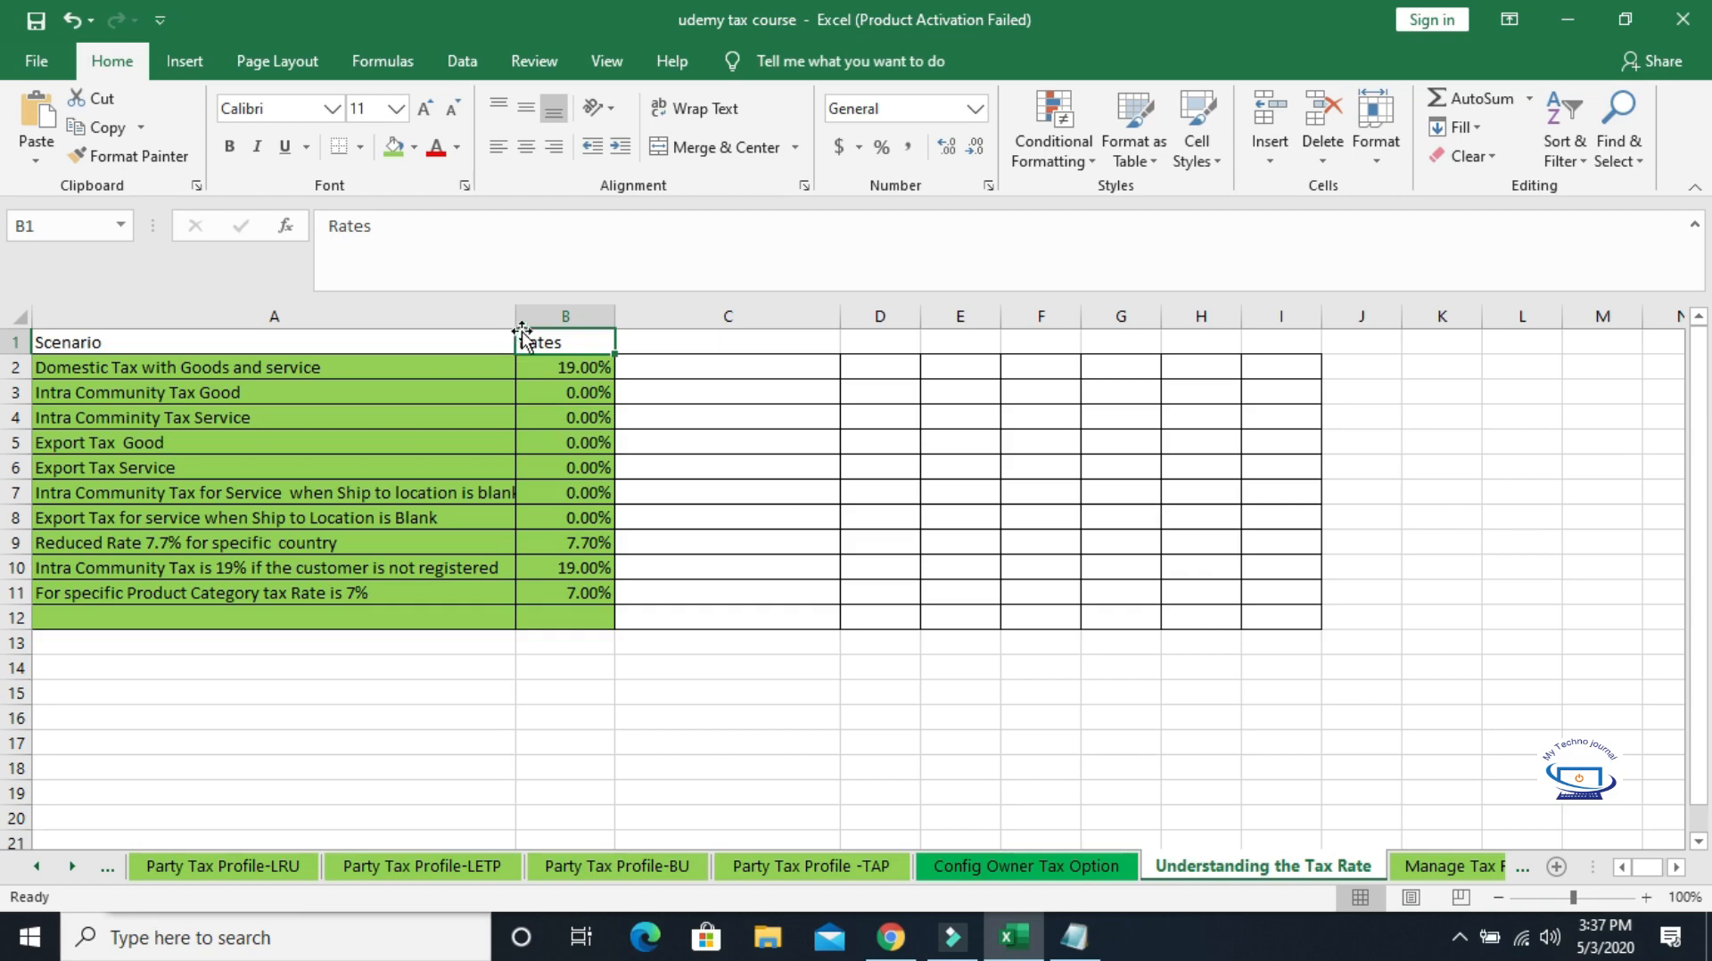
{"action": "left_click_drag", "start_coordinate": [516, 316], "coordinate": [582, 421]}
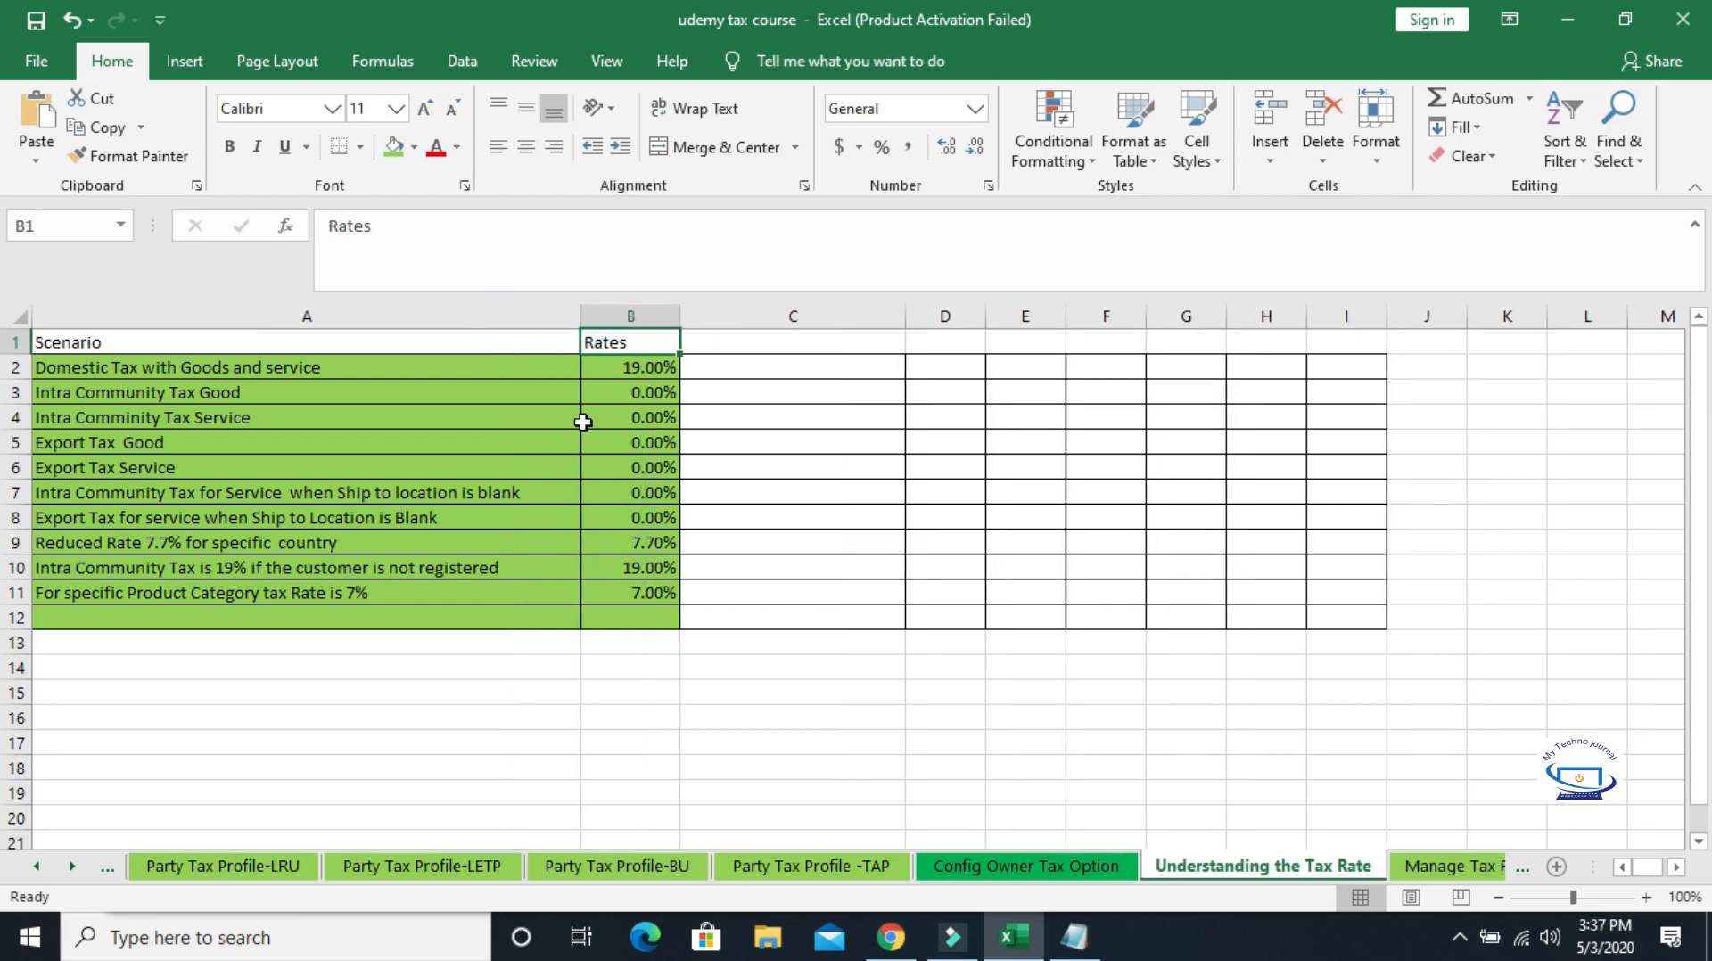
{"action": "left_click_drag", "start_coordinate": [283, 367], "coordinate": [282, 634]}
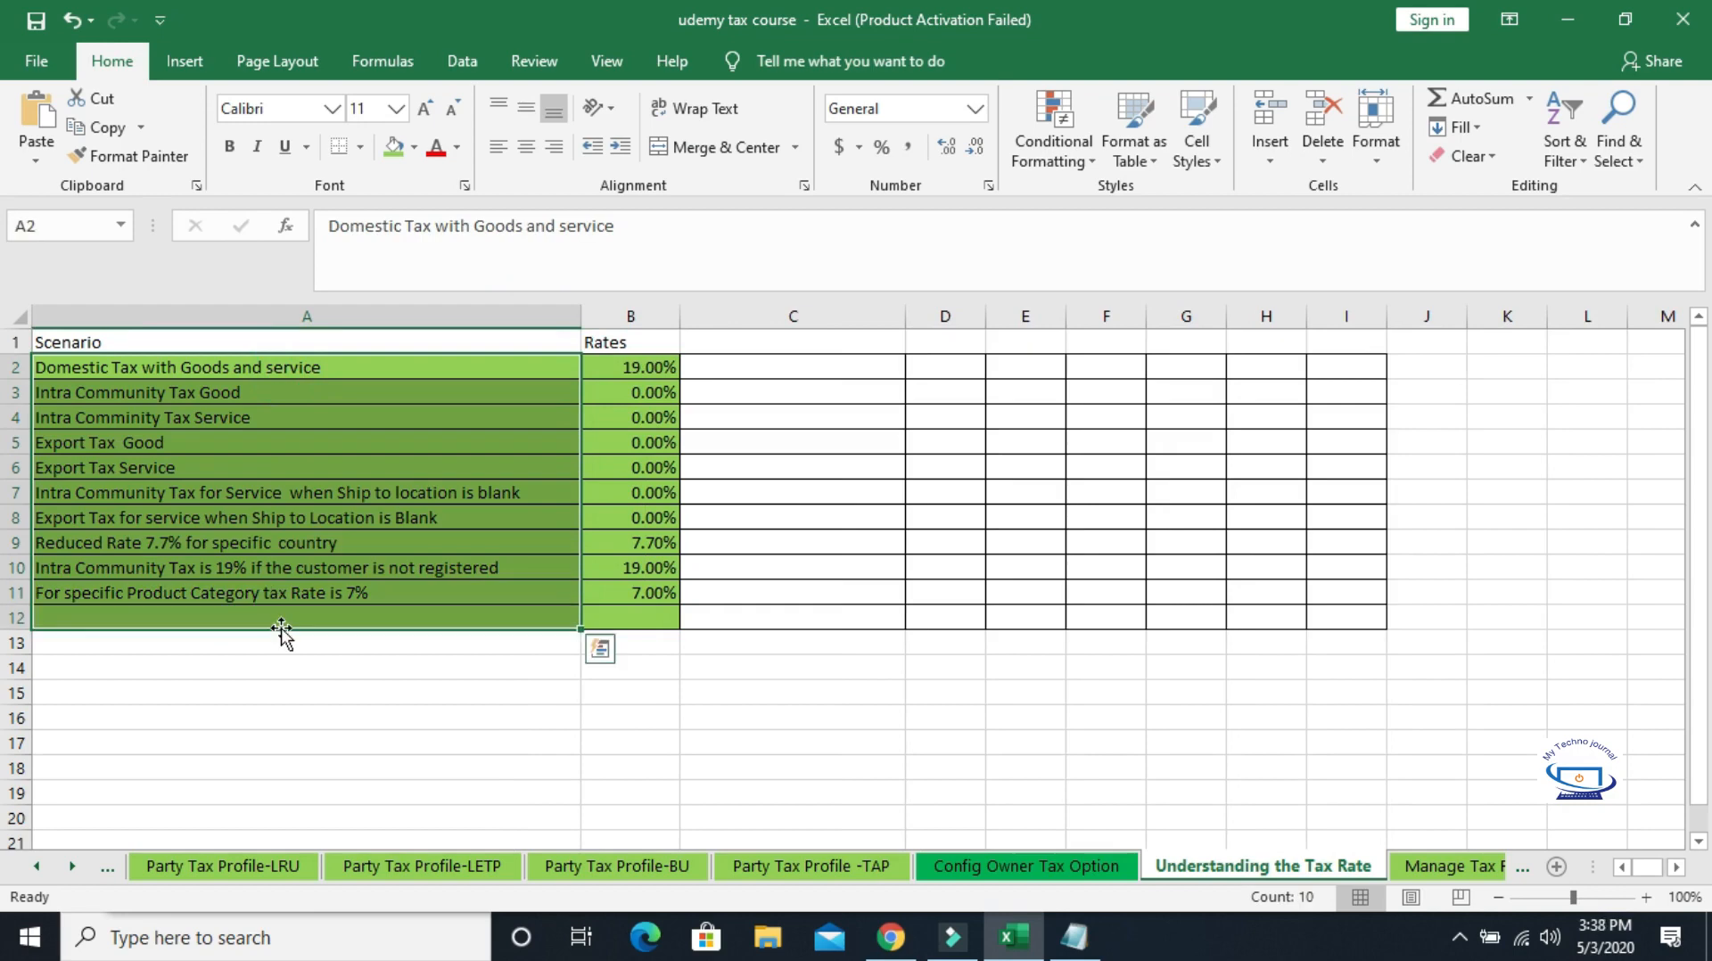
{"action": "left_click_drag", "start_coordinate": [580, 316], "coordinate": [601, 316]}
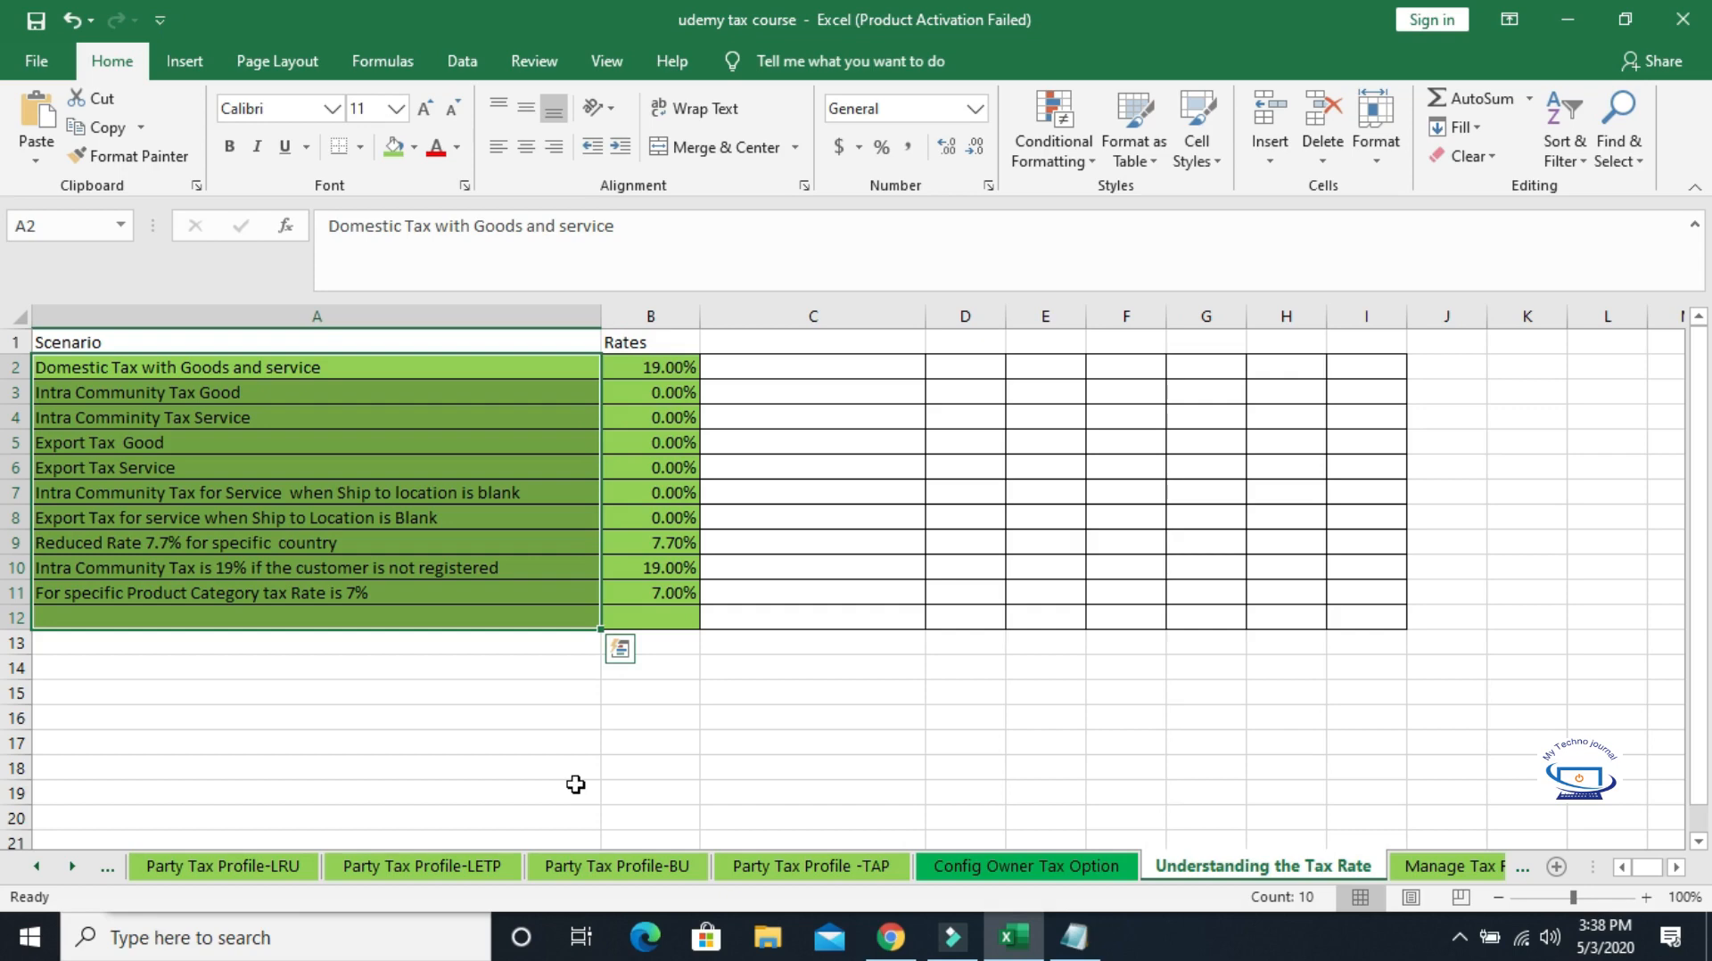
{"action": "left_click_drag", "start_coordinate": [700, 316], "coordinate": [736, 321]}
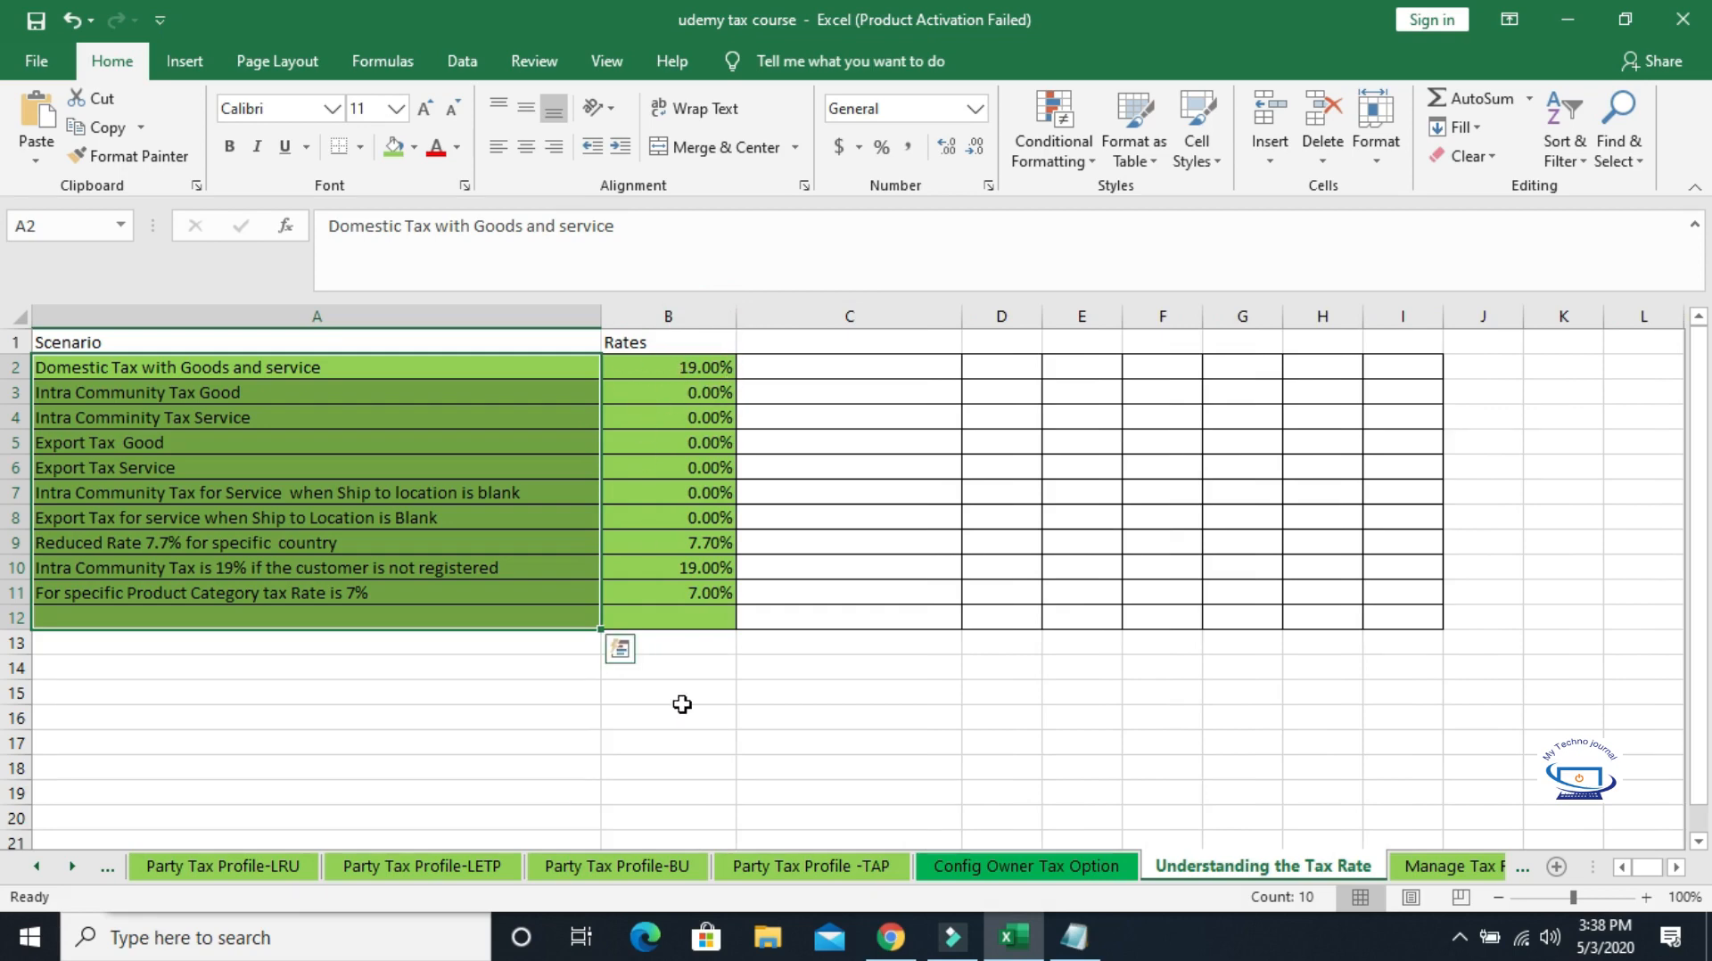
Examine the tax scenarios in column A and their rates in column B, returning to the domestic tax scenario.
{"action": "left_click", "coordinate": [168, 348]}
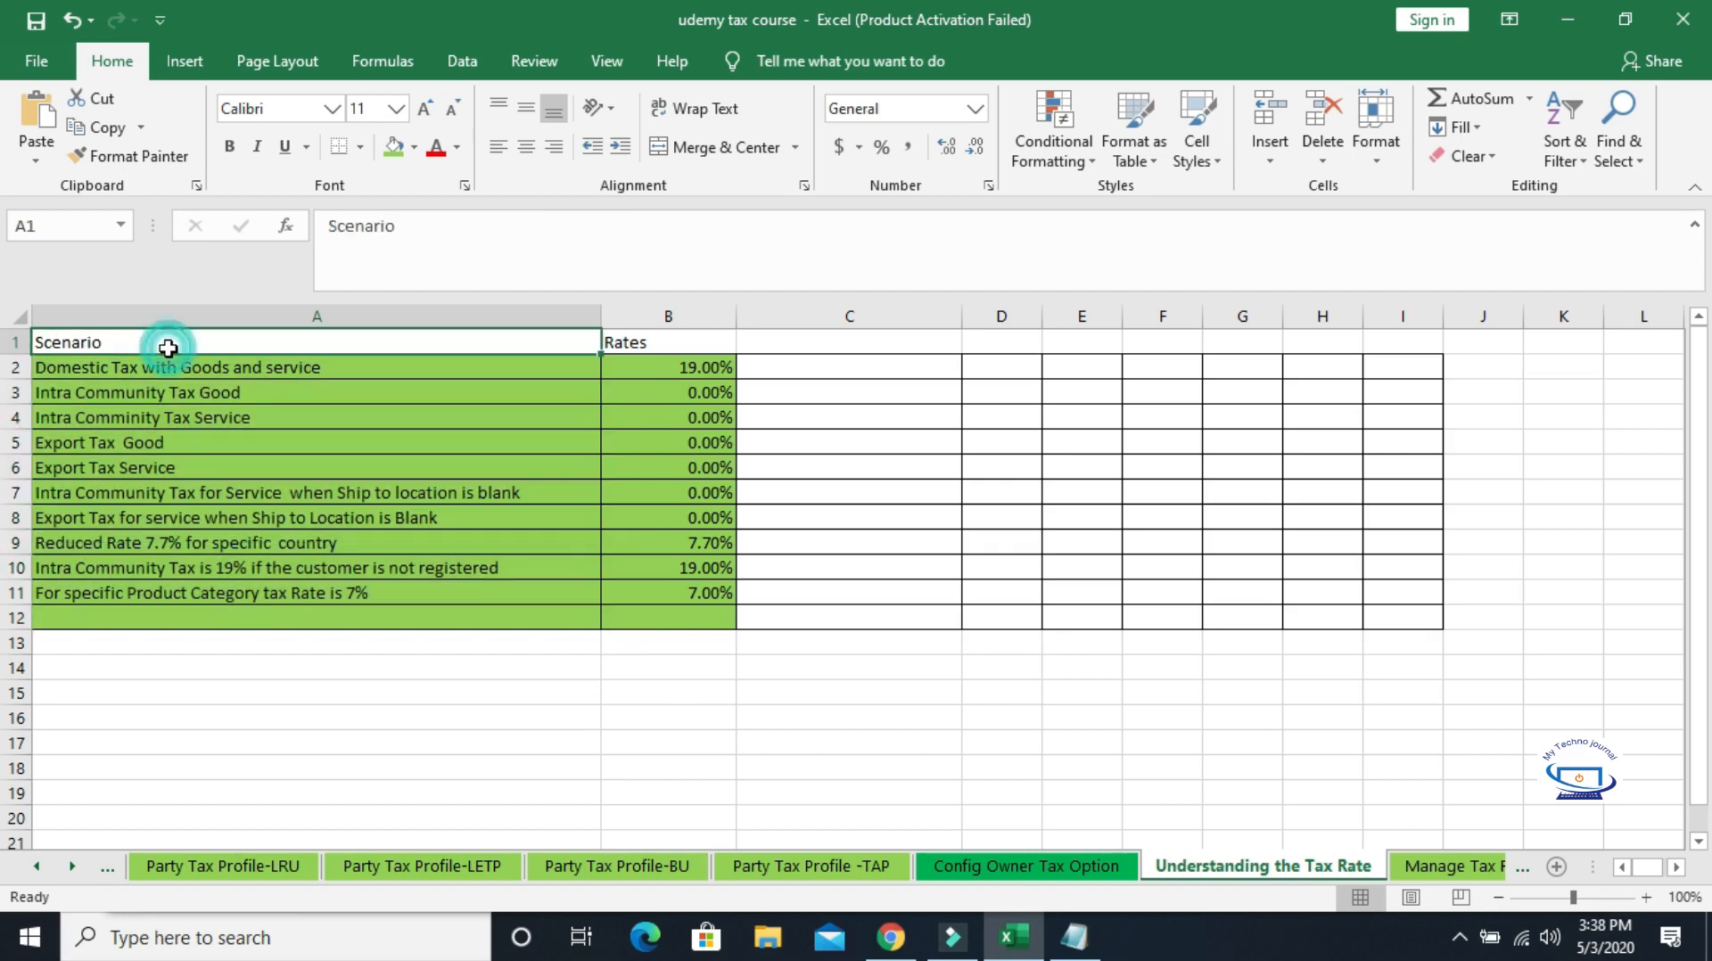
{"action": "left_click", "coordinate": [213, 372]}
{"action": "left_click_drag", "start_coordinate": [213, 372], "coordinate": [237, 638]}
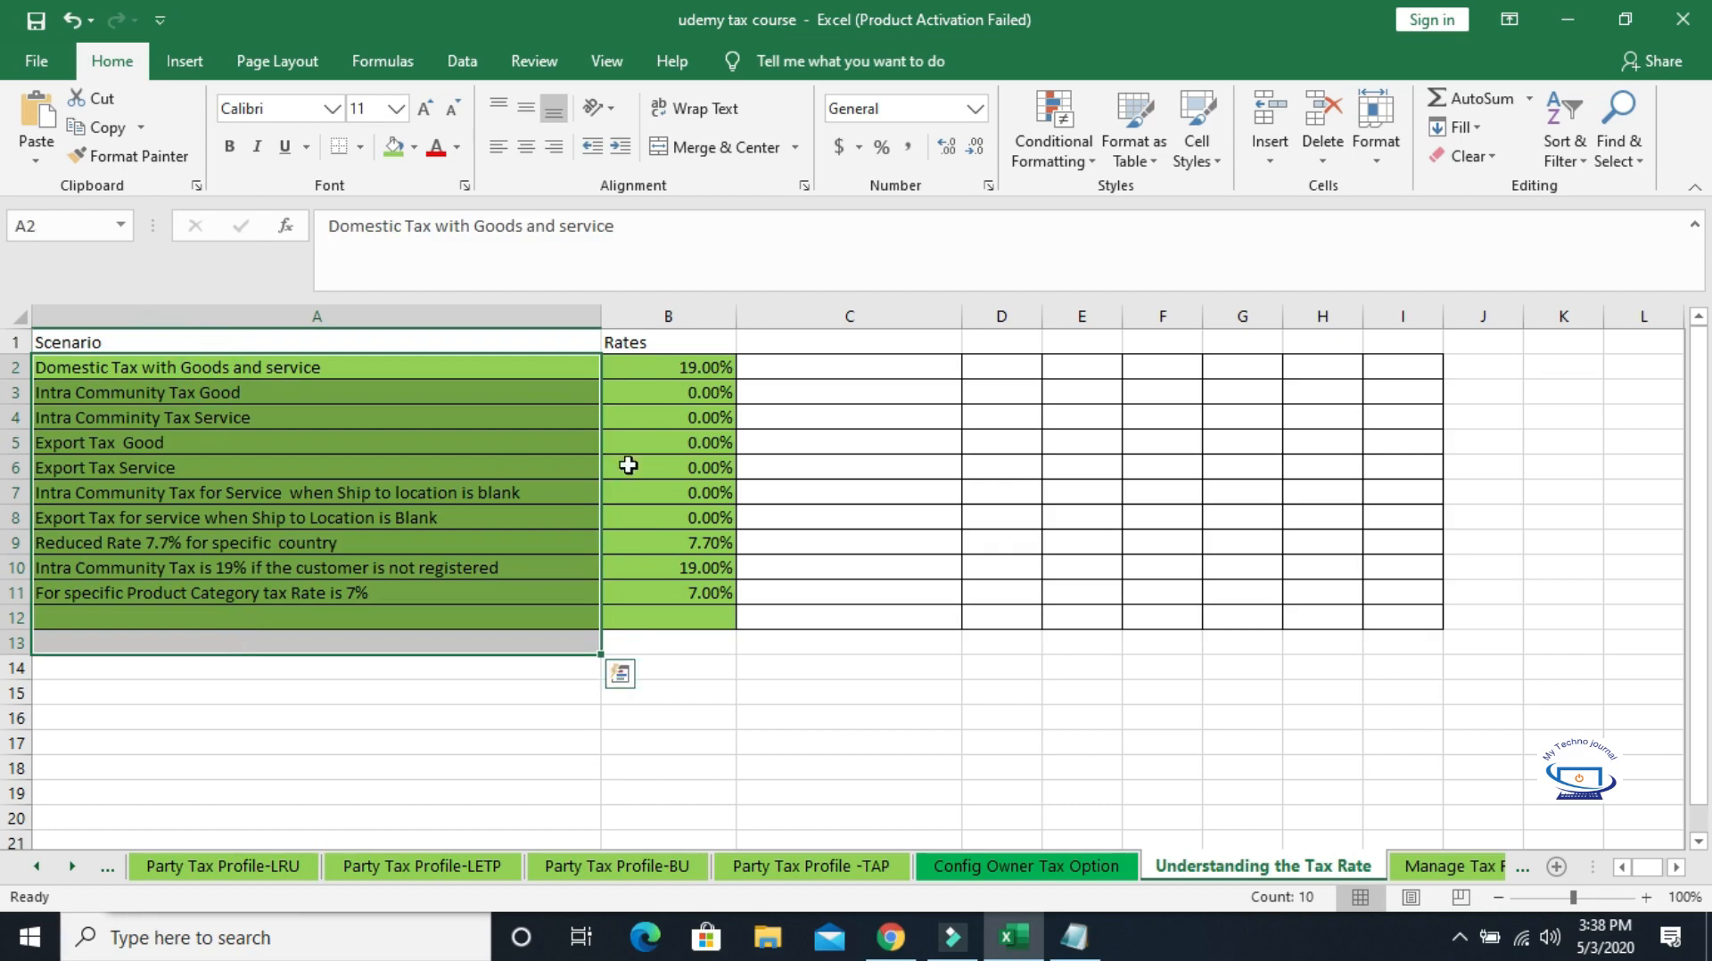
{"action": "left_click", "coordinate": [673, 374]}
{"action": "left_click_drag", "start_coordinate": [673, 374], "coordinate": [700, 621]}
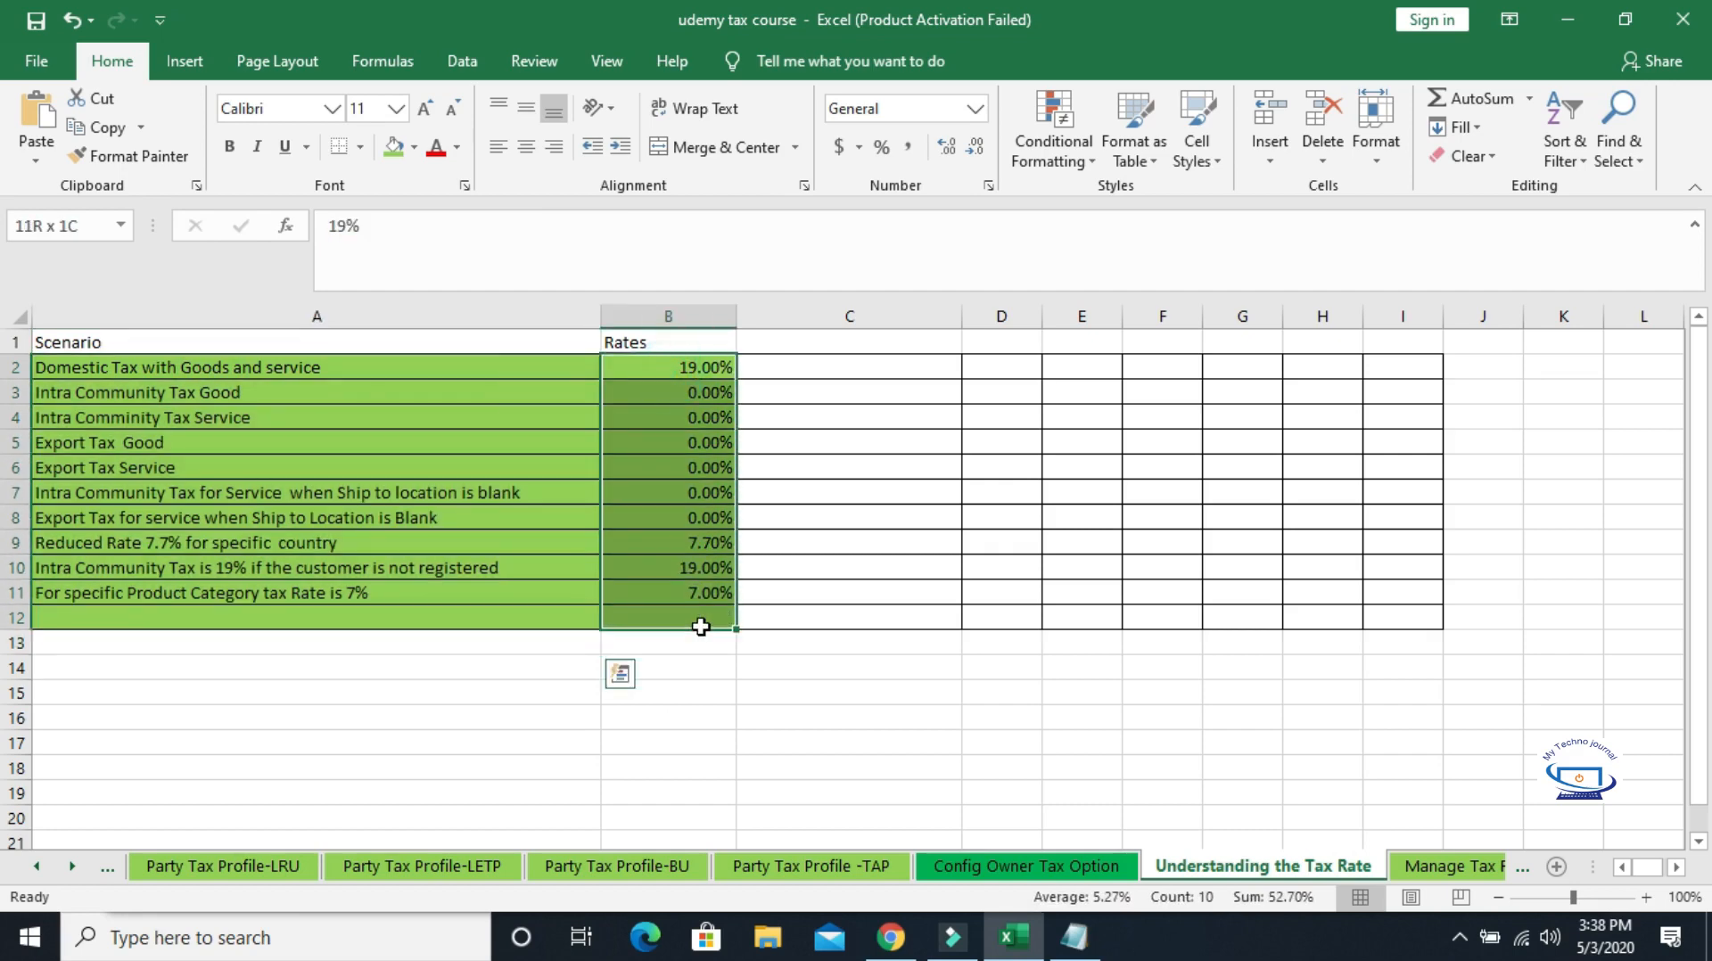
{"action": "left_click_drag", "start_coordinate": [688, 695], "coordinate": [696, 707]}
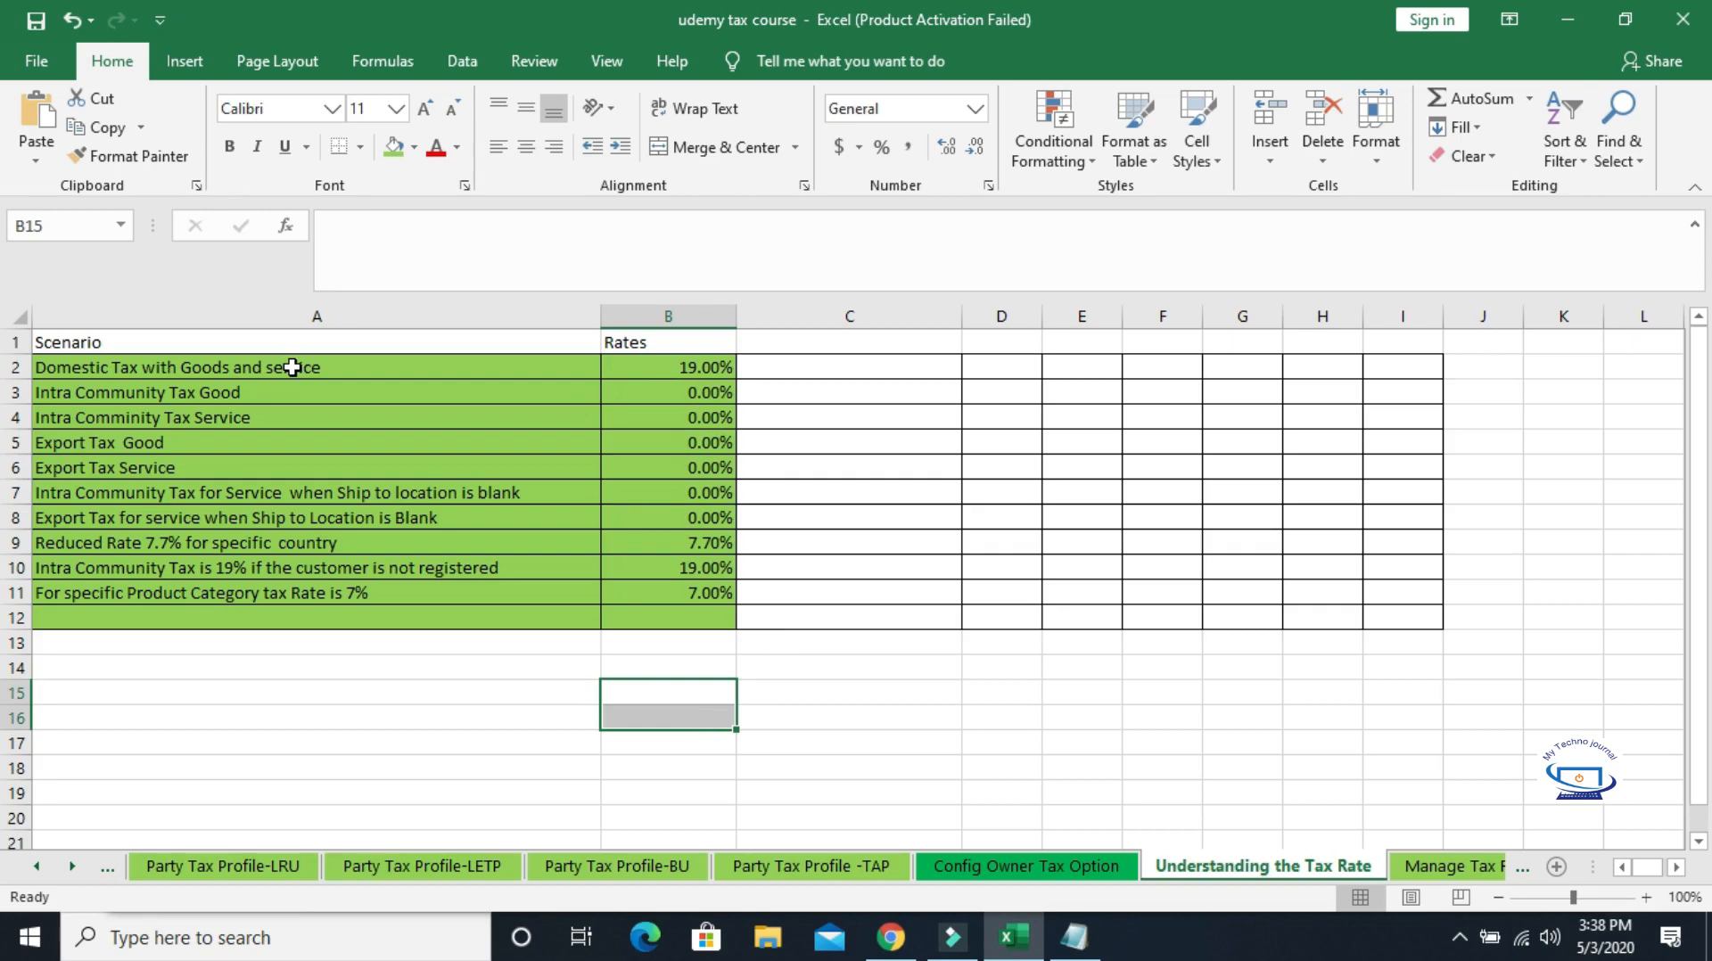
{"action": "left_click", "coordinate": [238, 372]}
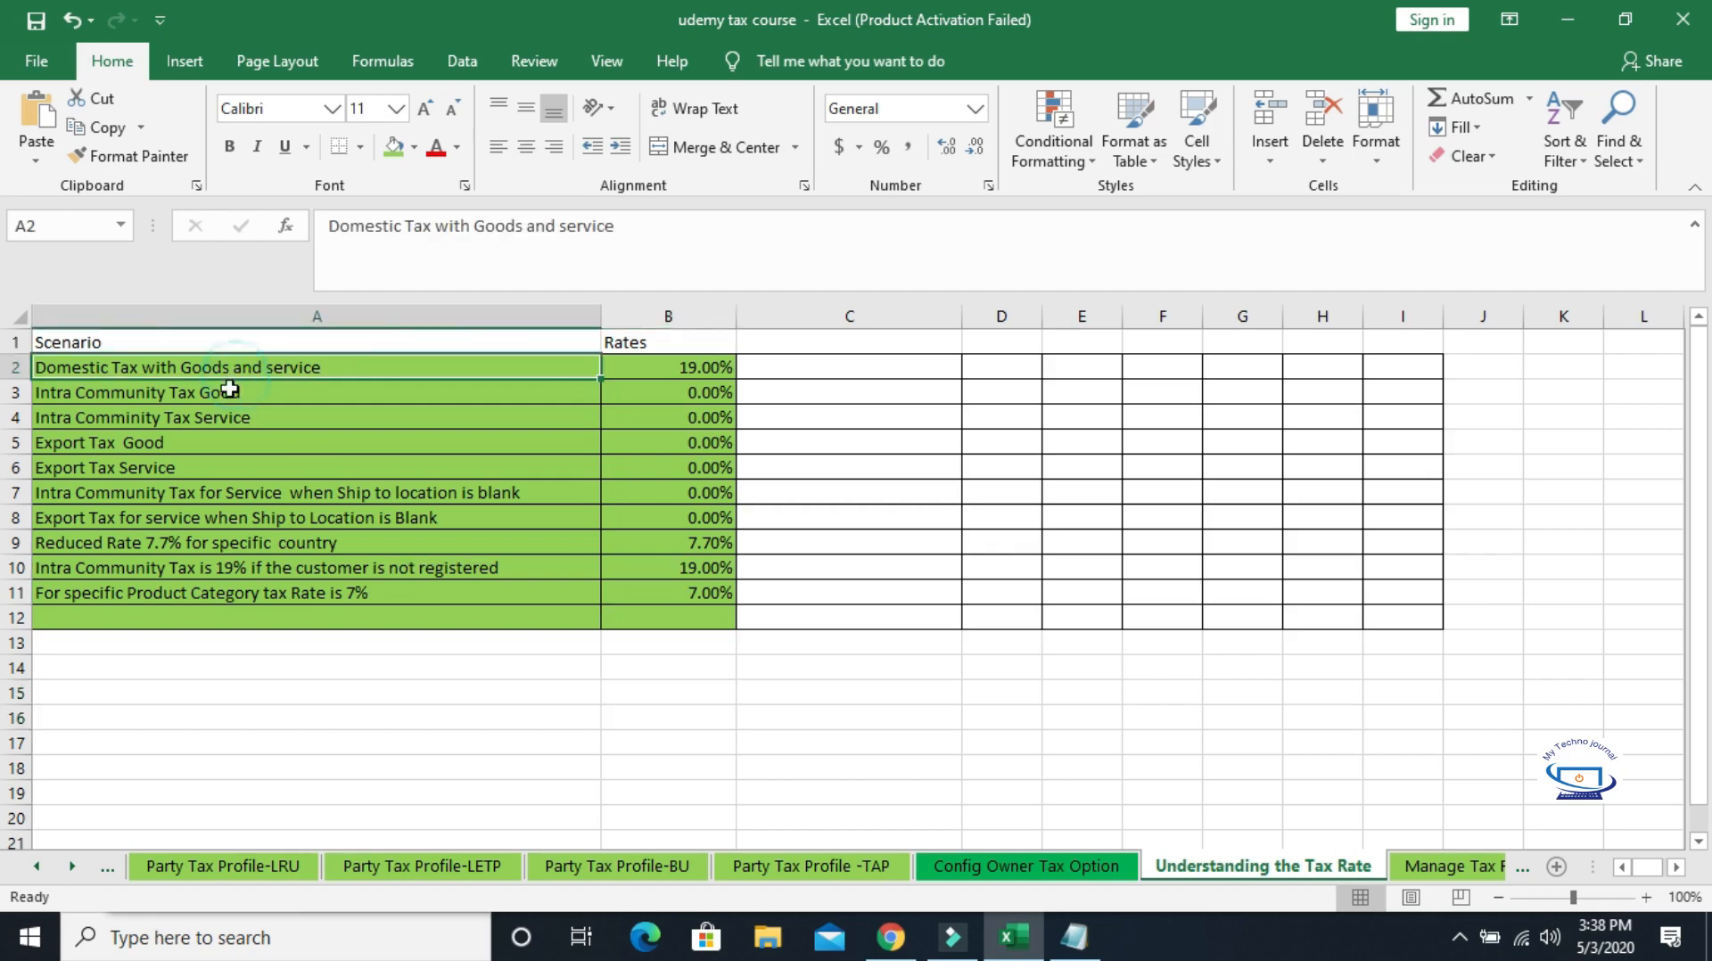
Enter "Selling to/a/Germany/customer" in C2 beside the domestic tax scenario and widen column C to fit it.
{"action": "left_click", "coordinate": [813, 367]}
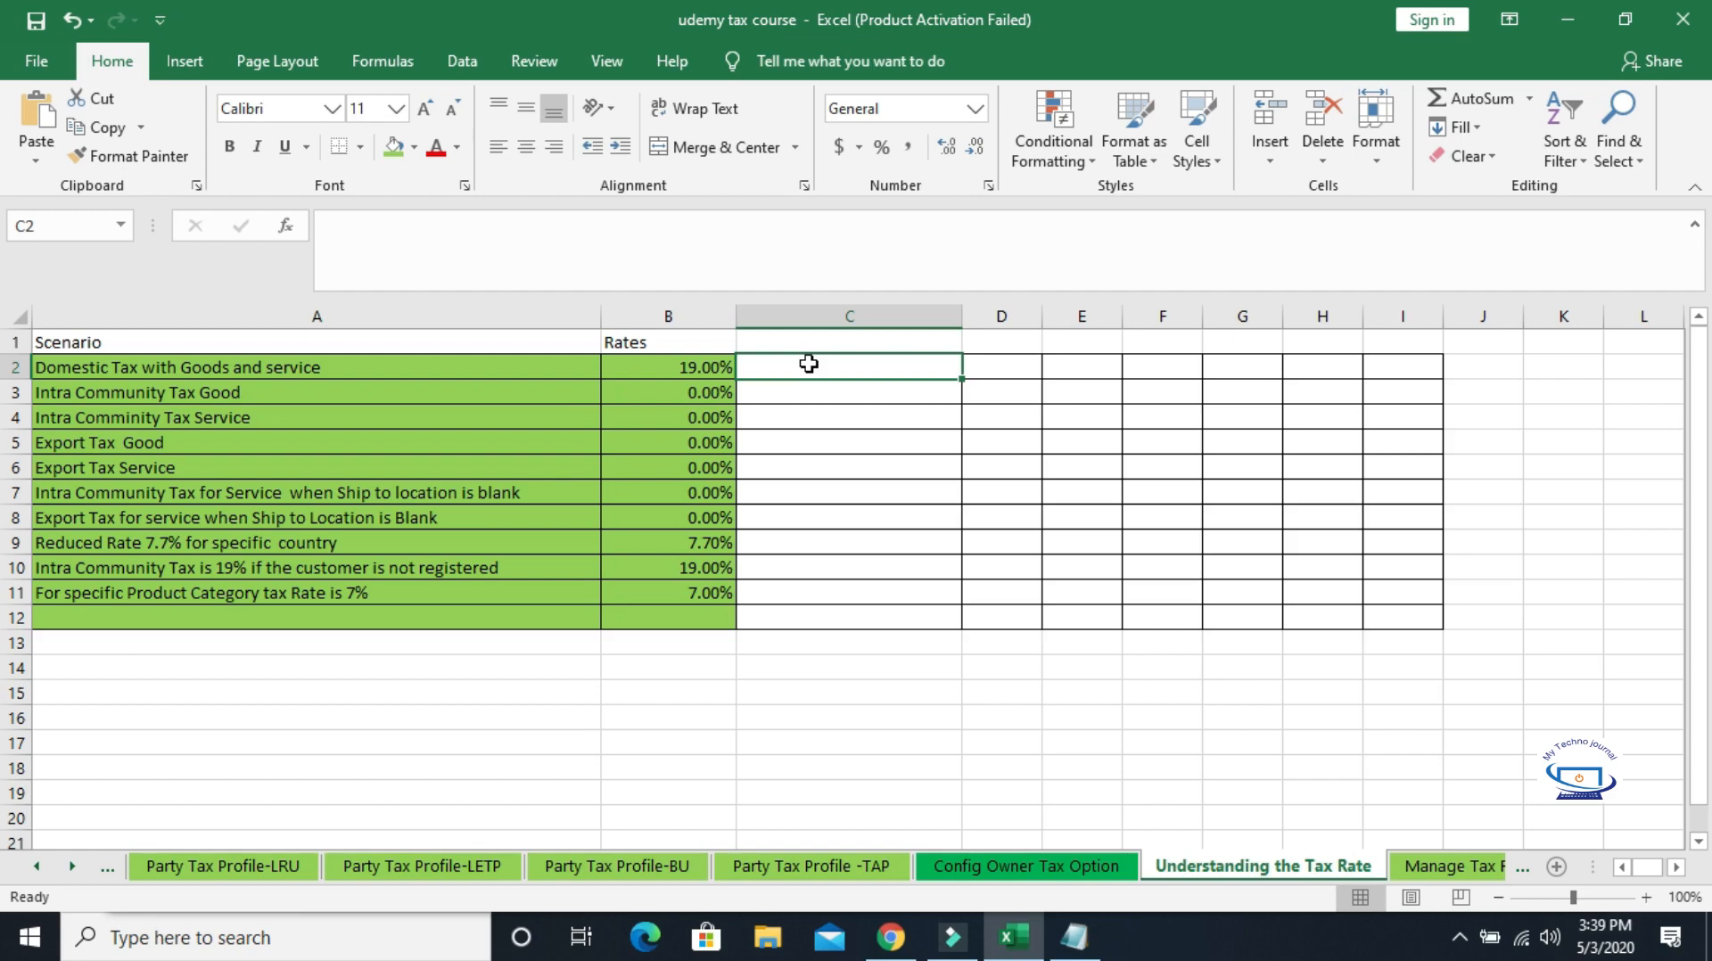
{"action": "left_click_drag", "start_coordinate": [962, 316], "coordinate": [972, 316]}
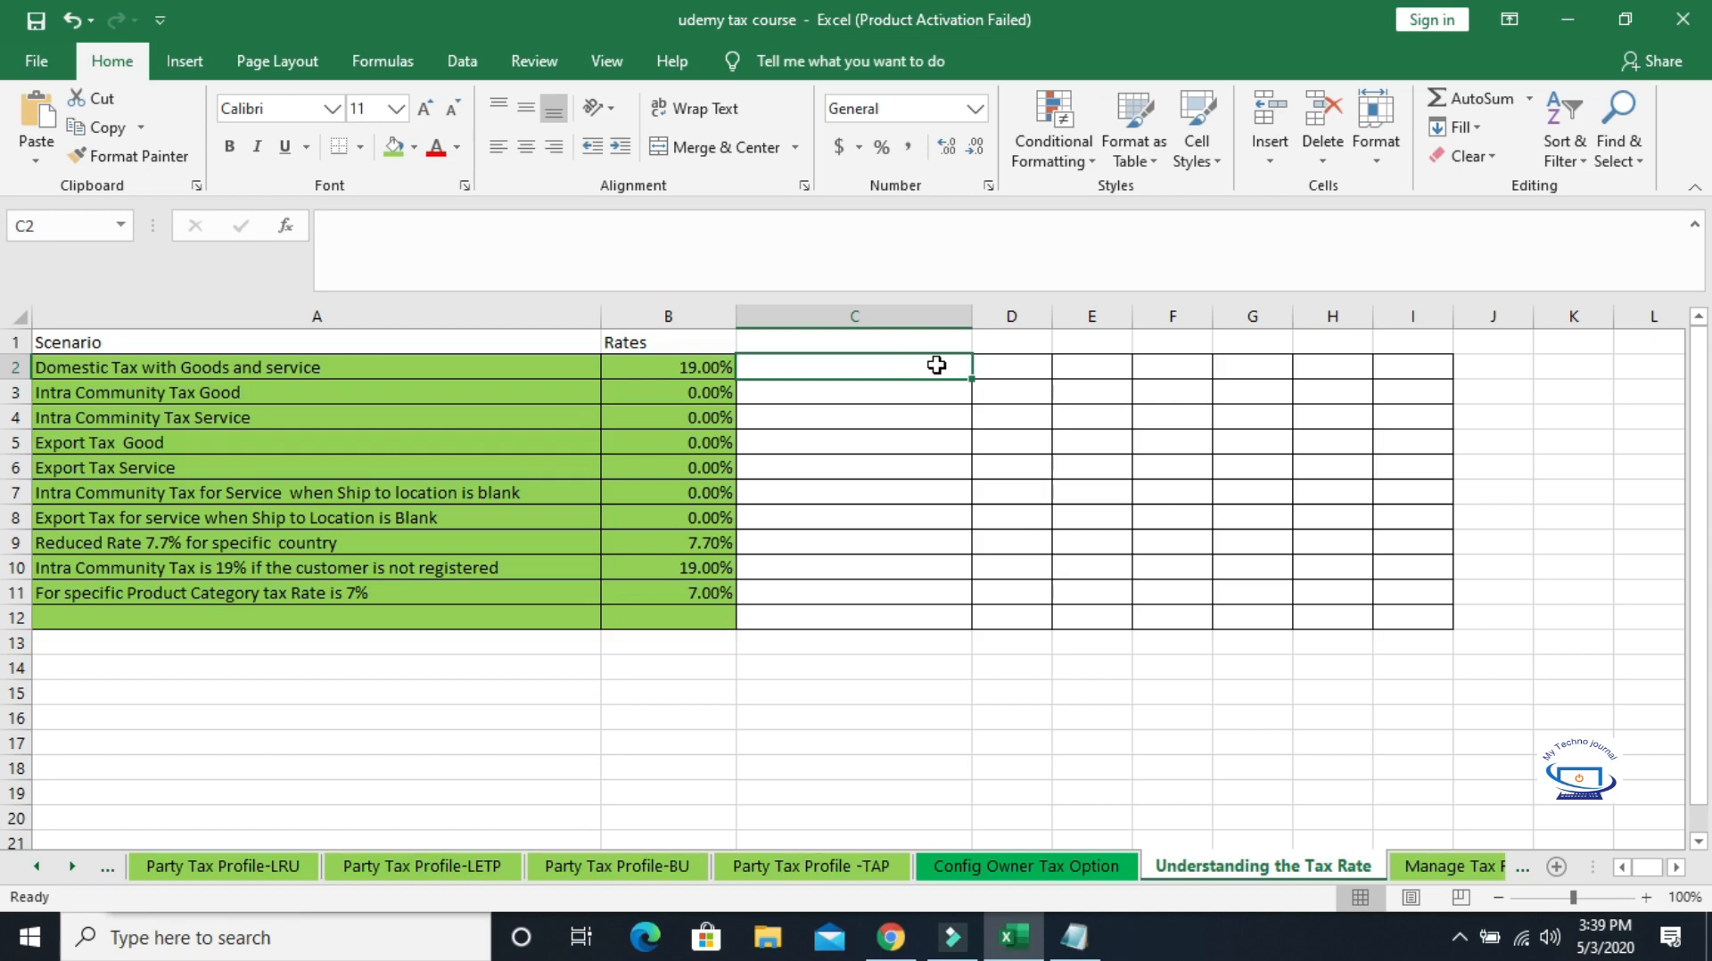
{"action": "type", "text": "Se"}
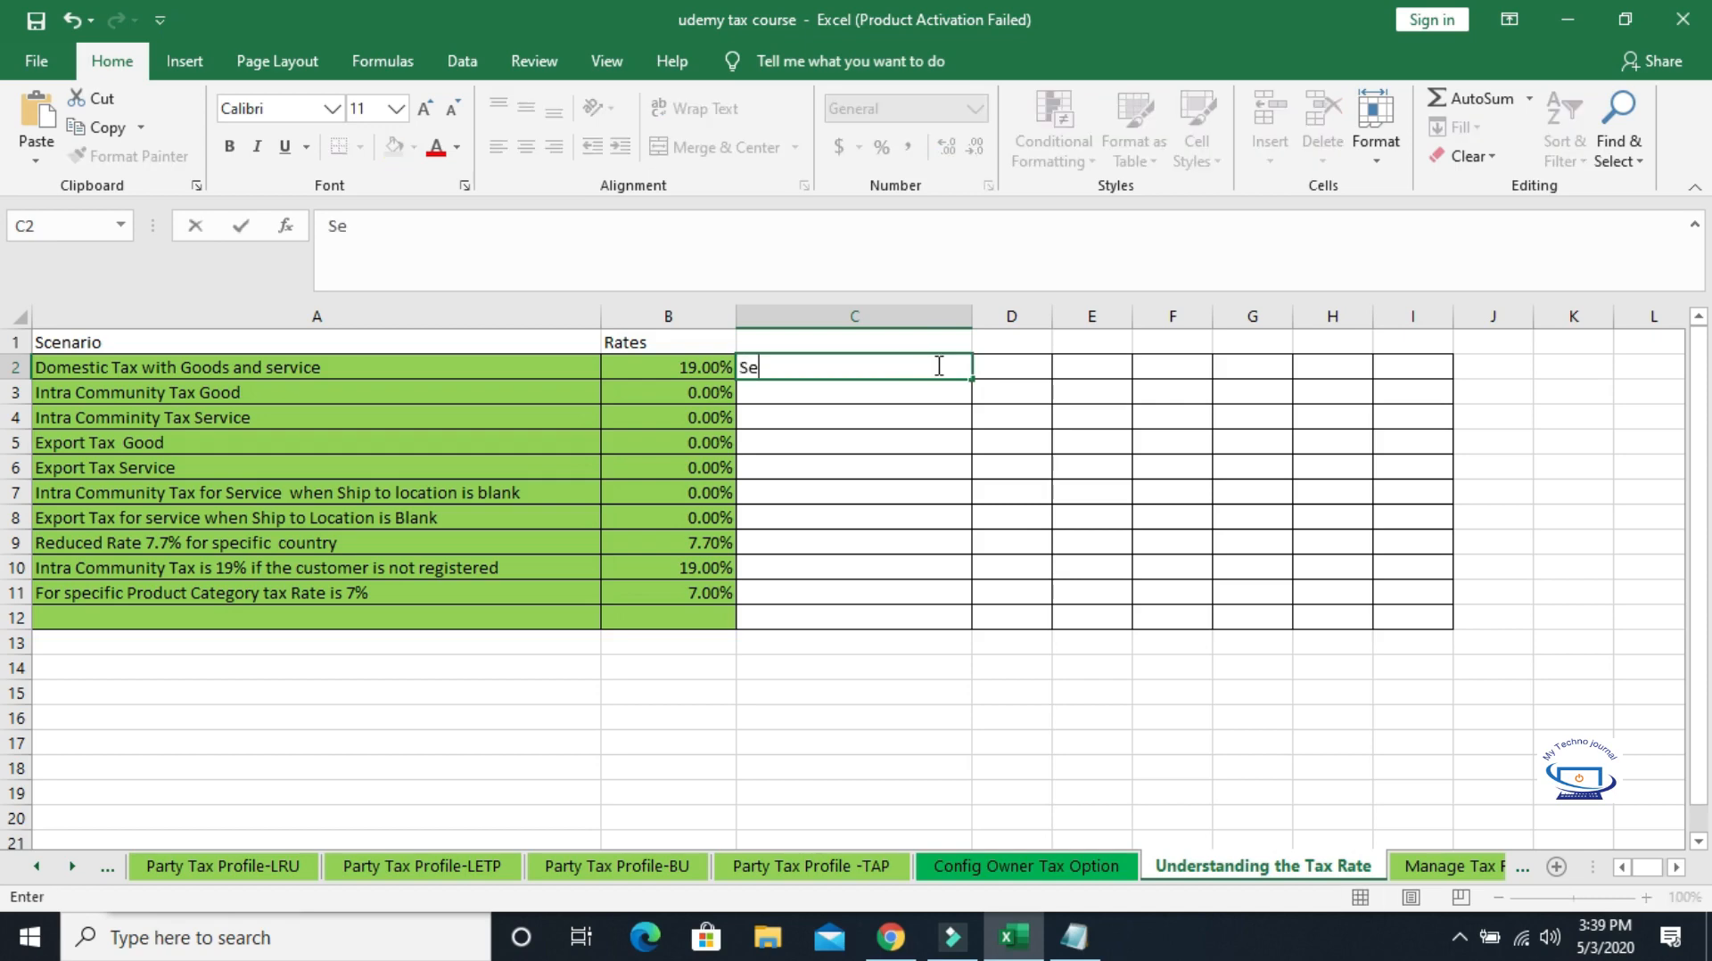
{"action": "type", "text": "lling to"}
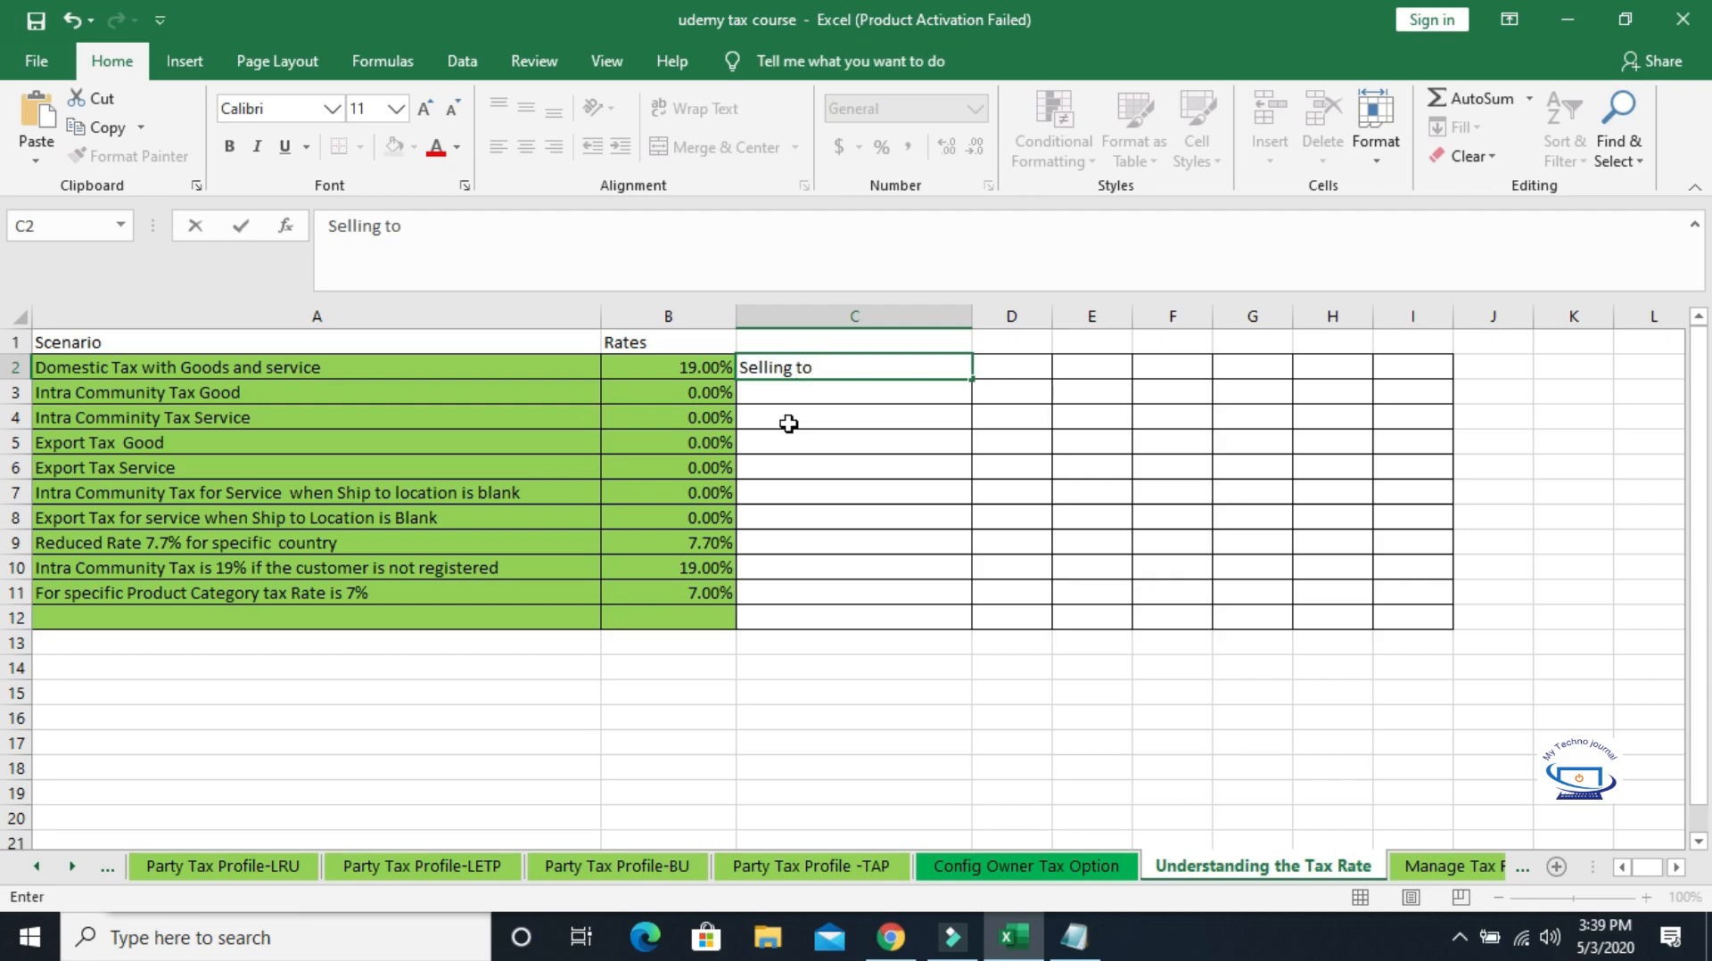
{"action": "type", "text": "?"}
{"action": "key", "text": "BackSpace"}
{"action": "type", "text": "/a/German"}
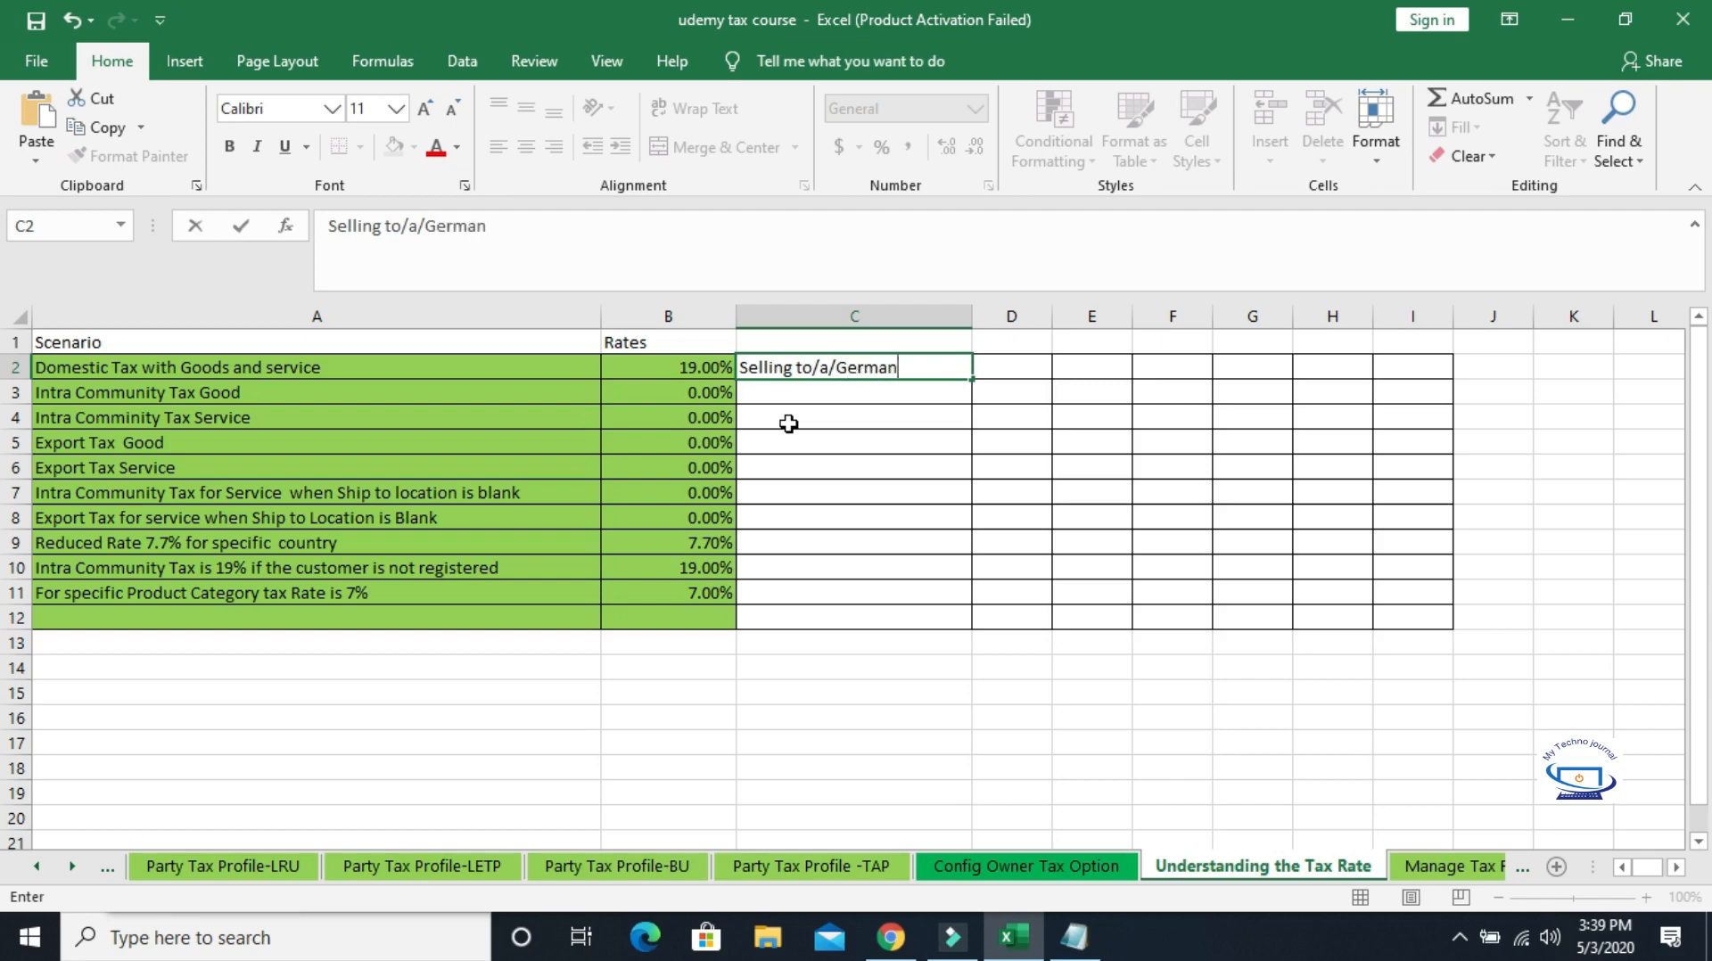
{"action": "type", "text": "y/customer"}
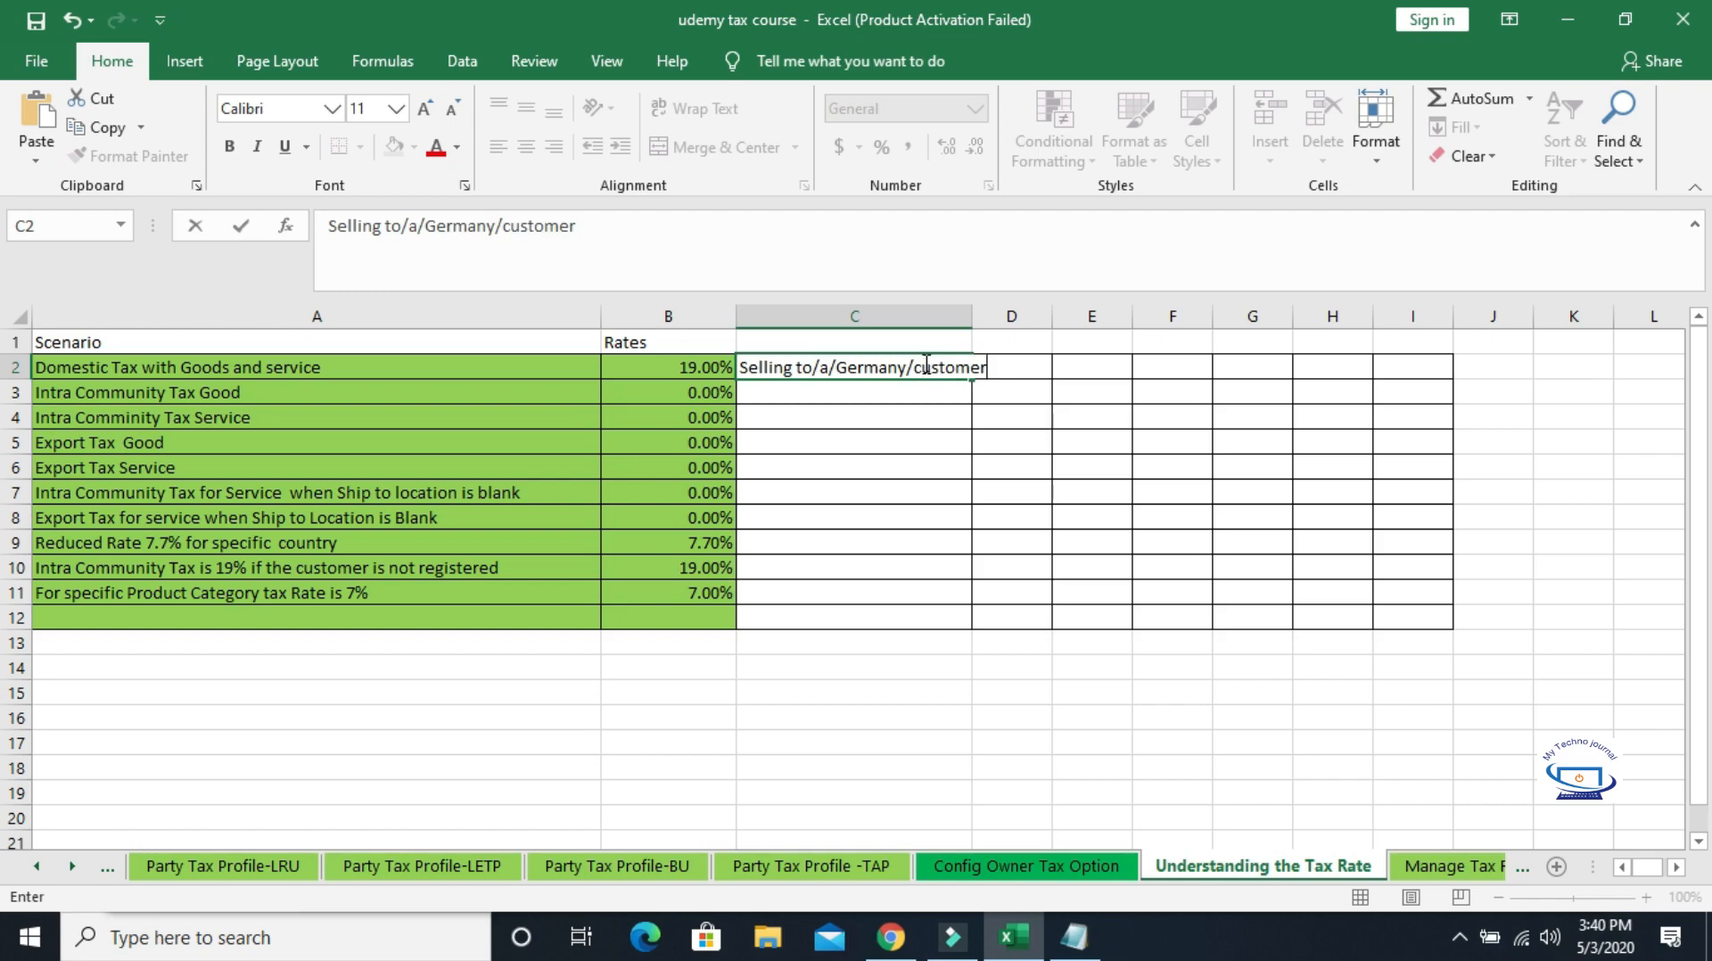
{"action": "left_click", "coordinate": [963, 316]}
{"action": "left_click", "coordinate": [1048, 365]}
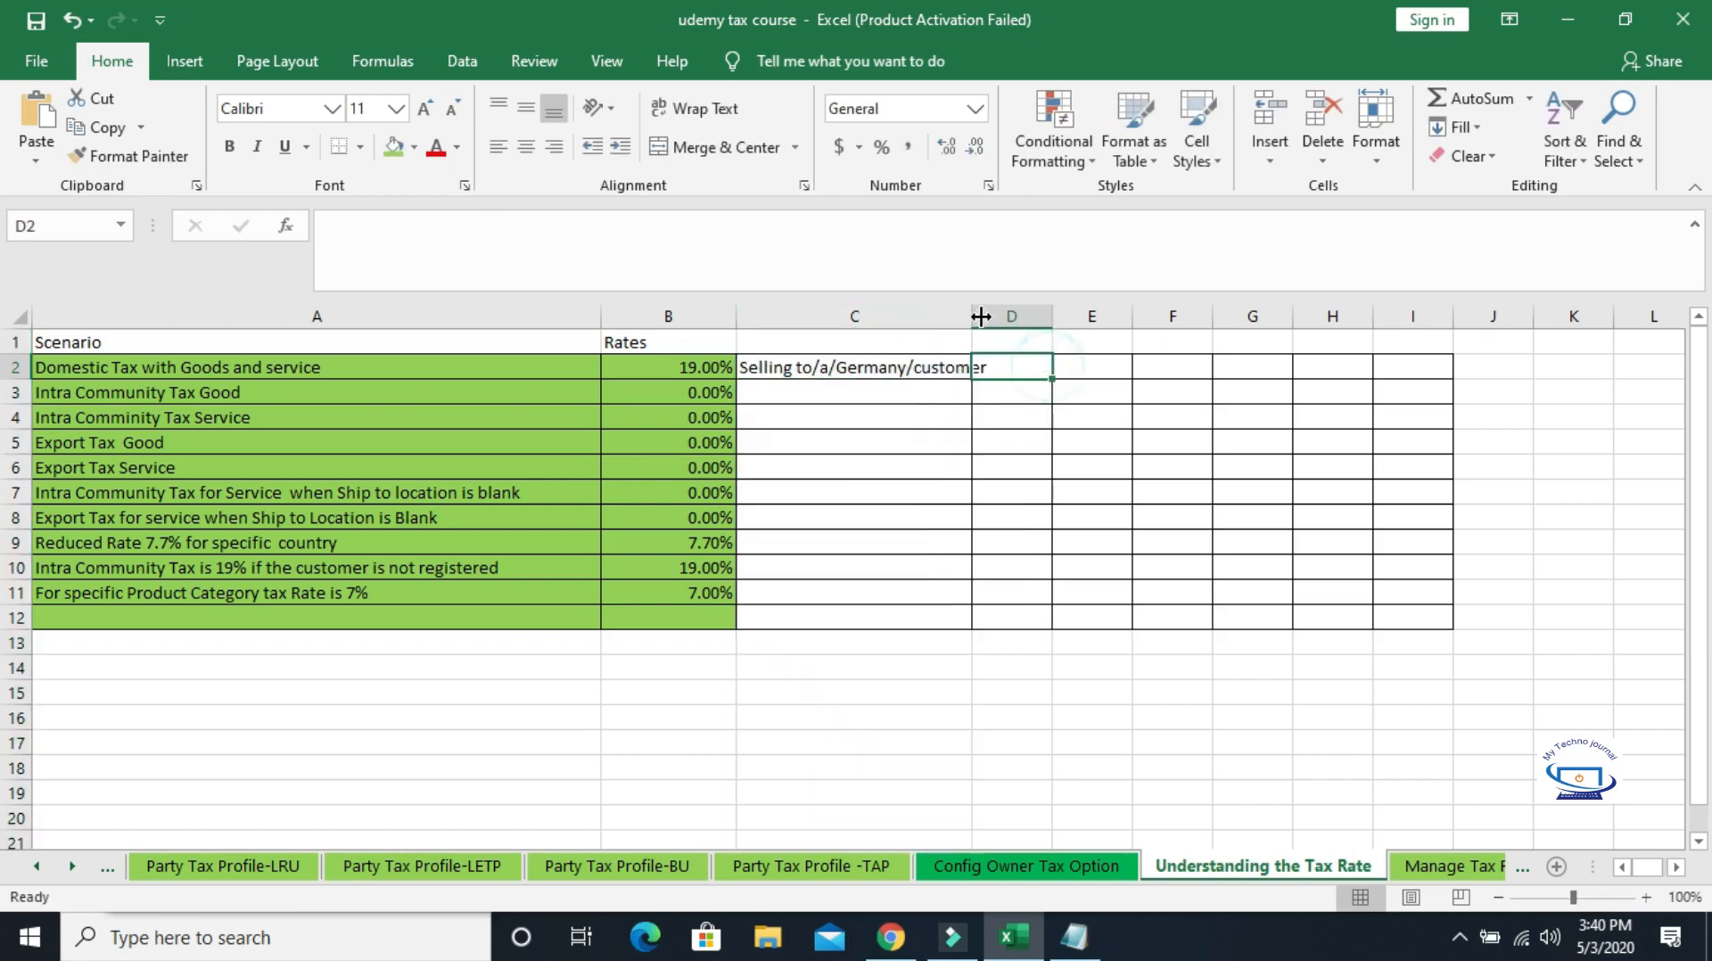
{"action": "double_click", "coordinate": [973, 317]}
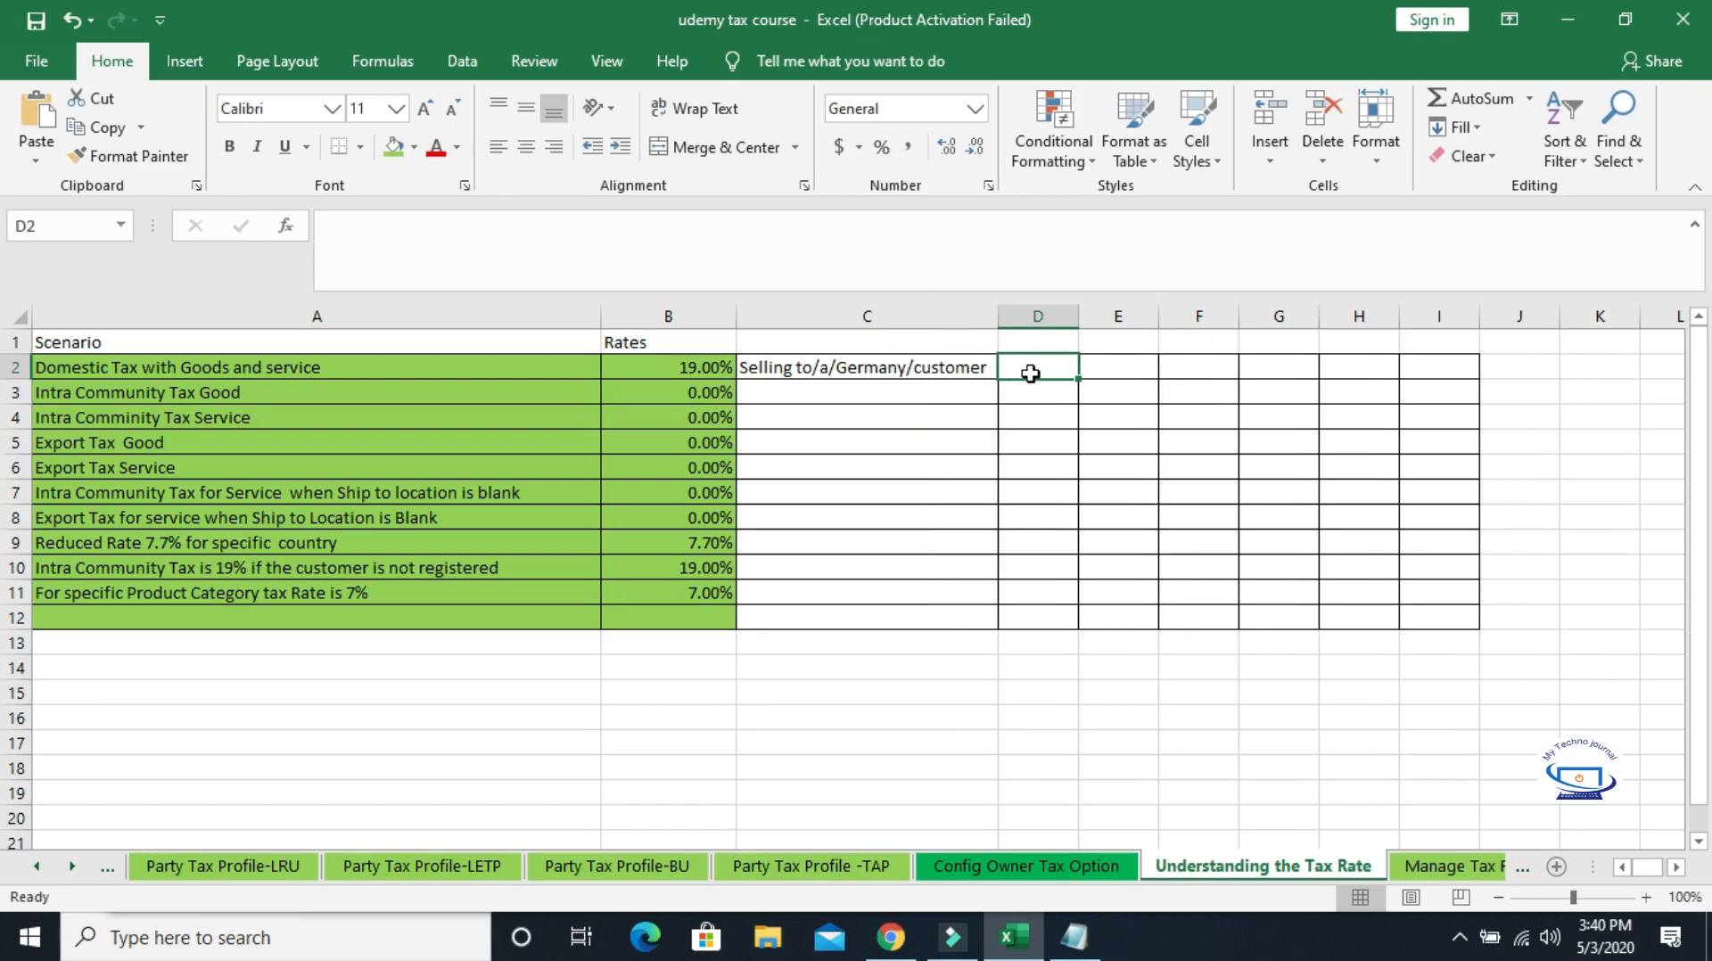
Enter "Bill-to-ship-to-address-Germany" in D2 for the domestic tax scenario and widen column D to fit it.
{"action": "left_click_drag", "start_coordinate": [1079, 317], "coordinate": [1206, 316]}
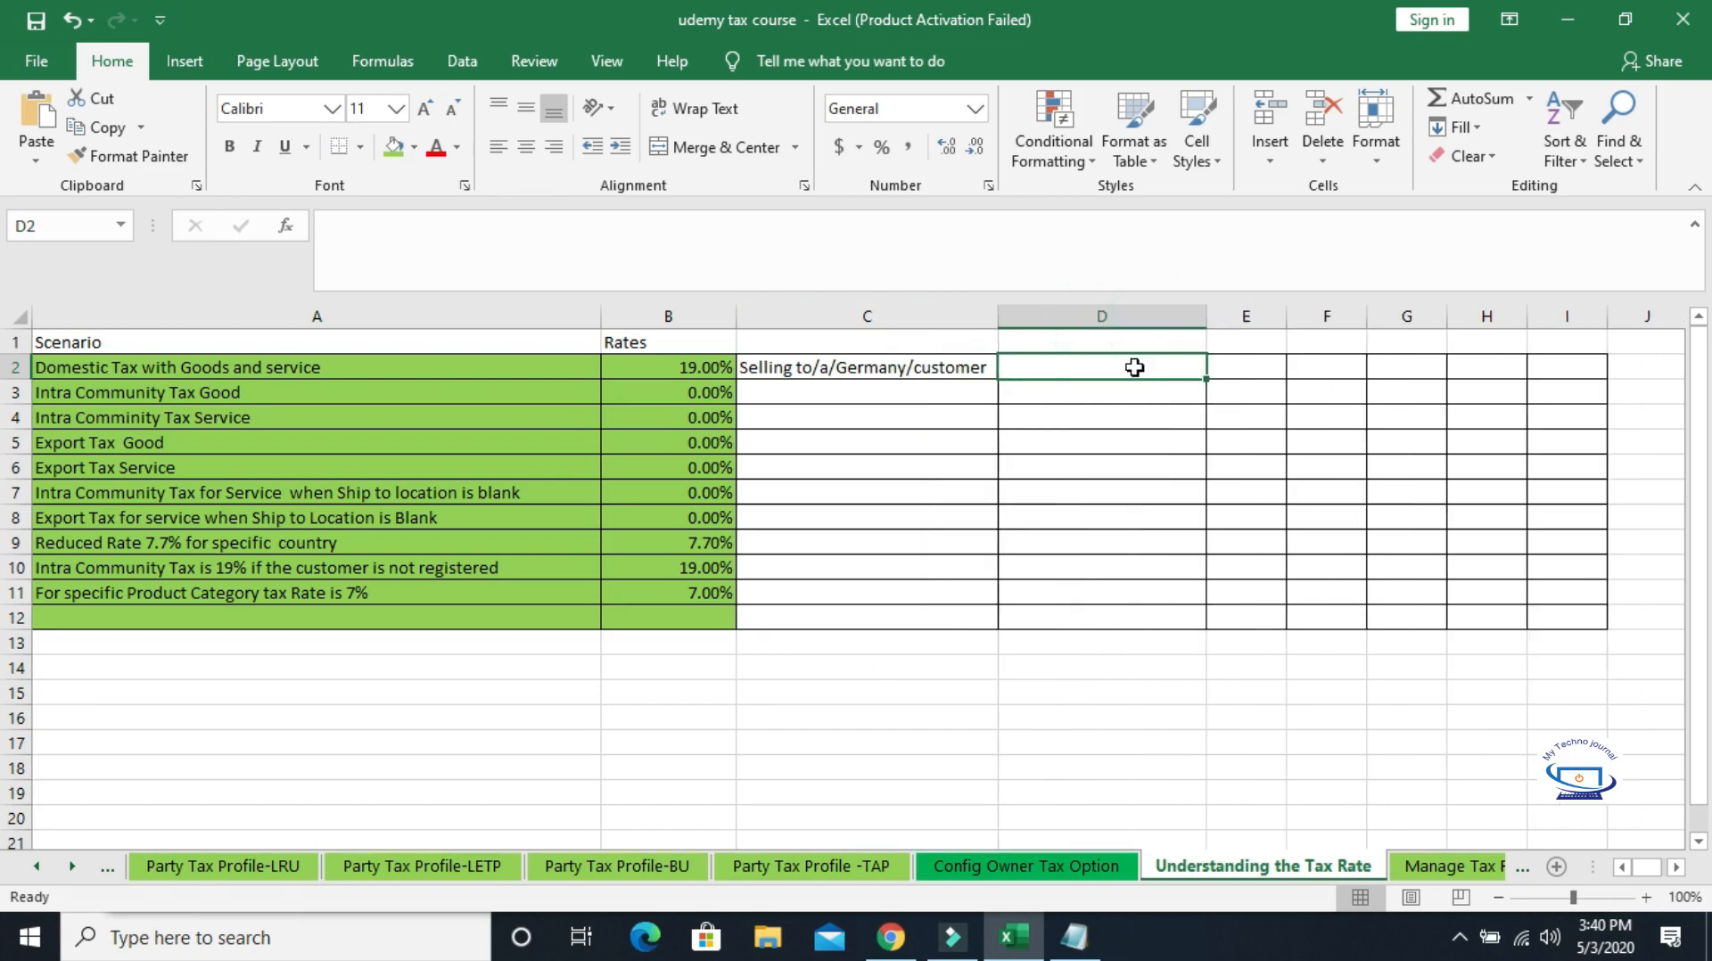
{"action": "left_click", "coordinate": [1134, 368]}
{"action": "type", "text": "Bil"}
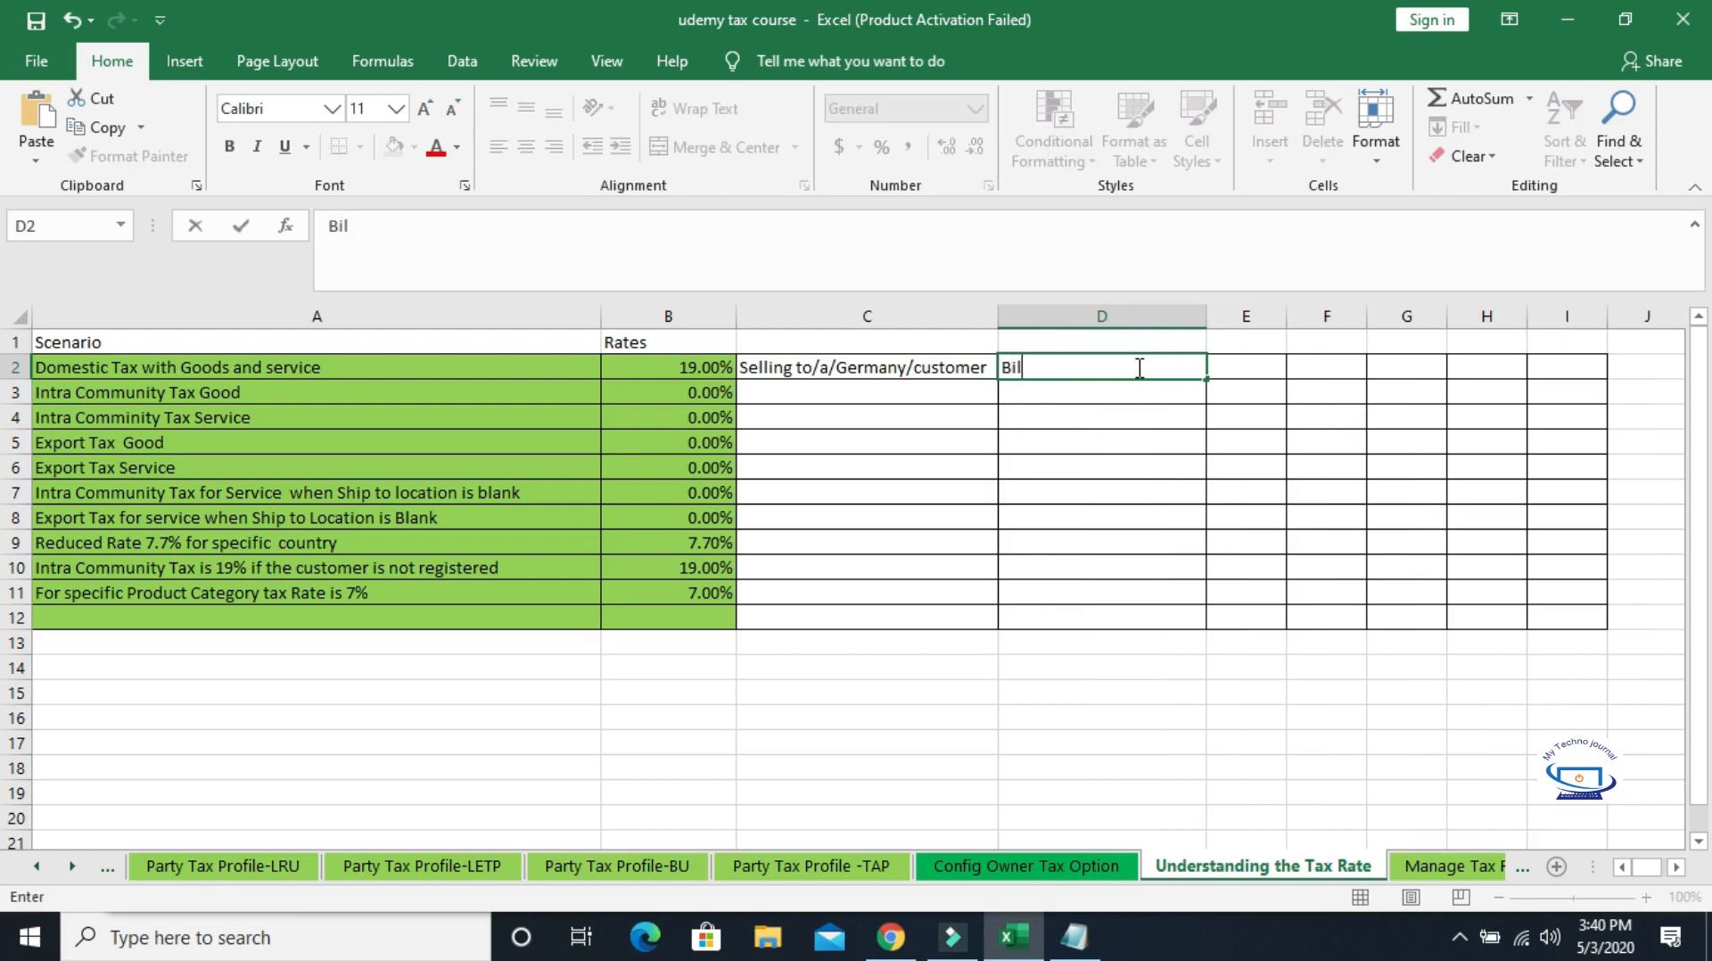
{"action": "type", "text": "l-to-sh"}
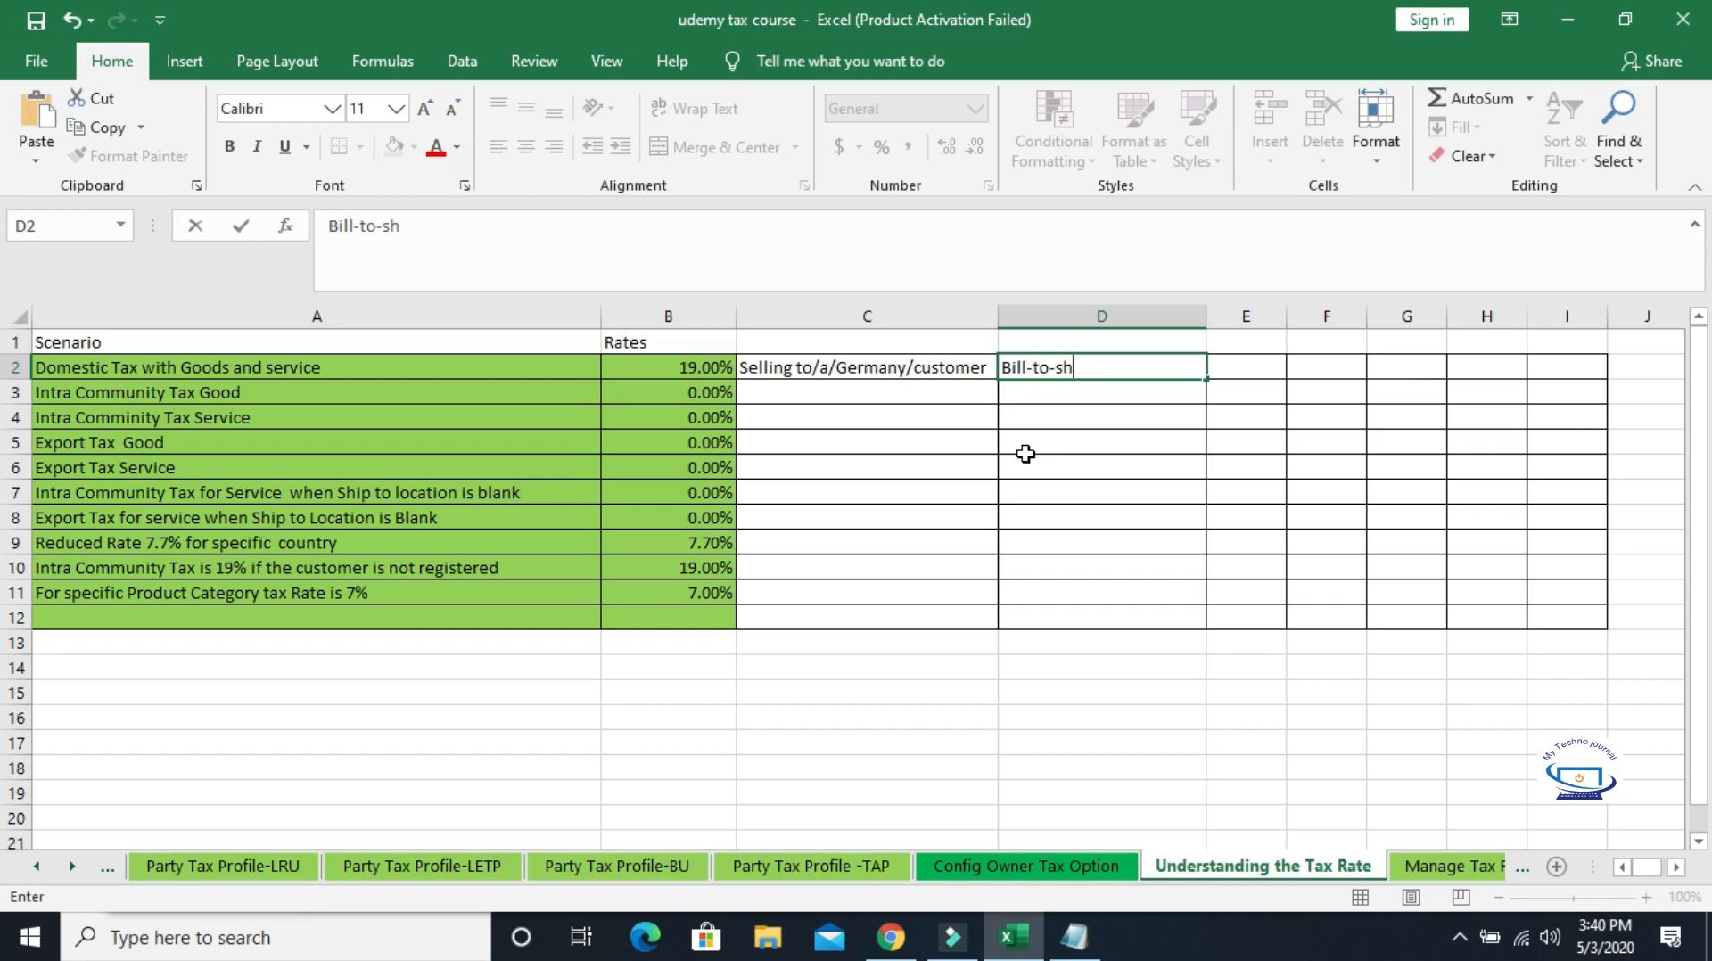
{"action": "type", "text": "ip-to-address-"}
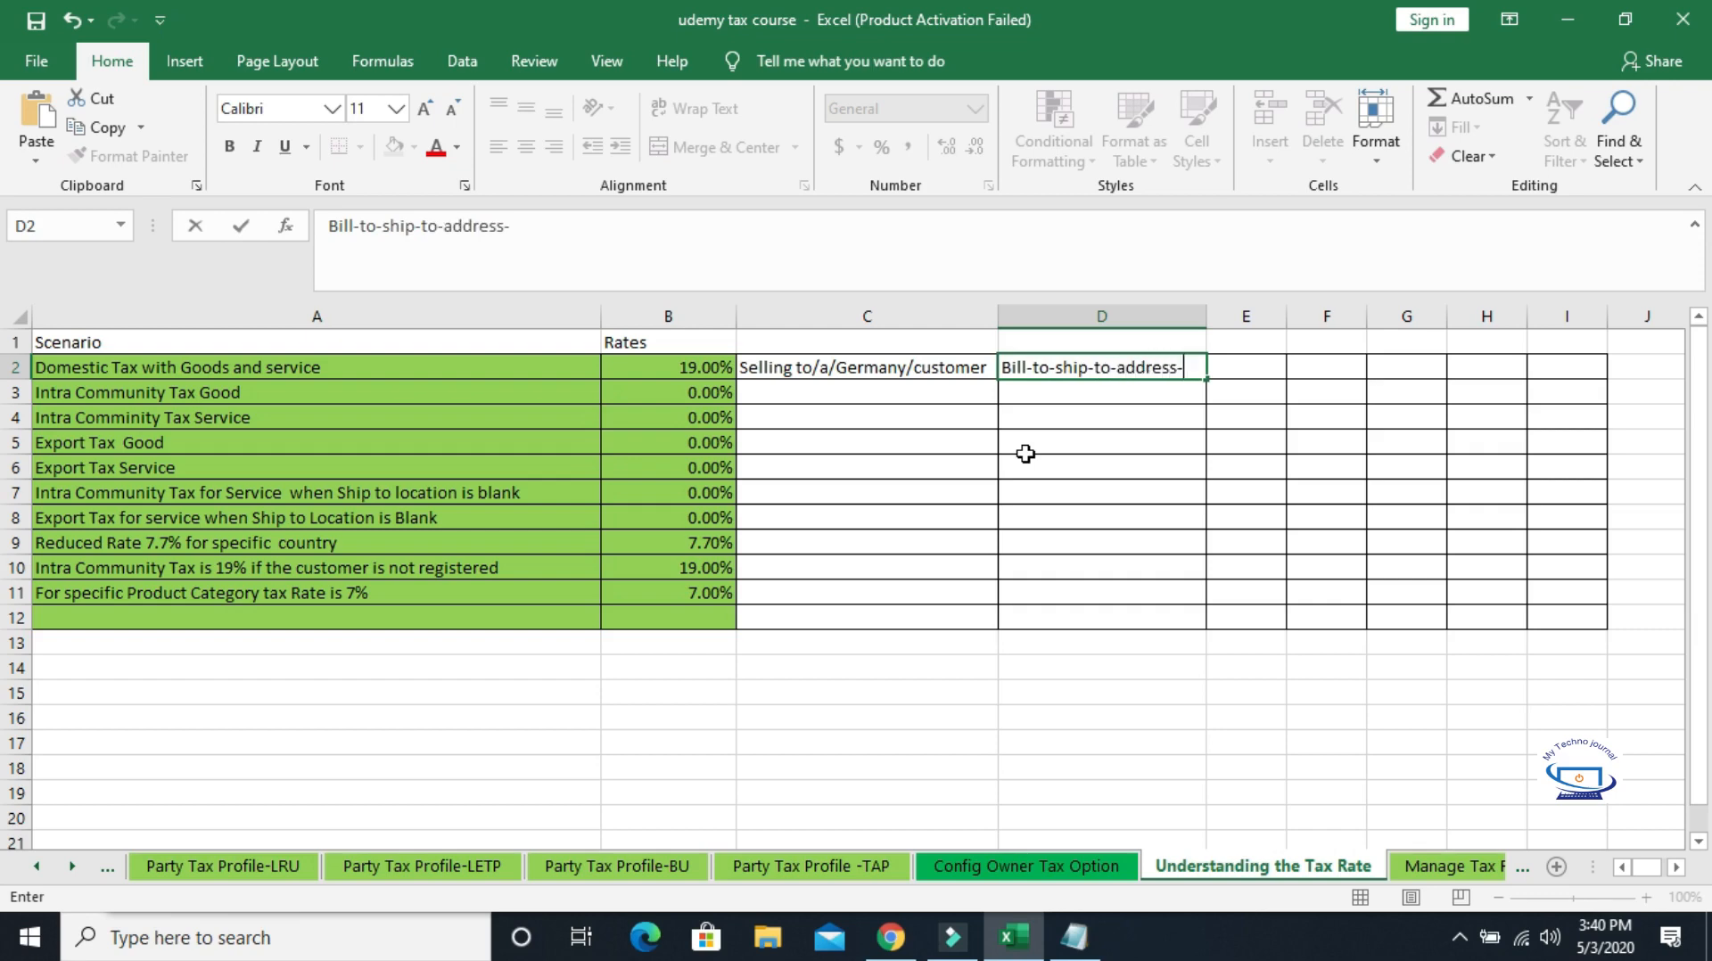
{"action": "type", "text": "Germany"}
{"action": "left_click", "coordinate": [1231, 514]}
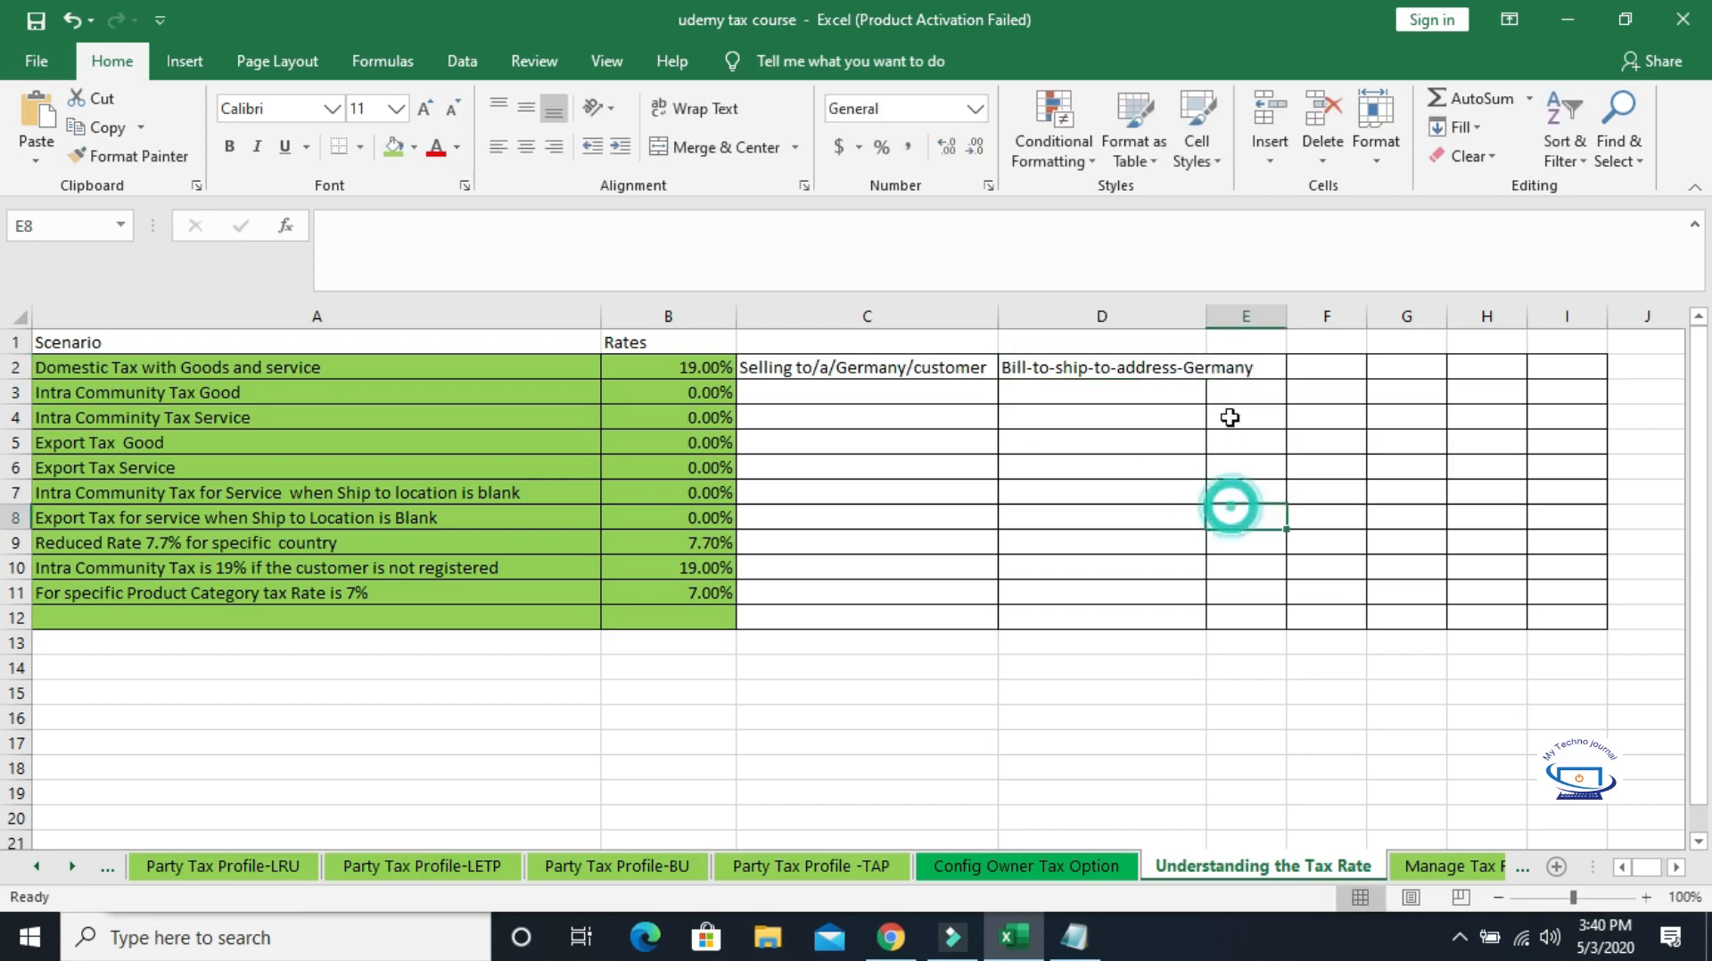
{"action": "double_click", "coordinate": [1206, 316]}
{"action": "left_click", "coordinate": [1206, 311]}
{"action": "left_click", "coordinate": [1430, 640]}
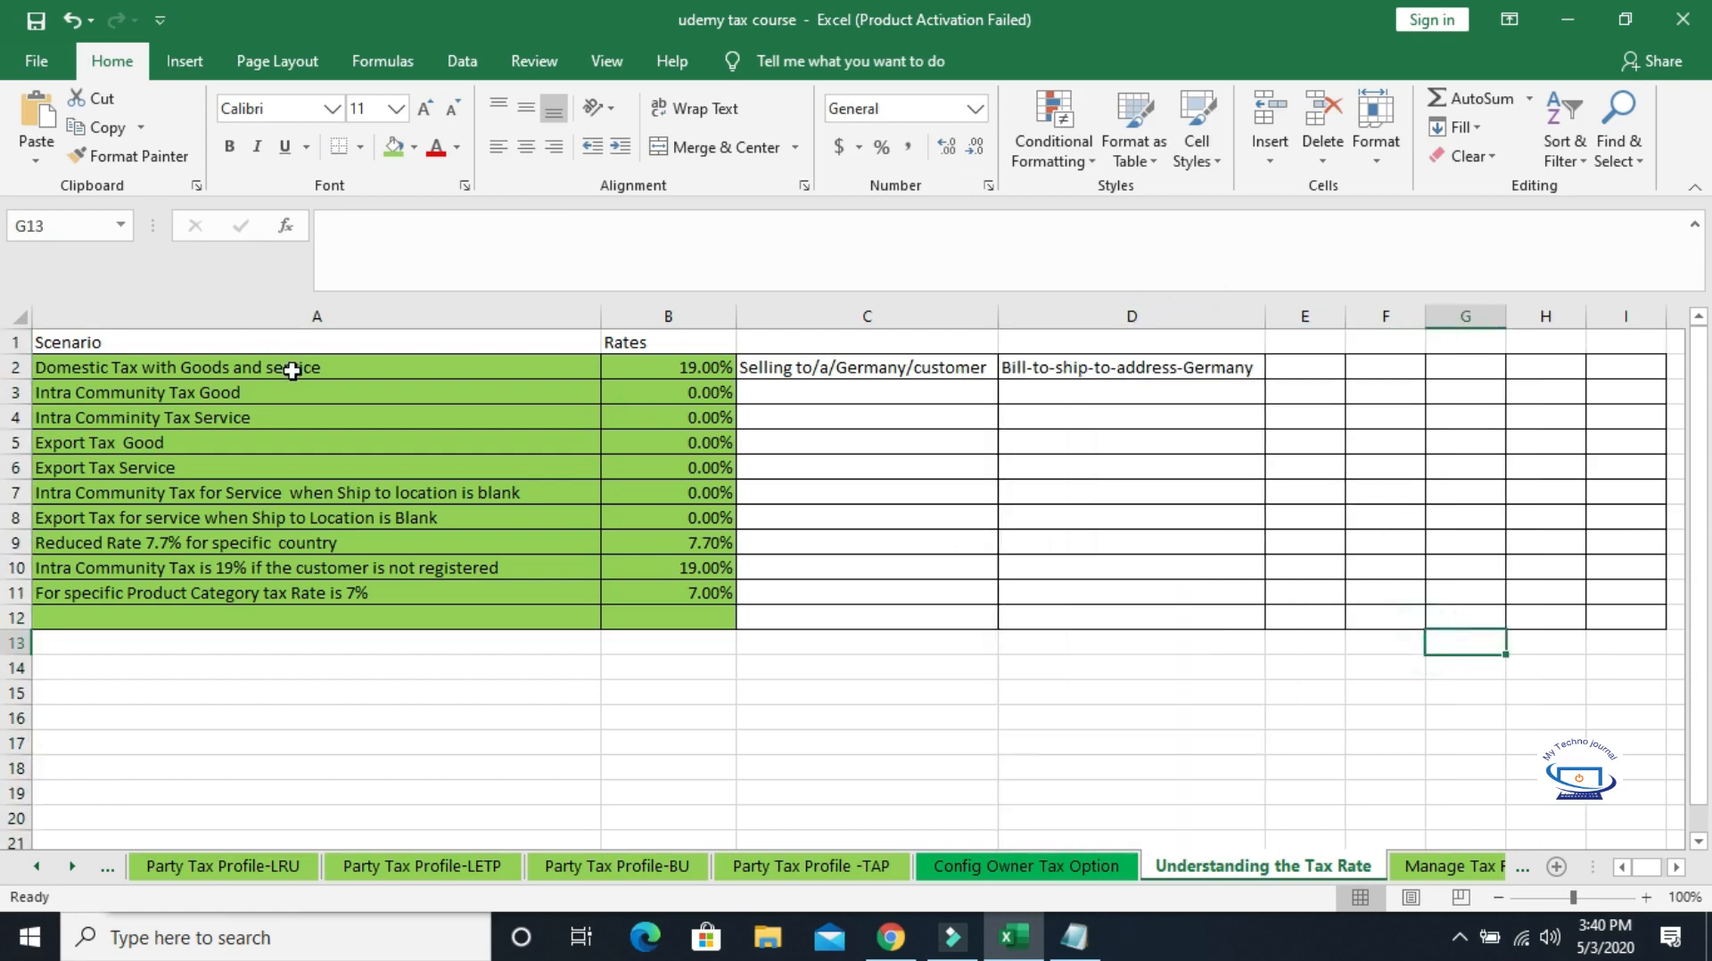
Enter "selling-to-intra-community-Customer" in C3 beside the Intra Community Tax Good scenario and widen column C to fit it.
{"action": "left_click", "coordinate": [259, 394]}
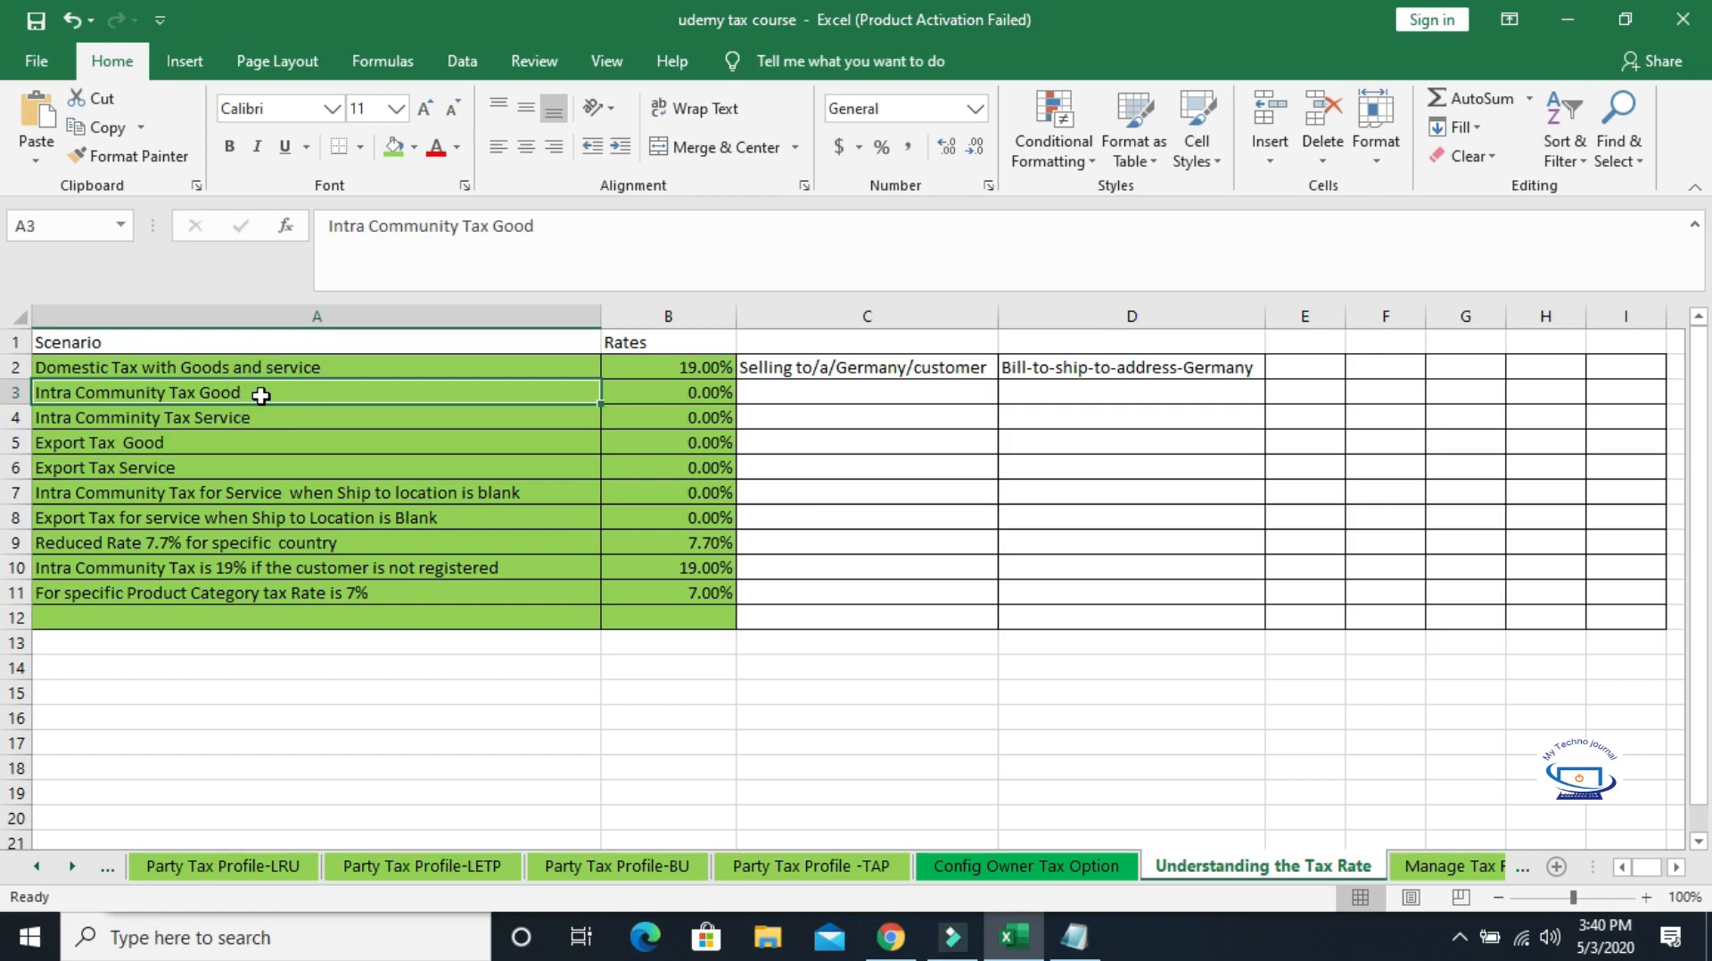
{"action": "left_click", "coordinate": [767, 396]}
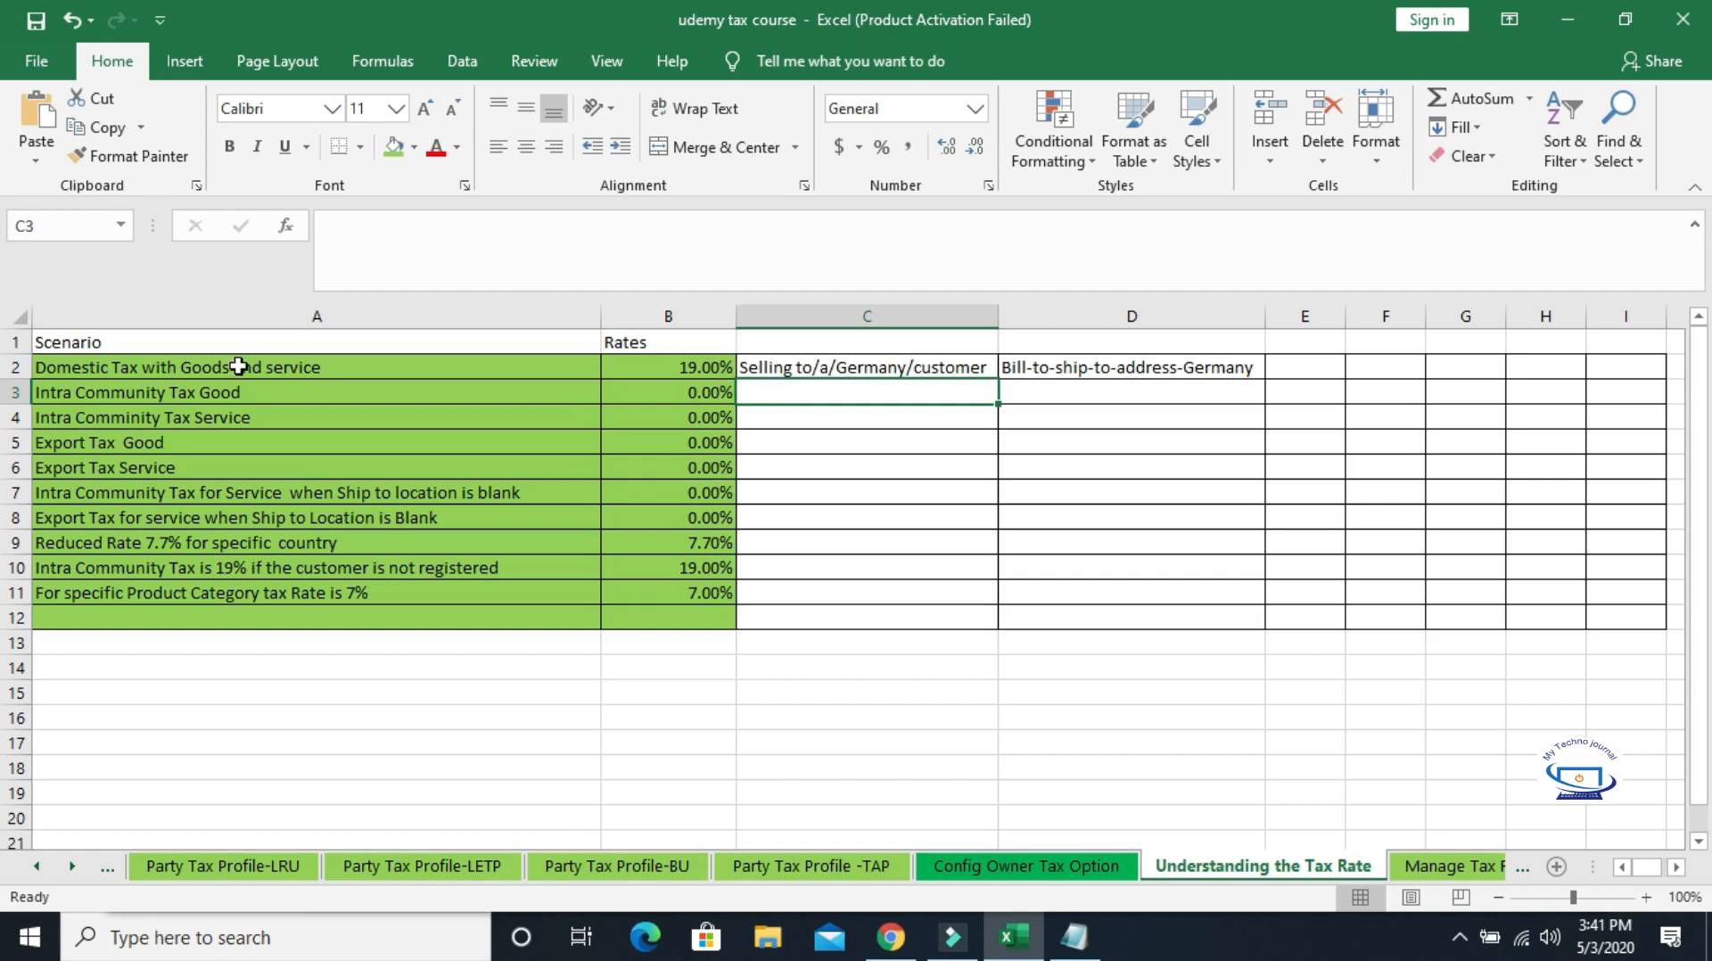
{"action": "left_click", "coordinate": [242, 394]}
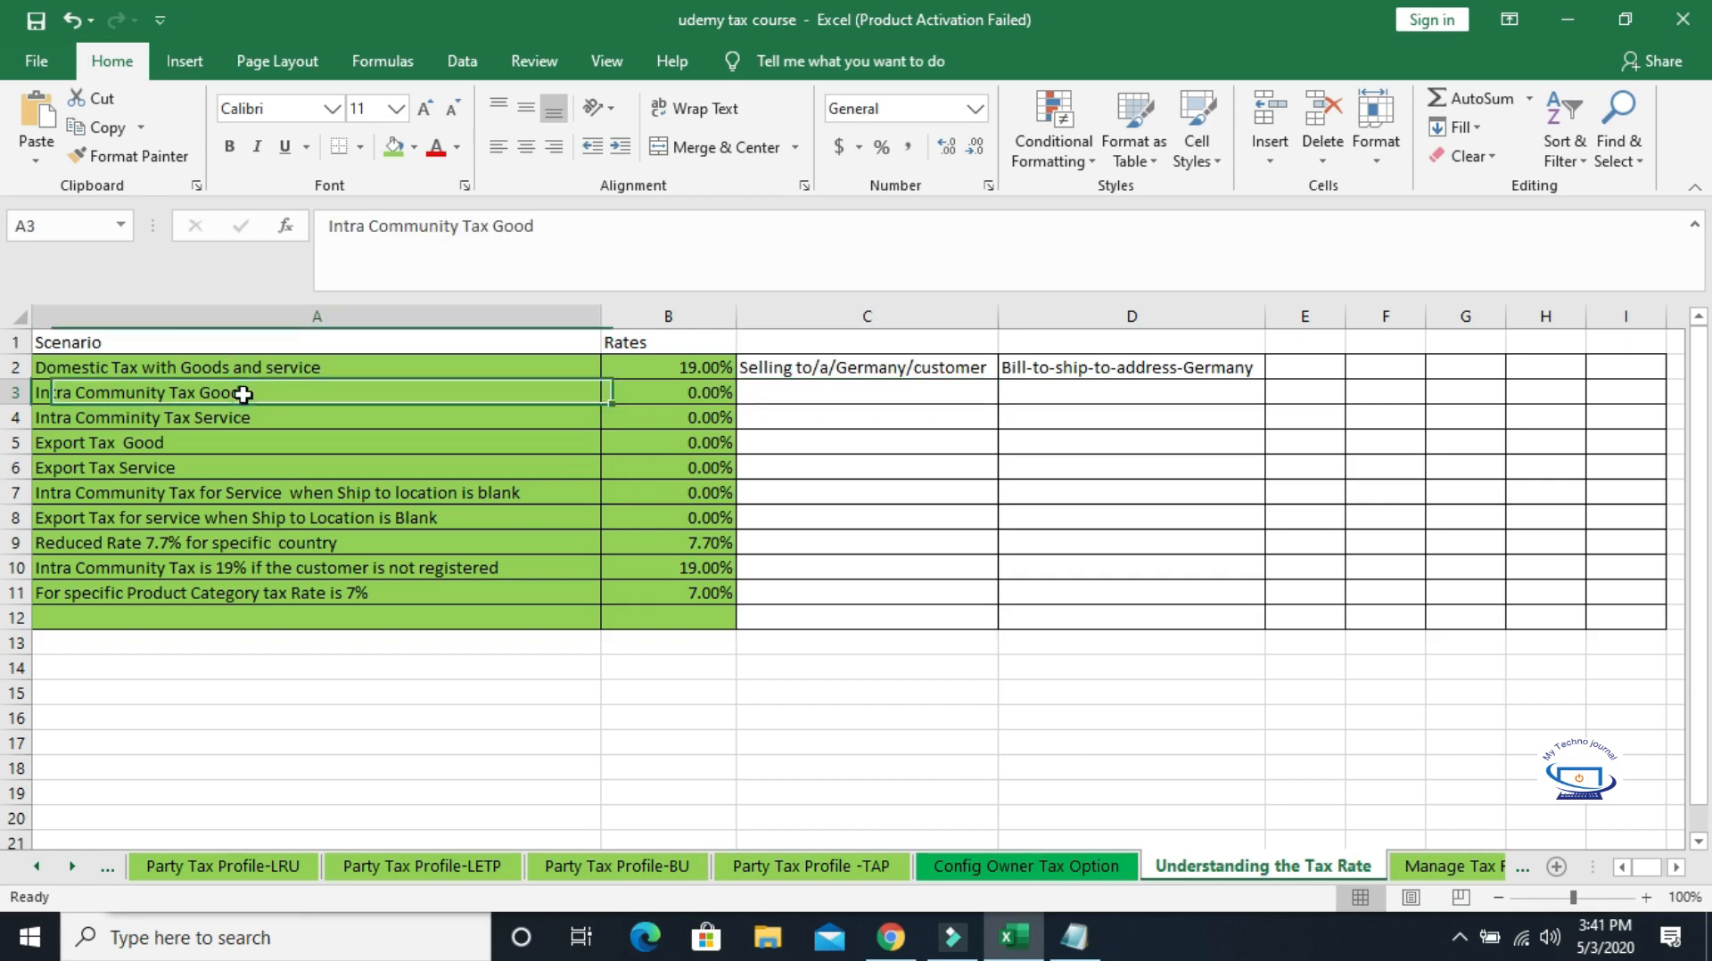
{"action": "left_click", "coordinate": [889, 389]}
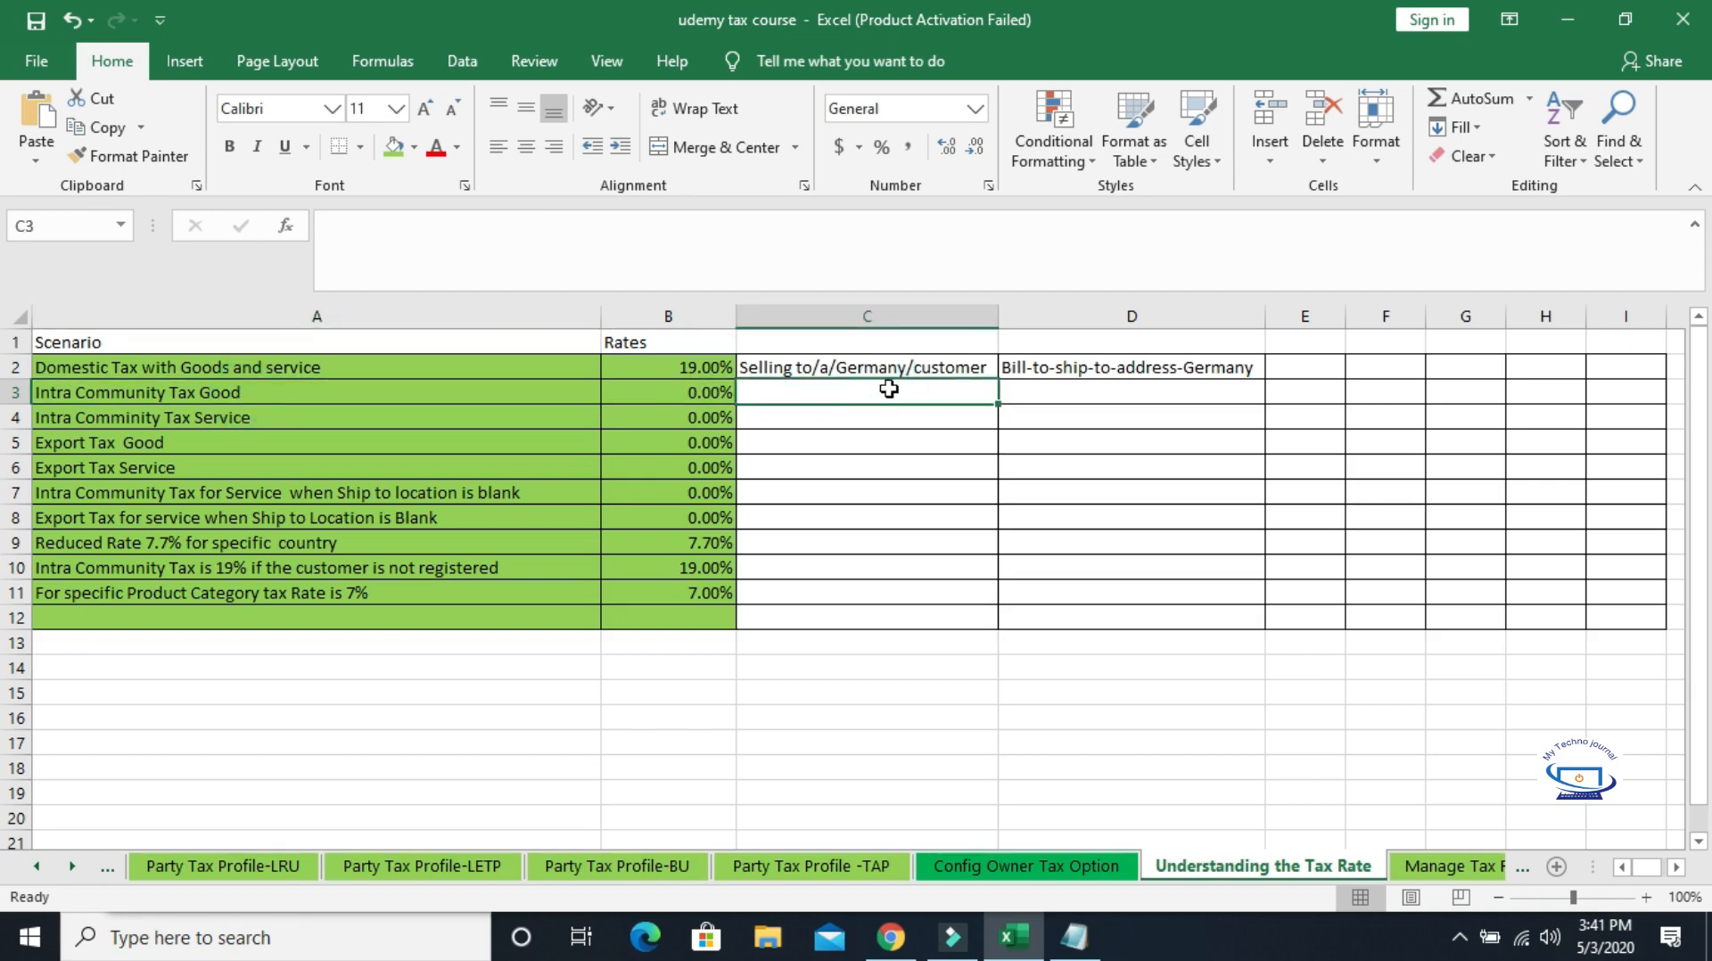
{"action": "left_click", "coordinate": [887, 389]}
{"action": "left_click", "coordinate": [885, 390]}
{"action": "left_click", "coordinate": [884, 389]}
{"action": "left_click", "coordinate": [885, 389]}
{"action": "type", "text": "selling"}
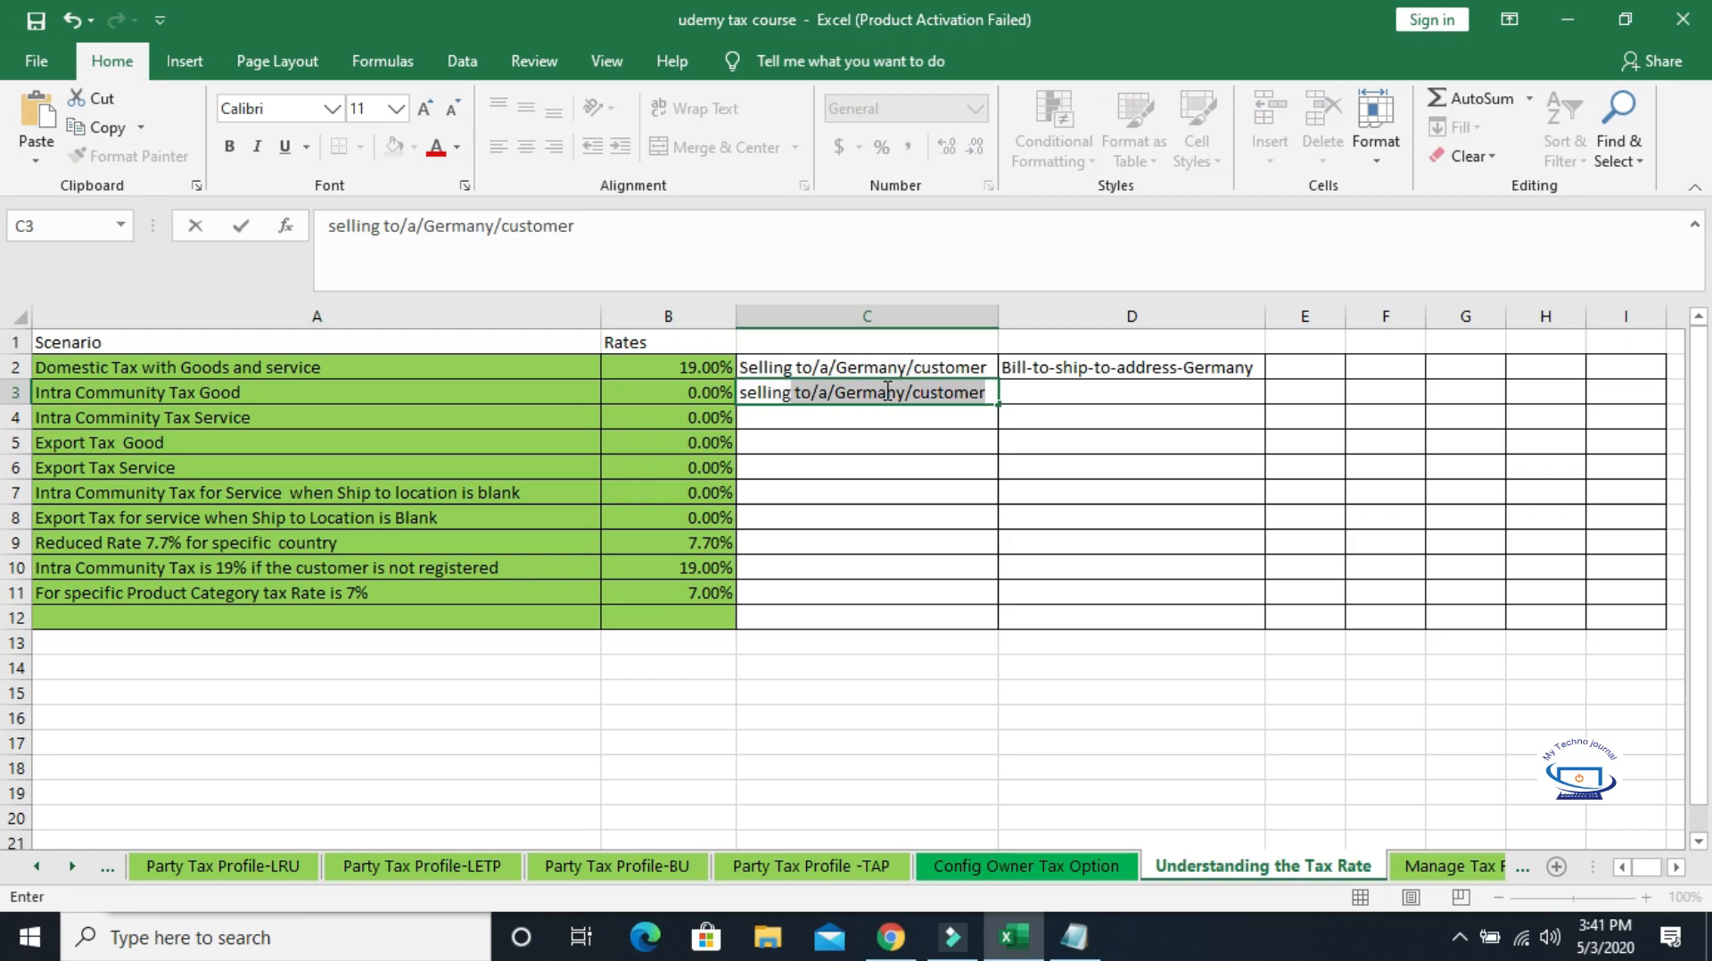
{"action": "key", "text": "BackSpace"}
{"action": "key", "text": "BackSpace"}
{"action": "type", "text": "-to"}
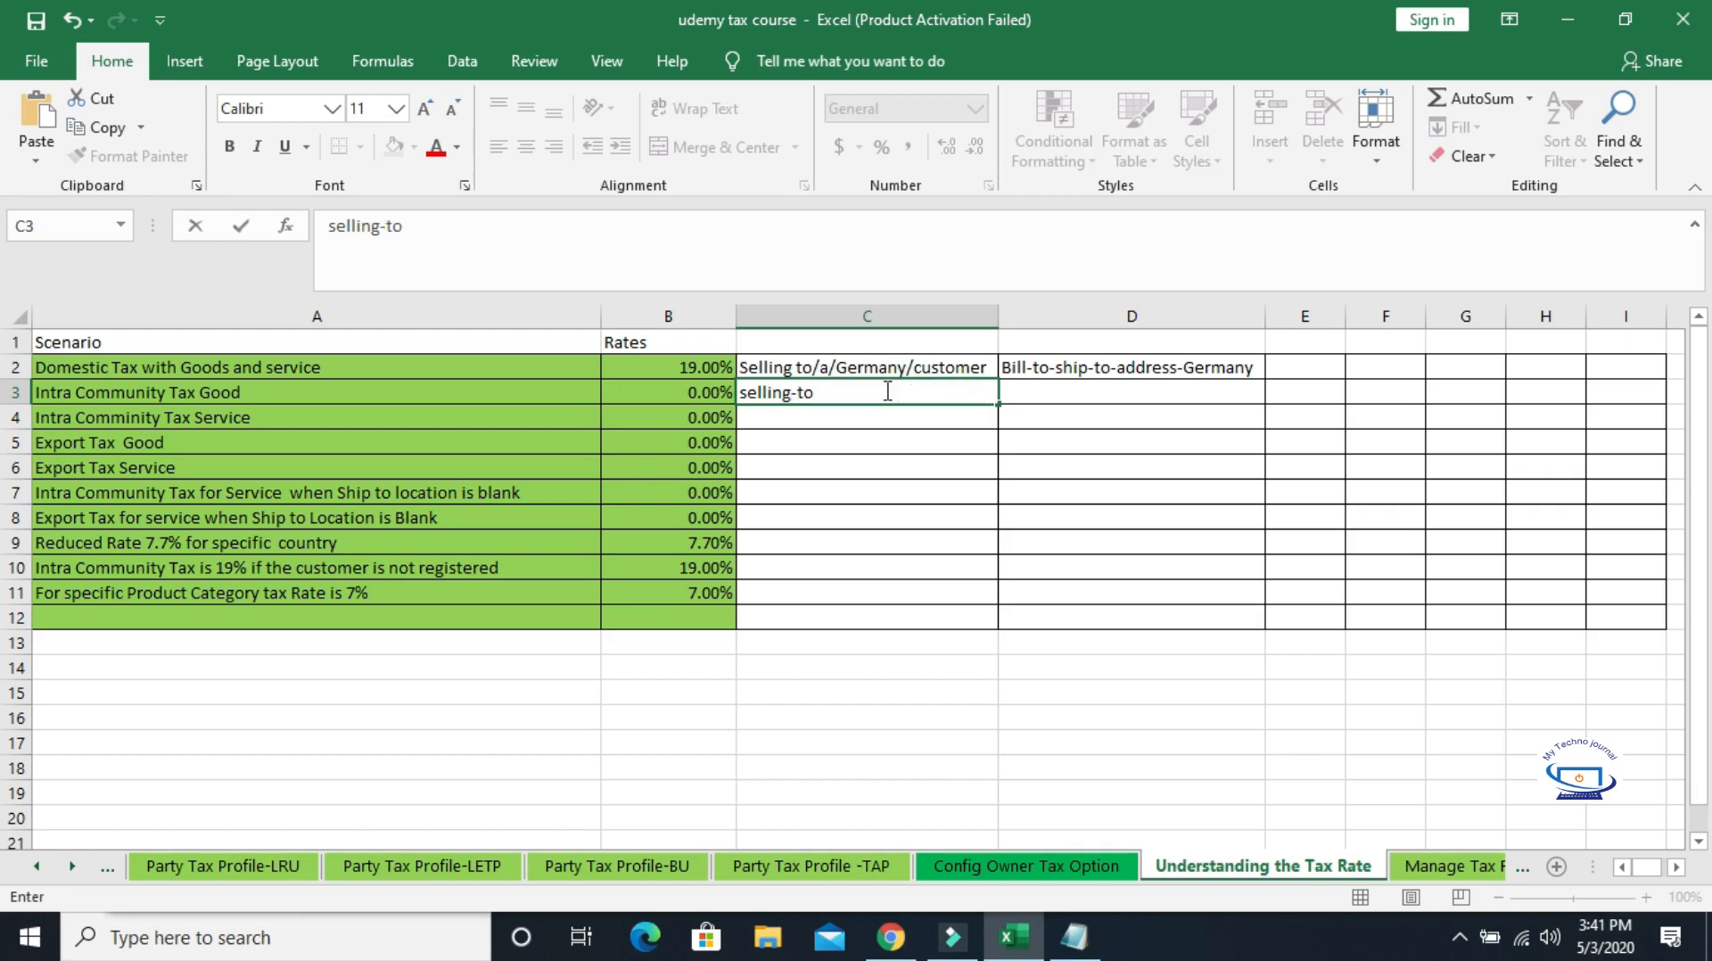
{"action": "type", "text": "-intra-communit"}
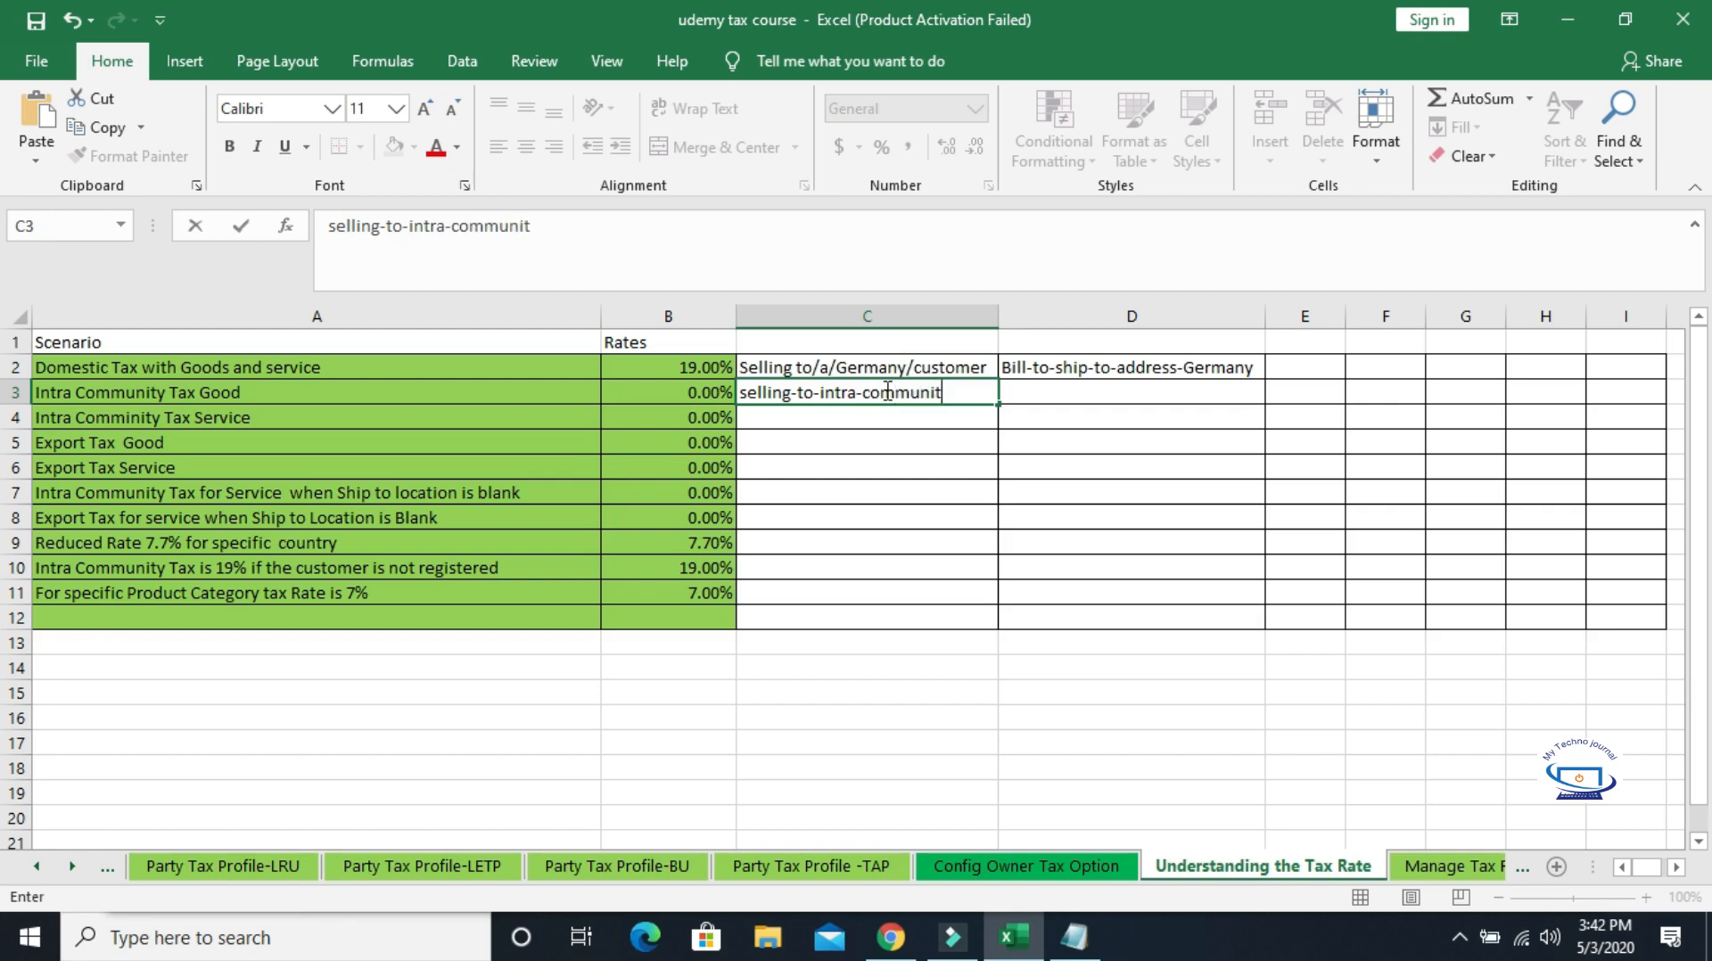
{"action": "type", "text": "y-Customer"}
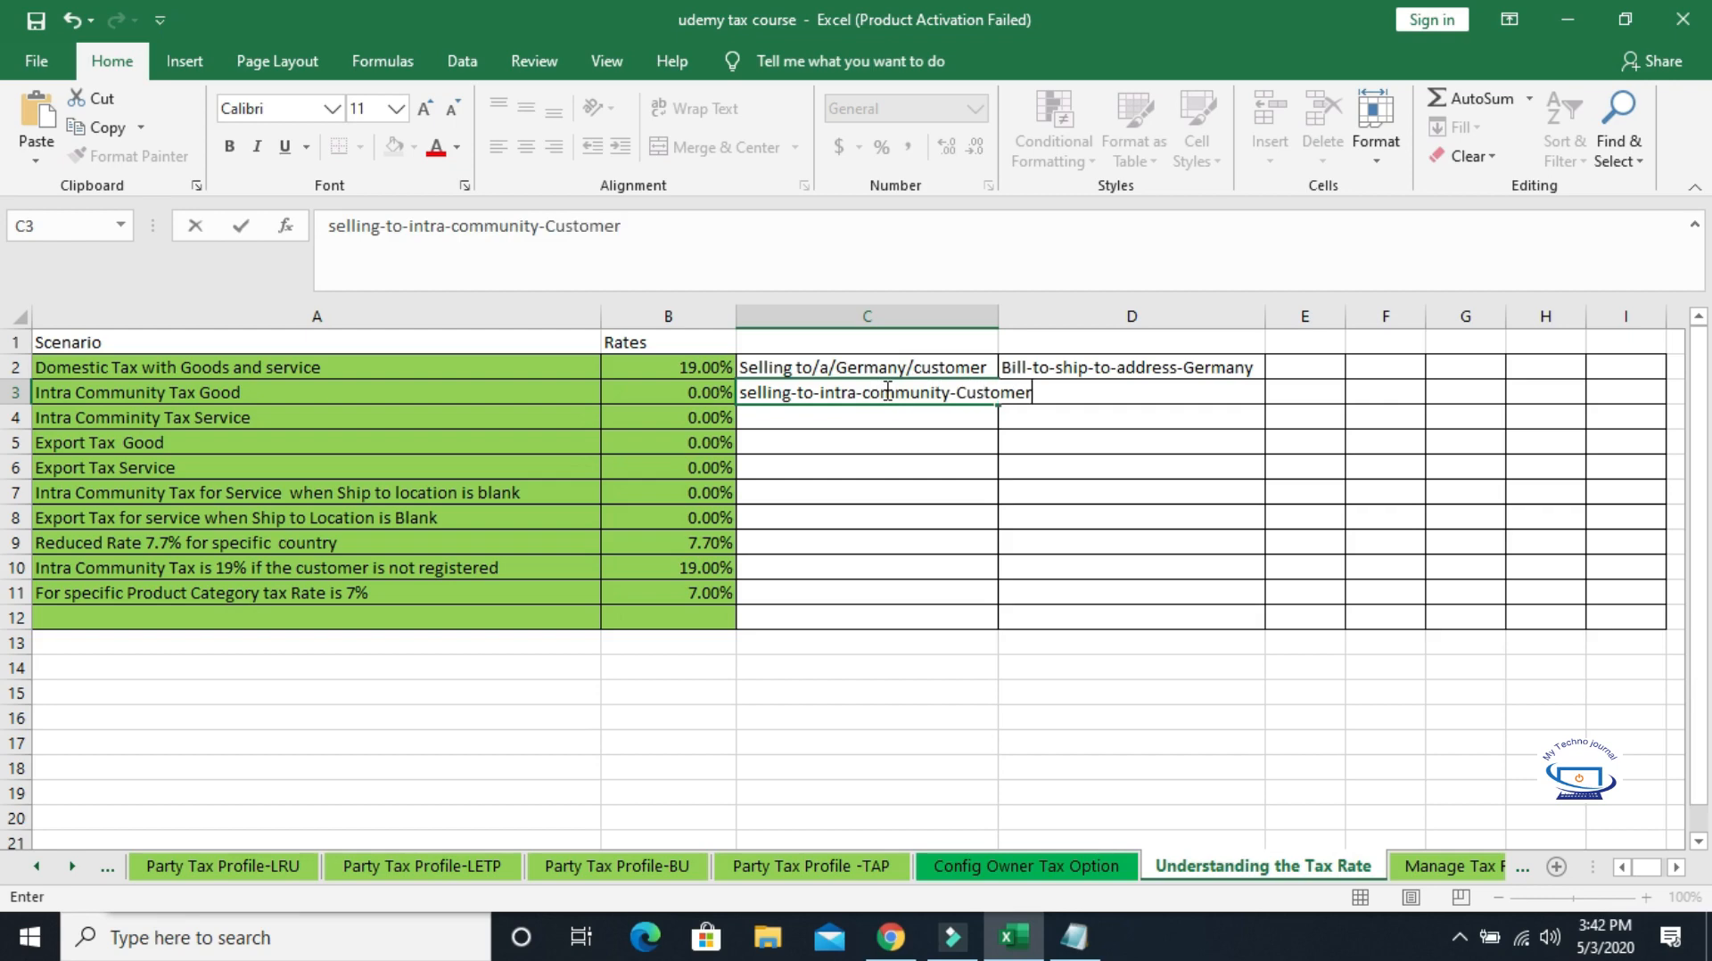
{"action": "left_click", "coordinate": [1154, 509]}
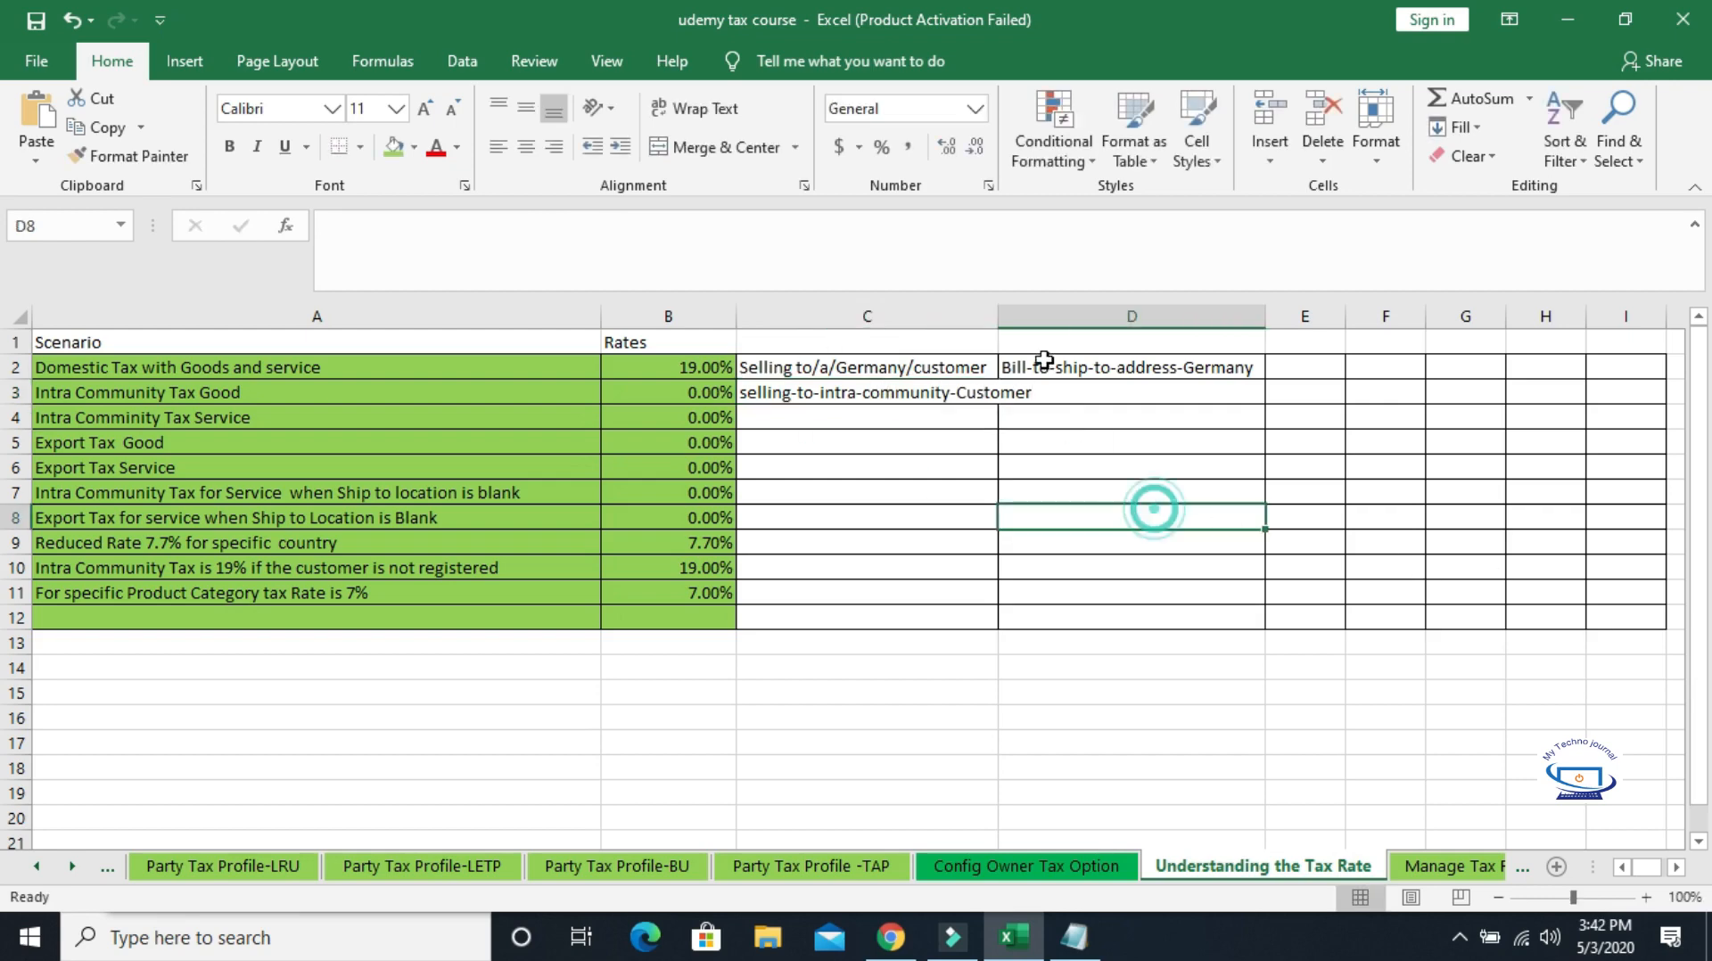
{"action": "double_click", "coordinate": [999, 314]}
Enter "Bill-to-ship-to-address-intra-community-country" in D3 for the Intra Community Tax Good scenario and widen column D to fit it.
{"action": "left_click", "coordinate": [1092, 399]}
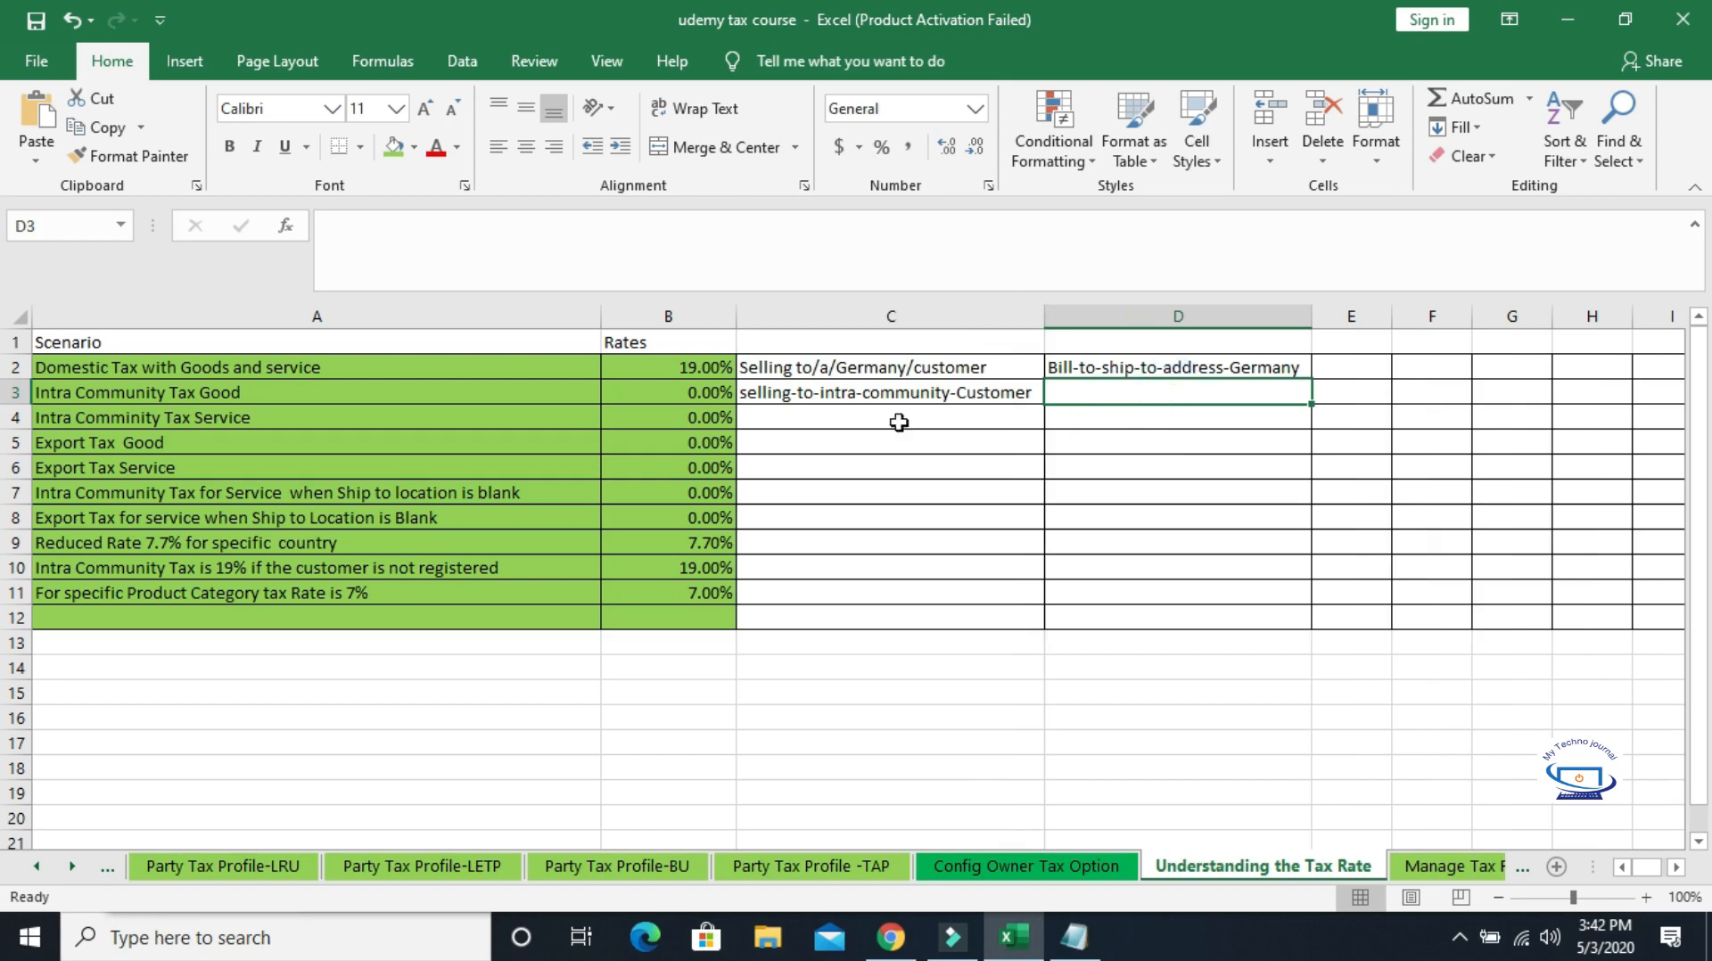
{"action": "left_click", "coordinate": [871, 393]}
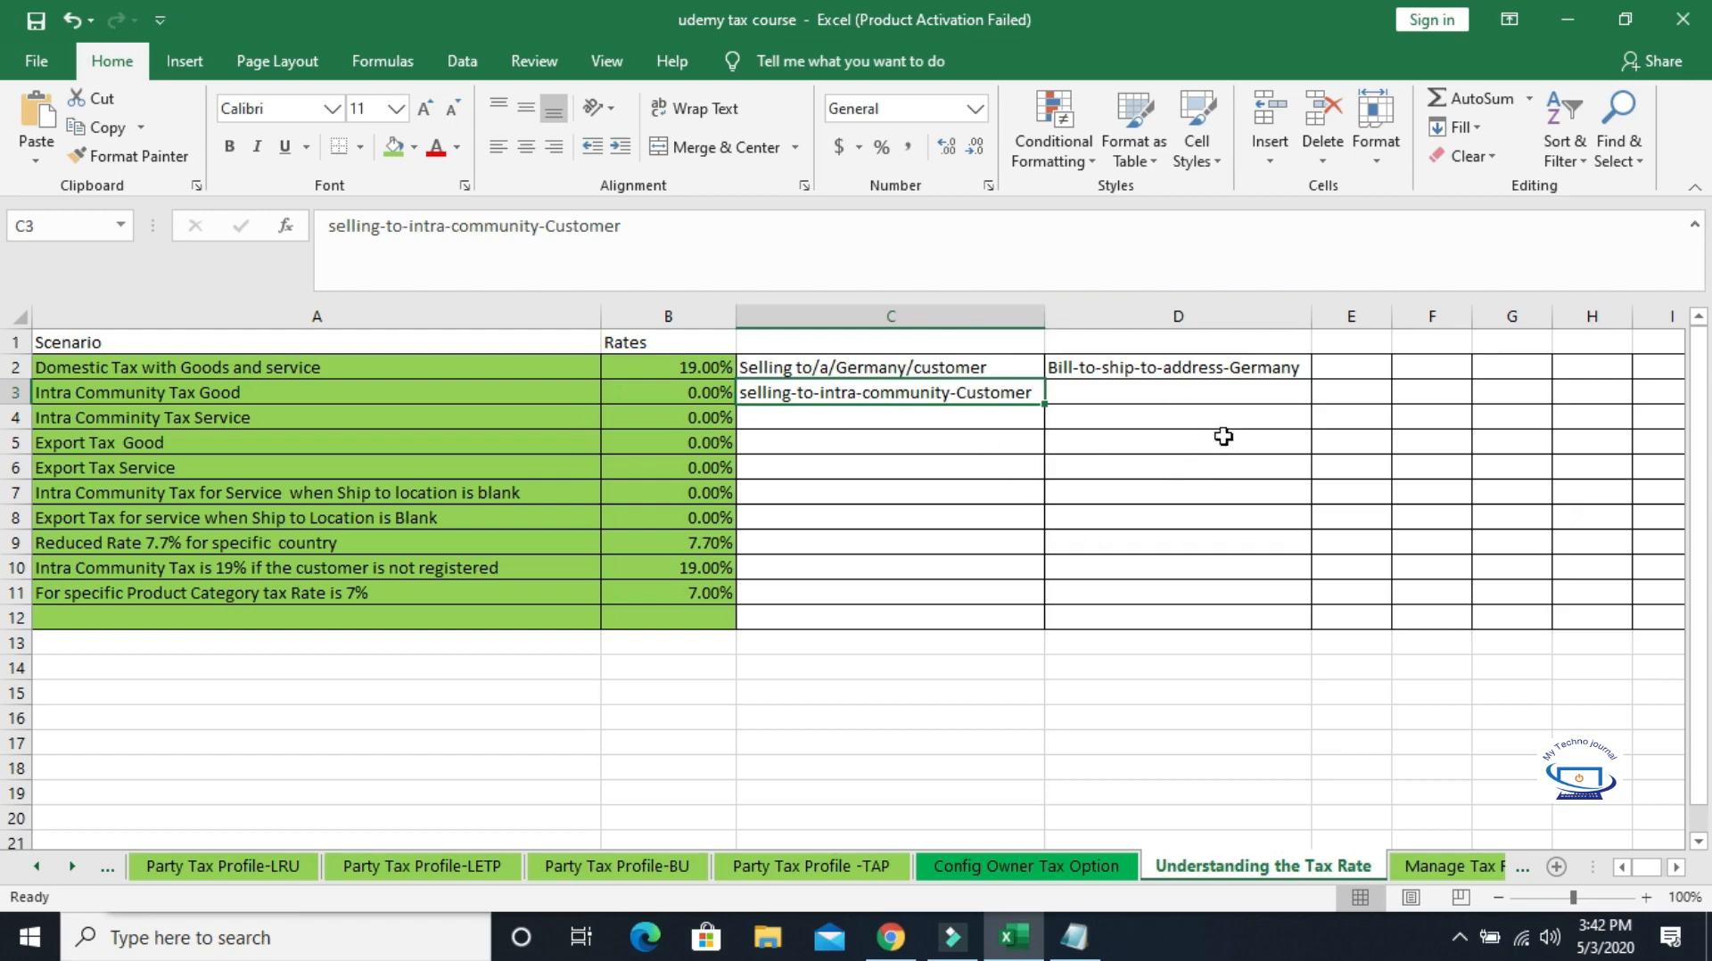
{"action": "left_click", "coordinate": [1137, 394]}
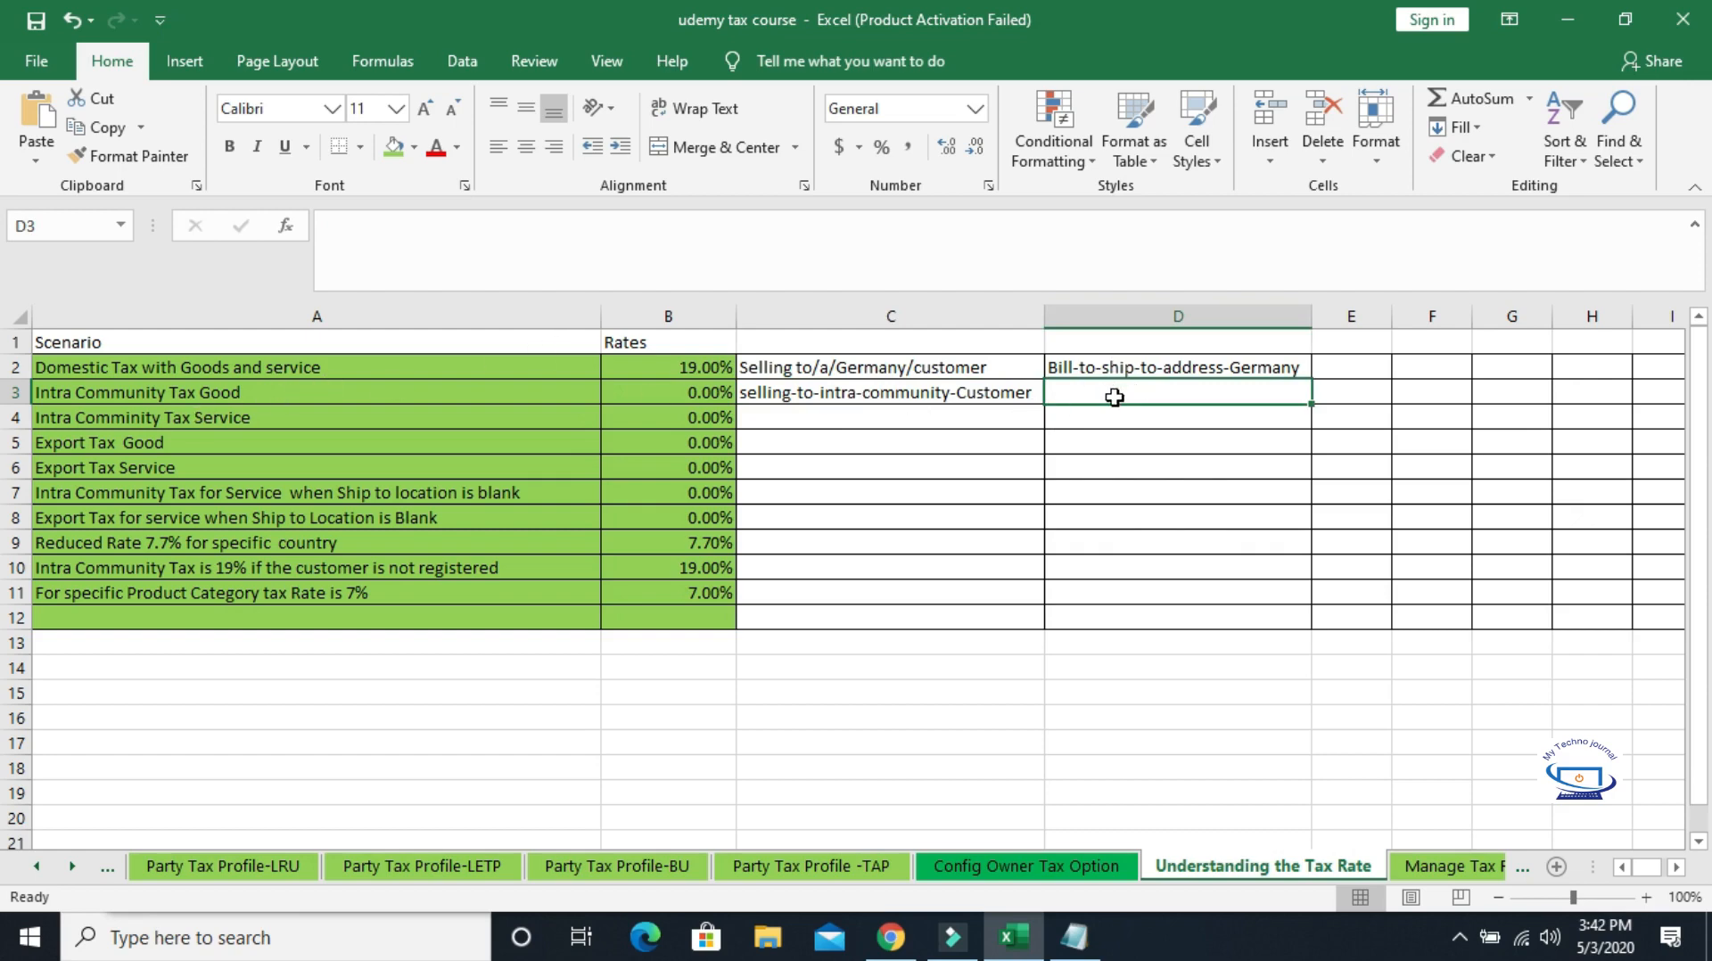
{"action": "left_click", "coordinate": [1114, 396]}
{"action": "type", "text": "Bii"}
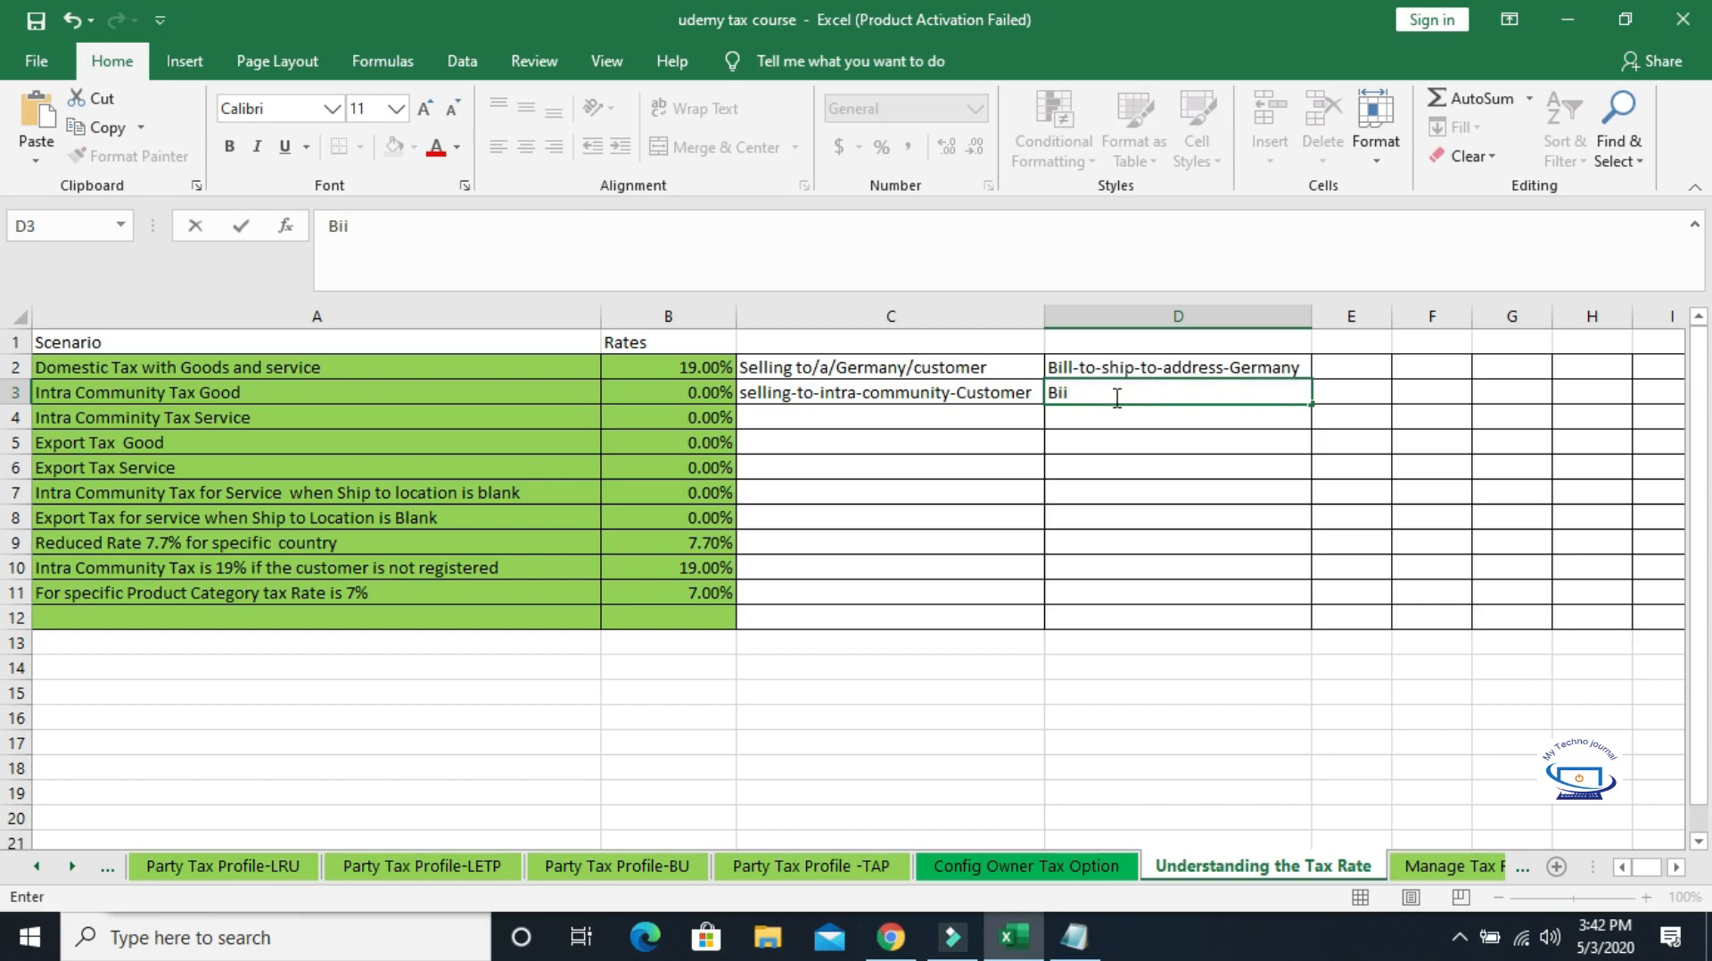
{"action": "key", "text": "BackSpace"}
{"action": "type", "text": "ll-to"}
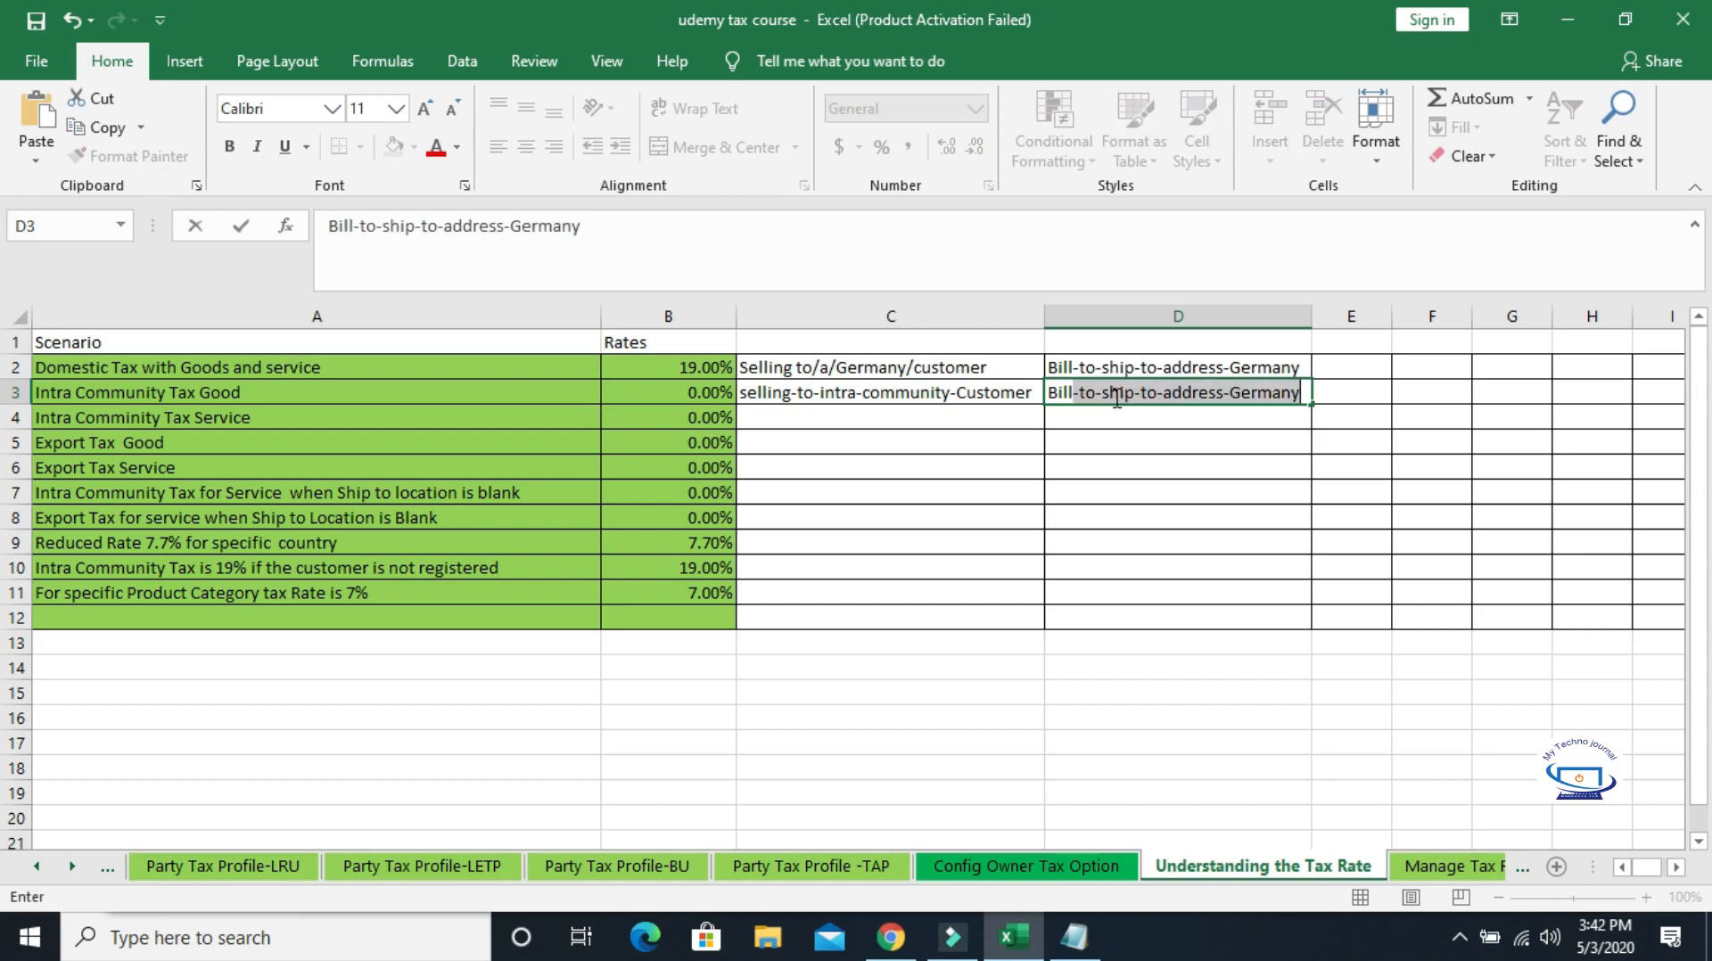
{"action": "type", "text": "-ship-to-"}
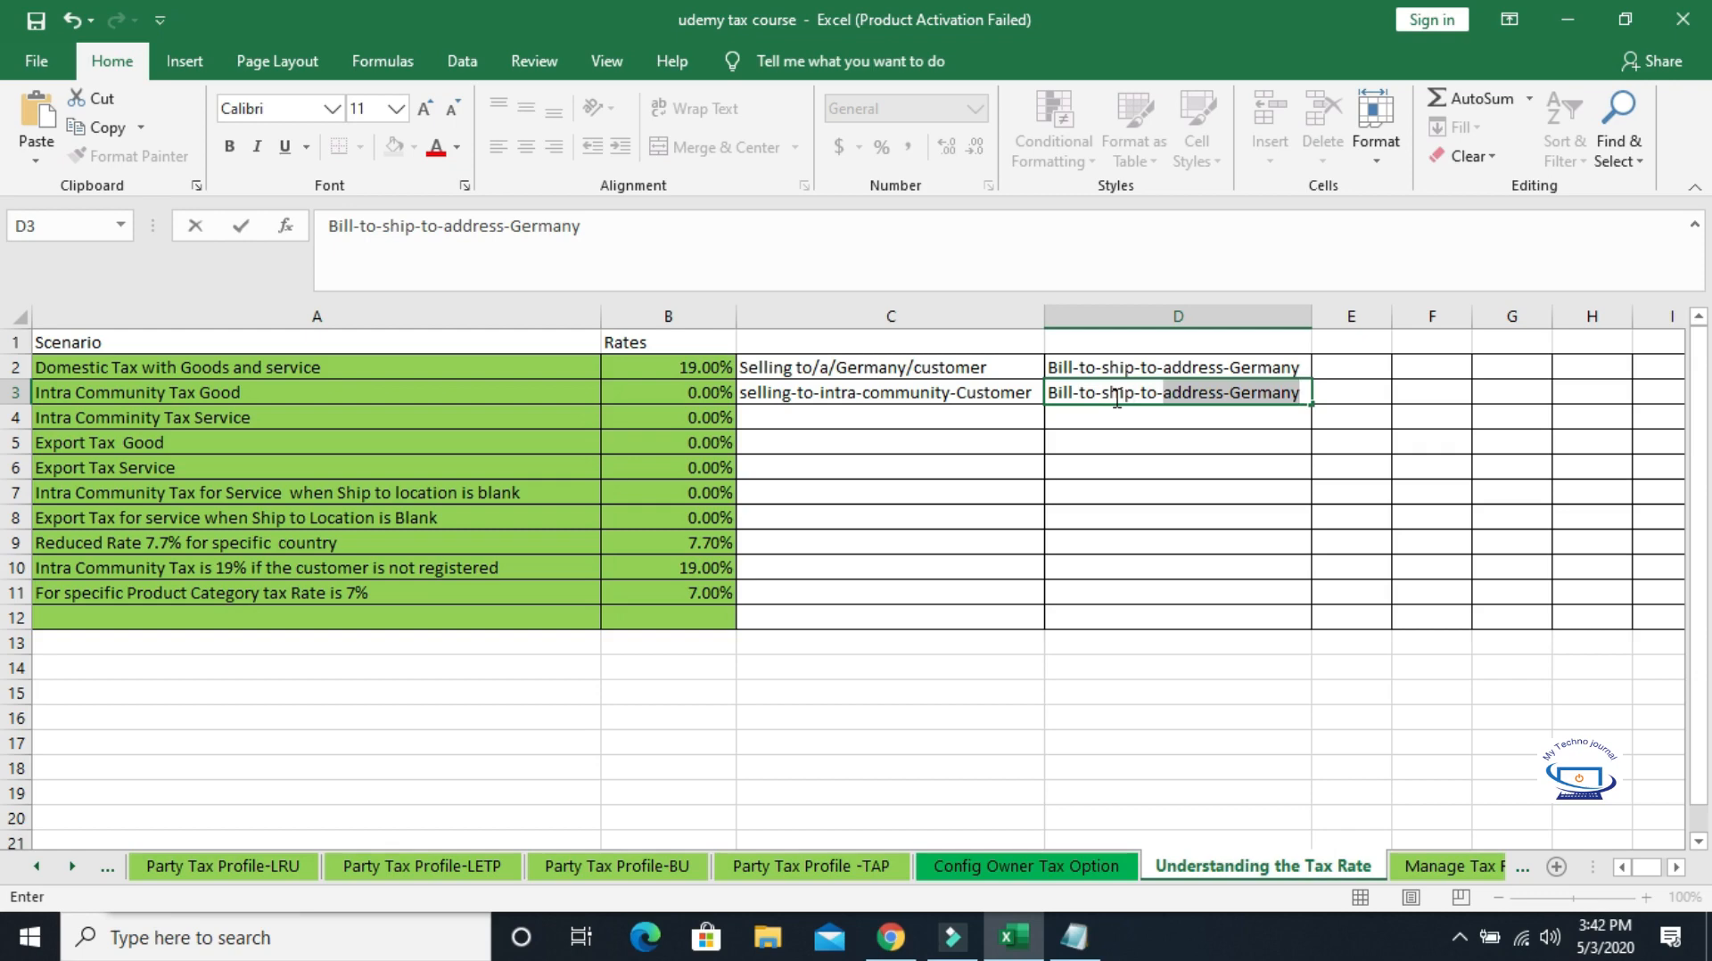
{"action": "type", "text": "address-"}
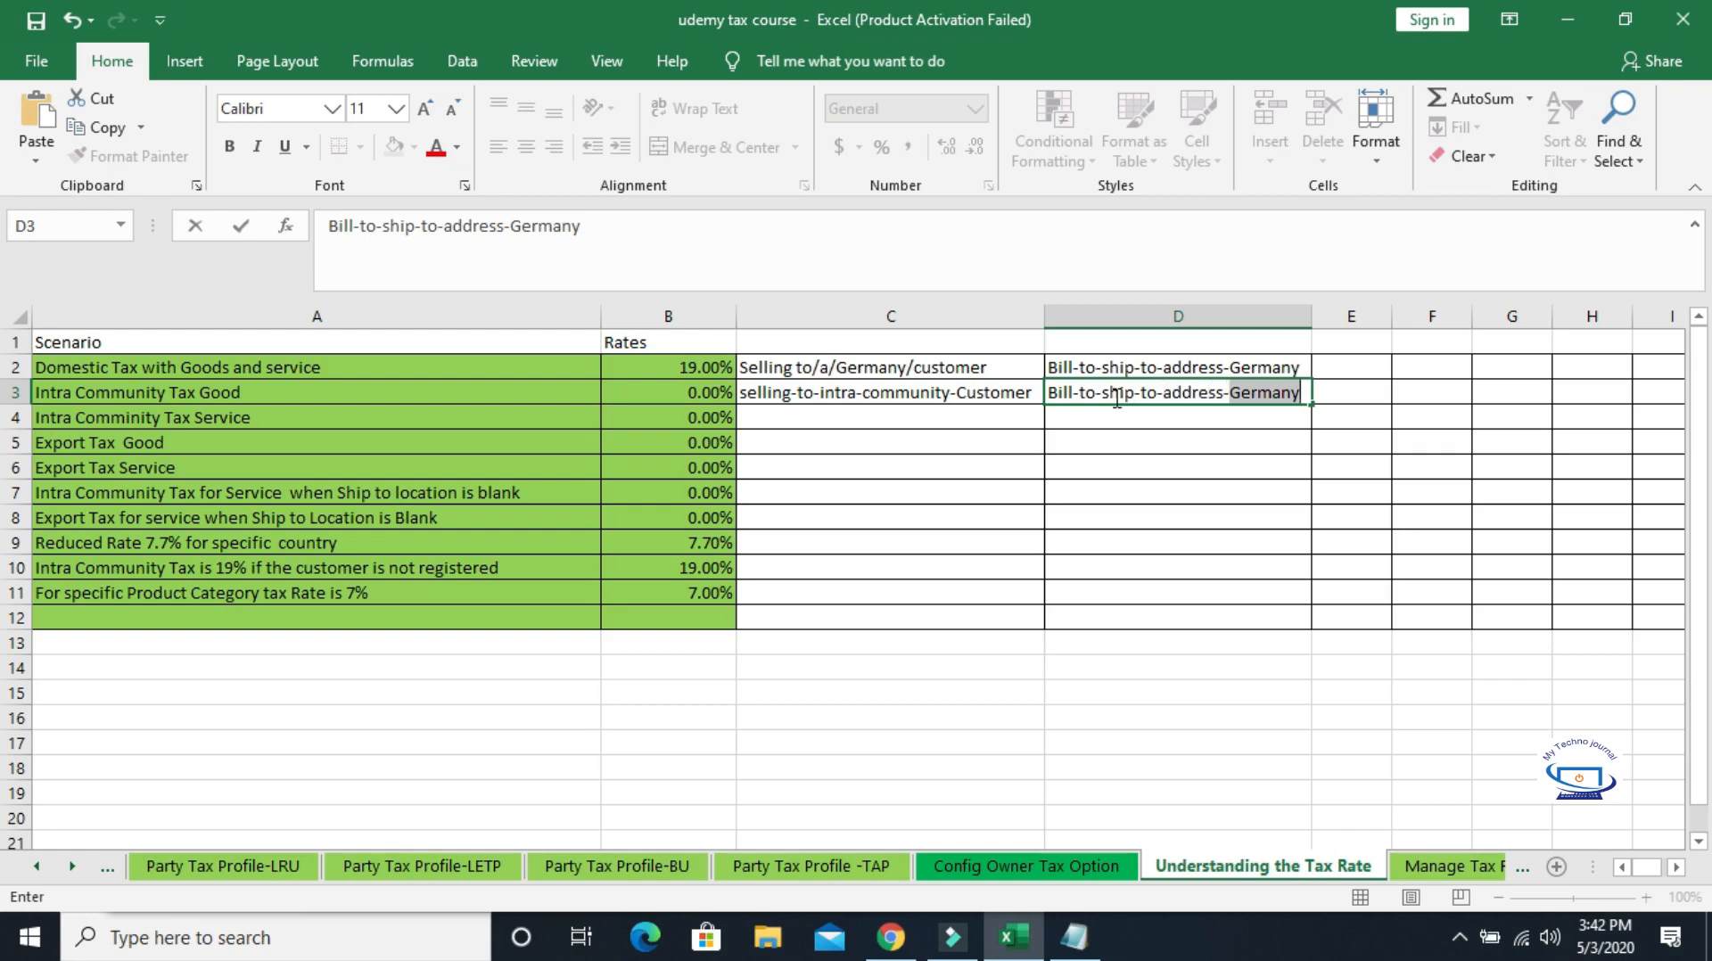
{"action": "type", "text": "intrac"}
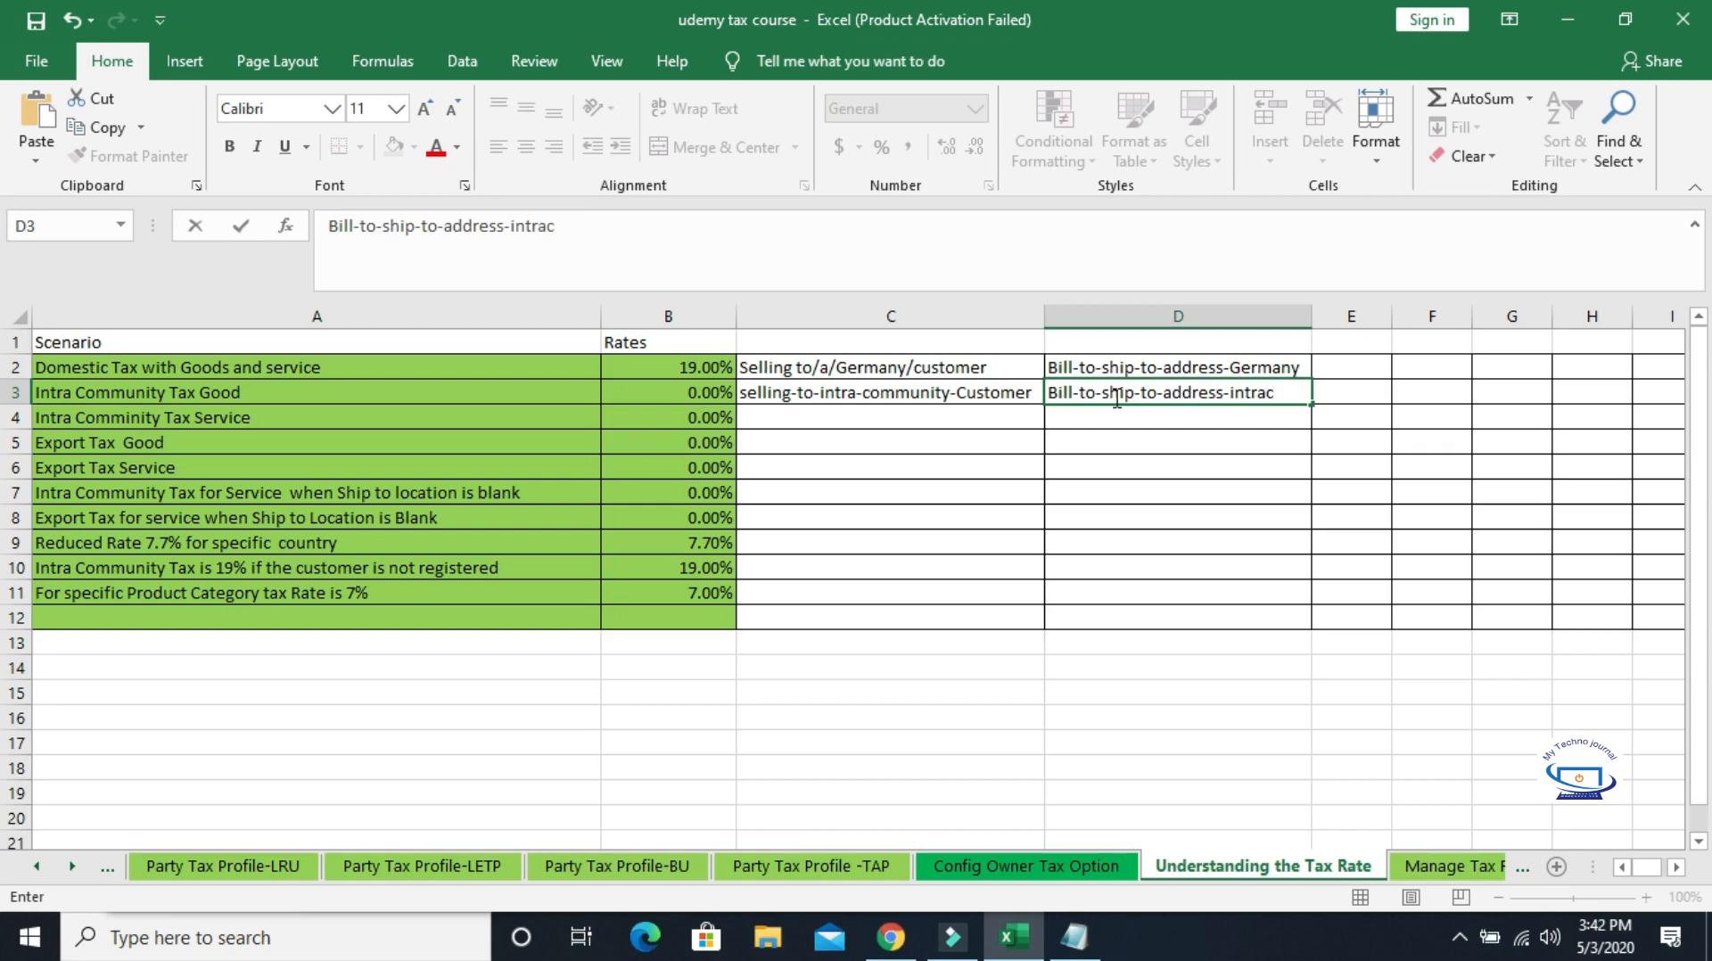
{"action": "key", "text": "BackSpace"}
{"action": "type", "text": "-community"}
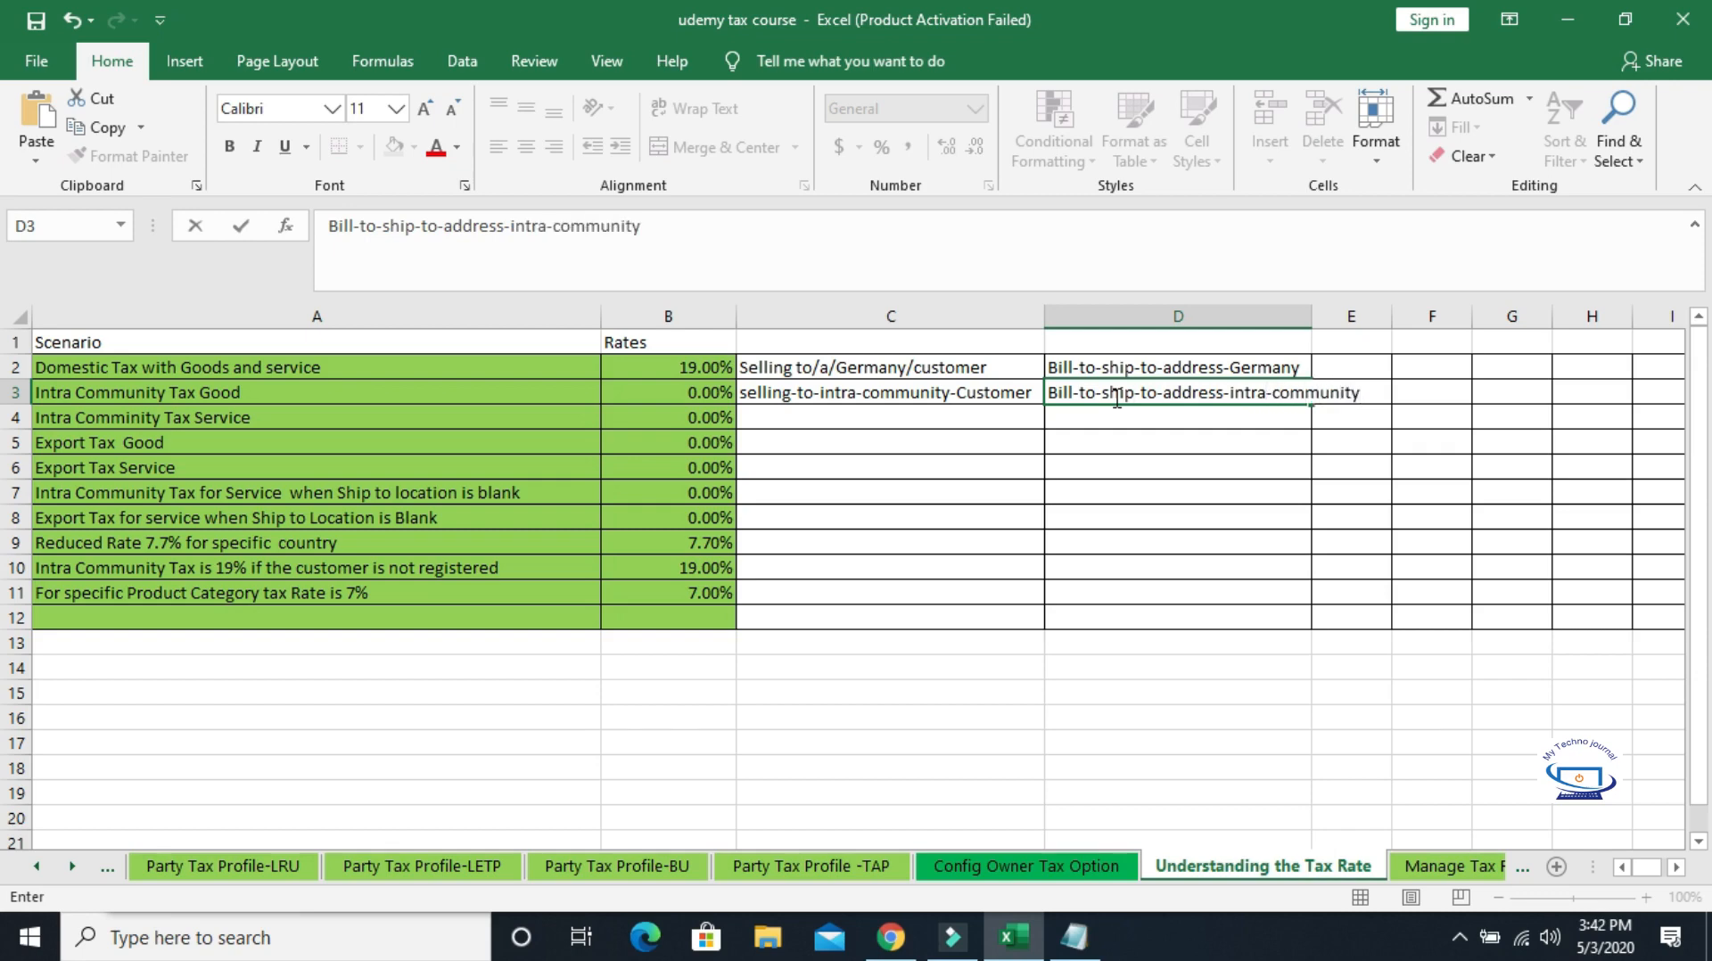
{"action": "type", "text": "-country"}
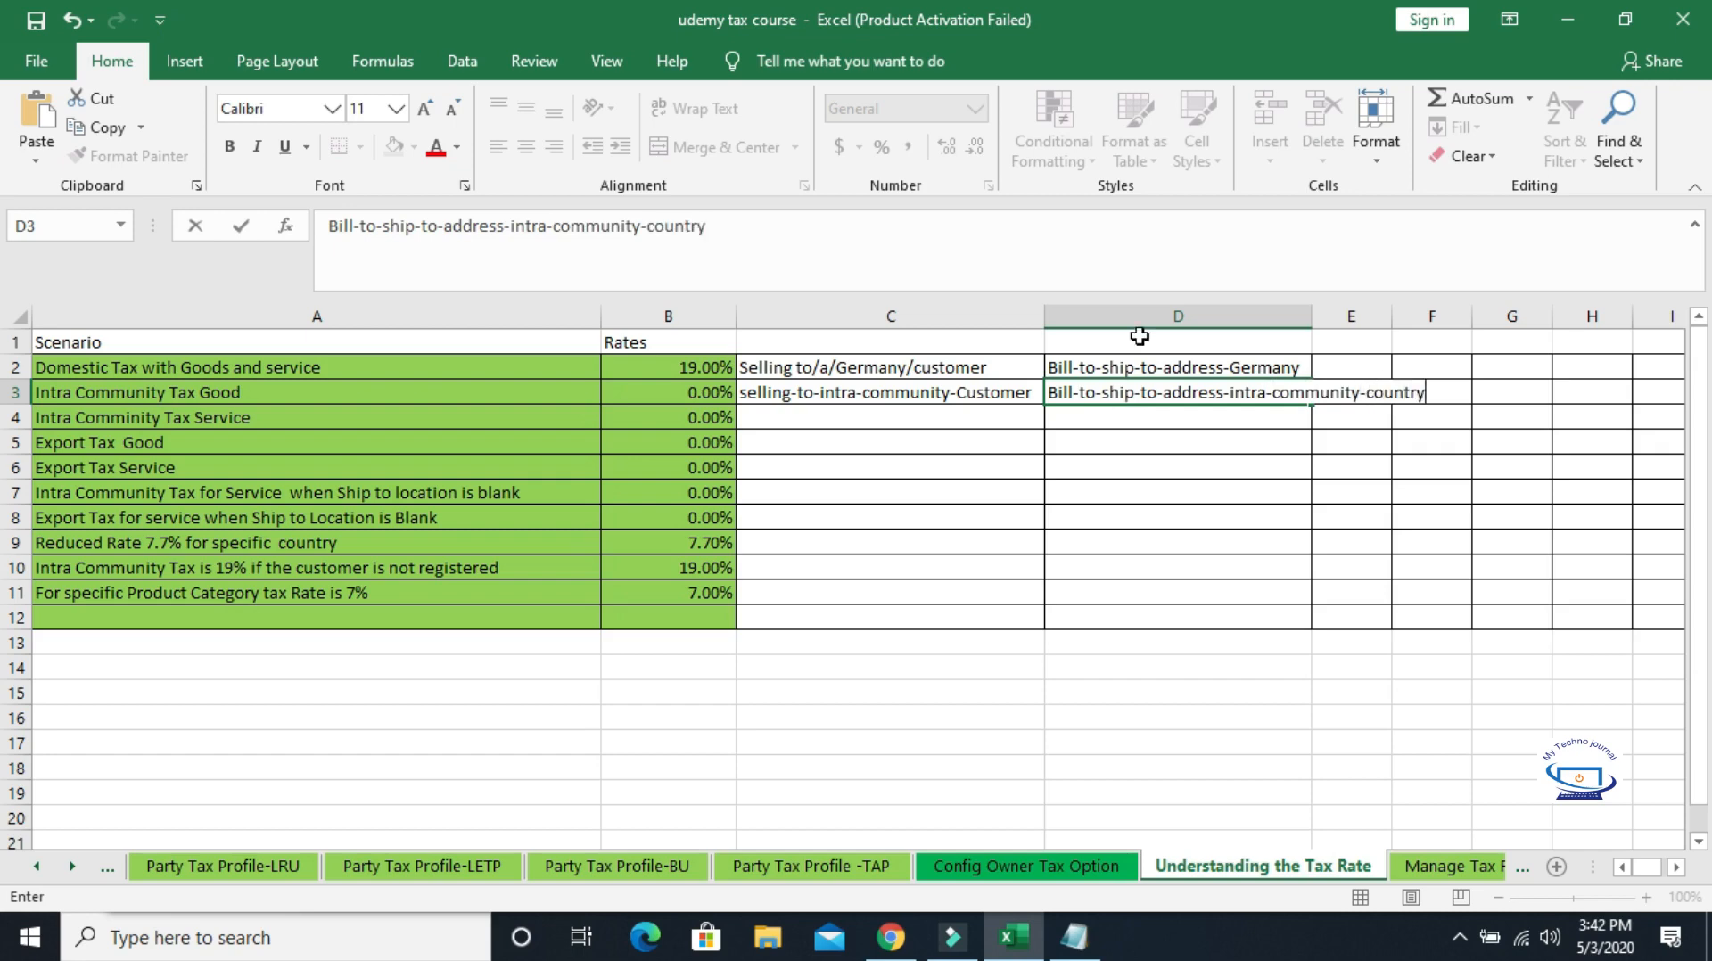
{"action": "left_click", "coordinate": [1168, 494]}
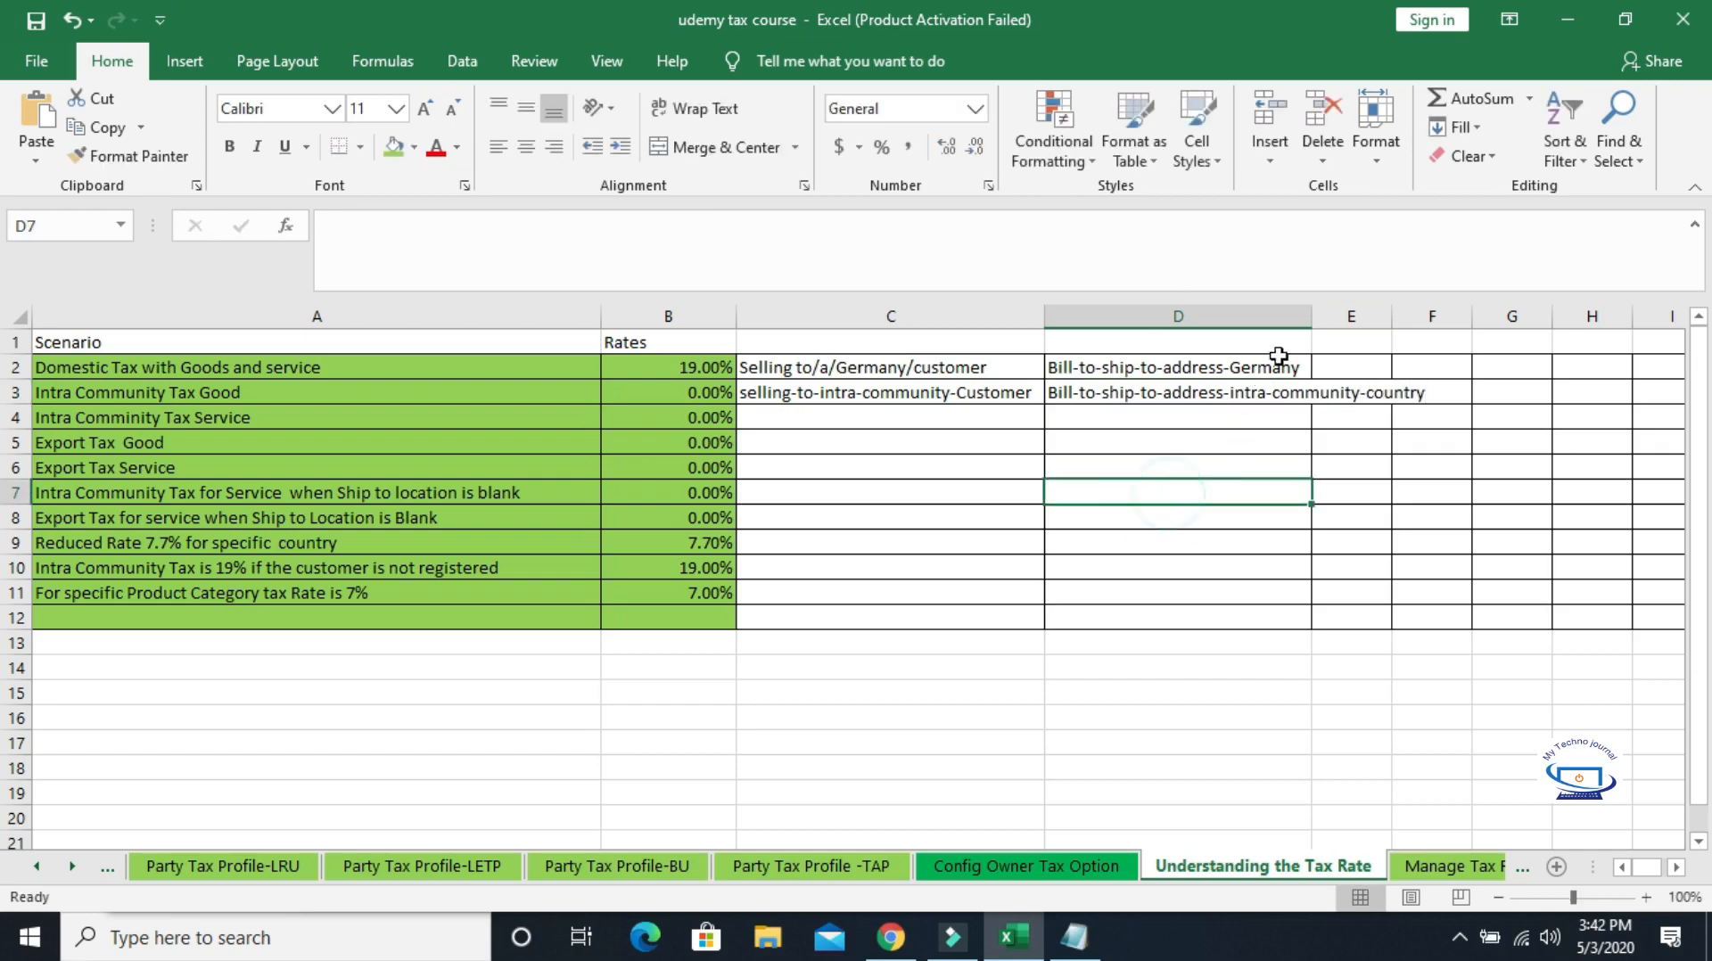
{"action": "double_click", "coordinate": [1311, 307]}
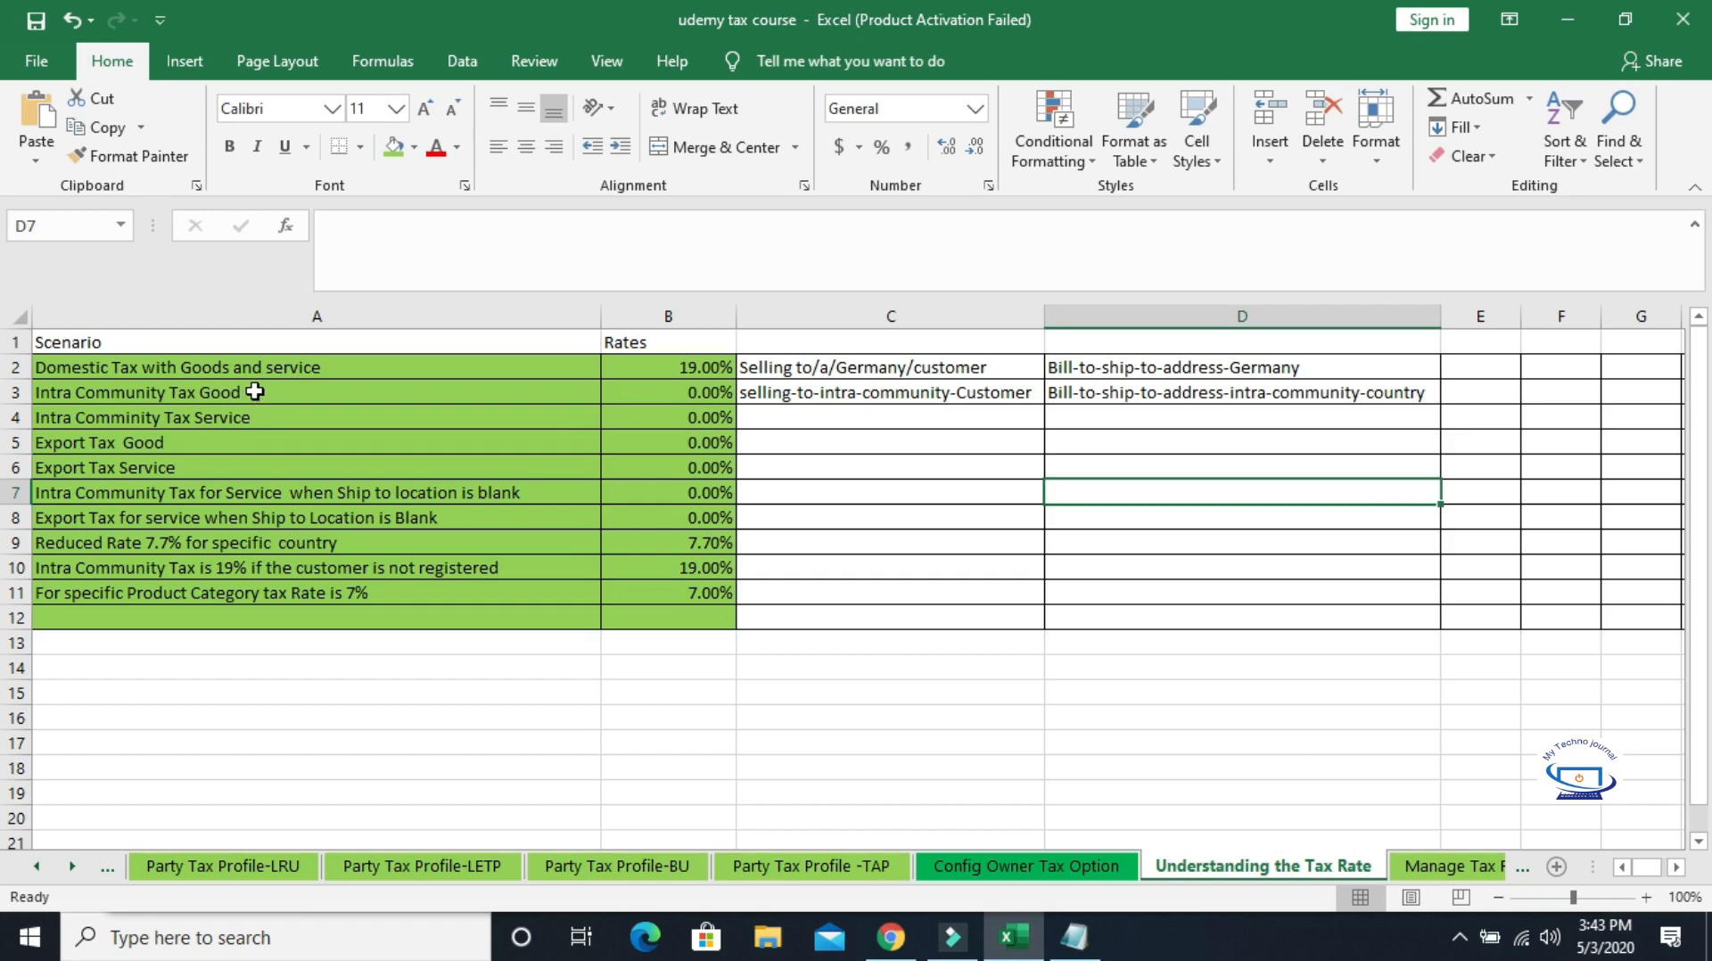
Copy the customer condition from C3 into C4 for the intra-community service tax scenario.
{"action": "left_click", "coordinate": [231, 419]}
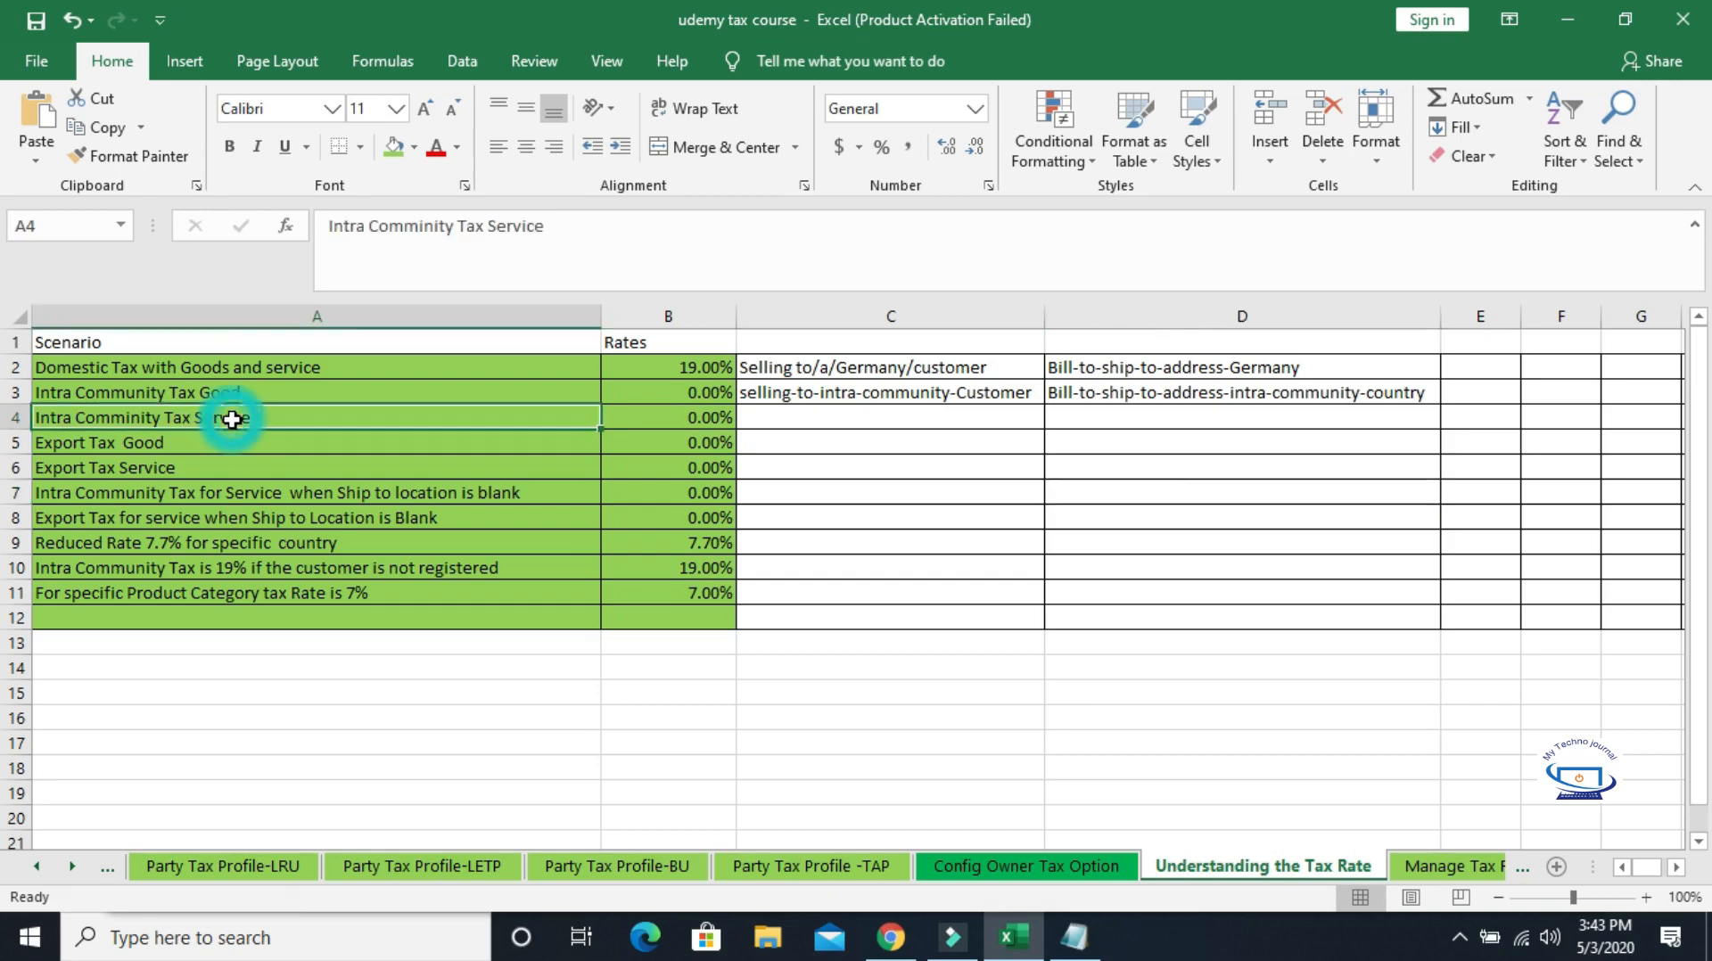
{"action": "left_click", "coordinate": [858, 394]}
{"action": "key", "text": "ctrl+c"}
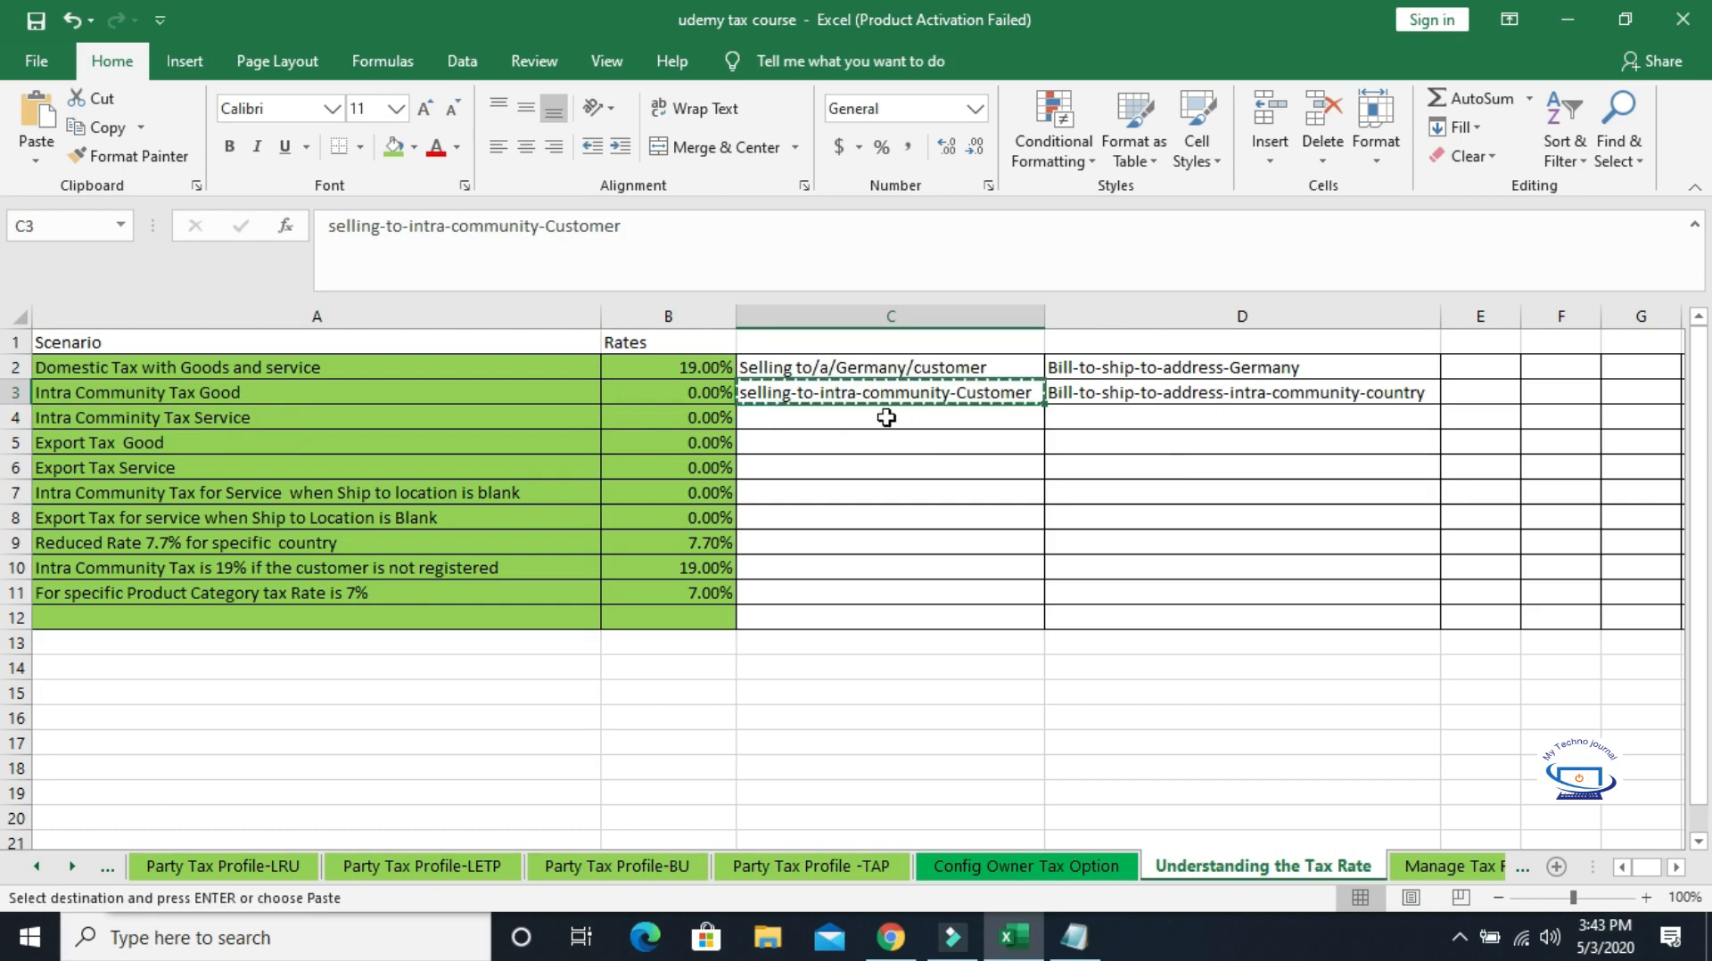
{"action": "left_click", "coordinate": [879, 421]}
{"action": "key", "text": "ctrl+v"}
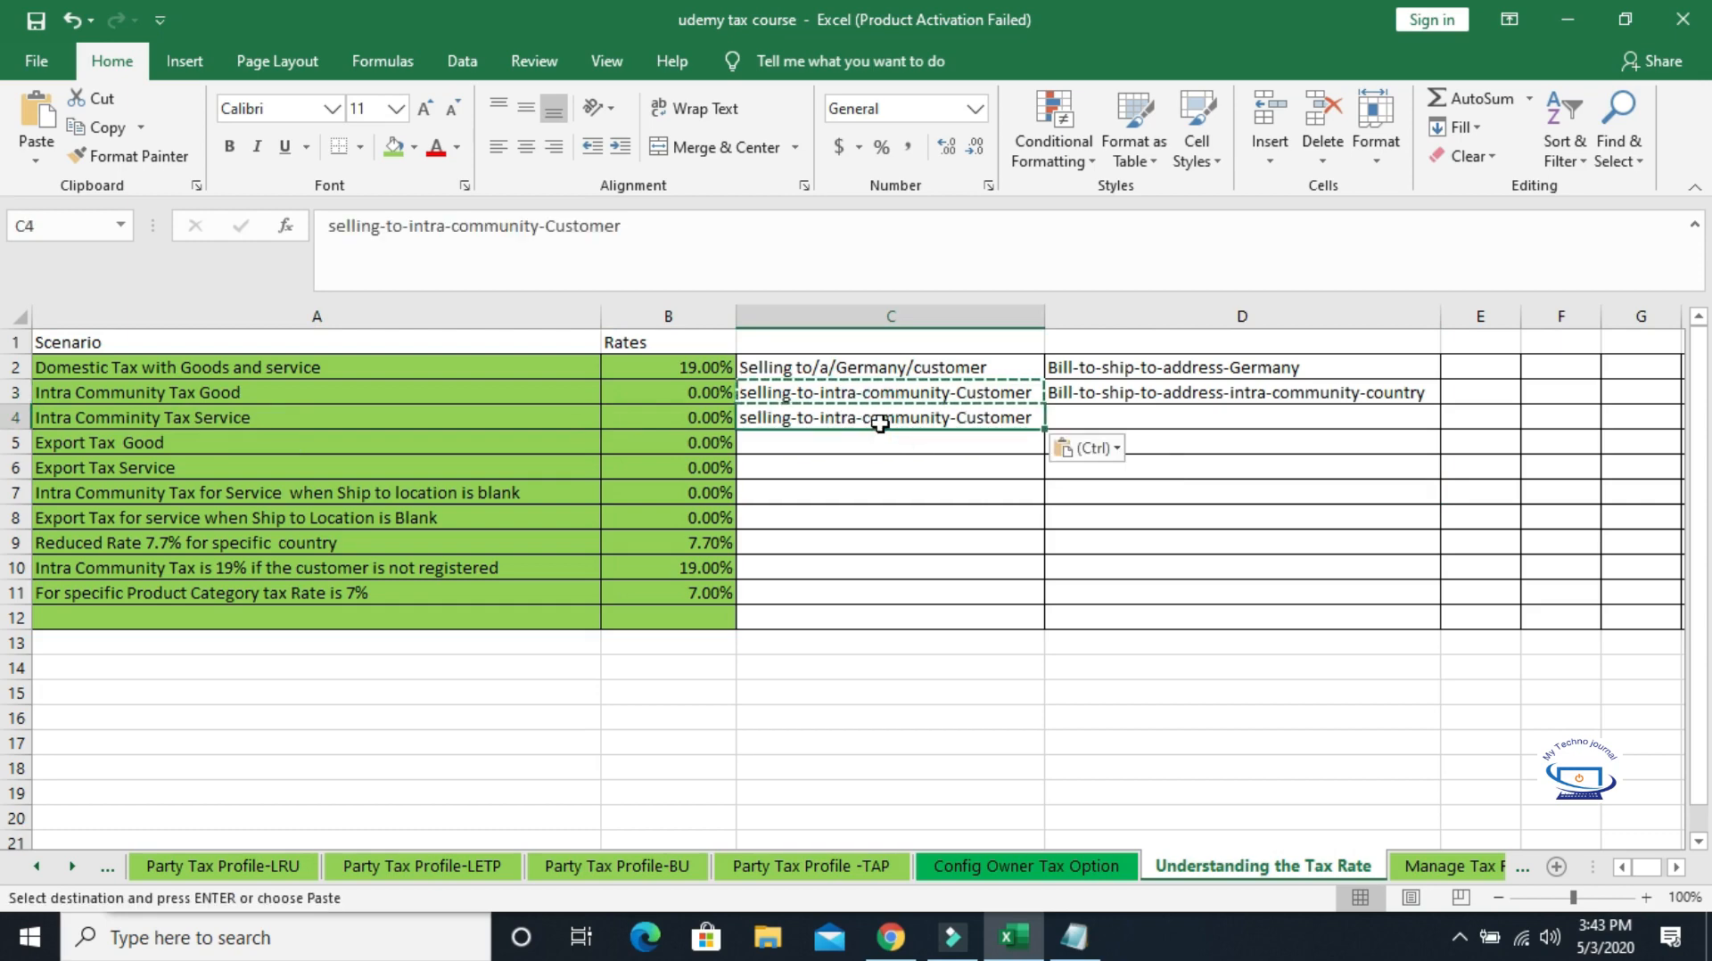
Copy the address condition from D3 into D4 for the intra-community service tax scenario and widen column A slightly.
{"action": "left_click", "coordinate": [1163, 390]}
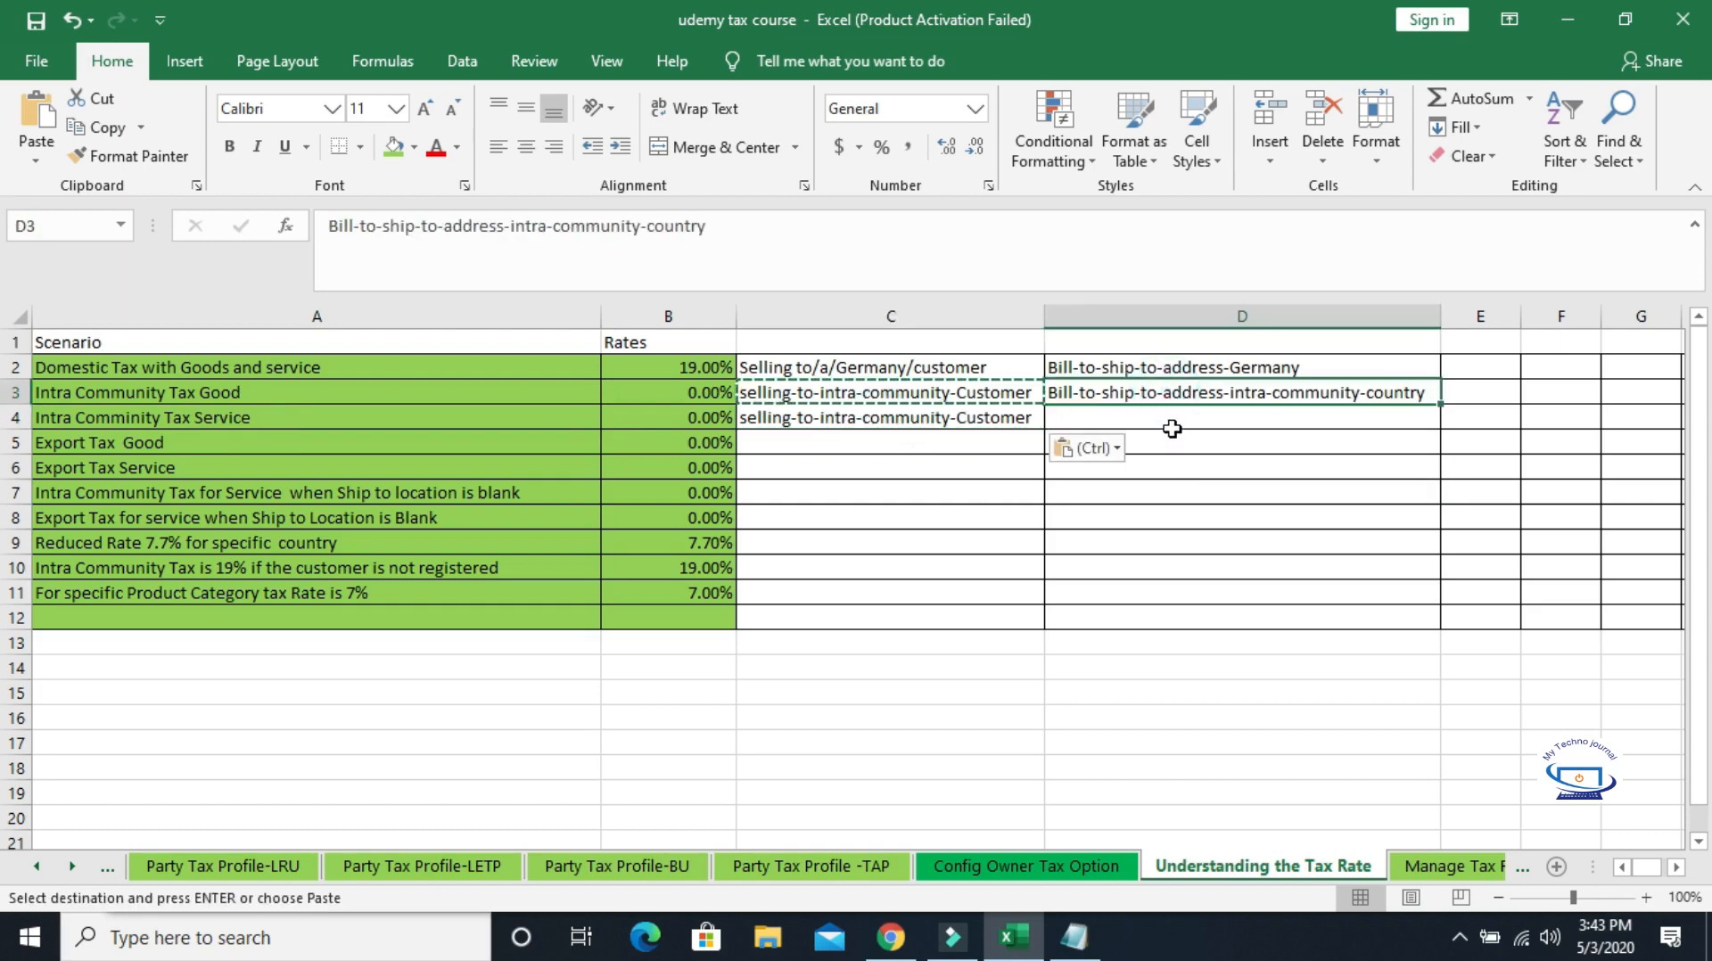
{"action": "key", "text": "ctrl+c"}
{"action": "left_click", "coordinate": [1140, 416]}
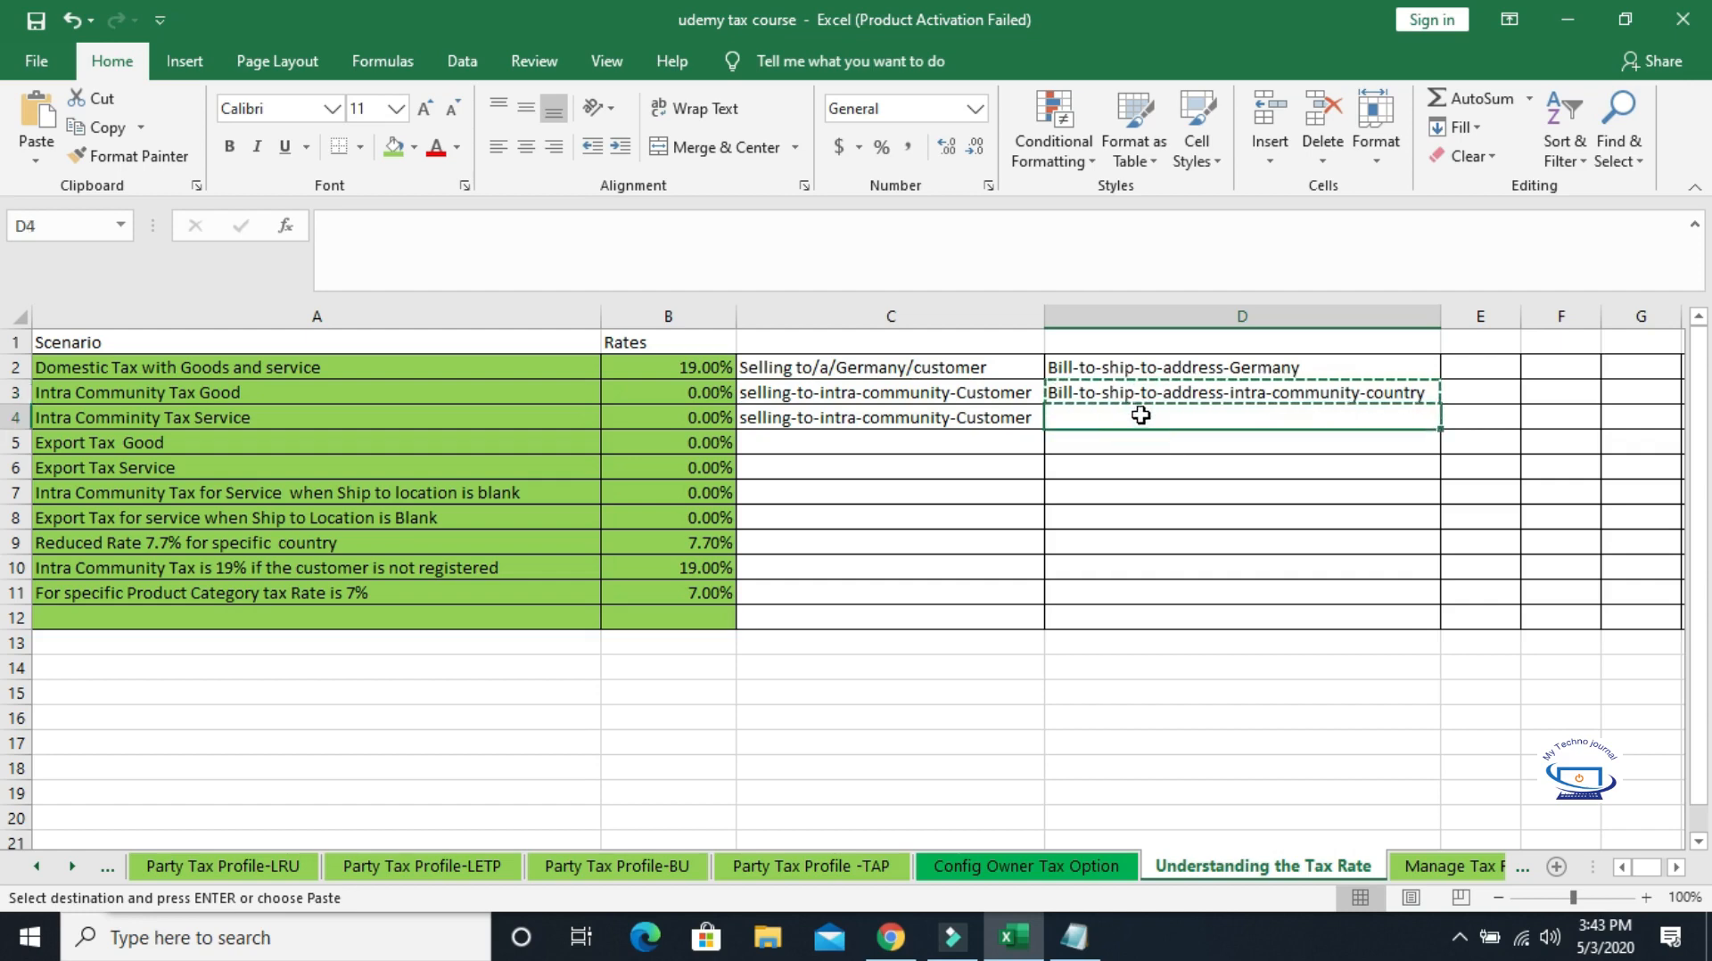
{"action": "key", "text": "ctrl+v"}
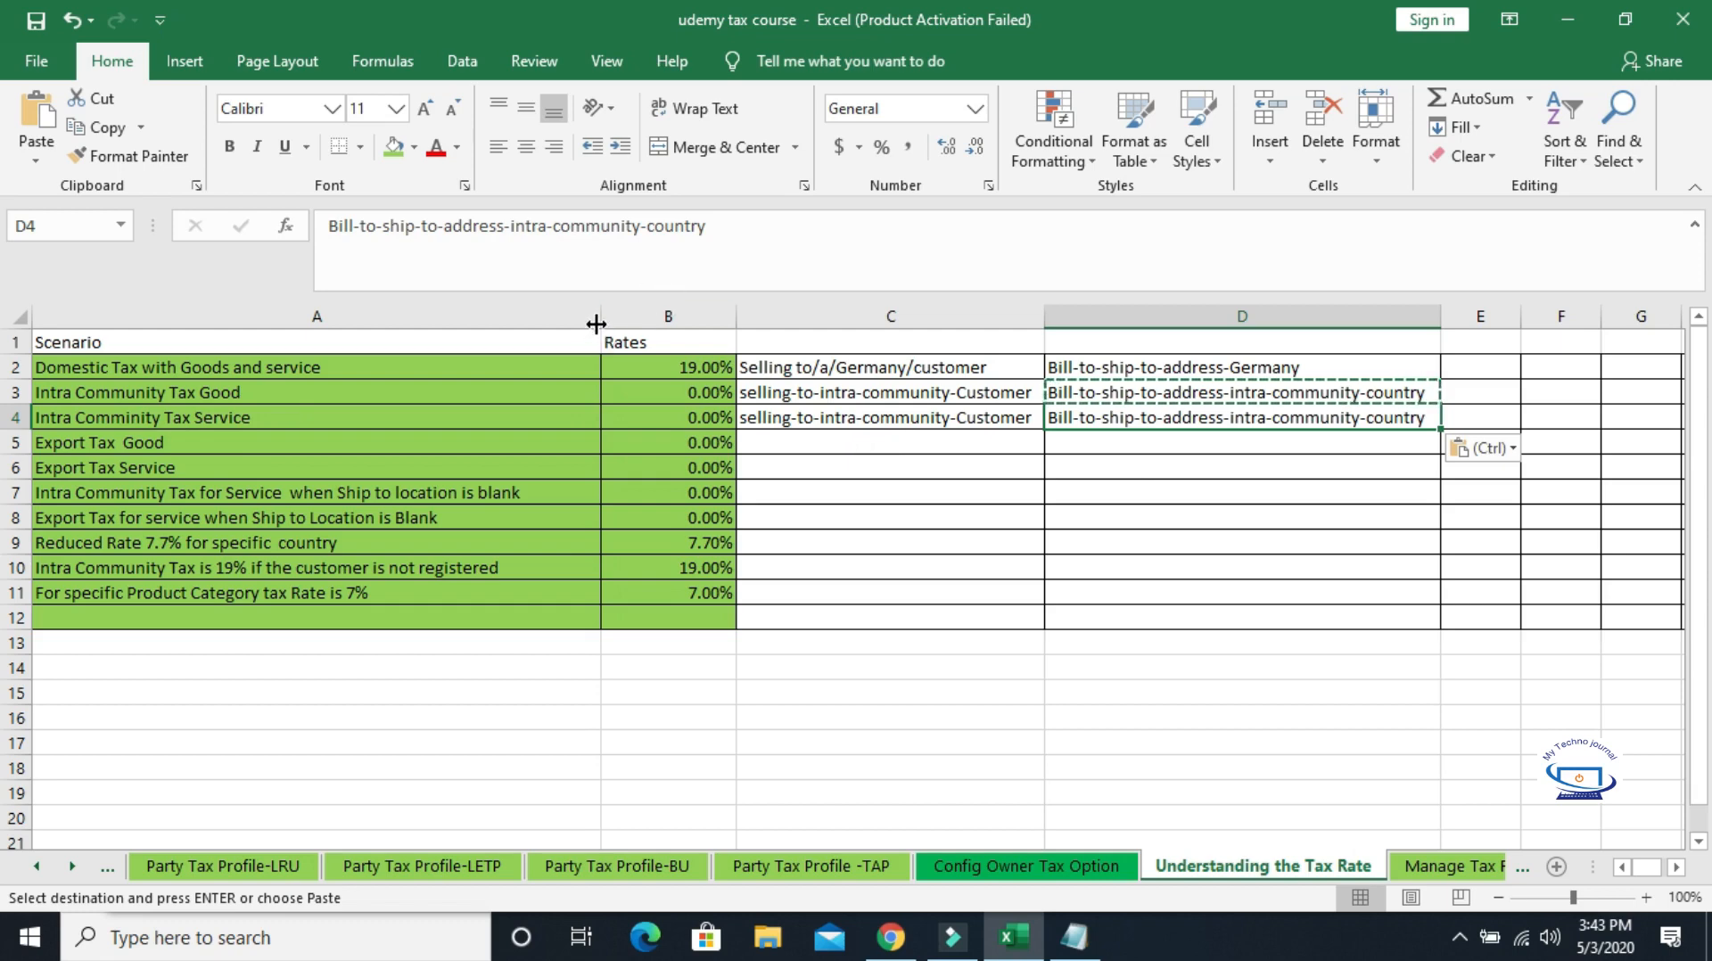
{"action": "left_click_drag", "start_coordinate": [597, 314], "coordinate": [610, 314]}
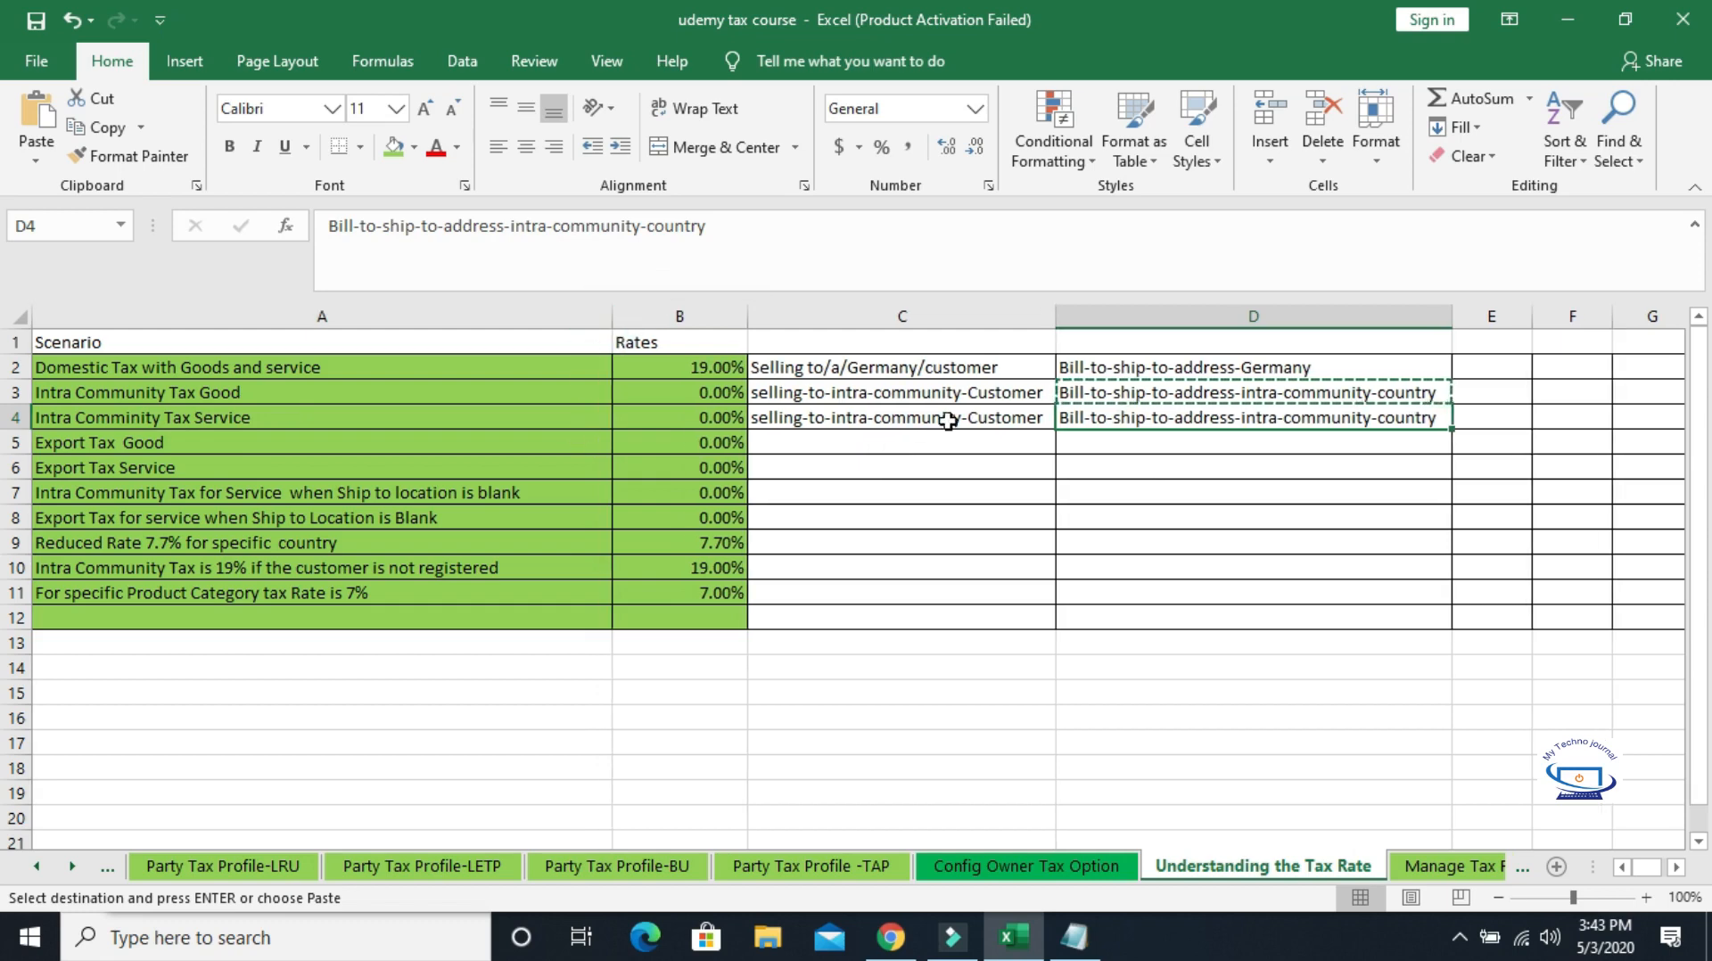
{"action": "left_click", "coordinate": [852, 448]}
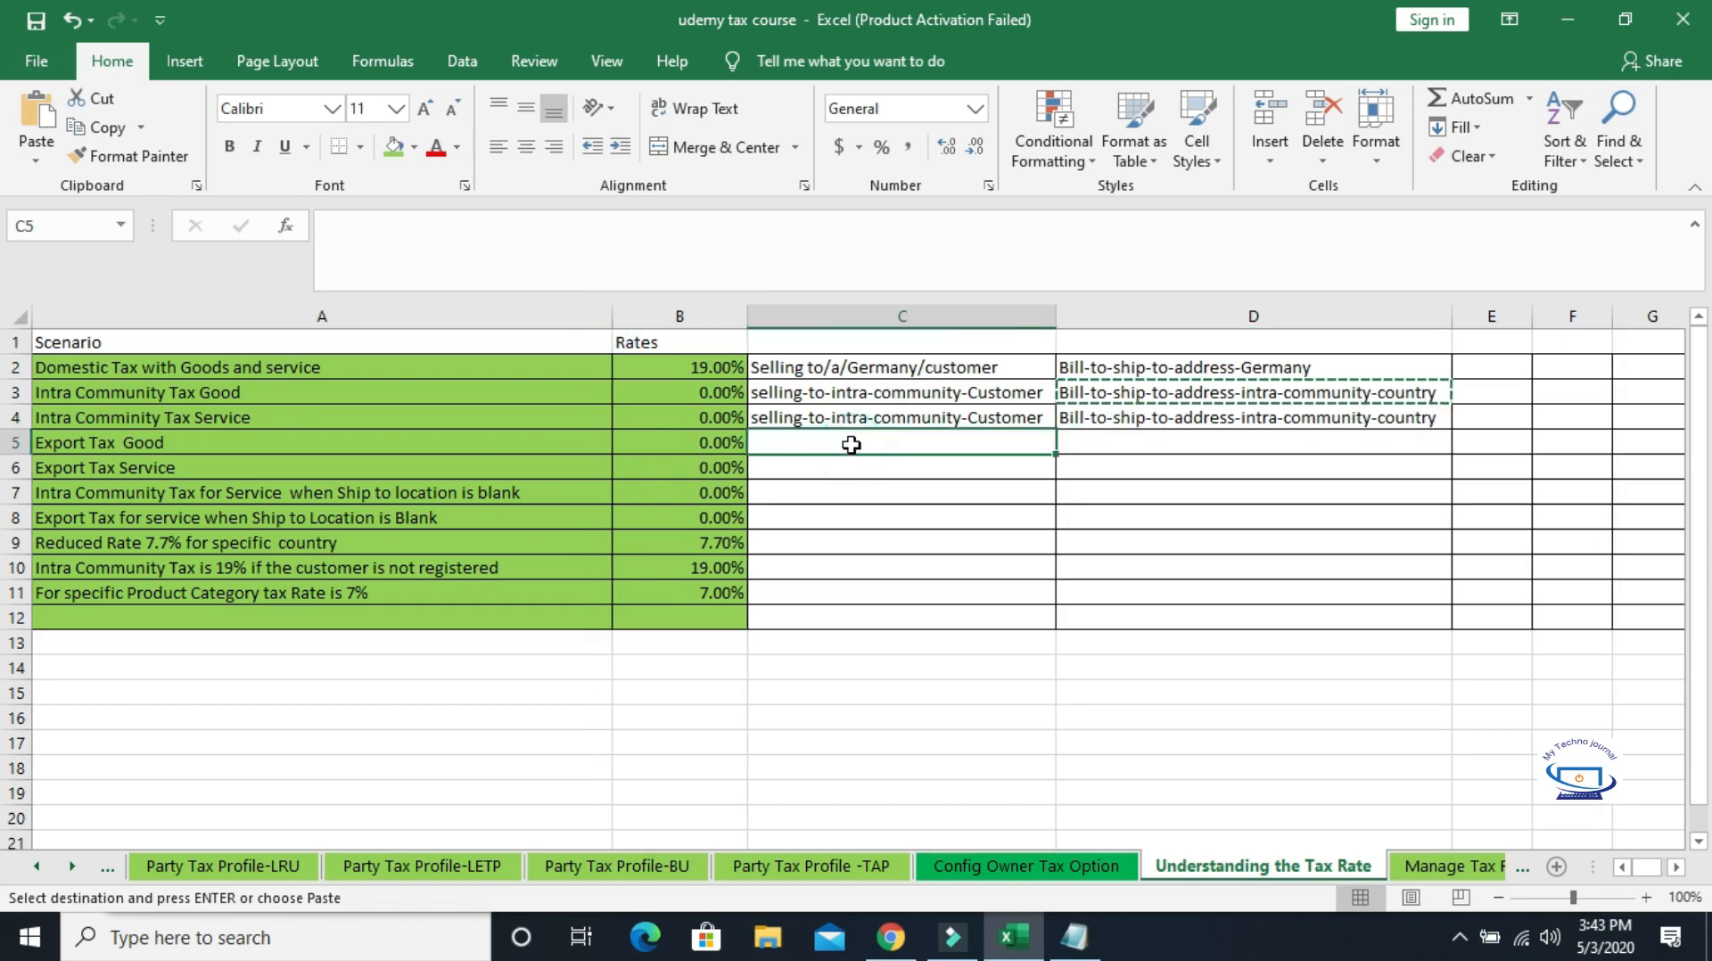
{"action": "left_click", "coordinate": [127, 443]}
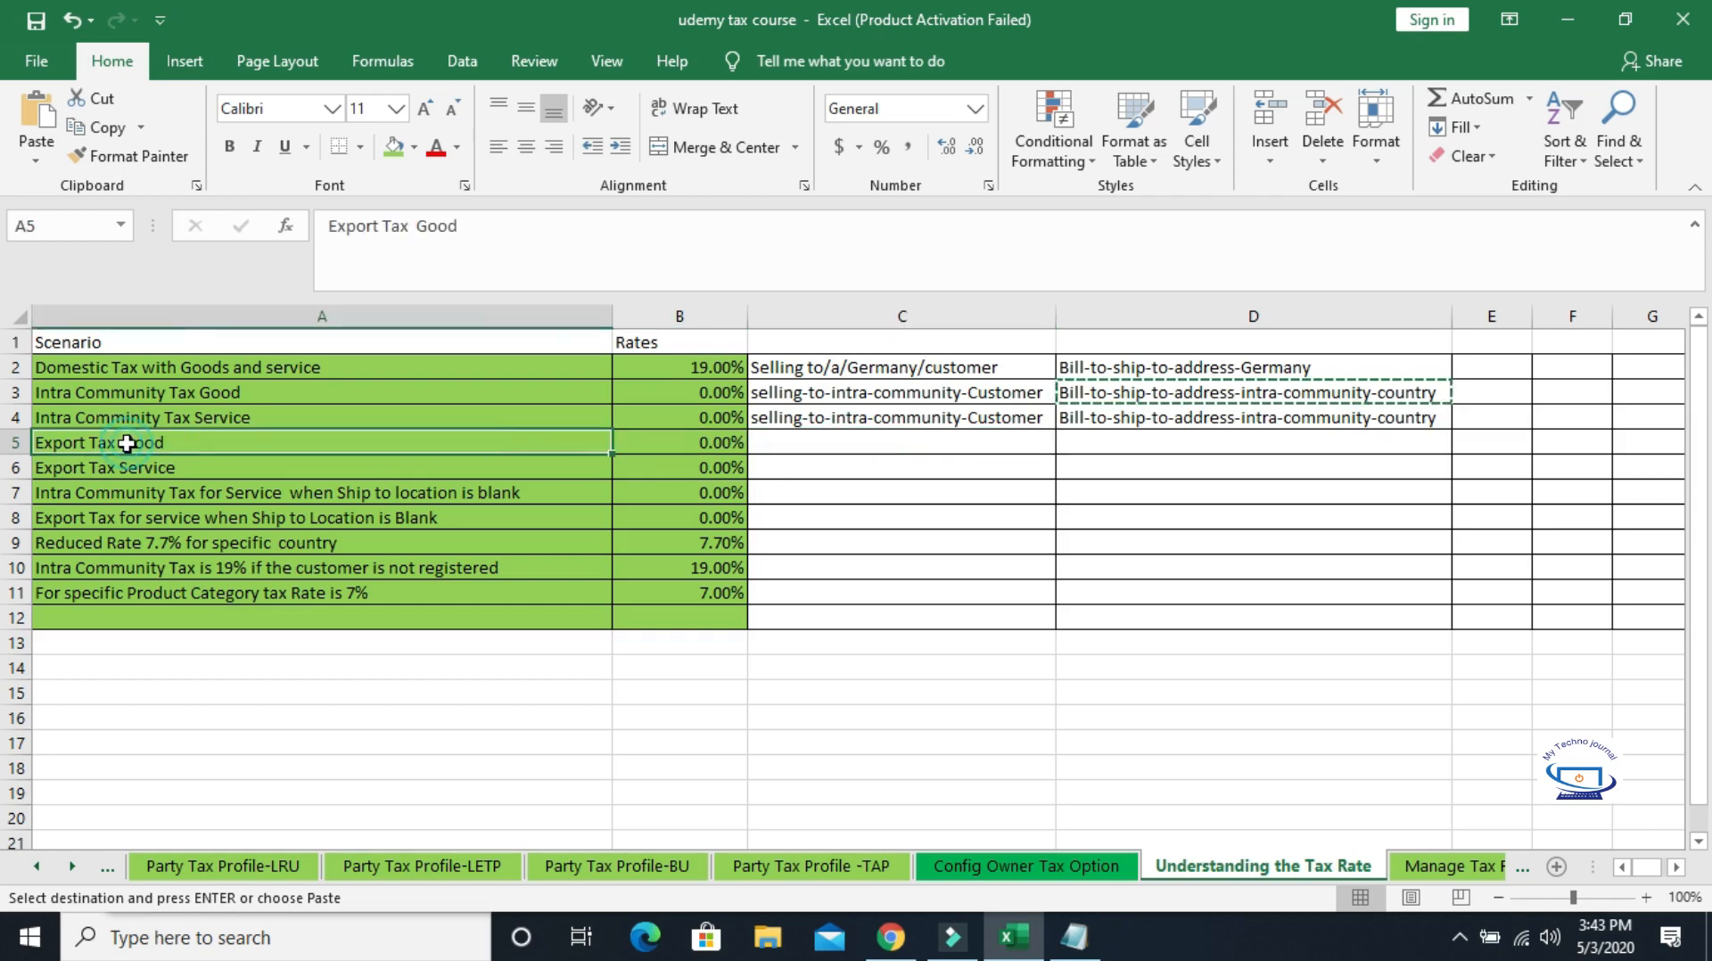
{"action": "left_click", "coordinate": [867, 443]}
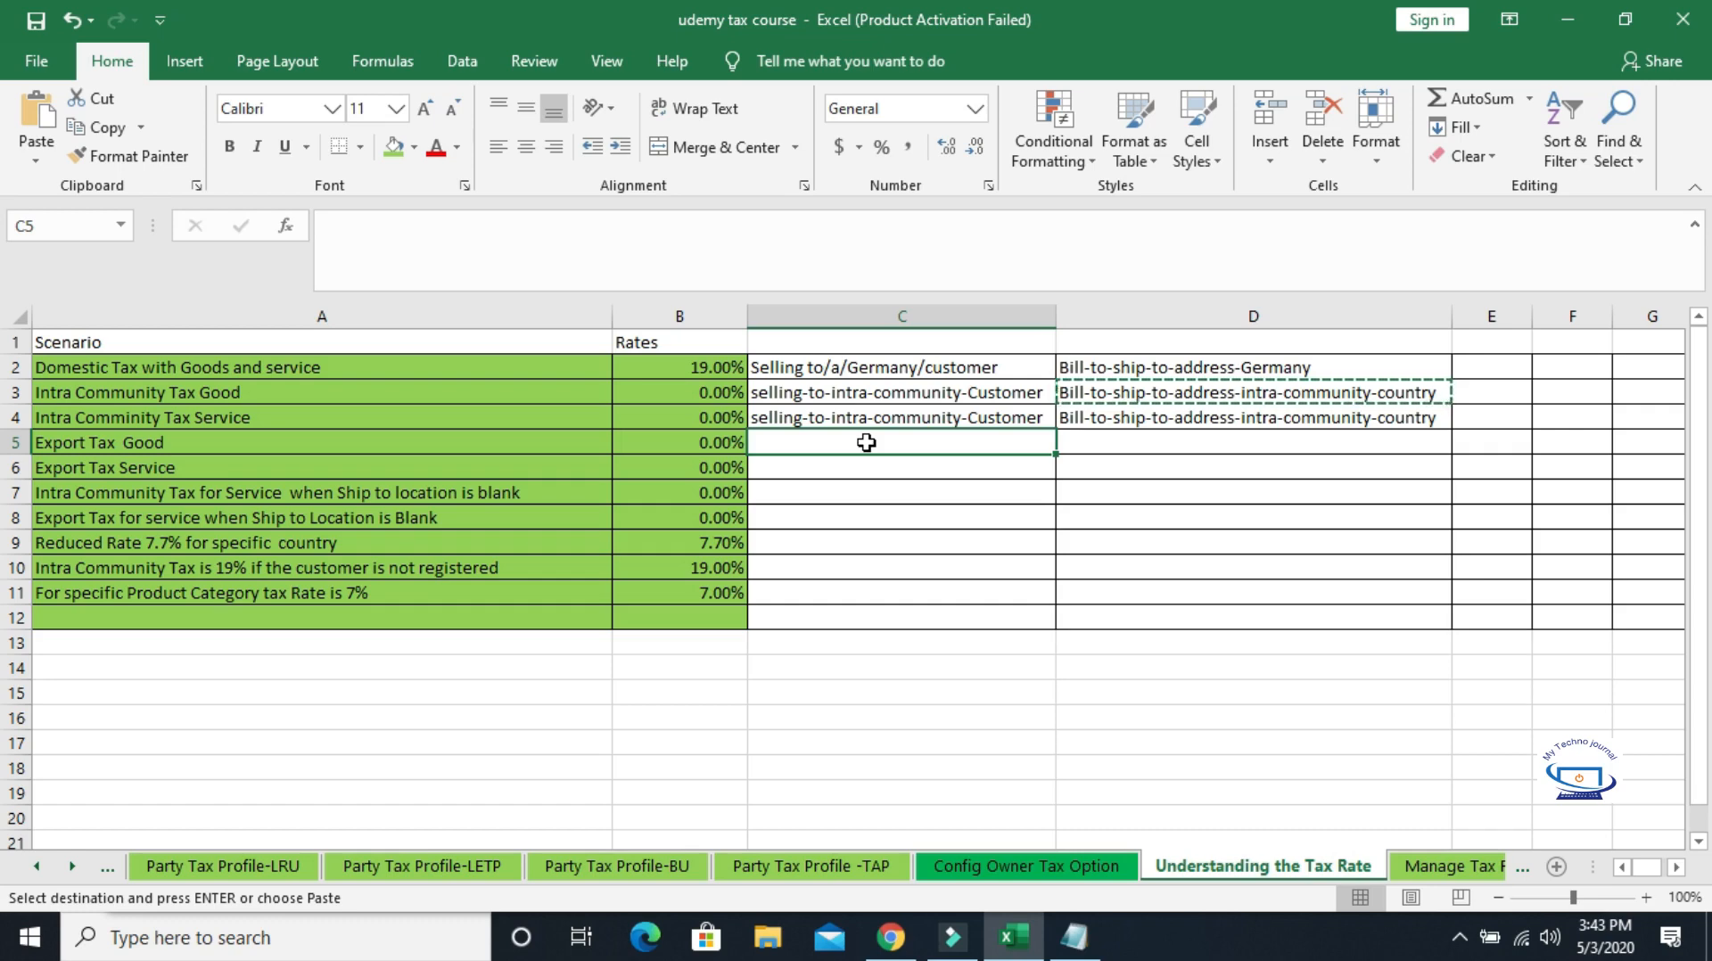
{"action": "left_click", "coordinate": [176, 445]}
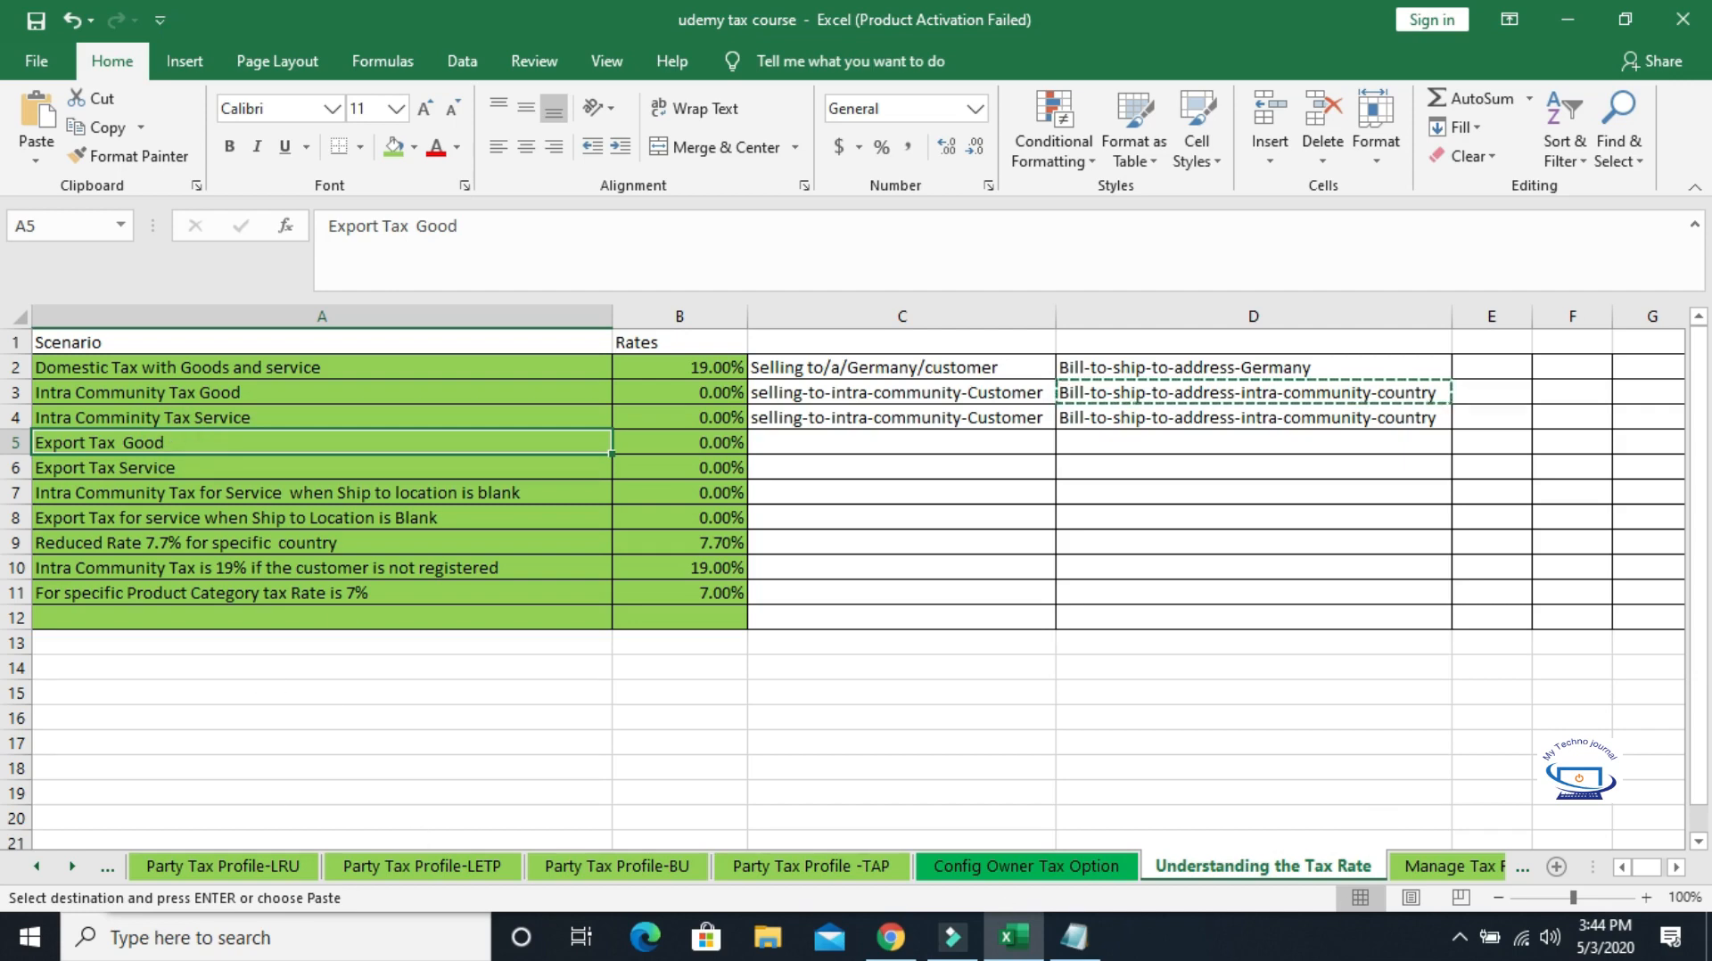
{"action": "left_click", "coordinate": [1460, 938]}
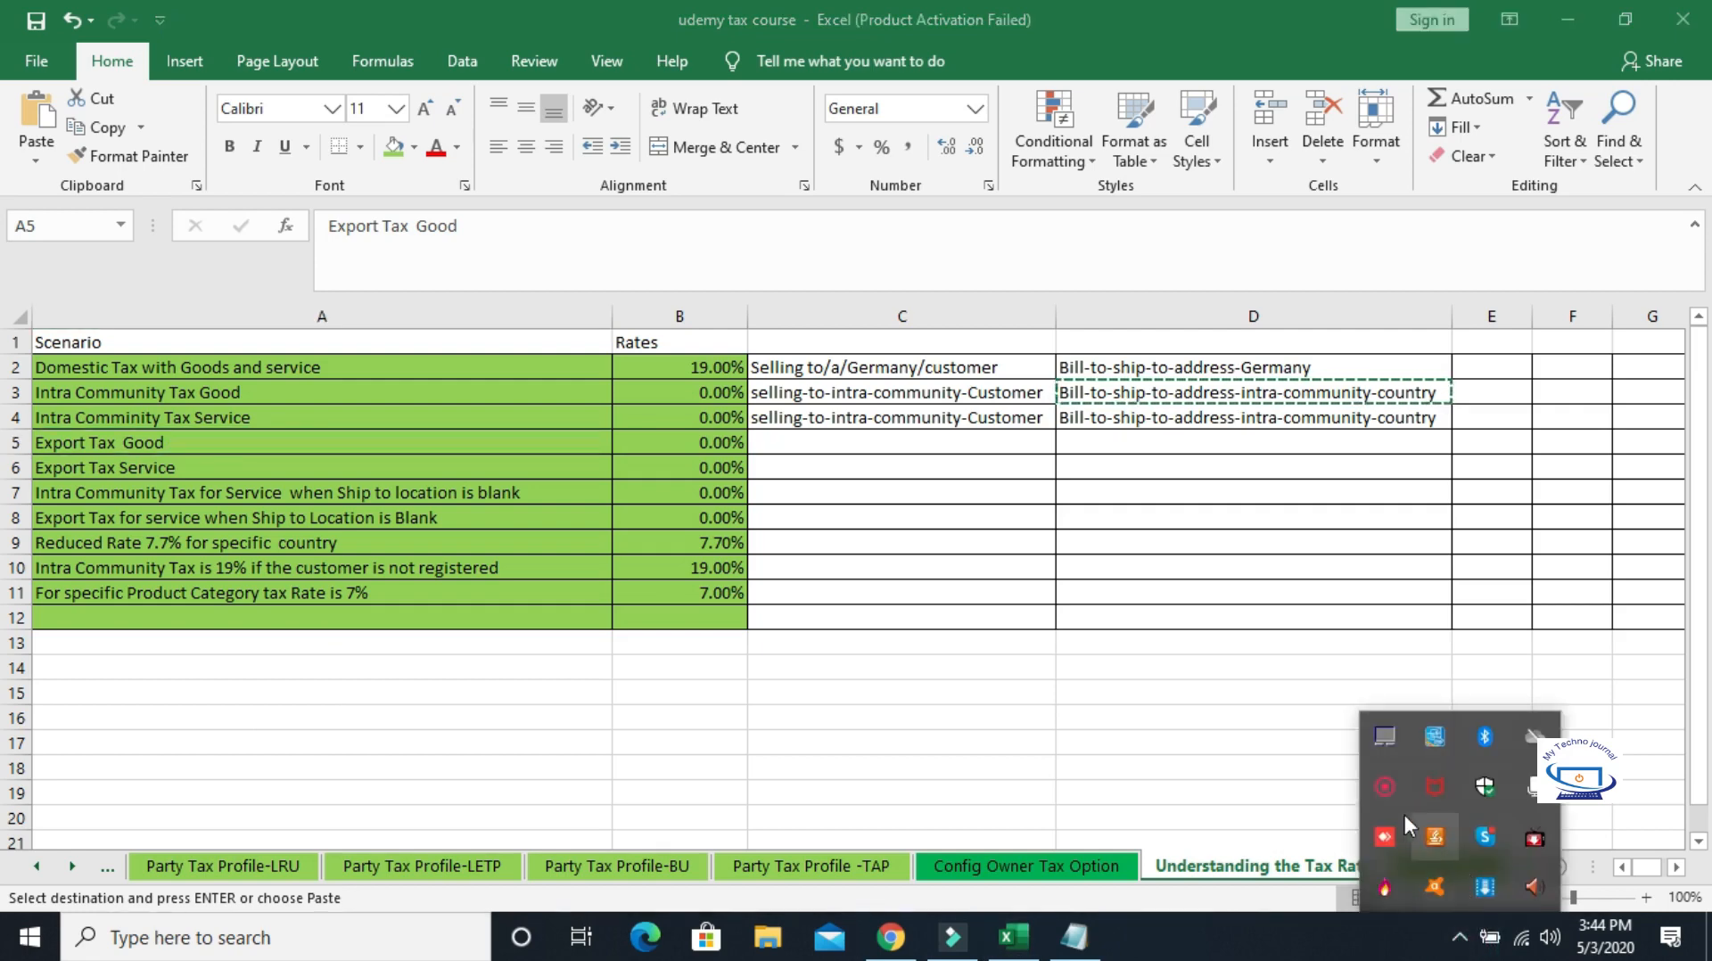
{"action": "left_click", "coordinate": [1385, 786]}
{"action": "left_click", "coordinate": [1378, 886]}
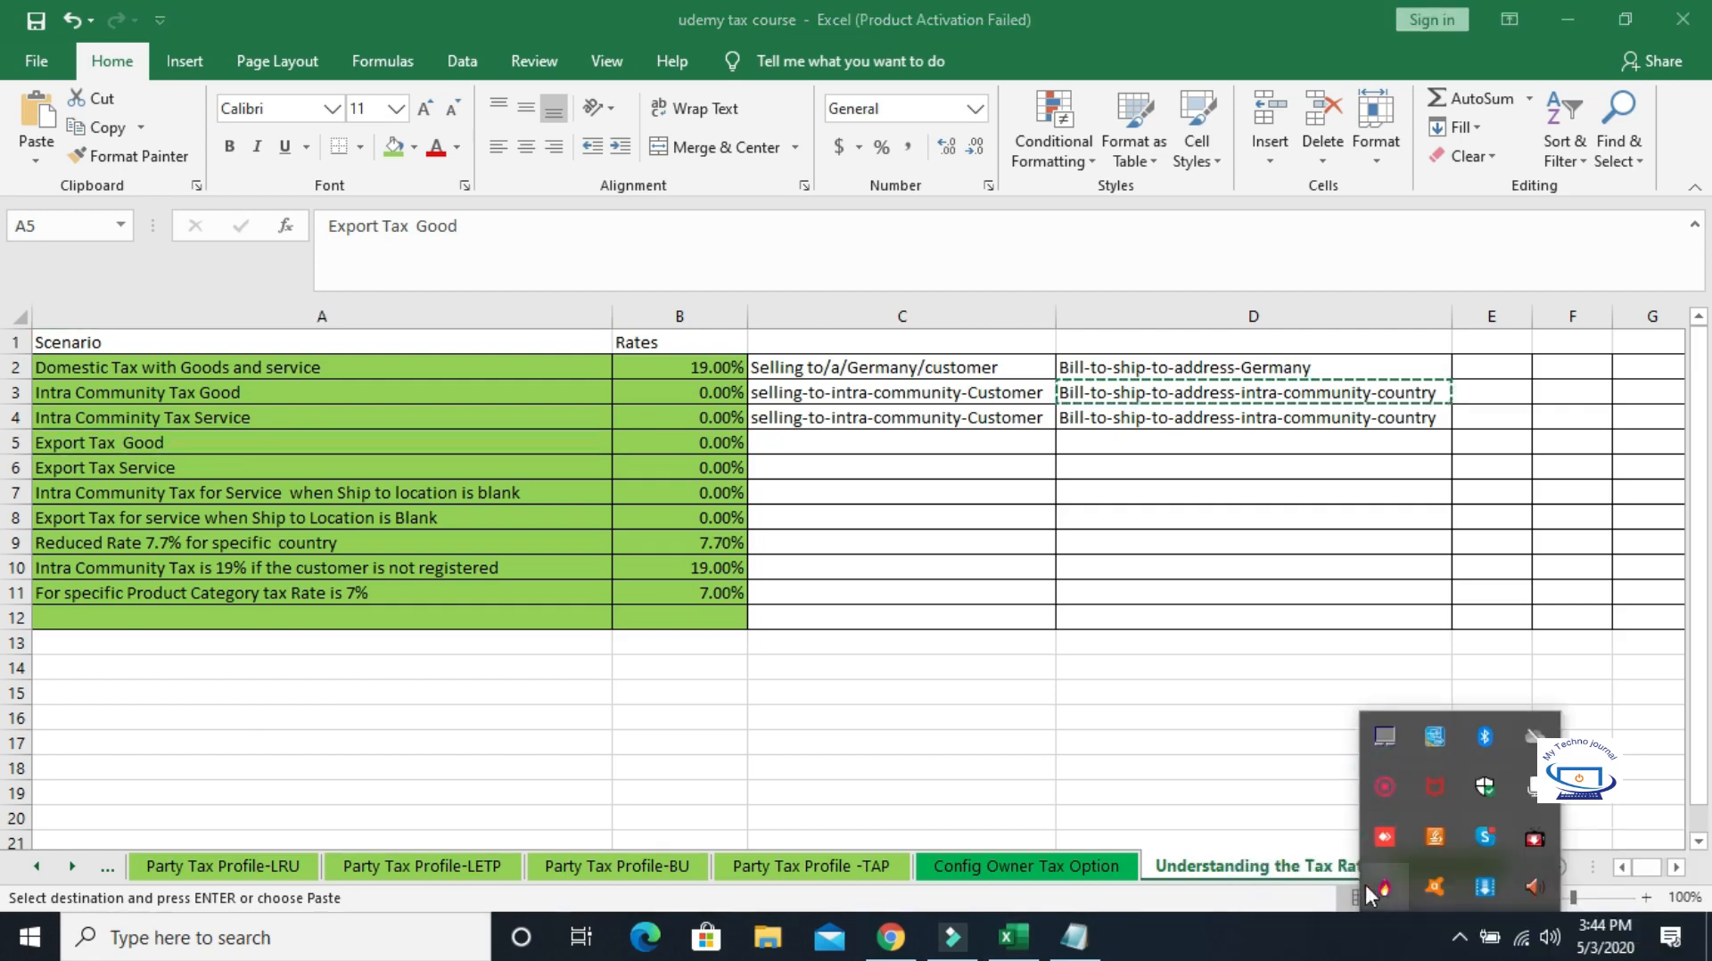
Copy the customer condition from C4 into C5 beside the Export Tax Good scenario.
{"action": "left_click", "coordinate": [834, 440]}
{"action": "left_click", "coordinate": [848, 443]}
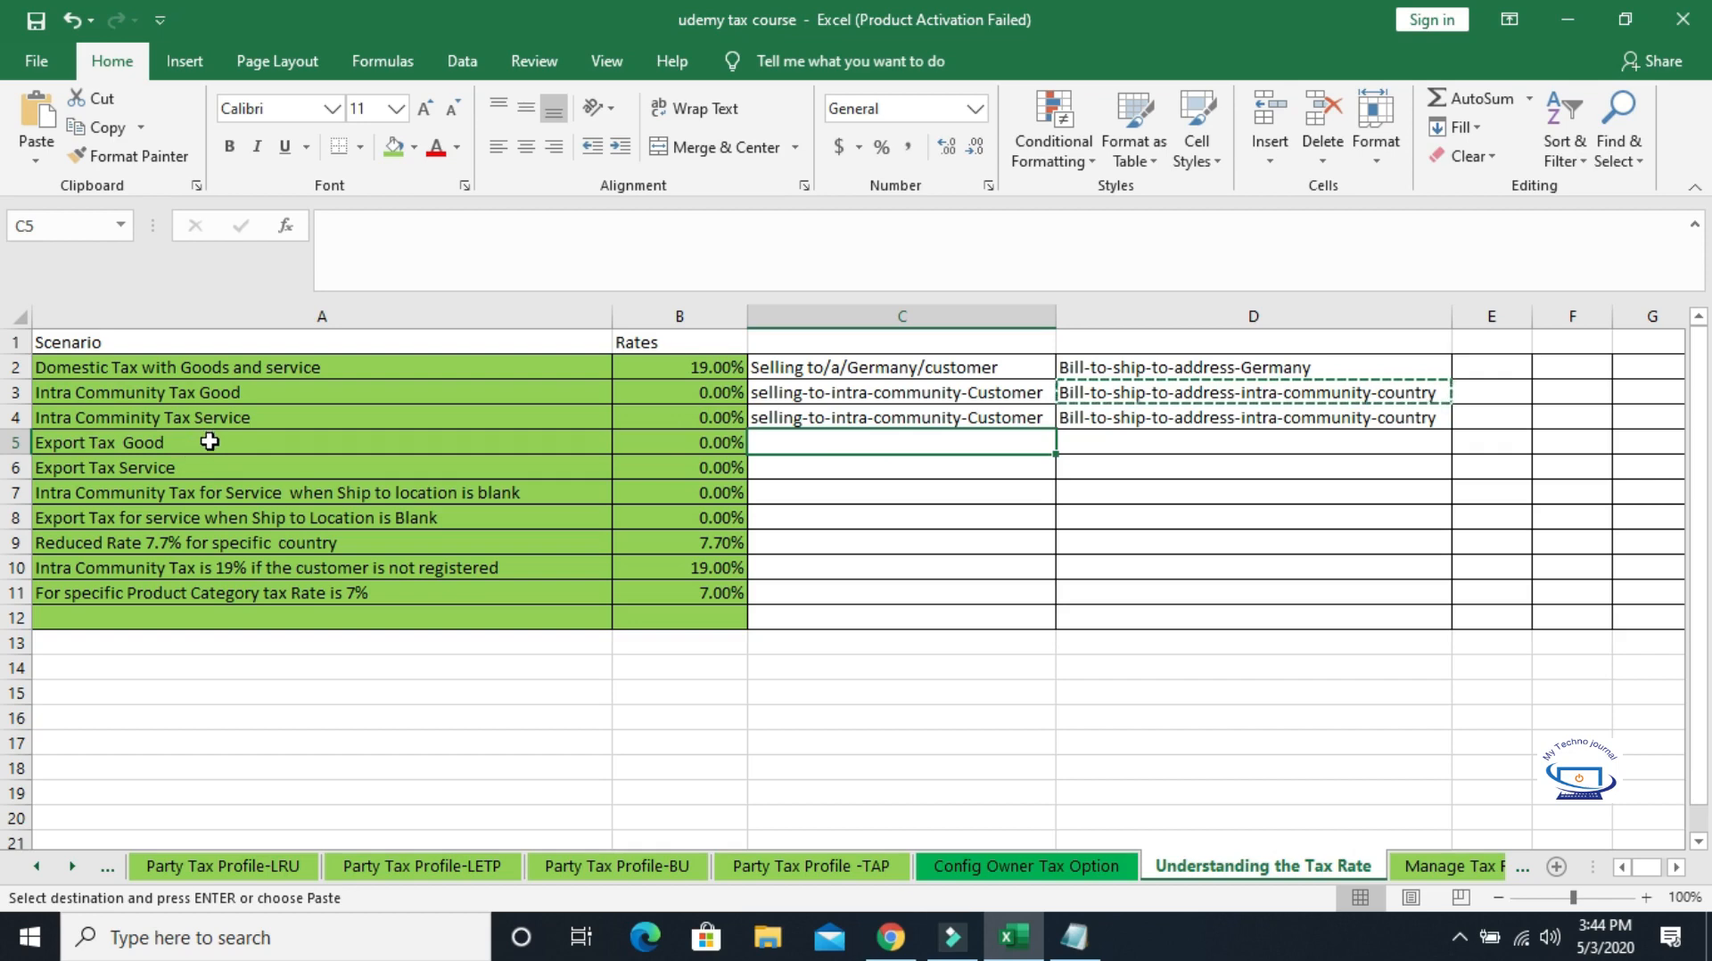
{"action": "left_click", "coordinate": [854, 418]}
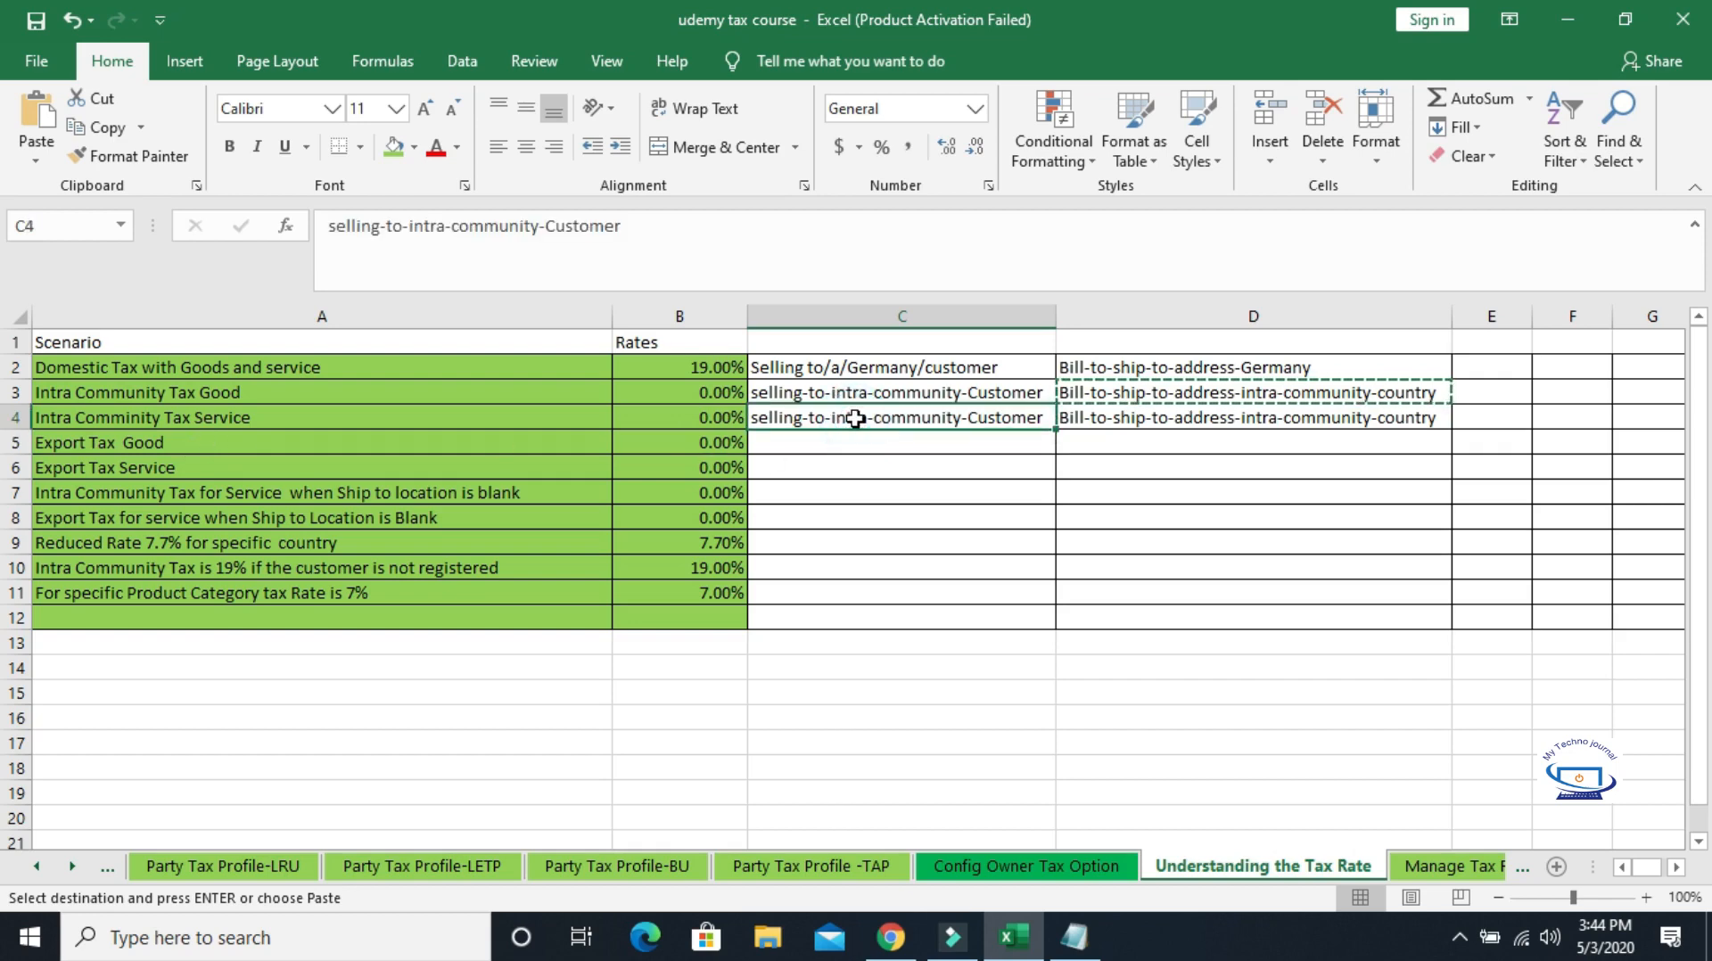
{"action": "key", "text": "ctrl+c"}
{"action": "left_click", "coordinate": [849, 449]}
{"action": "key", "text": "ctrl+v"}
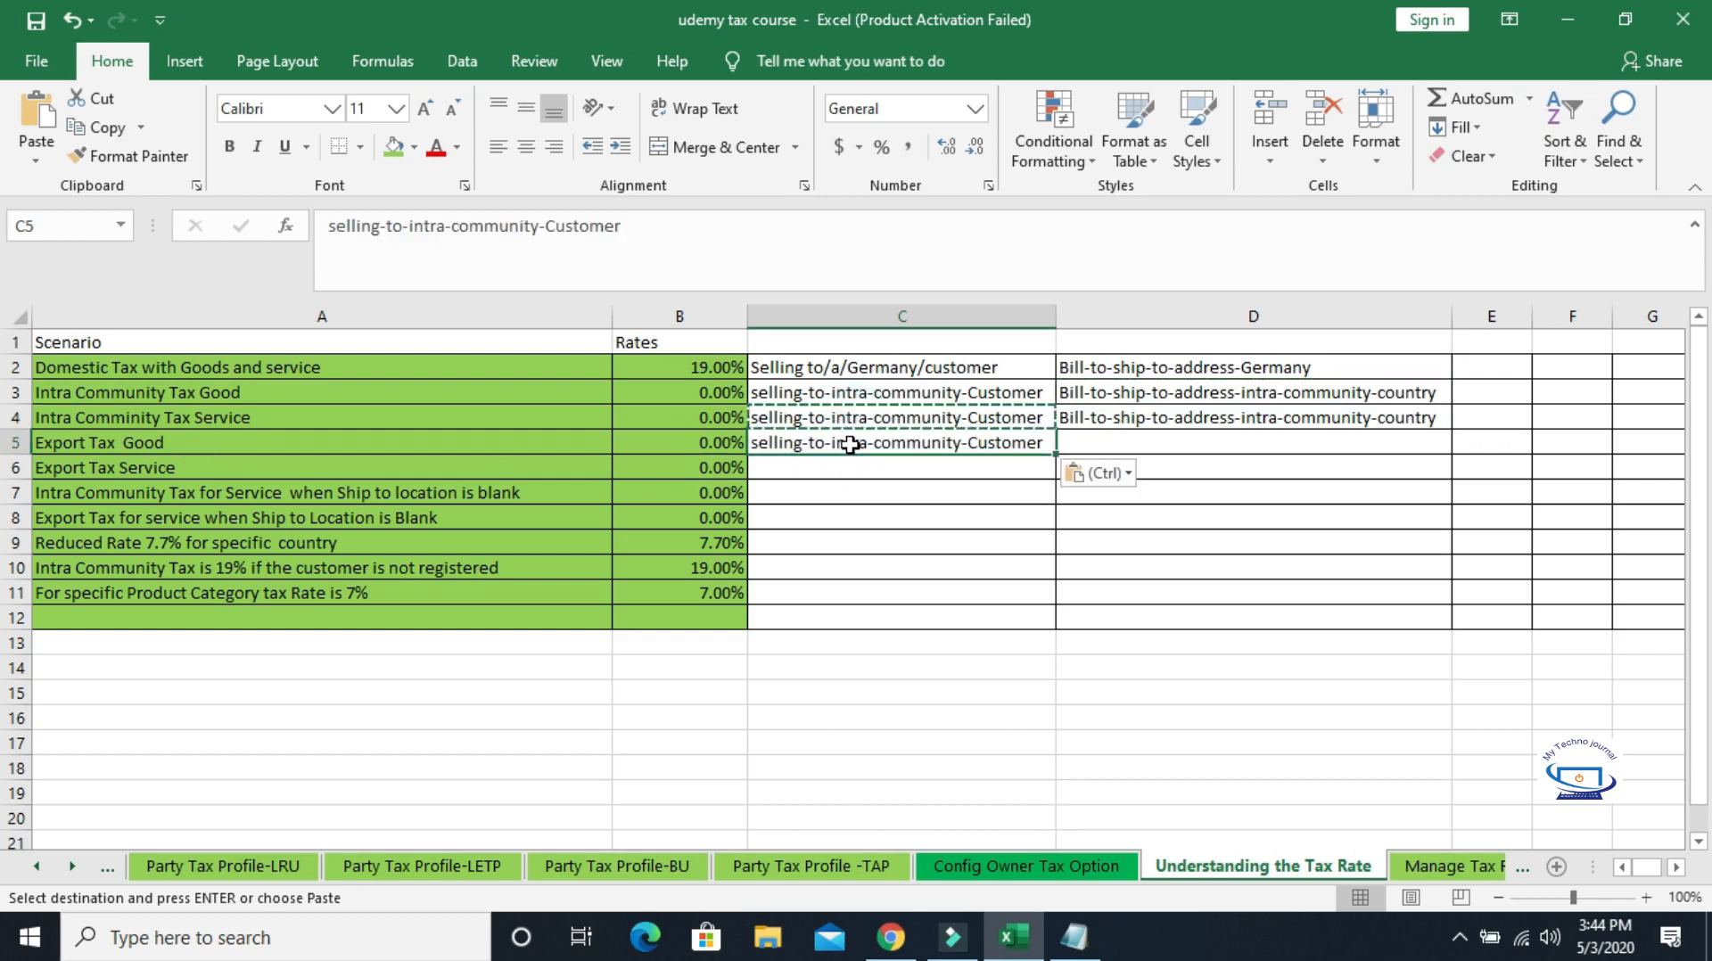
Change the customer condition in C5 to "selling-to-non-eu-Customer" for the Export Tax Good scenario.
{"action": "double_click", "coordinate": [1044, 444]}
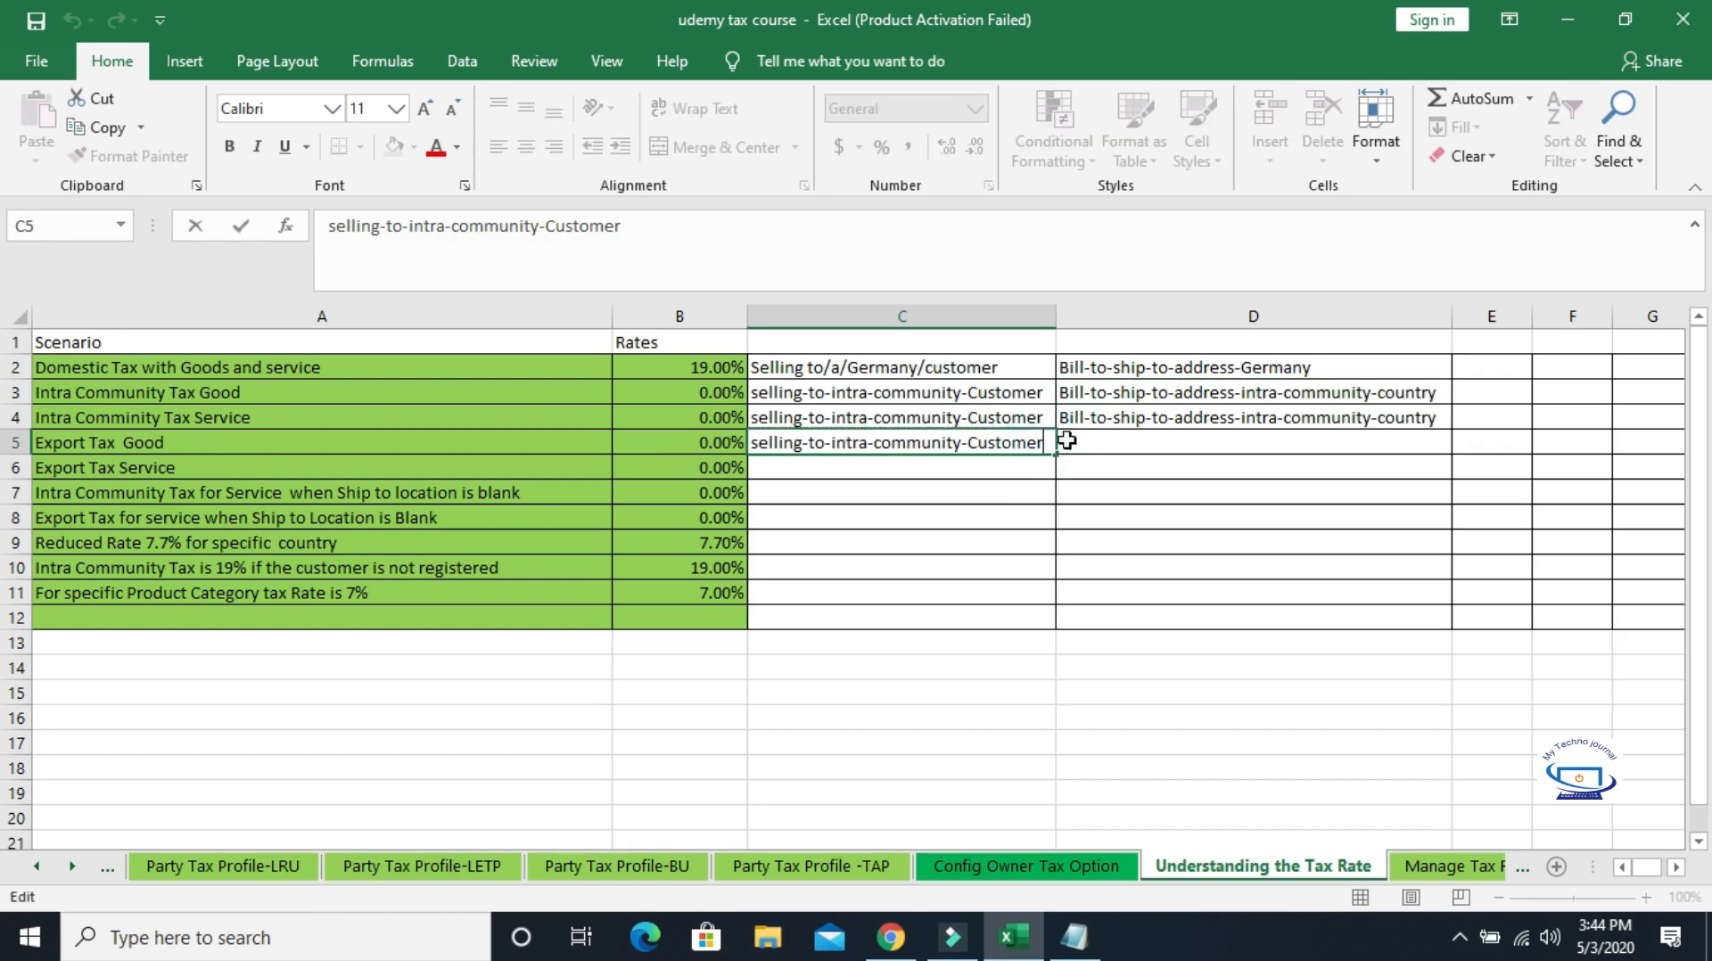
{"action": "left_click", "coordinate": [969, 444]}
{"action": "key", "text": "BackSpace"}
{"action": "key", "text": "BackSpace"}
{"action": "key", "text": "BackSpace"}
{"action": "key", "text": "BackSpace"}
{"action": "key", "text": "BackSpace"}
{"action": "key", "text": "BackSpace"}
{"action": "key", "text": "BackSpace"}
{"action": "key", "text": "BackSpace"}
{"action": "key", "text": "BackSpace"}
{"action": "key", "text": "BackSpace"}
{"action": "key", "text": "BackSpace"}
{"action": "key", "text": "BackSpace"}
{"action": "key", "text": "BackSpace"}
{"action": "key", "text": "BackSpace"}
{"action": "key", "text": "BackSpace"}
{"action": "key", "text": "BackSpace"}
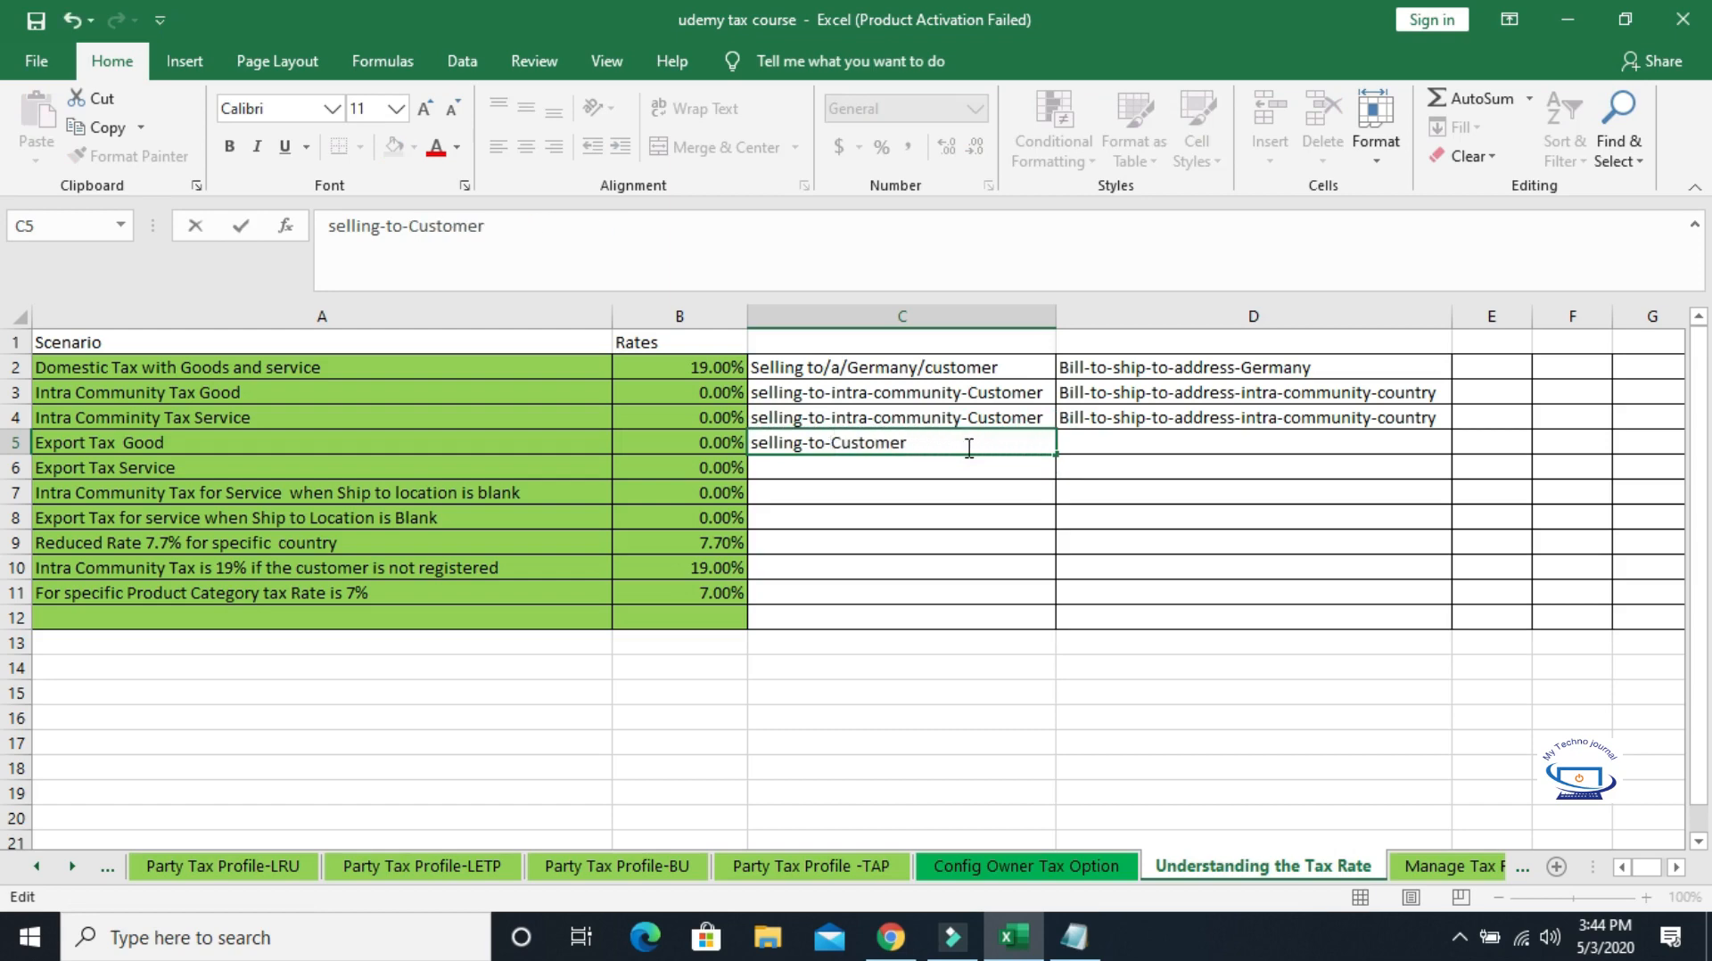
{"action": "type", "text": "out"}
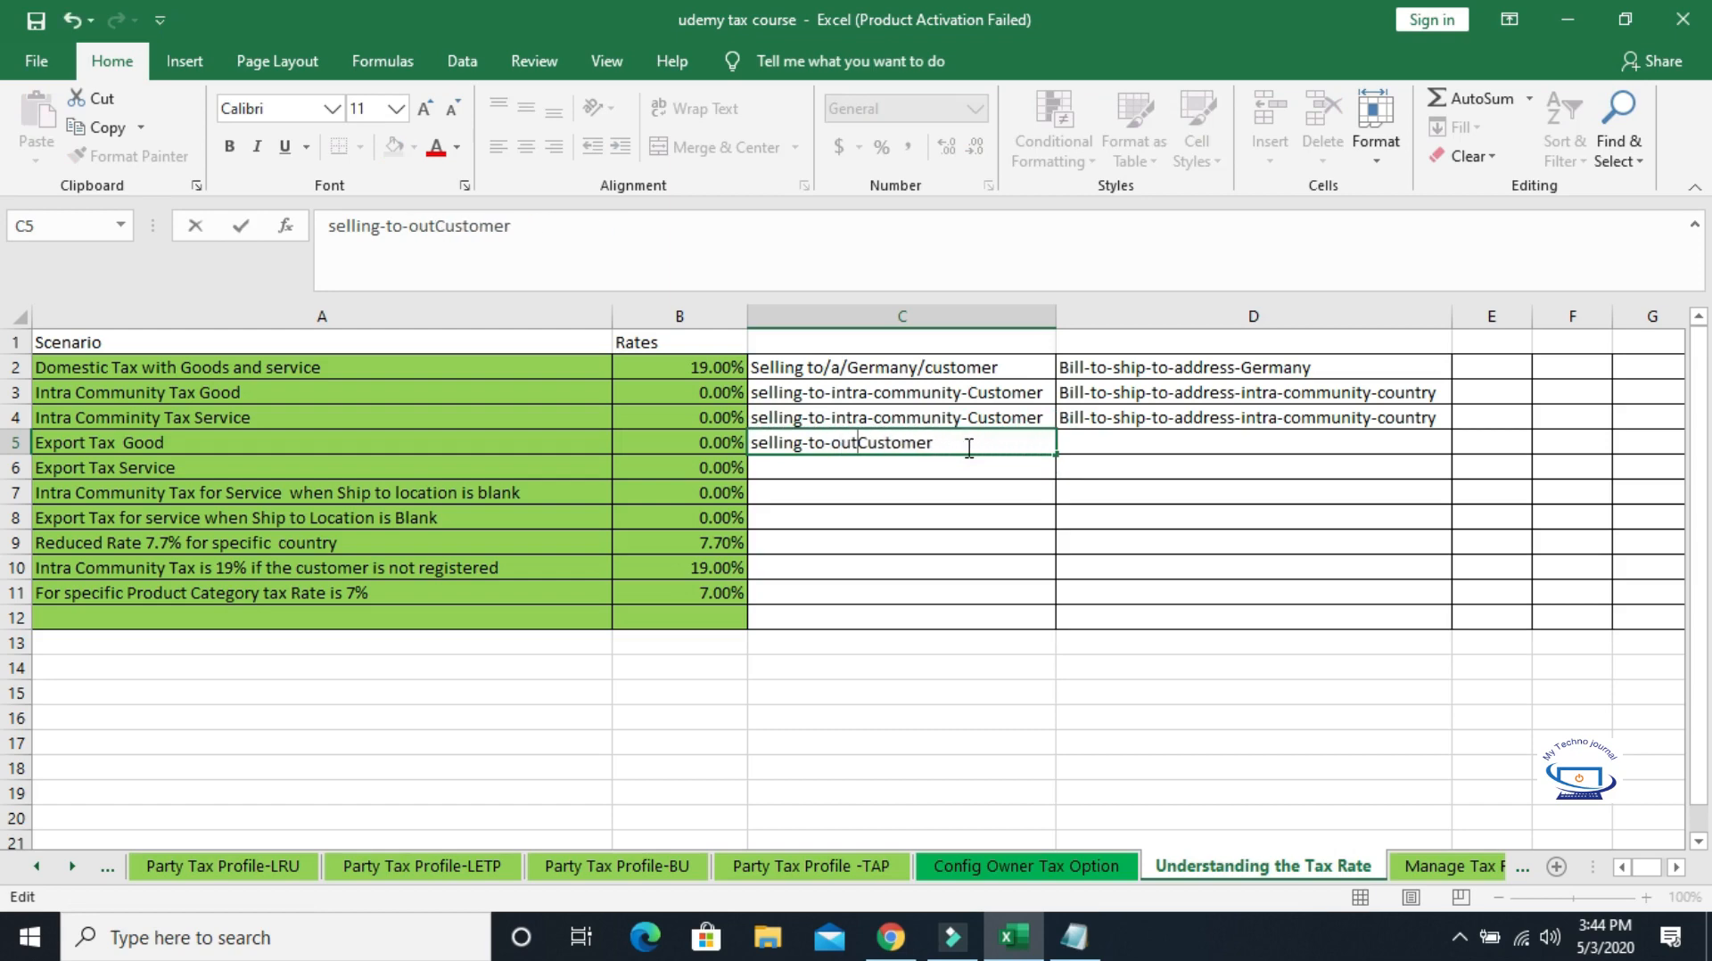
{"action": "key", "text": "BackSpace"}
{"action": "key", "text": "BackSpace"}
{"action": "key", "text": "BackSpace"}
{"action": "type", "text": "no"}
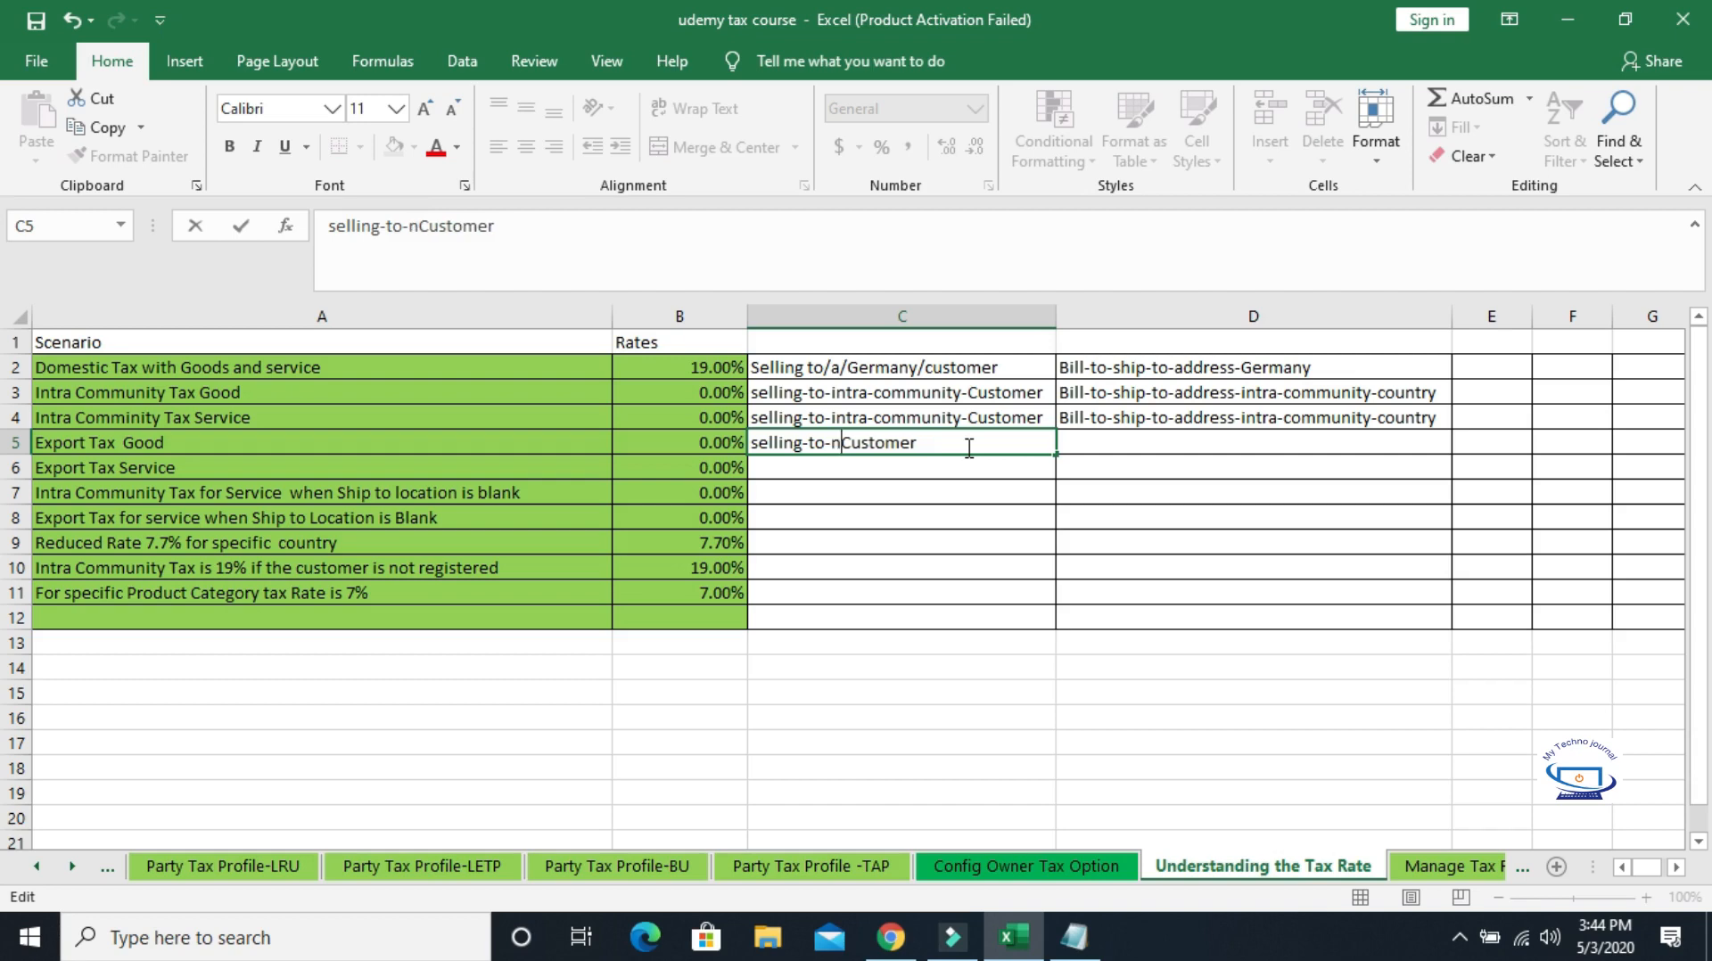
{"action": "type", "text": "n-eu"}
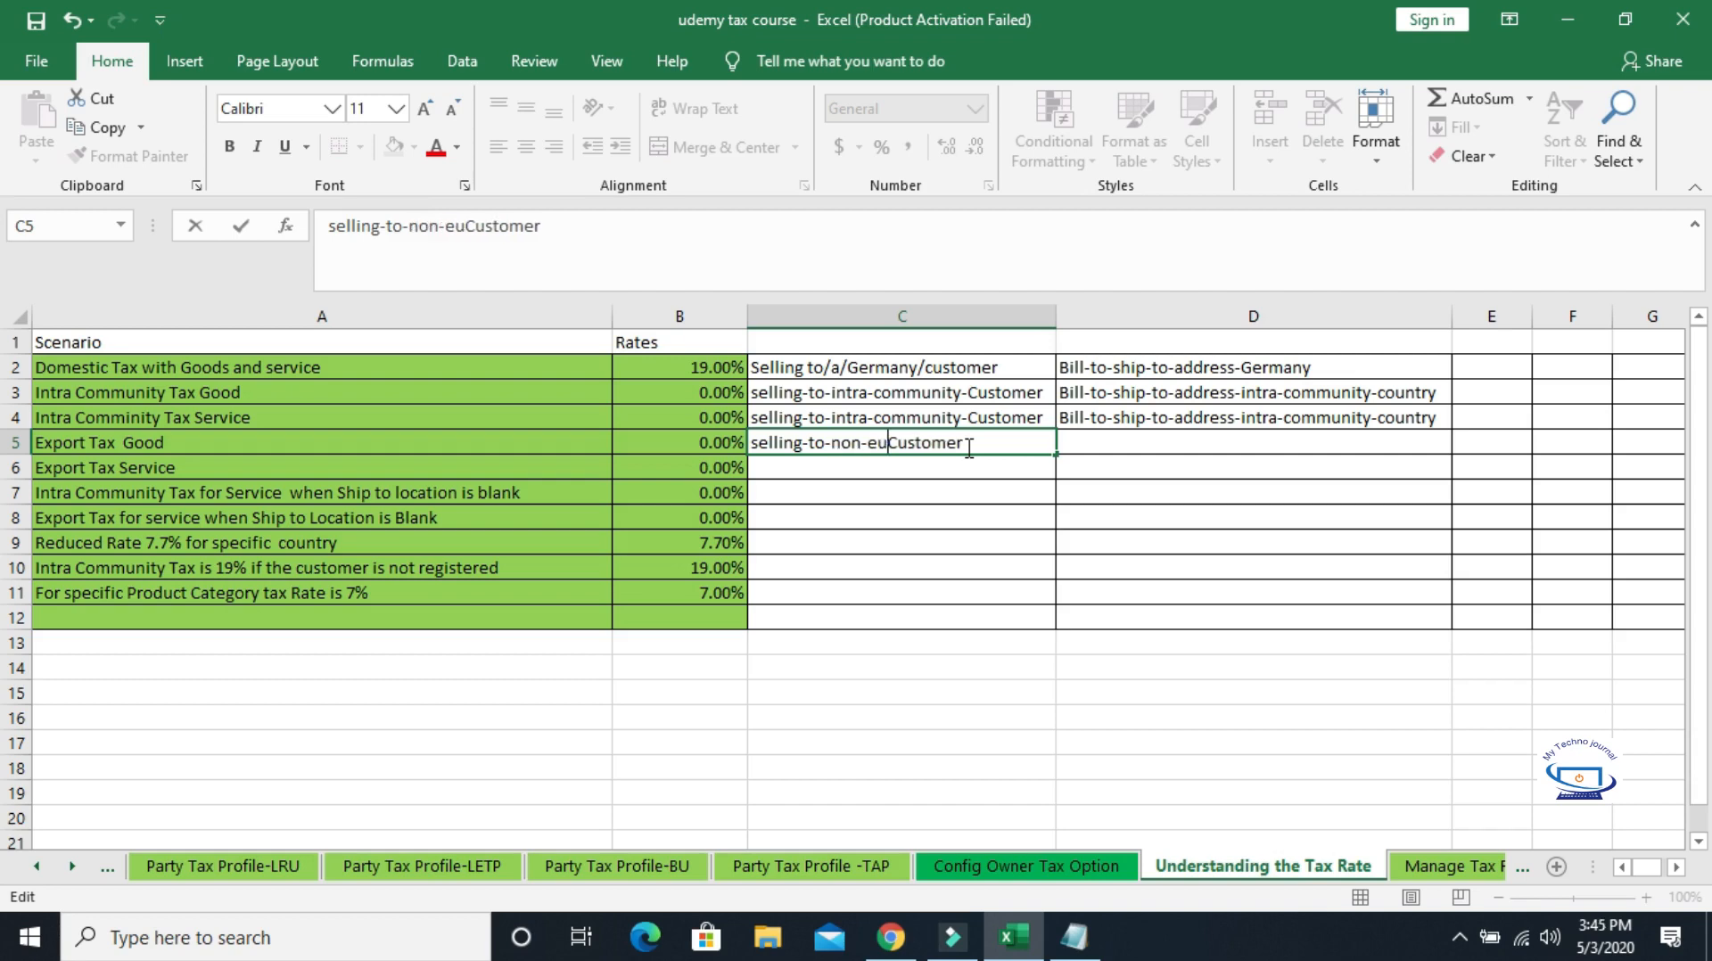
{"action": "type", "text": "-"}
{"action": "left_click", "coordinate": [1136, 501]}
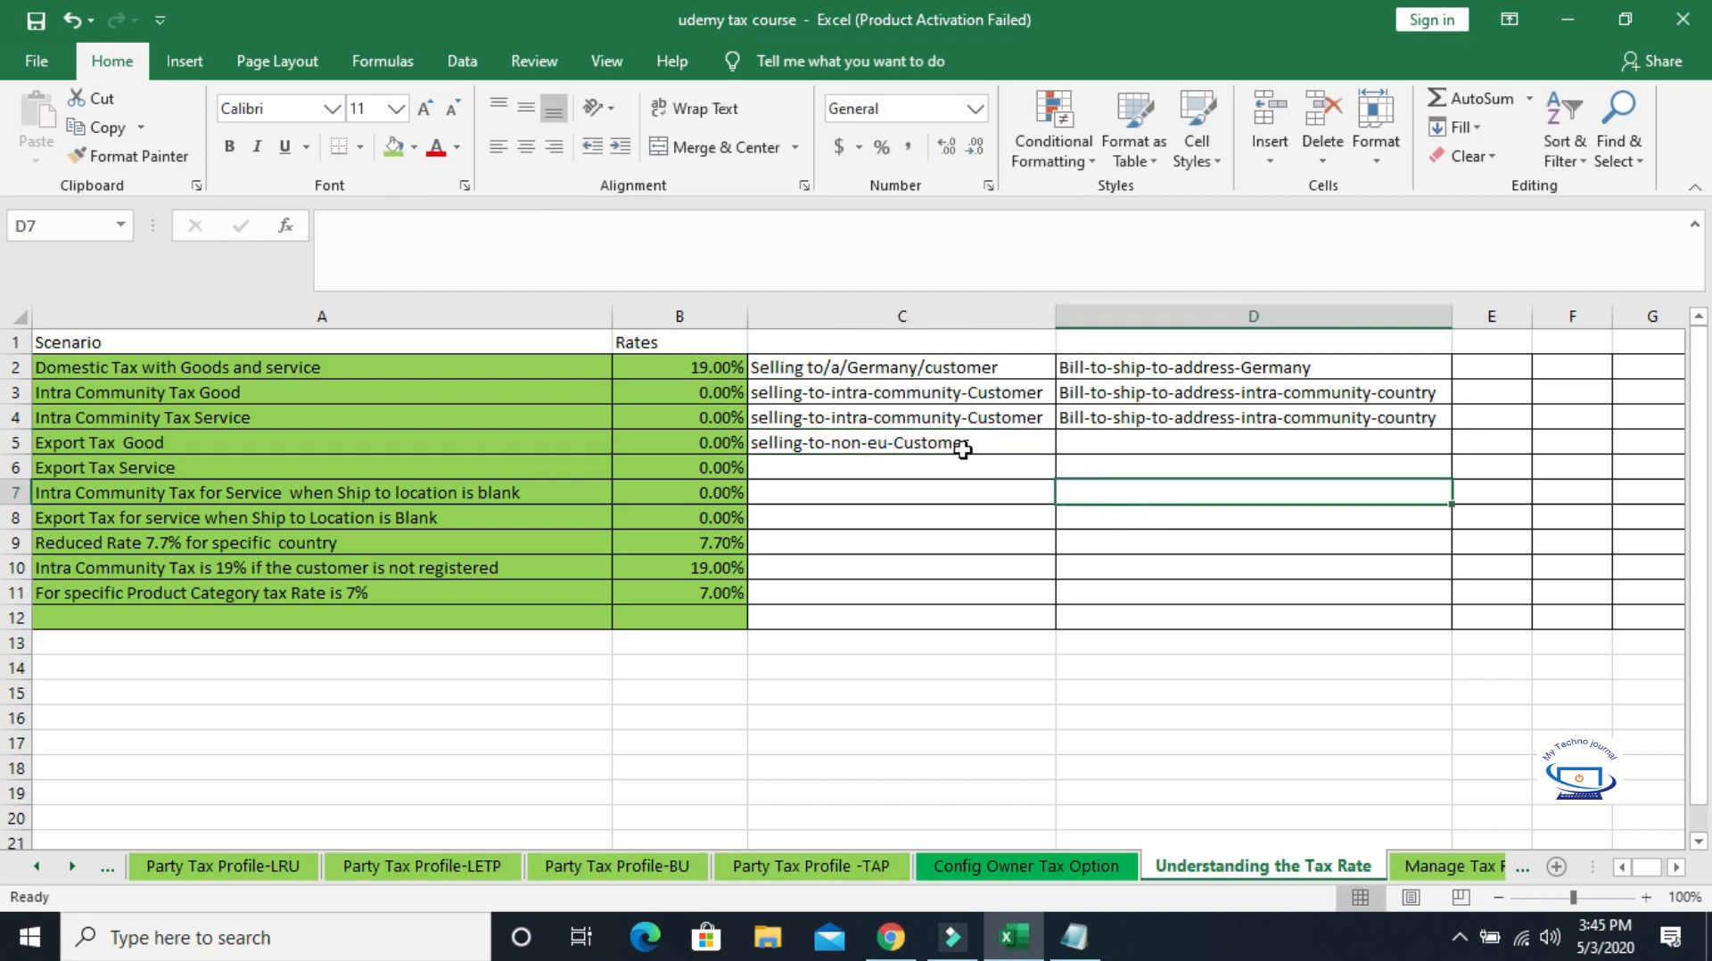
Copy the address condition from D4 into D5 for the Export Tax Good scenario.
{"action": "left_click", "coordinate": [963, 447]}
{"action": "left_click", "coordinate": [1079, 443]}
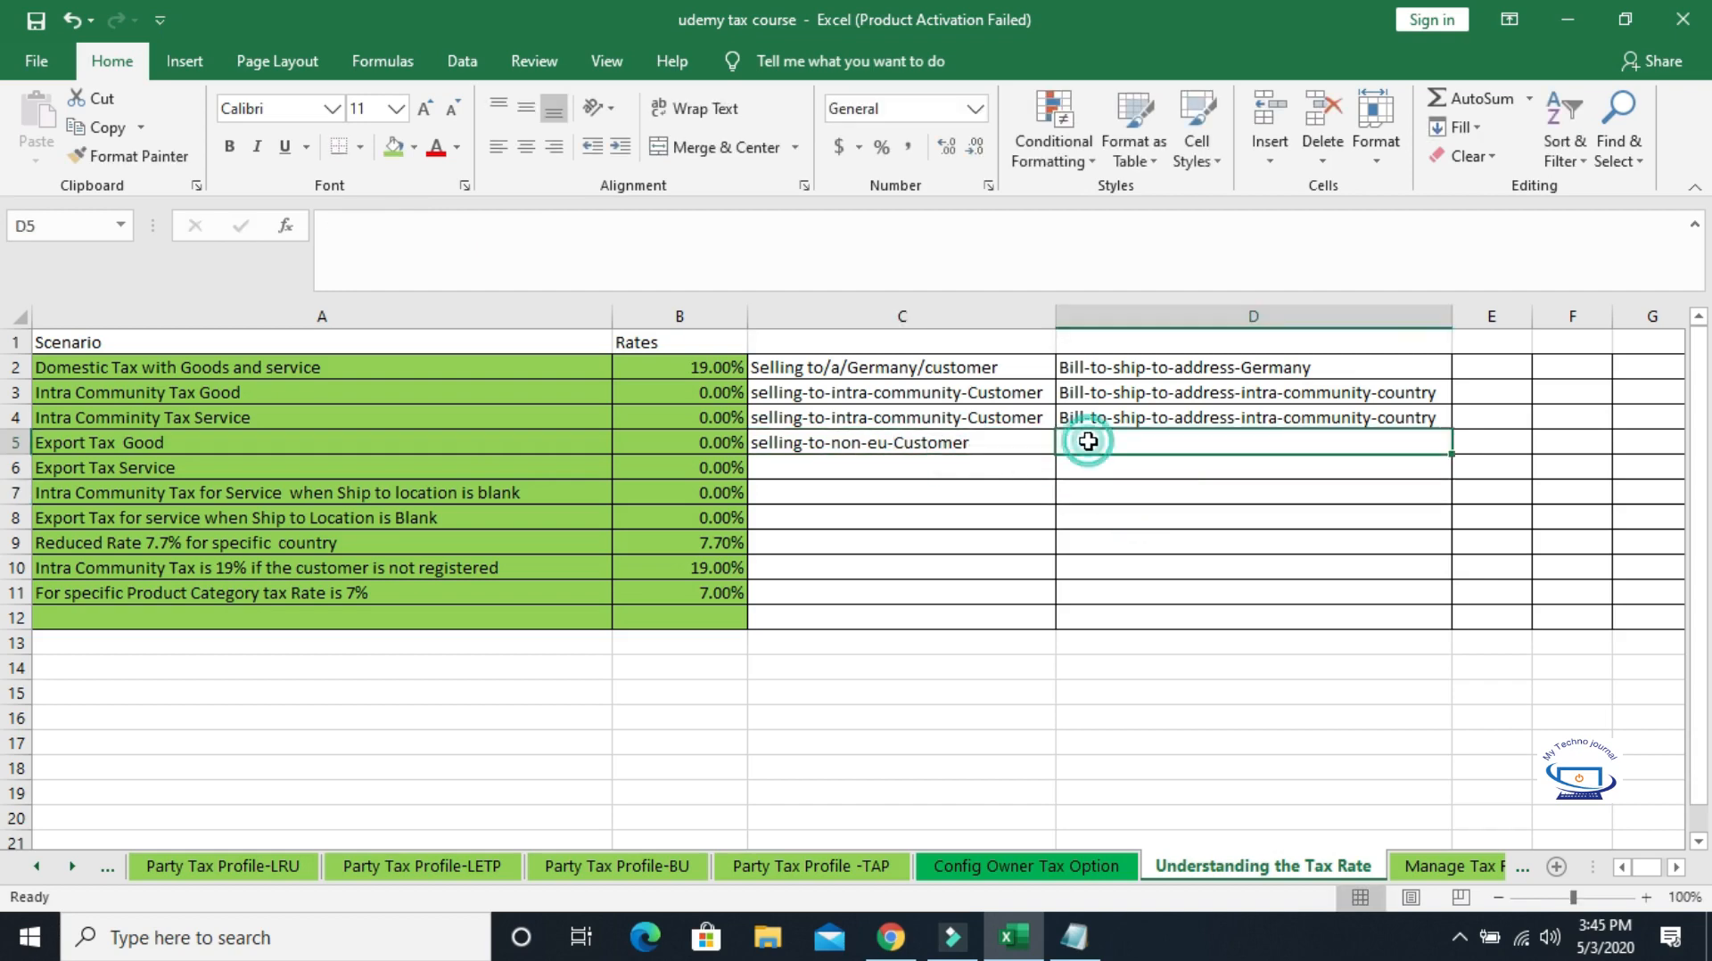
{"action": "left_click", "coordinate": [1139, 417]}
{"action": "key", "text": "ctrl+c"}
{"action": "left_click", "coordinate": [1124, 445]}
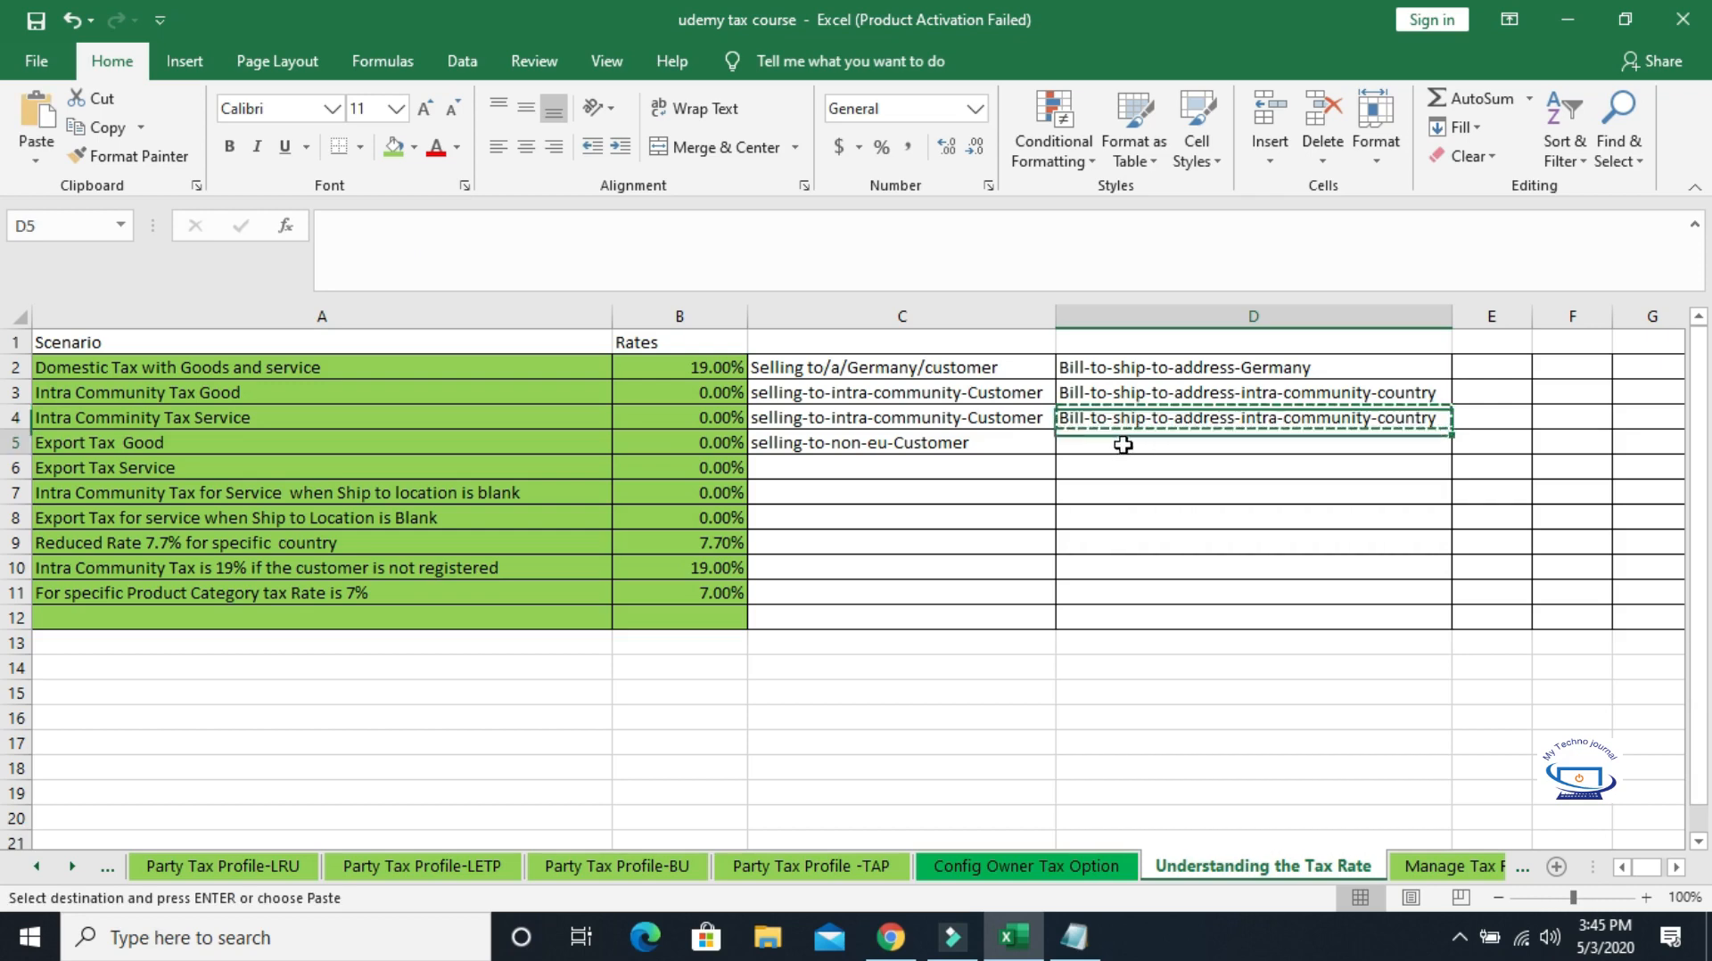
{"action": "key", "text": "ctrl+v"}
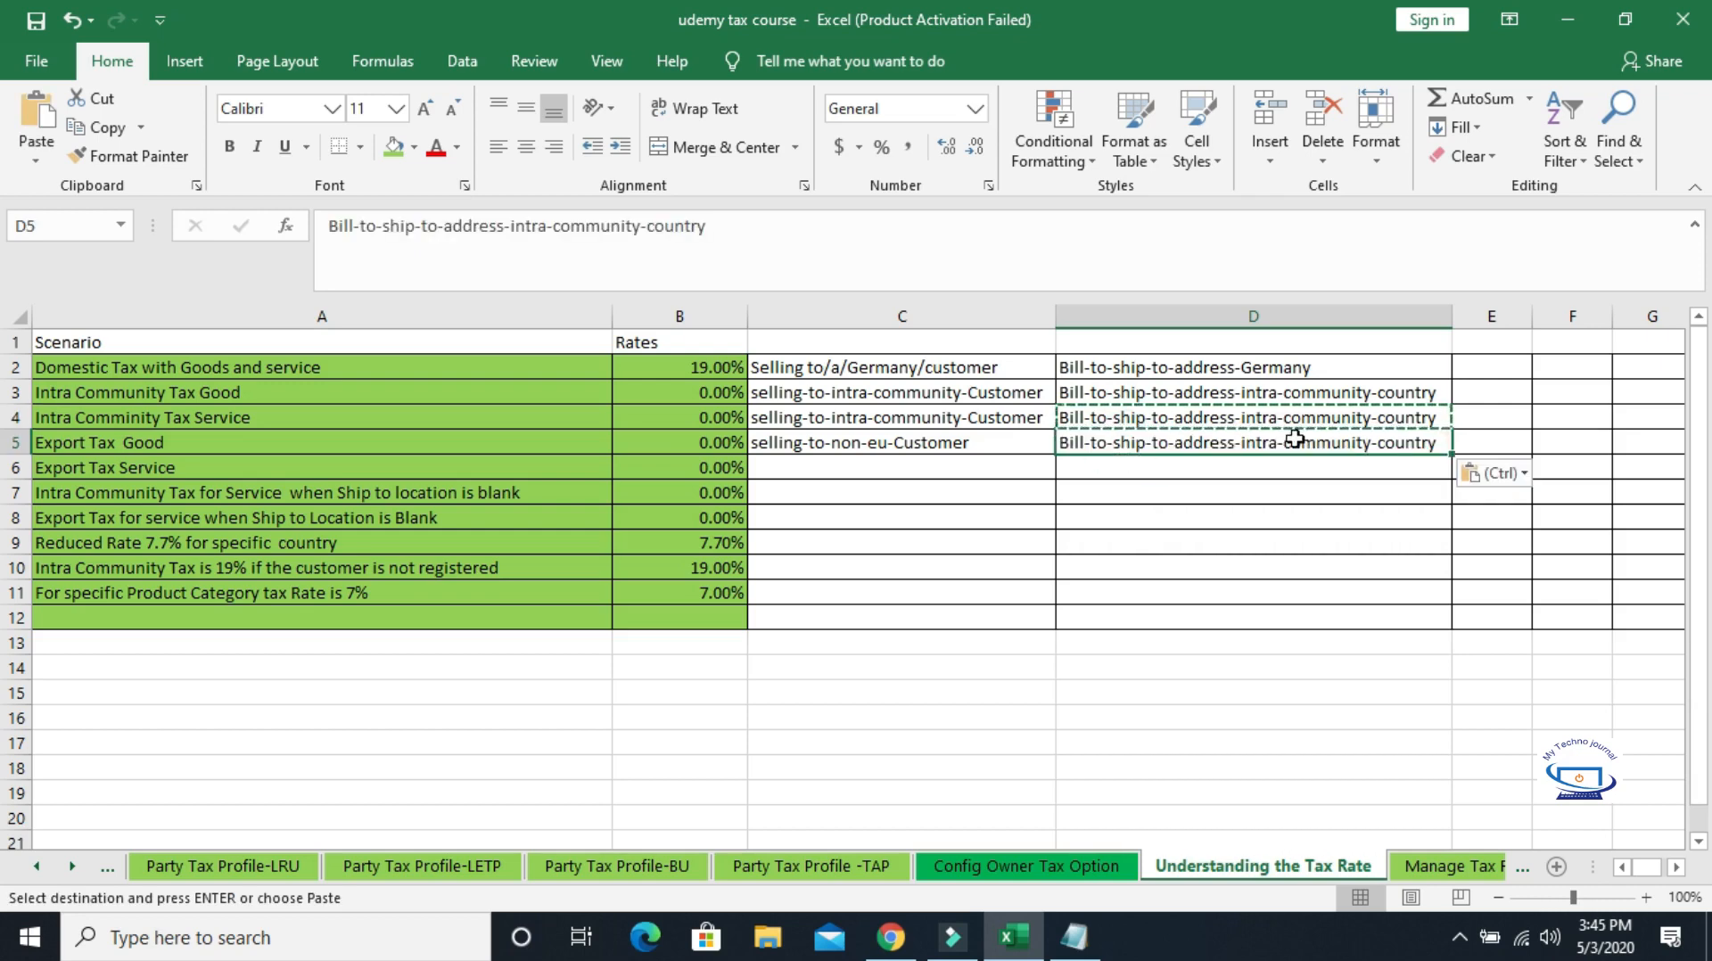
Change the address condition in D5 to "Bill-to-ship-to-address-Non-EU-Country".
{"action": "double_click", "coordinate": [1436, 441]}
{"action": "key", "text": "BackSpace"}
{"action": "key", "text": "BackSpace"}
{"action": "key", "text": "BackSpace"}
{"action": "key", "text": "BackSpace"}
{"action": "key", "text": "BackSpace"}
{"action": "key", "text": "BackSpace"}
{"action": "key", "text": "BackSpace"}
{"action": "key", "text": "BackSpace"}
{"action": "key", "text": "BackSpace"}
{"action": "key", "text": "BackSpace"}
{"action": "key", "text": "BackSpace"}
{"action": "key", "text": "BackSpace"}
{"action": "key", "text": "BackSpace"}
{"action": "key", "text": "BackSpace"}
{"action": "key", "text": "BackSpace"}
{"action": "key", "text": "BackSpace"}
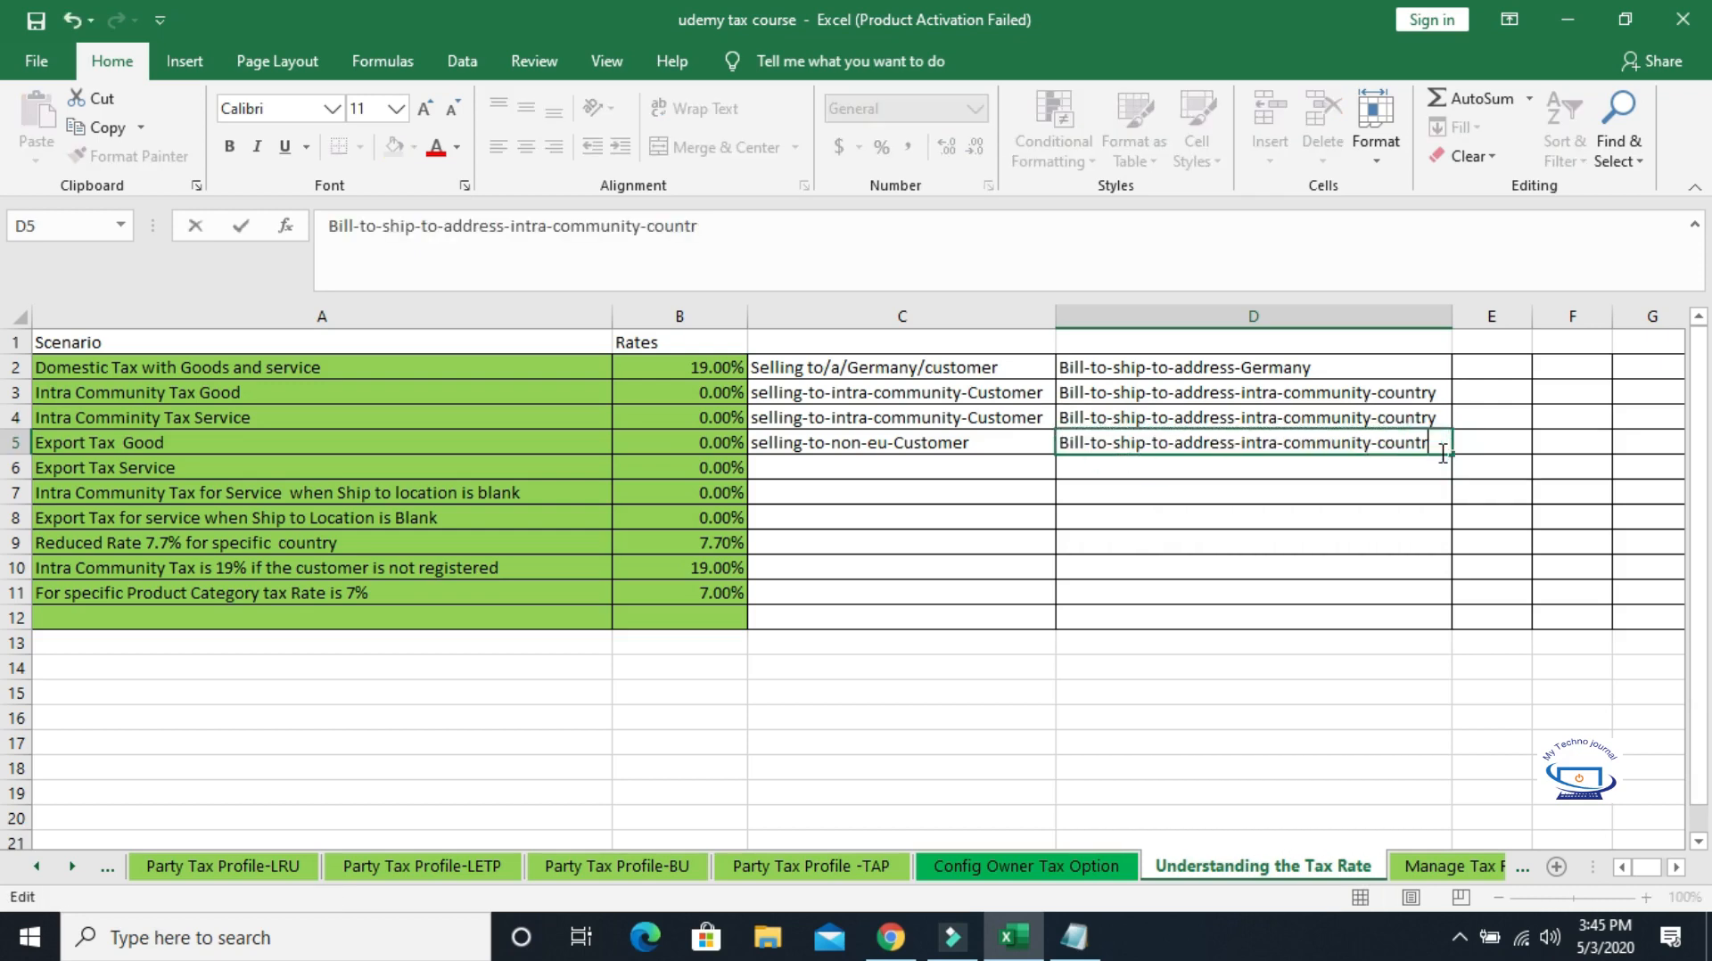
{"action": "key", "text": "BackSpace"}
{"action": "key", "text": "BackSpace"}
{"action": "key", "text": "BackSpace"}
{"action": "key", "text": "BackSpace"}
{"action": "key", "text": "BackSpace"}
{"action": "key", "text": "BackSpace"}
{"action": "key", "text": "BackSpace"}
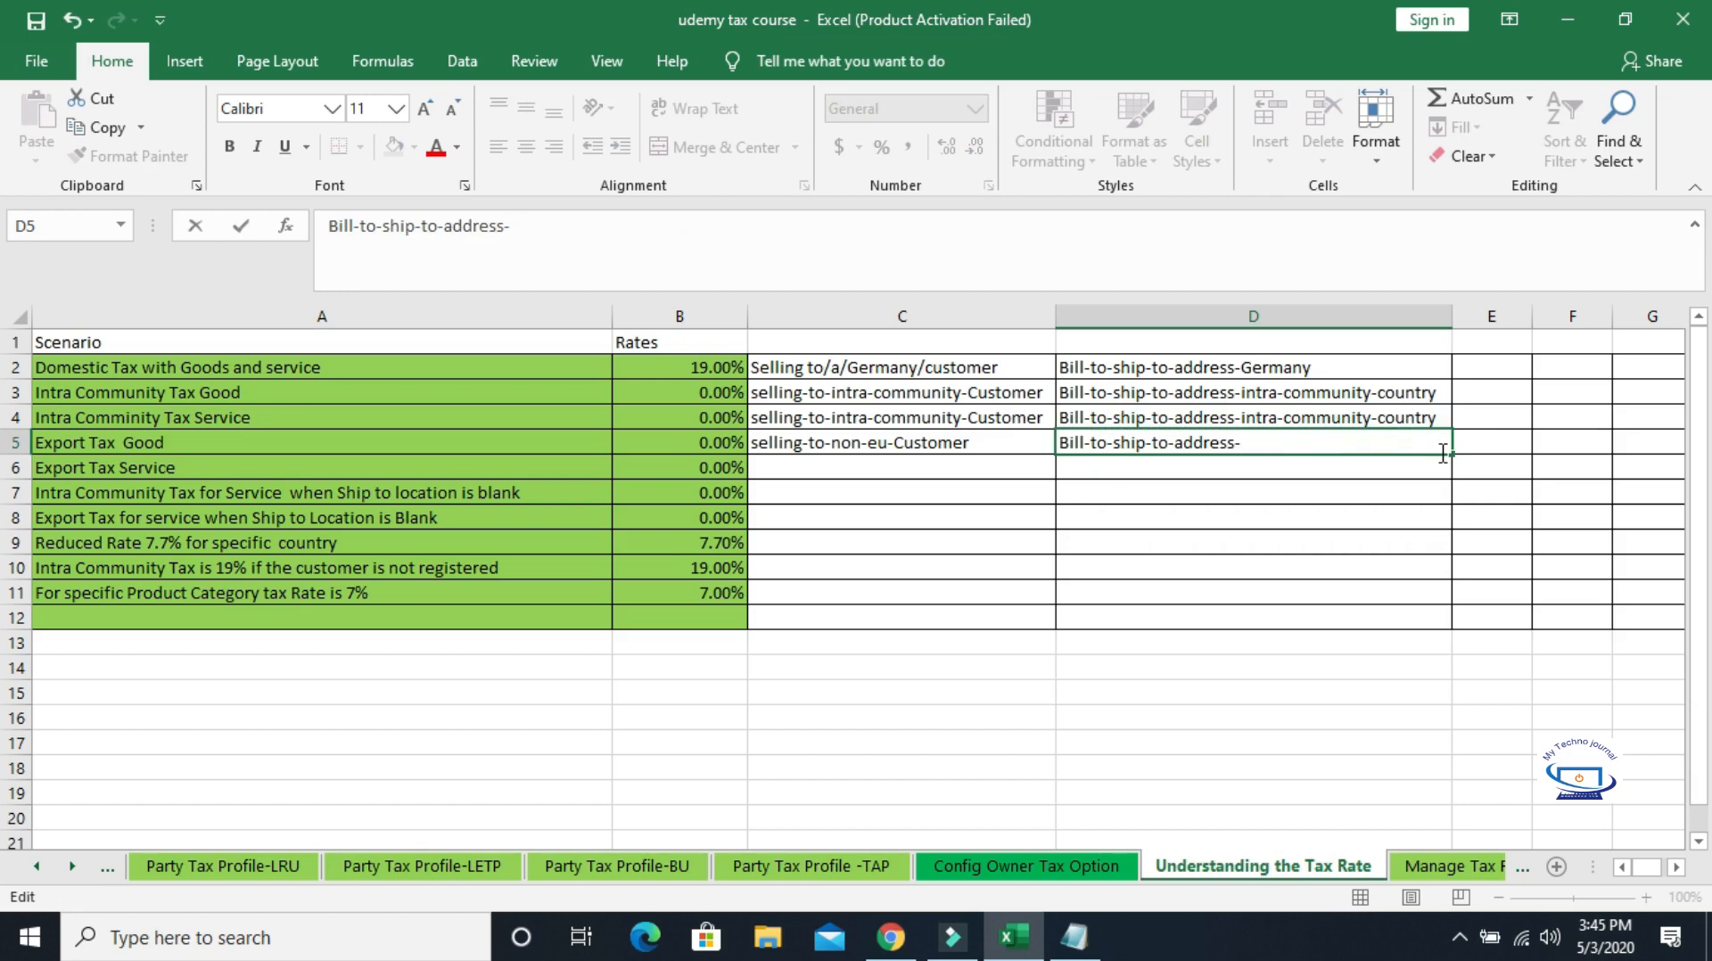
{"action": "type", "text": "Non-EU-Country"}
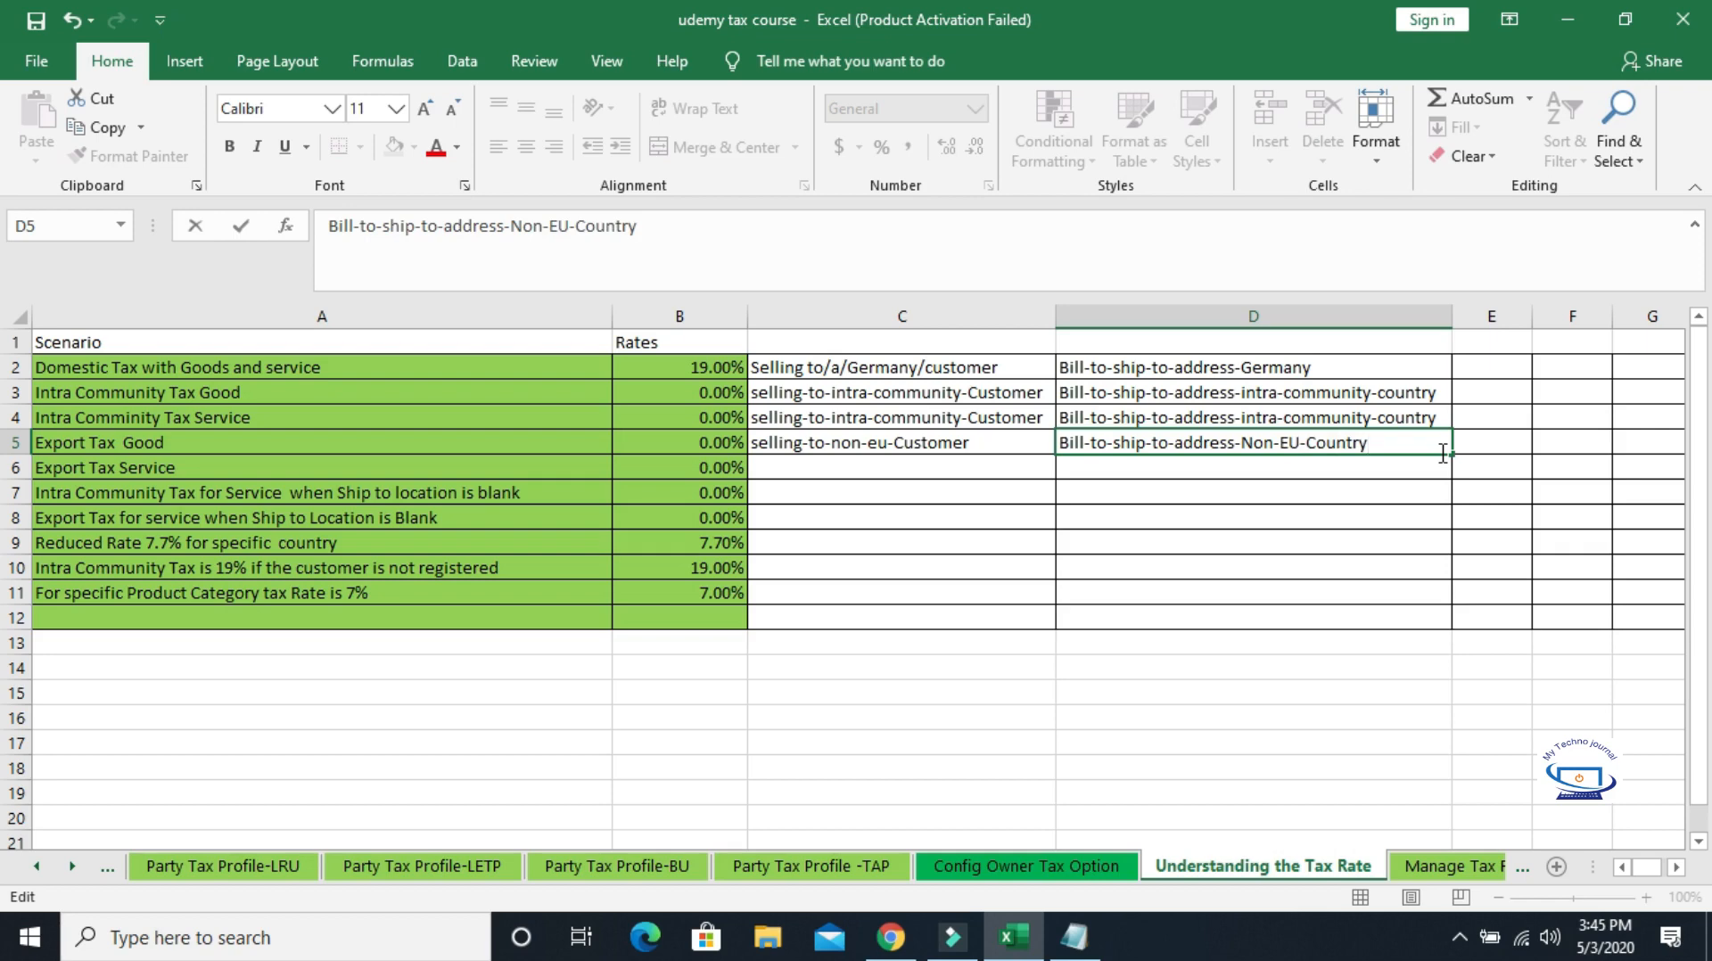
{"action": "left_click", "coordinate": [952, 490]}
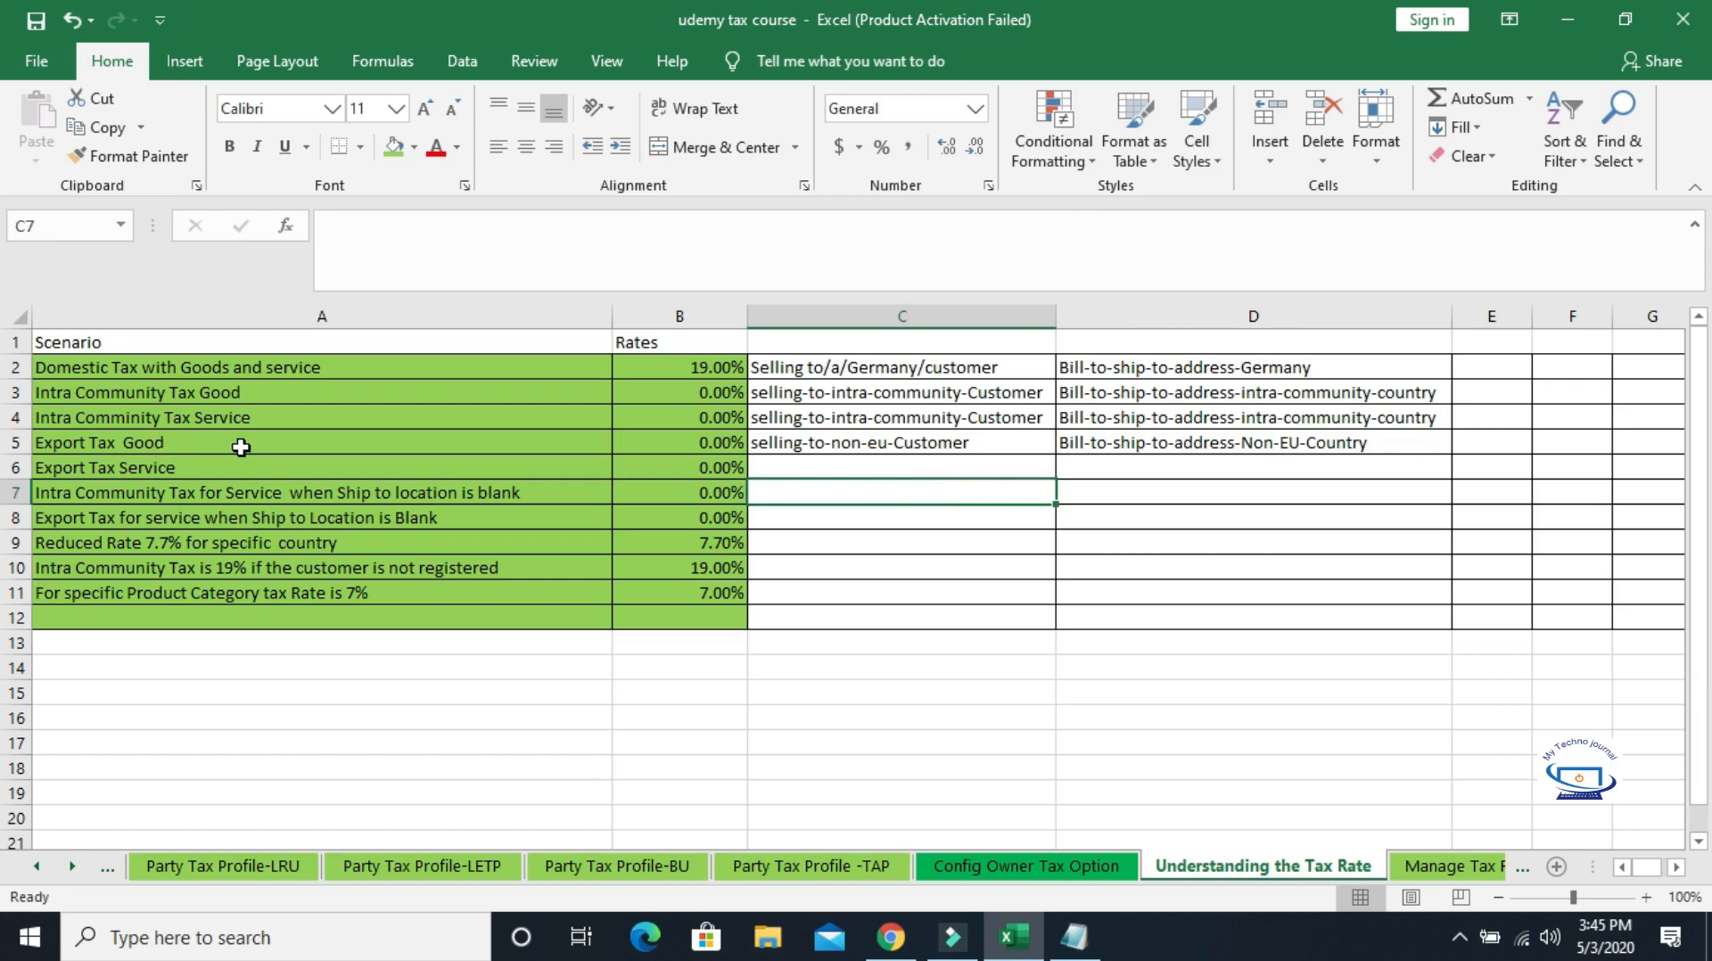
Copy the non-EU customer condition from C5 into C6 for the Export Tax Service scenario.
{"action": "left_click", "coordinate": [492, 446]}
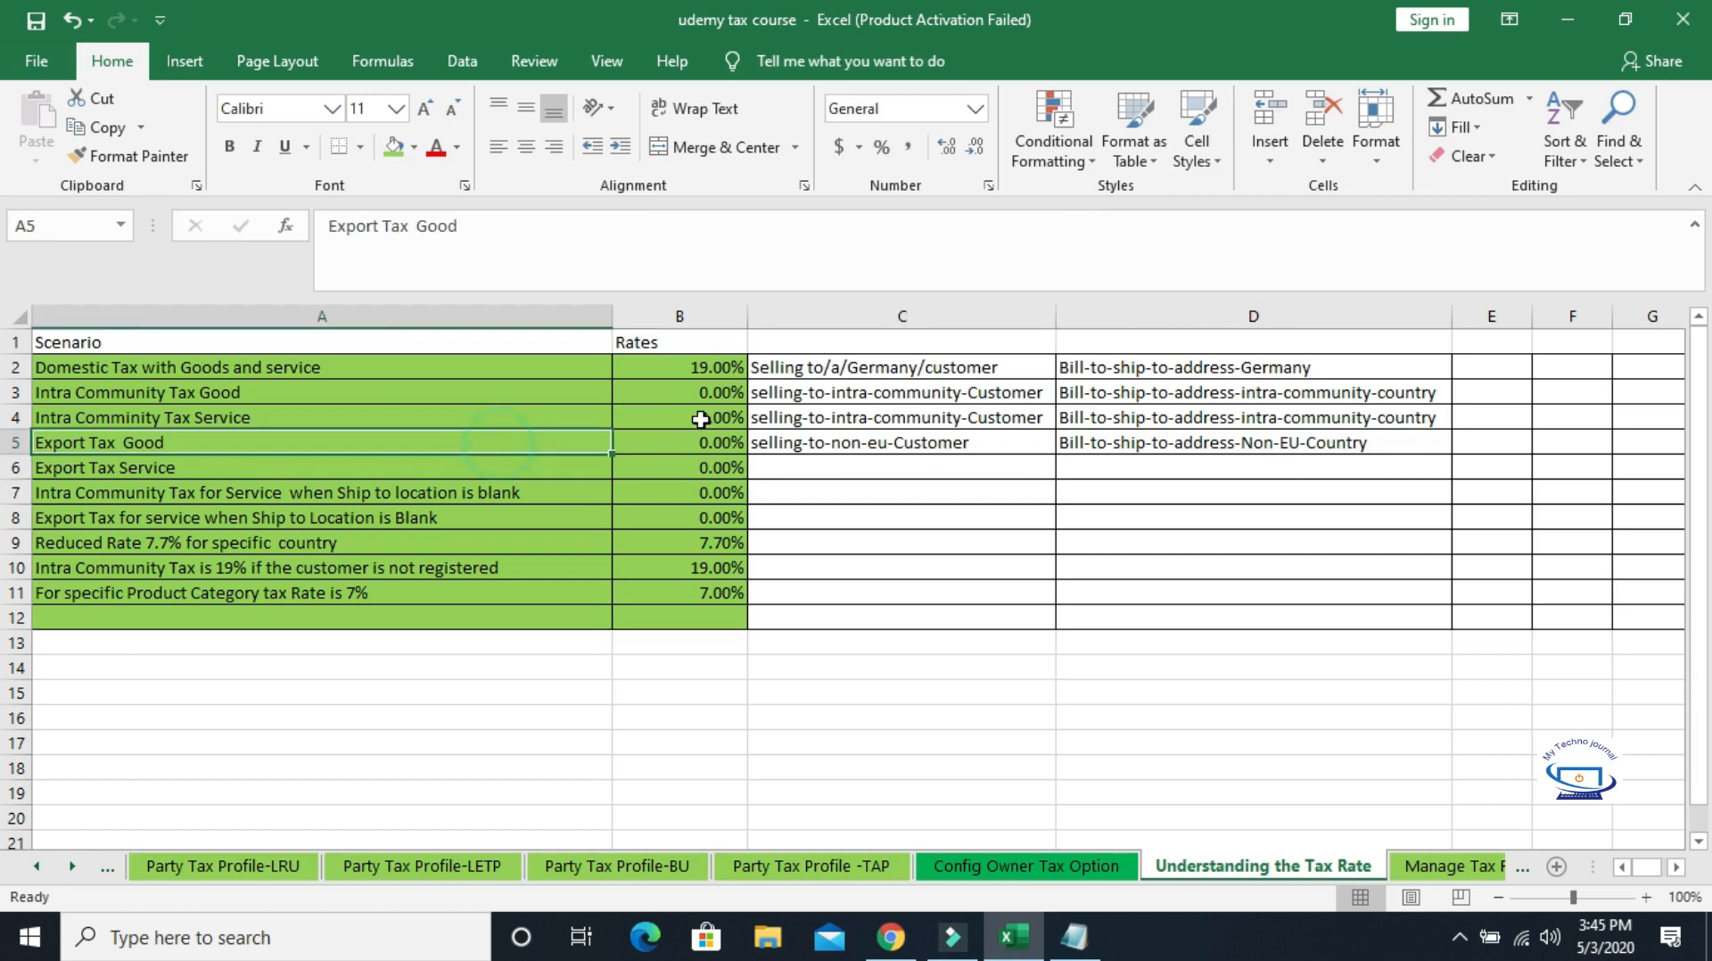
{"action": "left_click", "coordinate": [682, 446]}
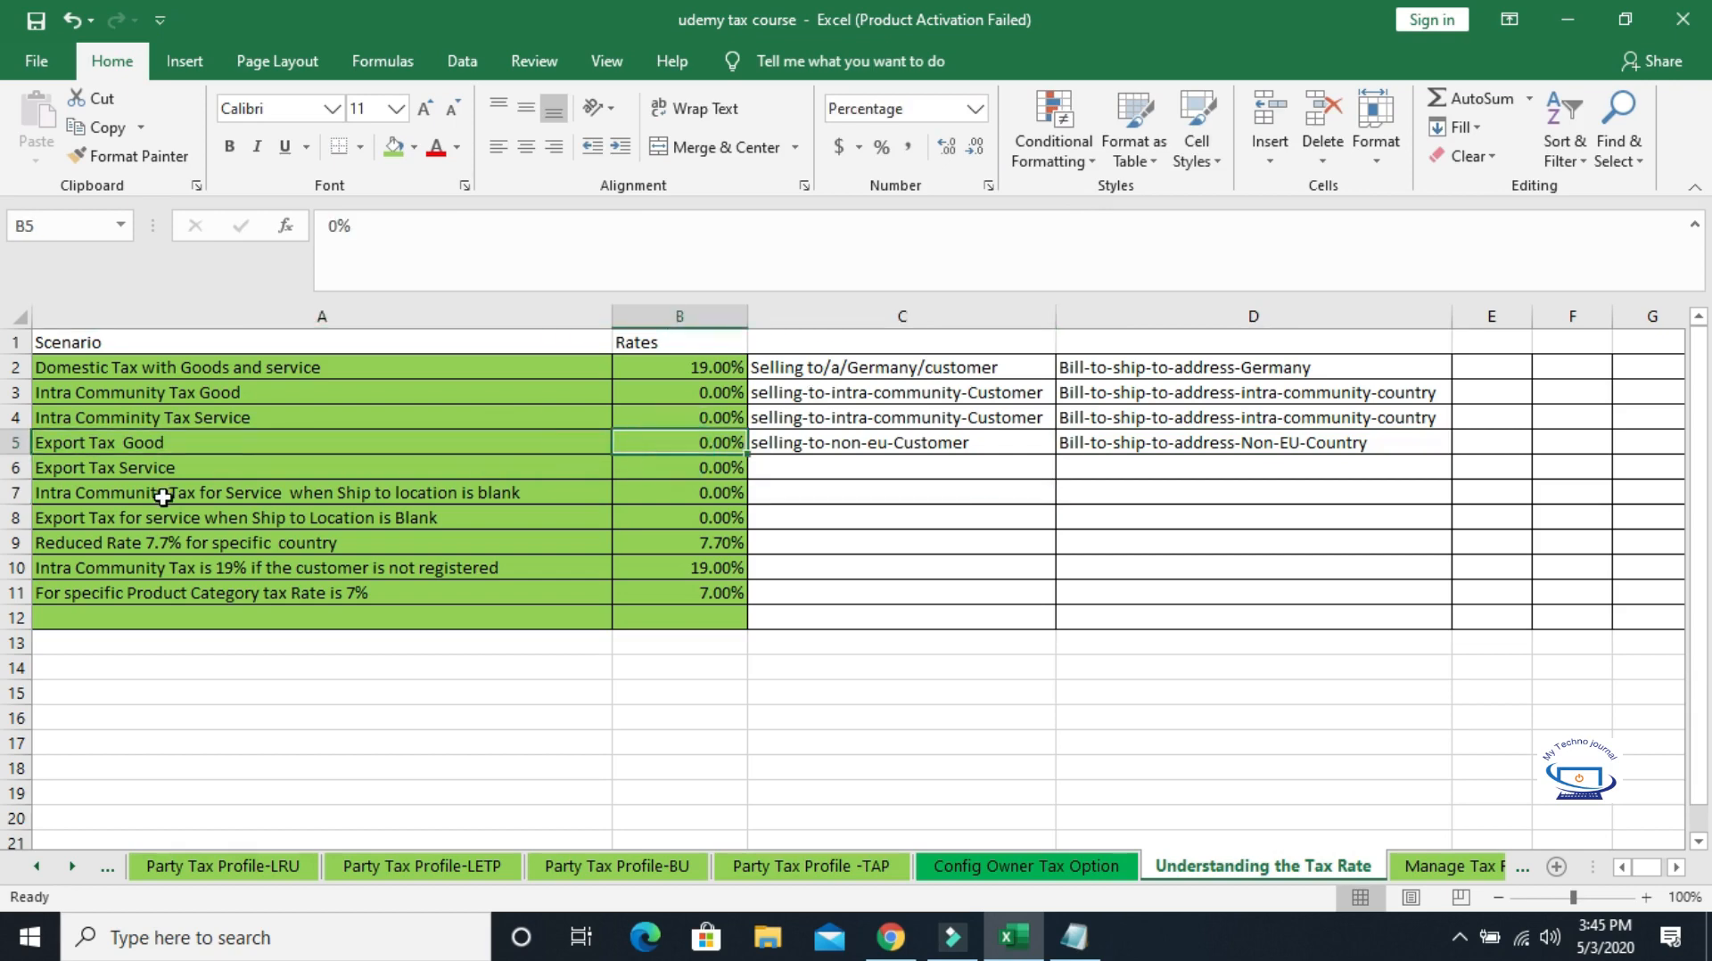
{"action": "left_click", "coordinate": [170, 468]}
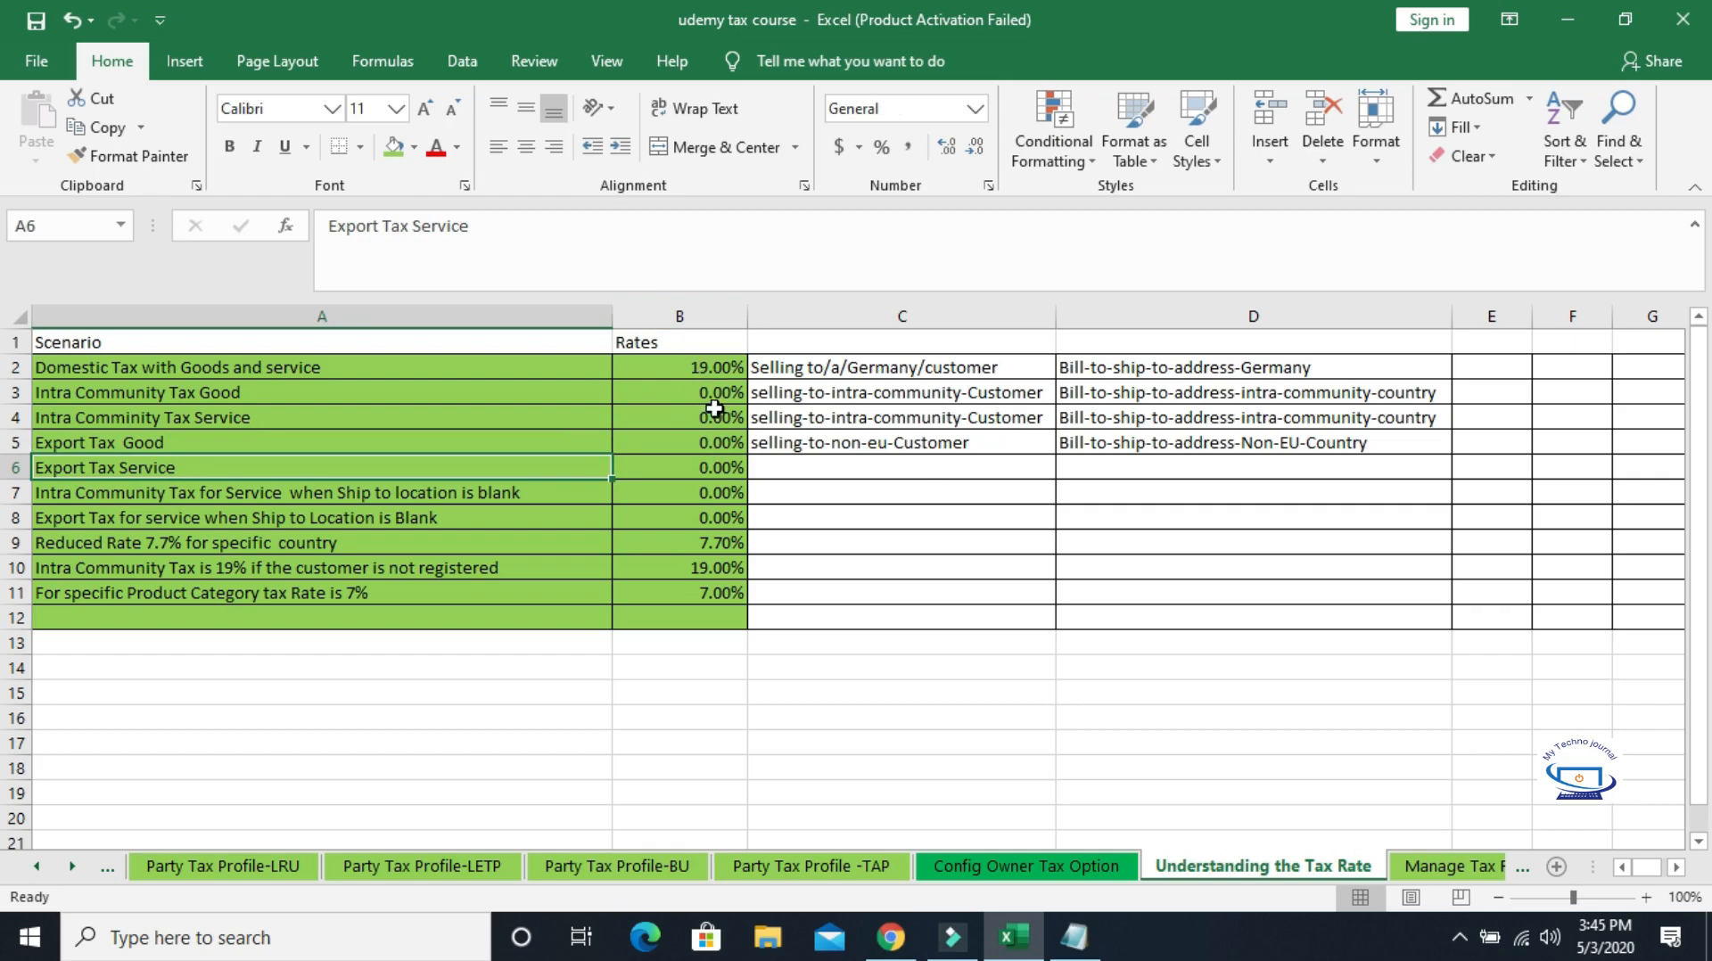
{"action": "left_click", "coordinate": [704, 472]}
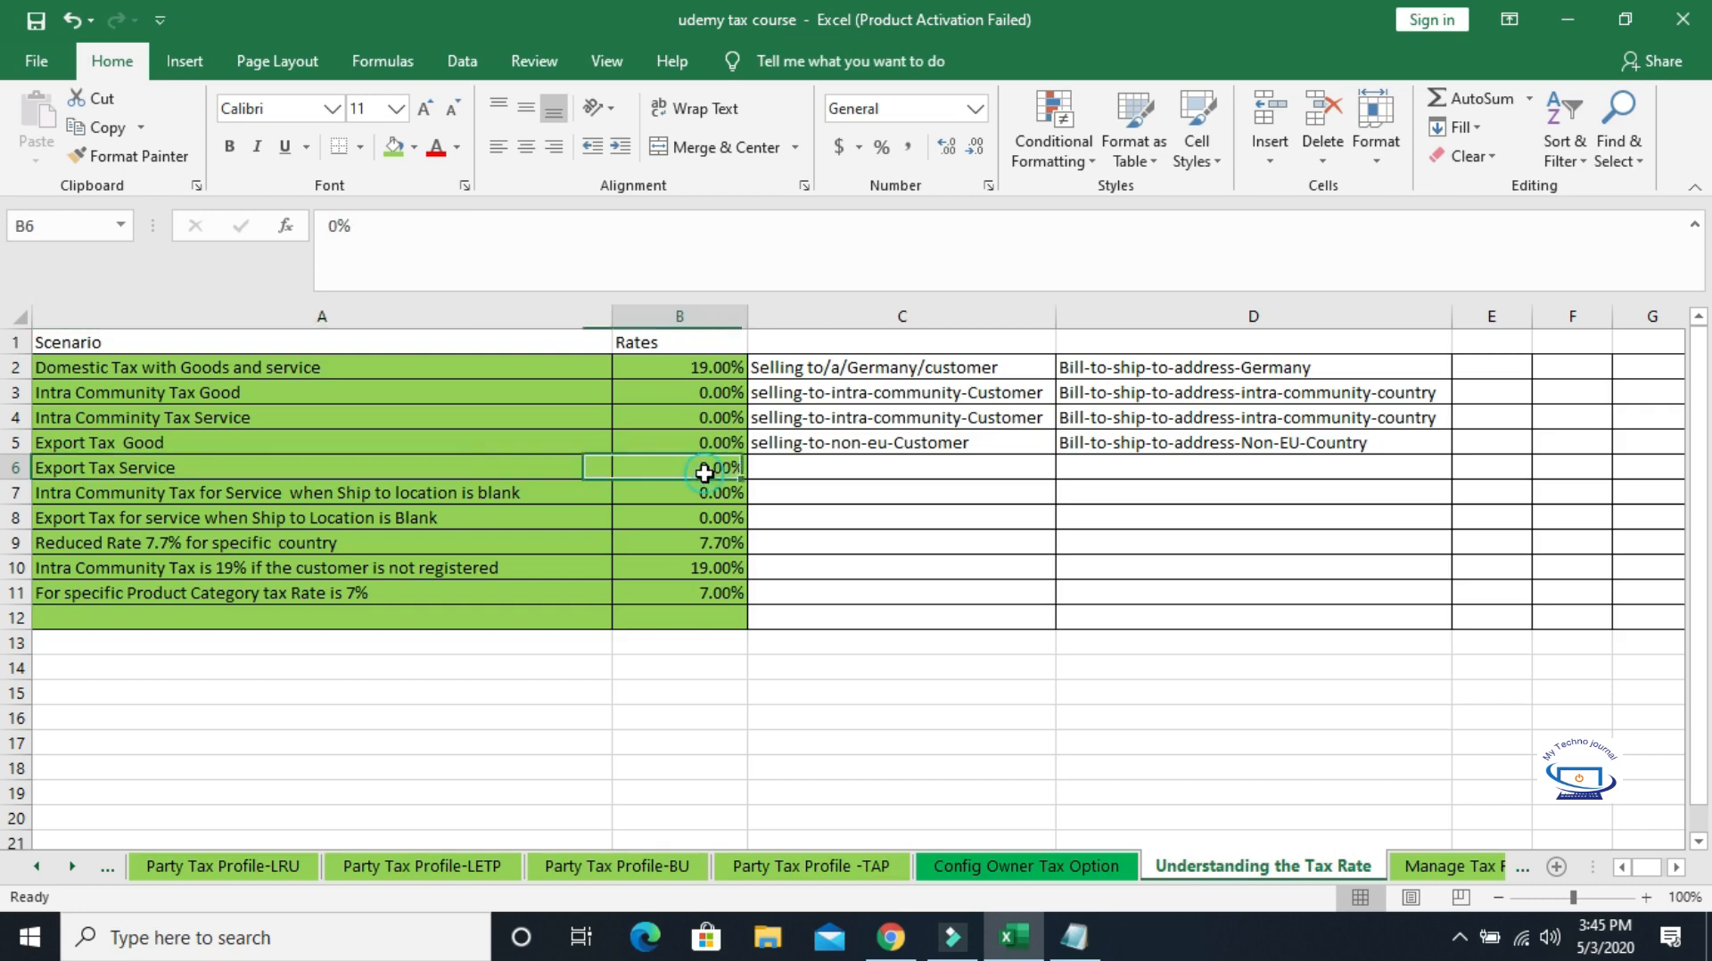
{"action": "left_click", "coordinate": [831, 445]}
{"action": "key", "text": "ctrl+c"}
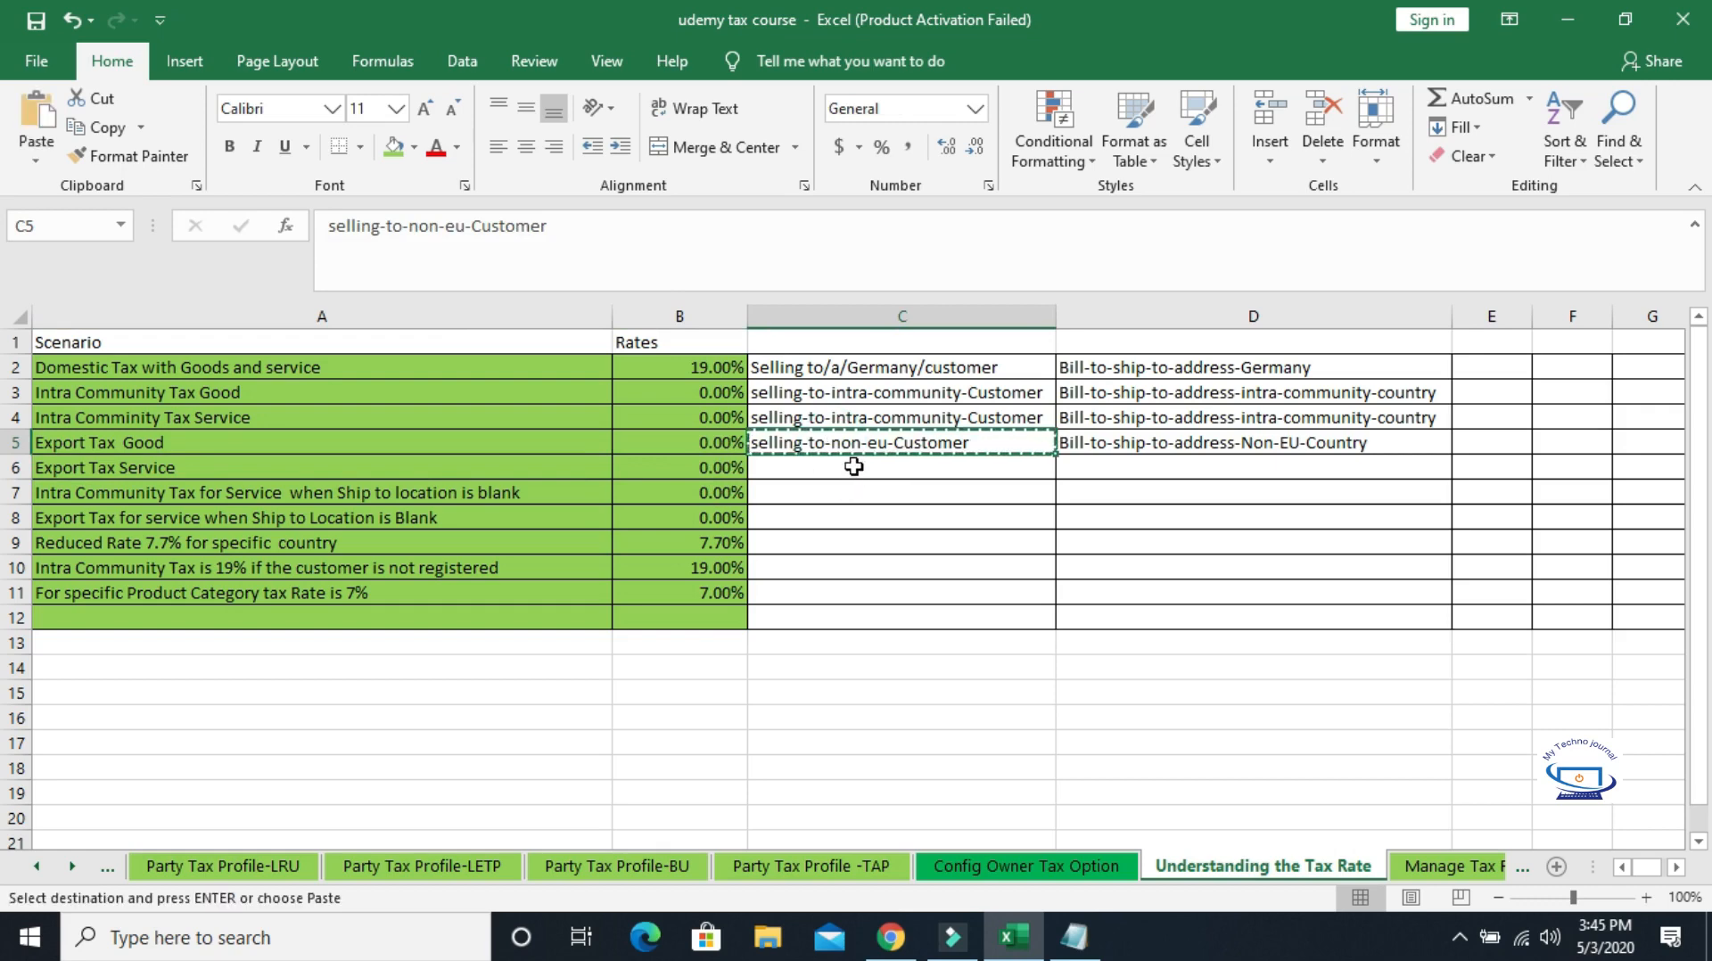
{"action": "left_click", "coordinate": [856, 471]}
{"action": "key", "text": "ctrl+v"}
Copy the non-EU address condition from D5 into D6 for the Export Tax Service scenario.
{"action": "left_click", "coordinate": [1164, 446]}
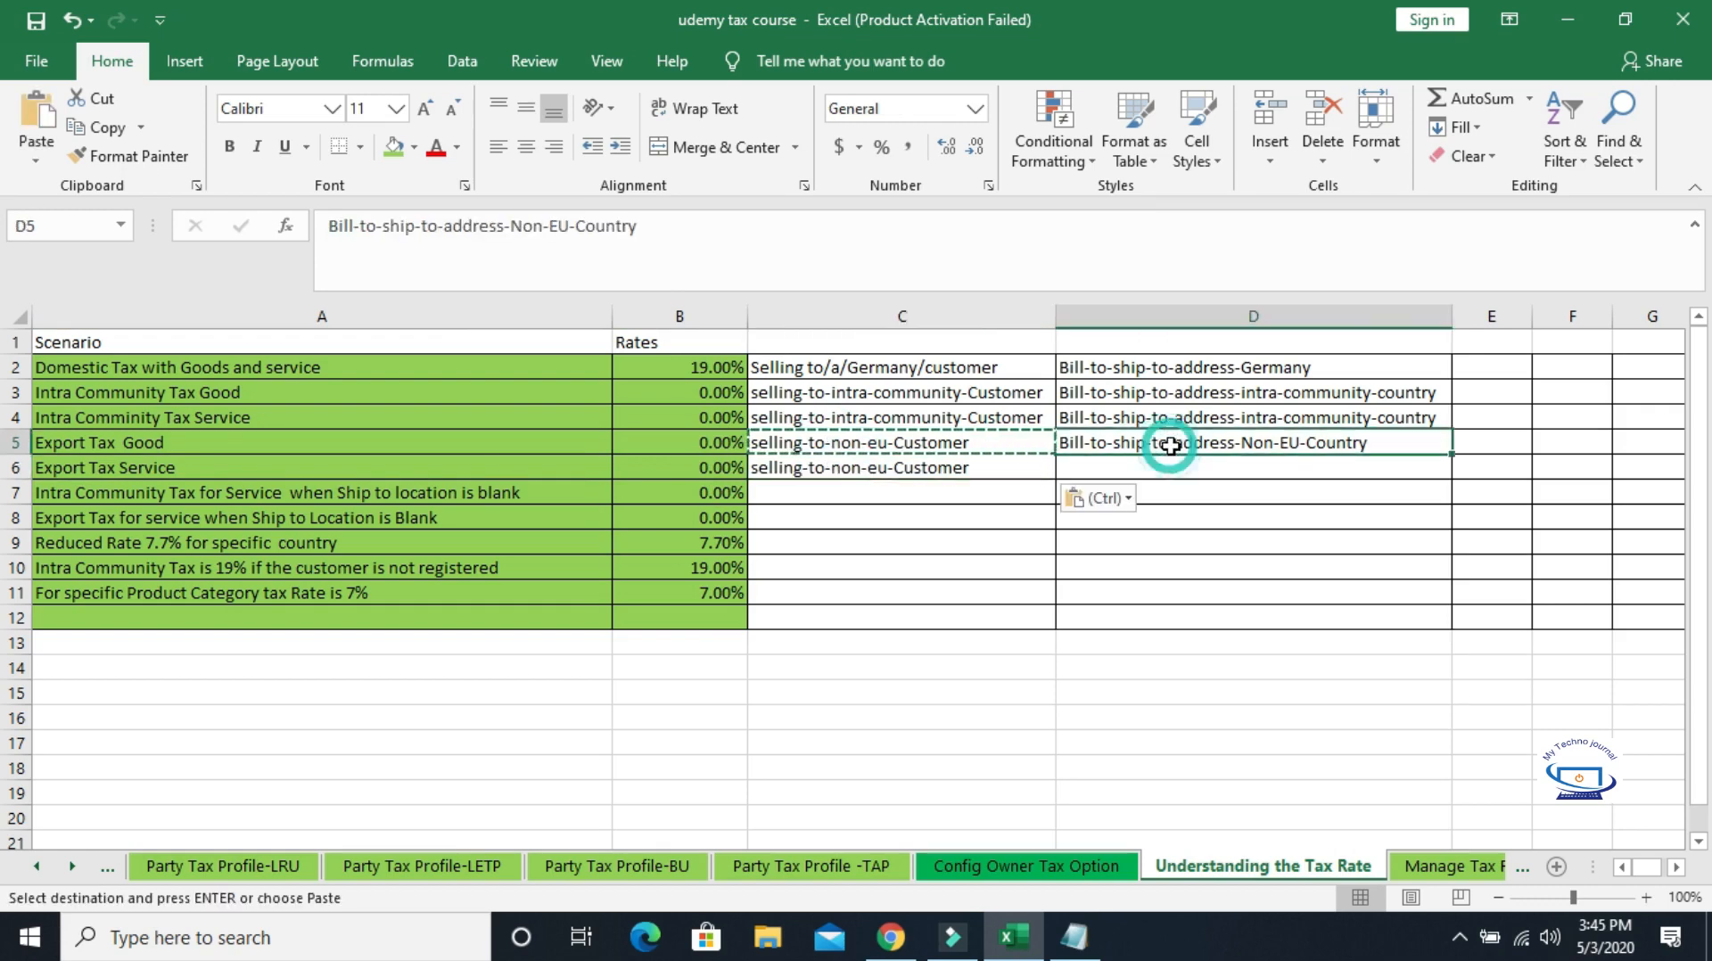
{"action": "key", "text": "ctrl+c"}
{"action": "left_click", "coordinate": [1160, 475]}
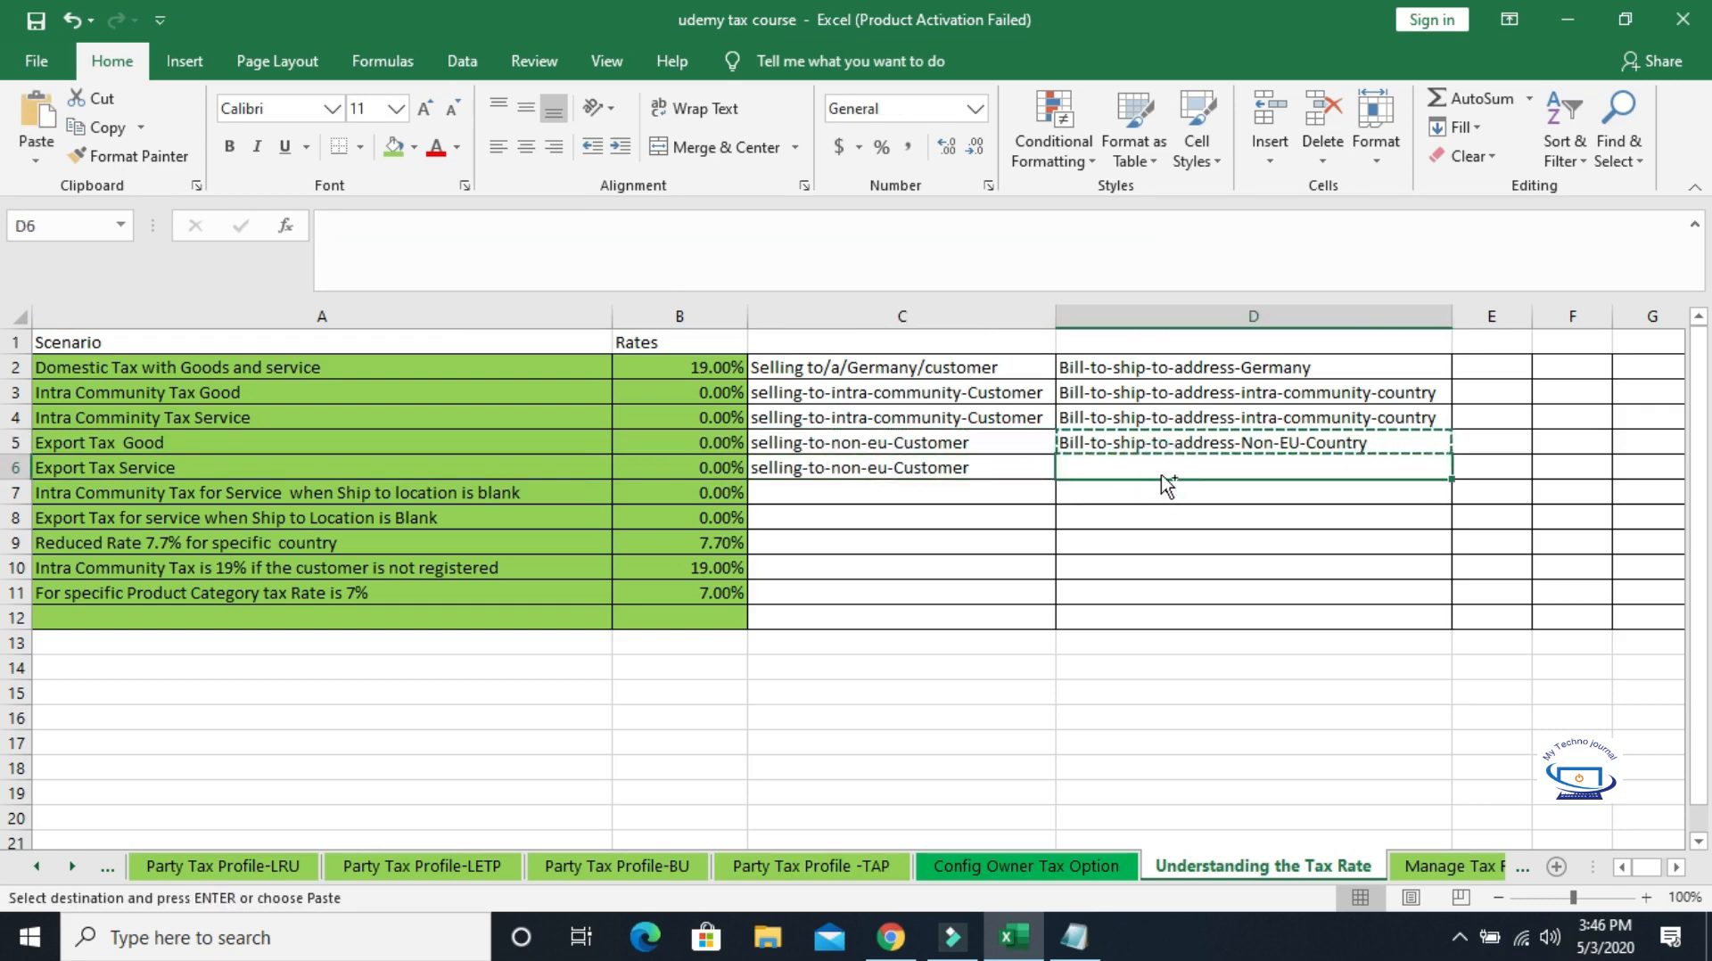
{"action": "key", "text": "ctrl+v"}
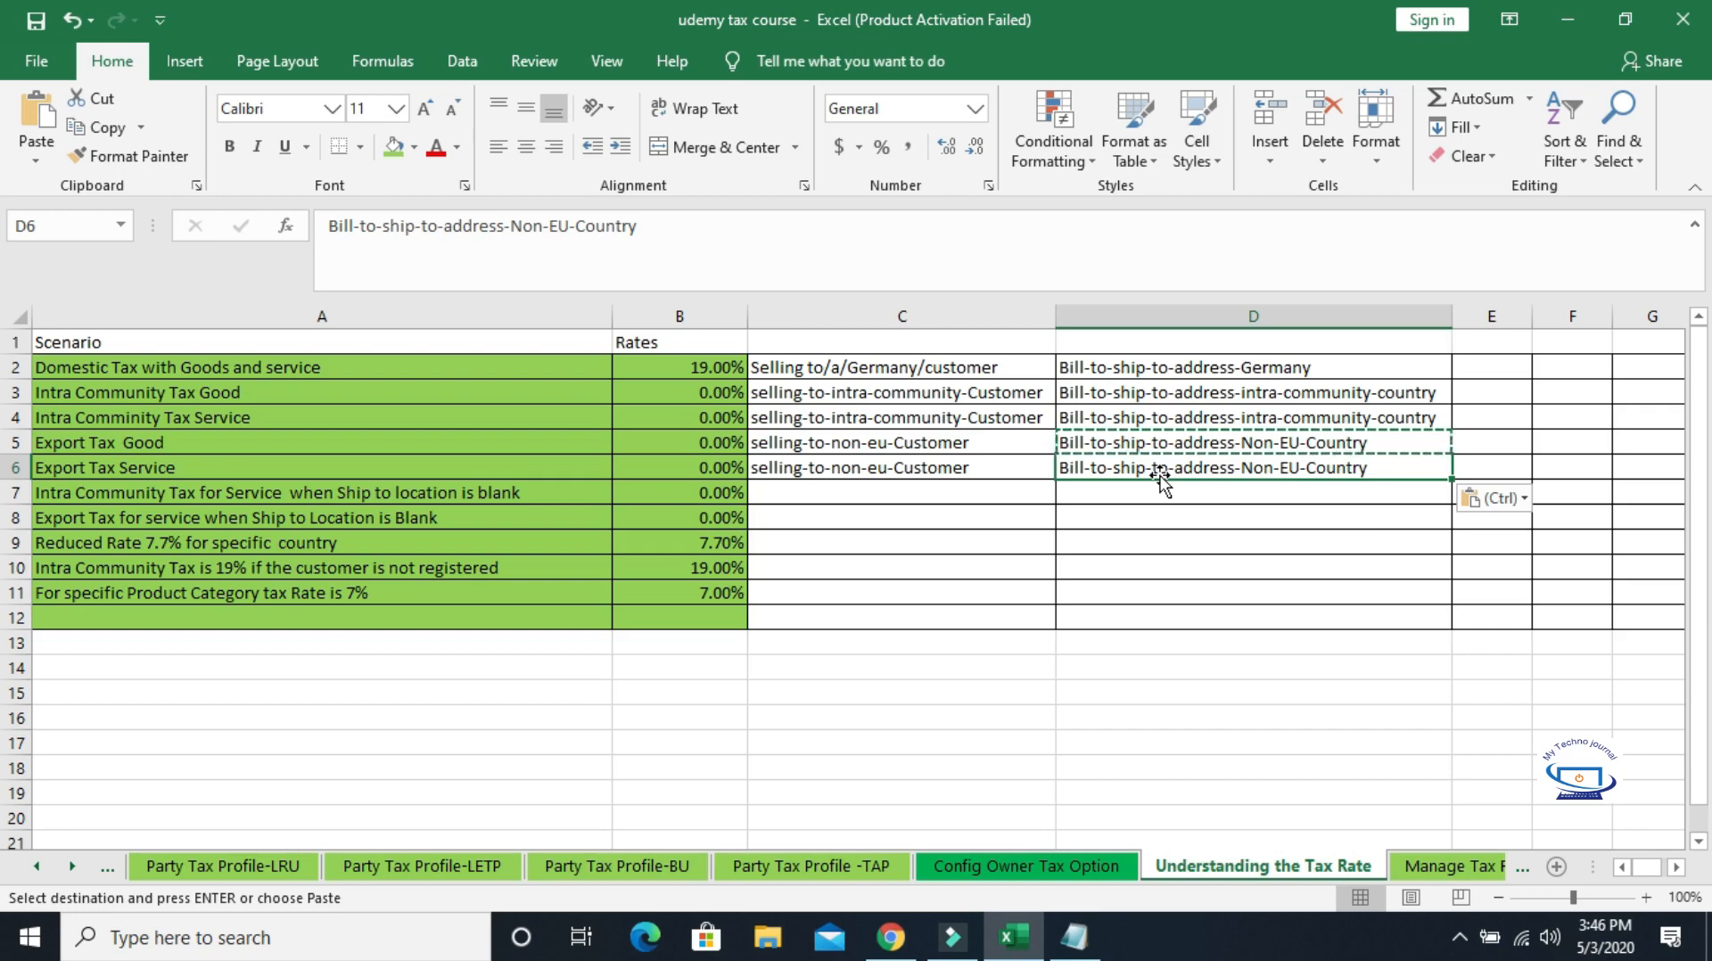
Copy the non-EU customer condition from C6 into C7 beside the intra-community service scenario with blank ship-to location.
{"action": "left_click", "coordinate": [292, 501]}
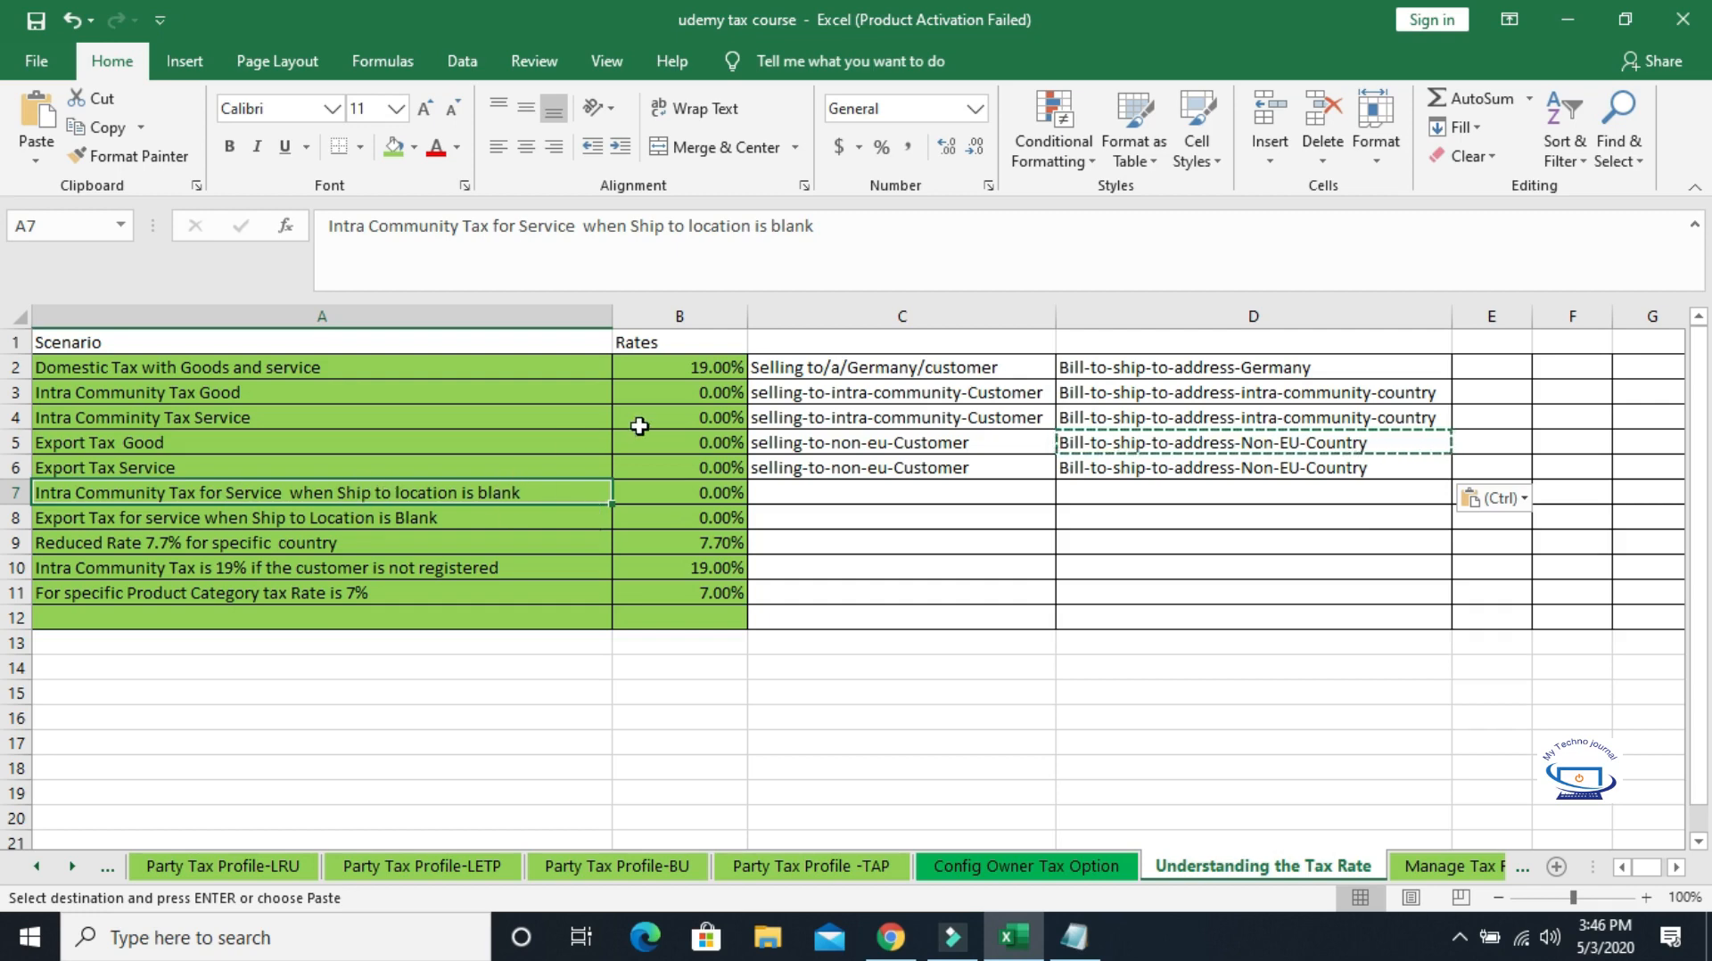
{"action": "left_click", "coordinate": [511, 496]}
{"action": "left_click", "coordinate": [877, 470]}
{"action": "left_click_drag", "start_coordinate": [879, 471], "coordinate": [891, 517]}
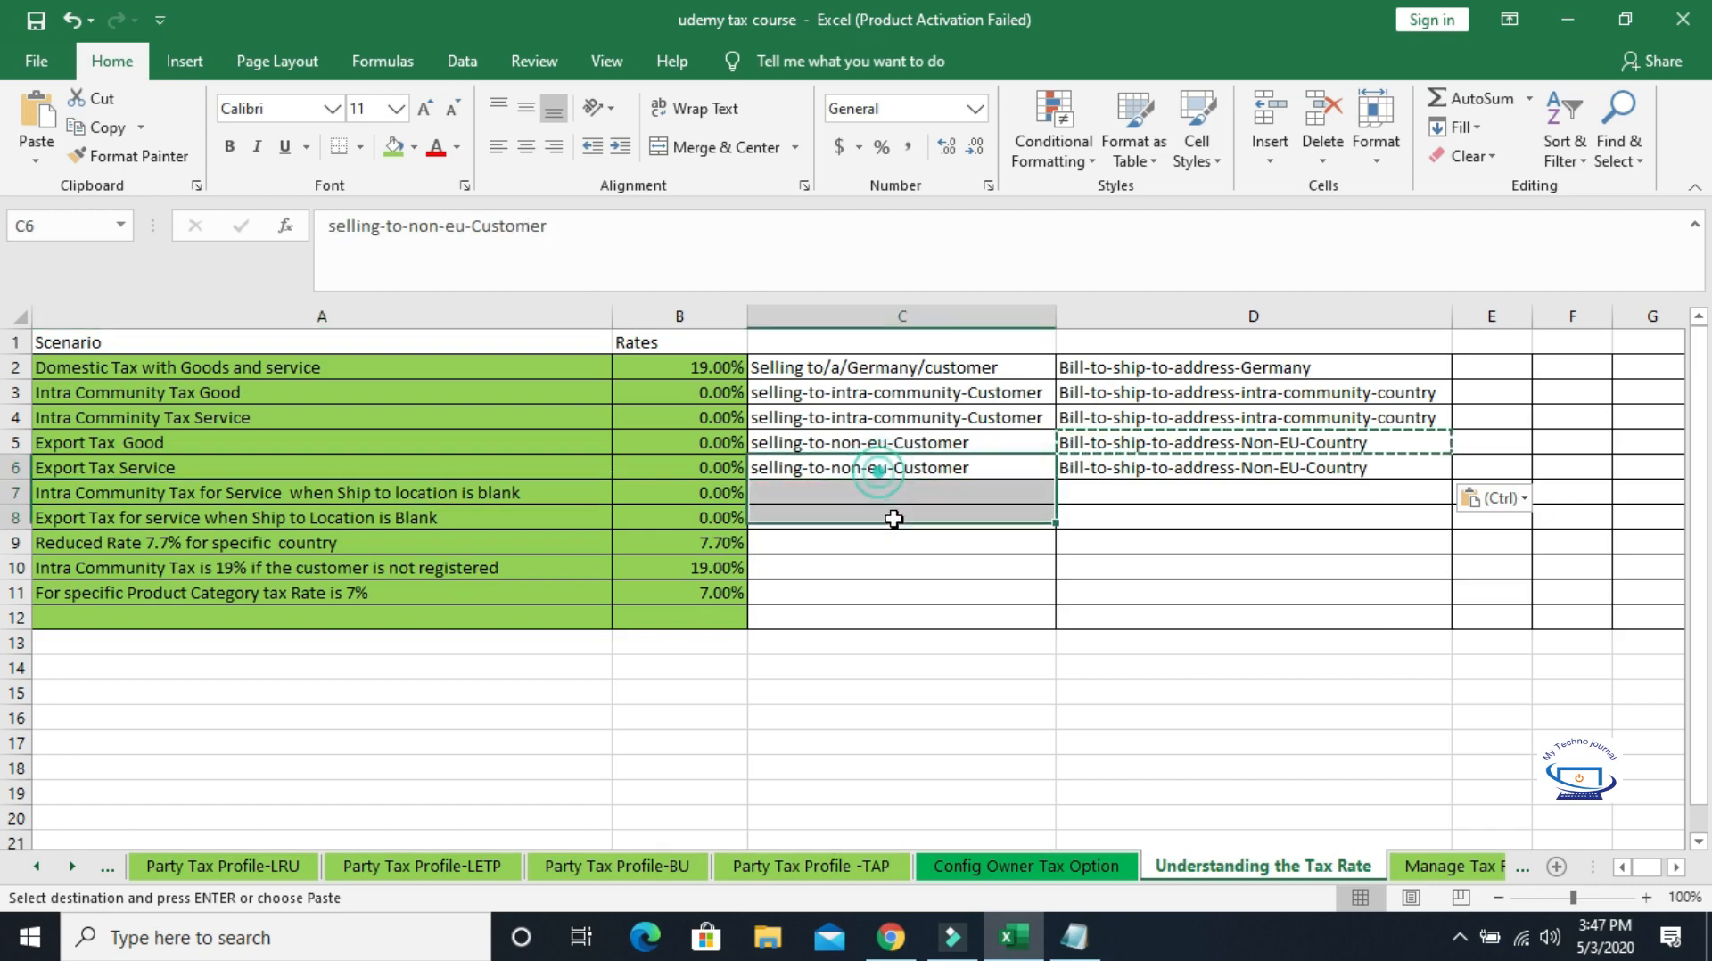
{"action": "left_click", "coordinate": [928, 470]}
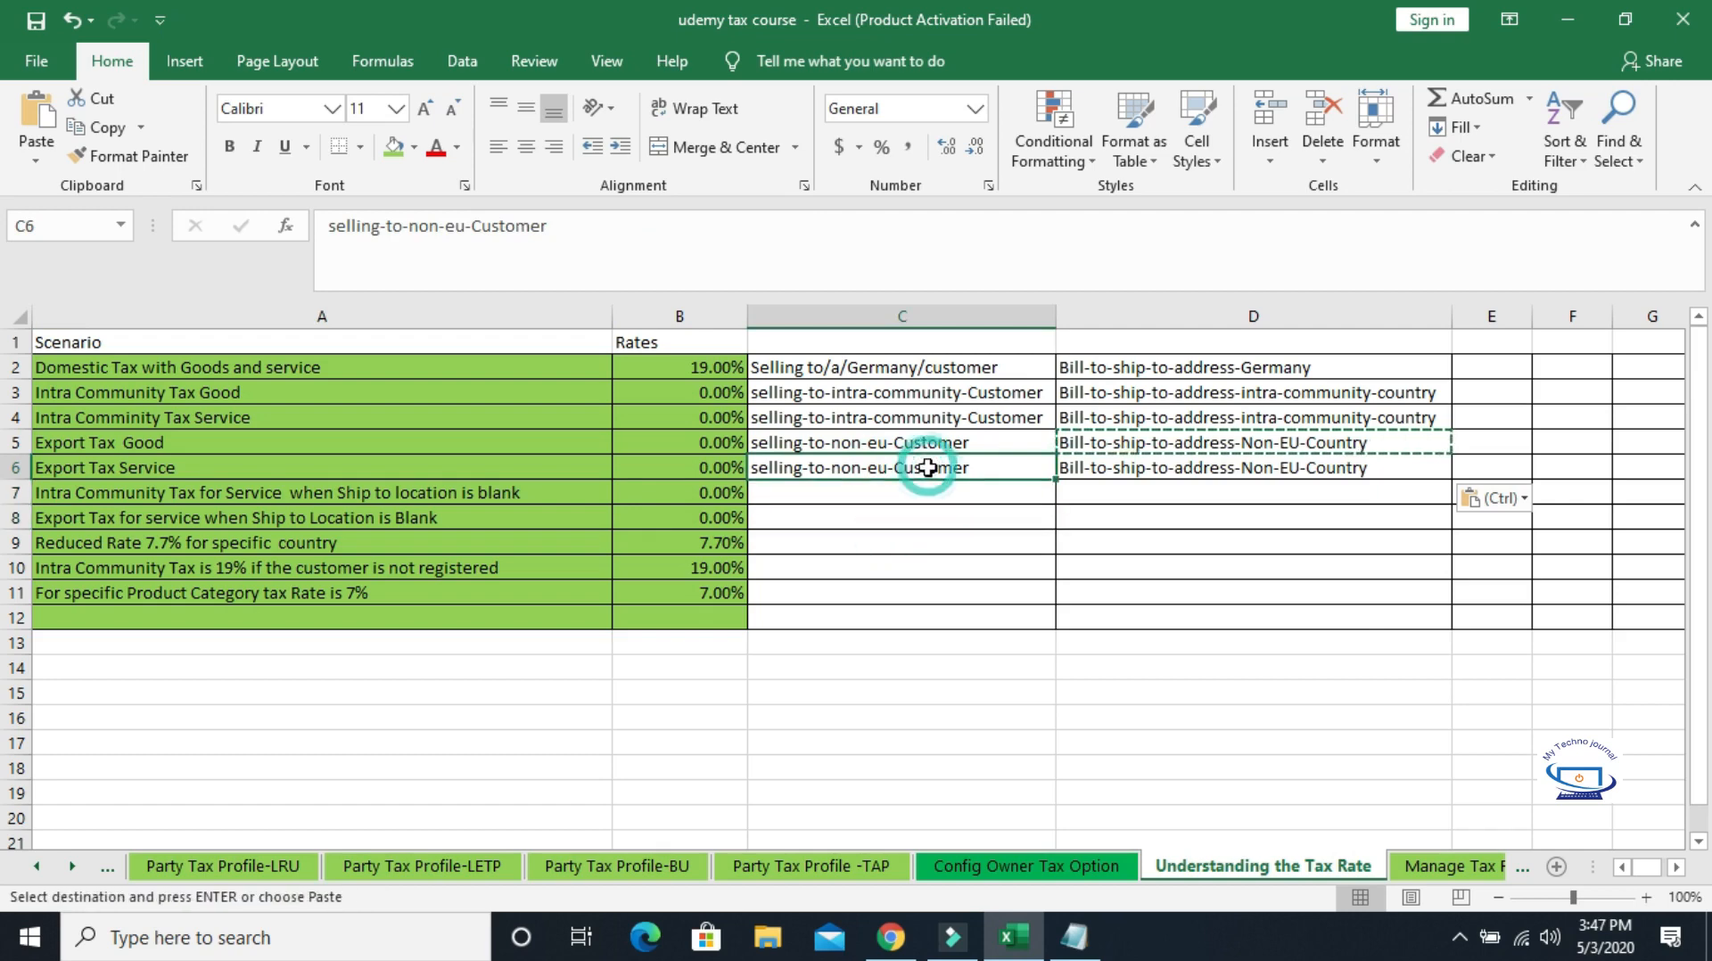
{"action": "key", "text": "ctrl+c"}
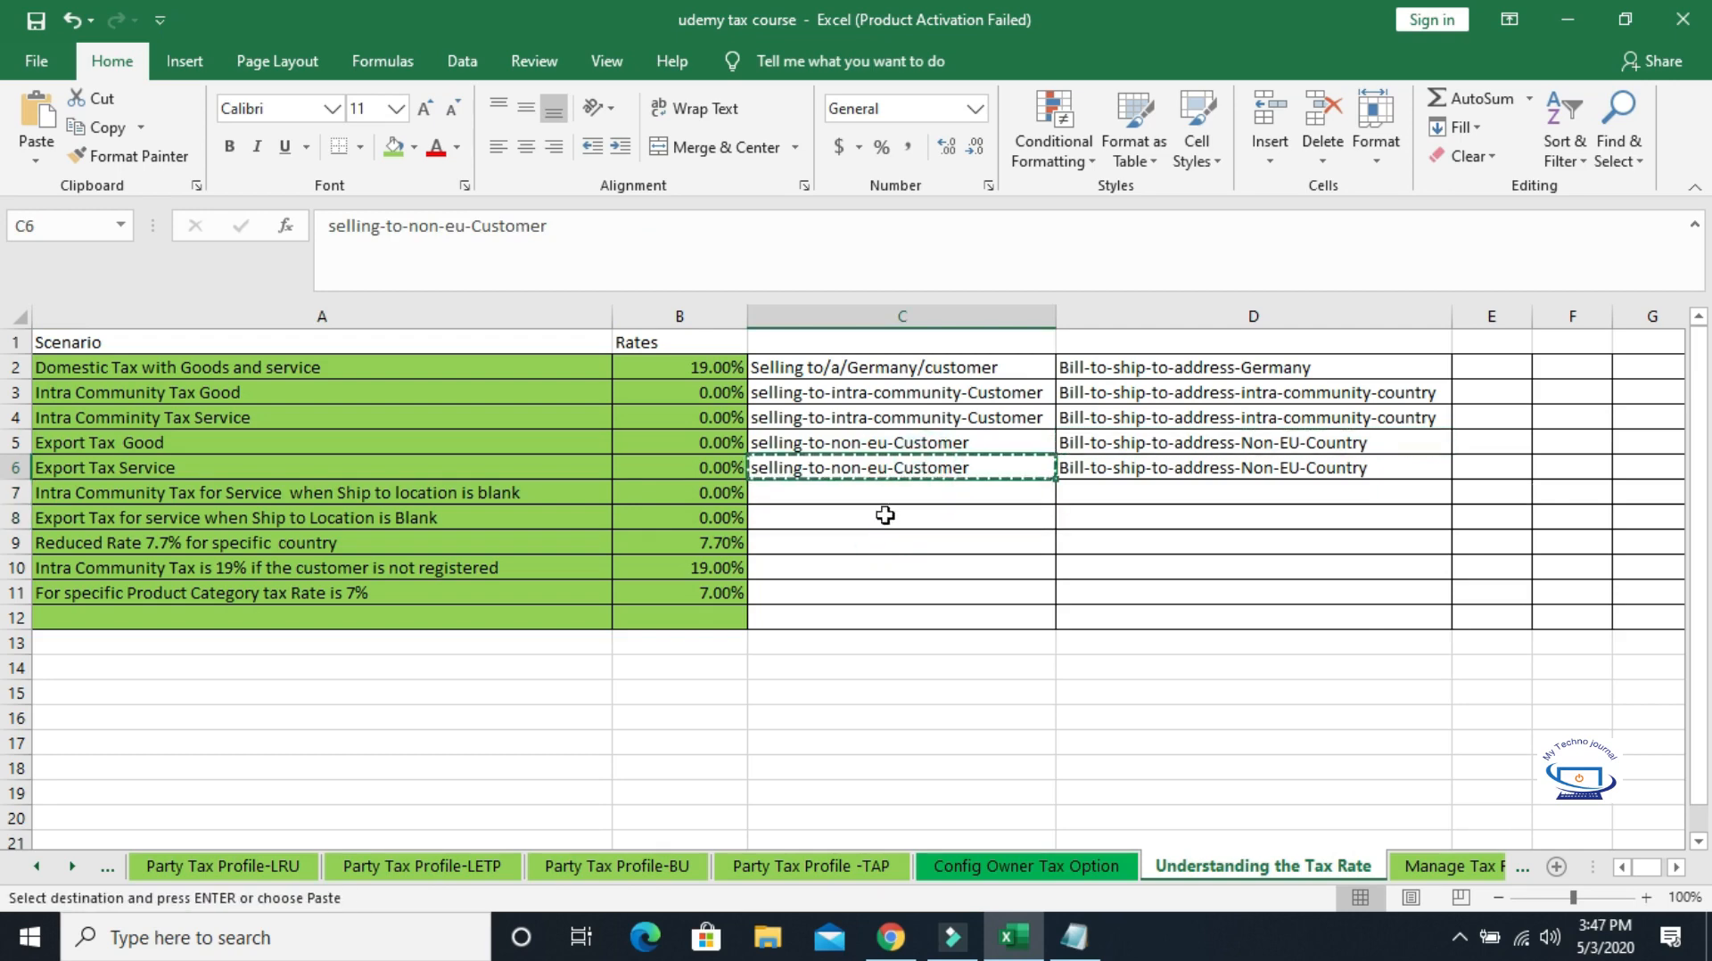
{"action": "left_click", "coordinate": [880, 493]}
{"action": "key", "text": "ctrl+v"}
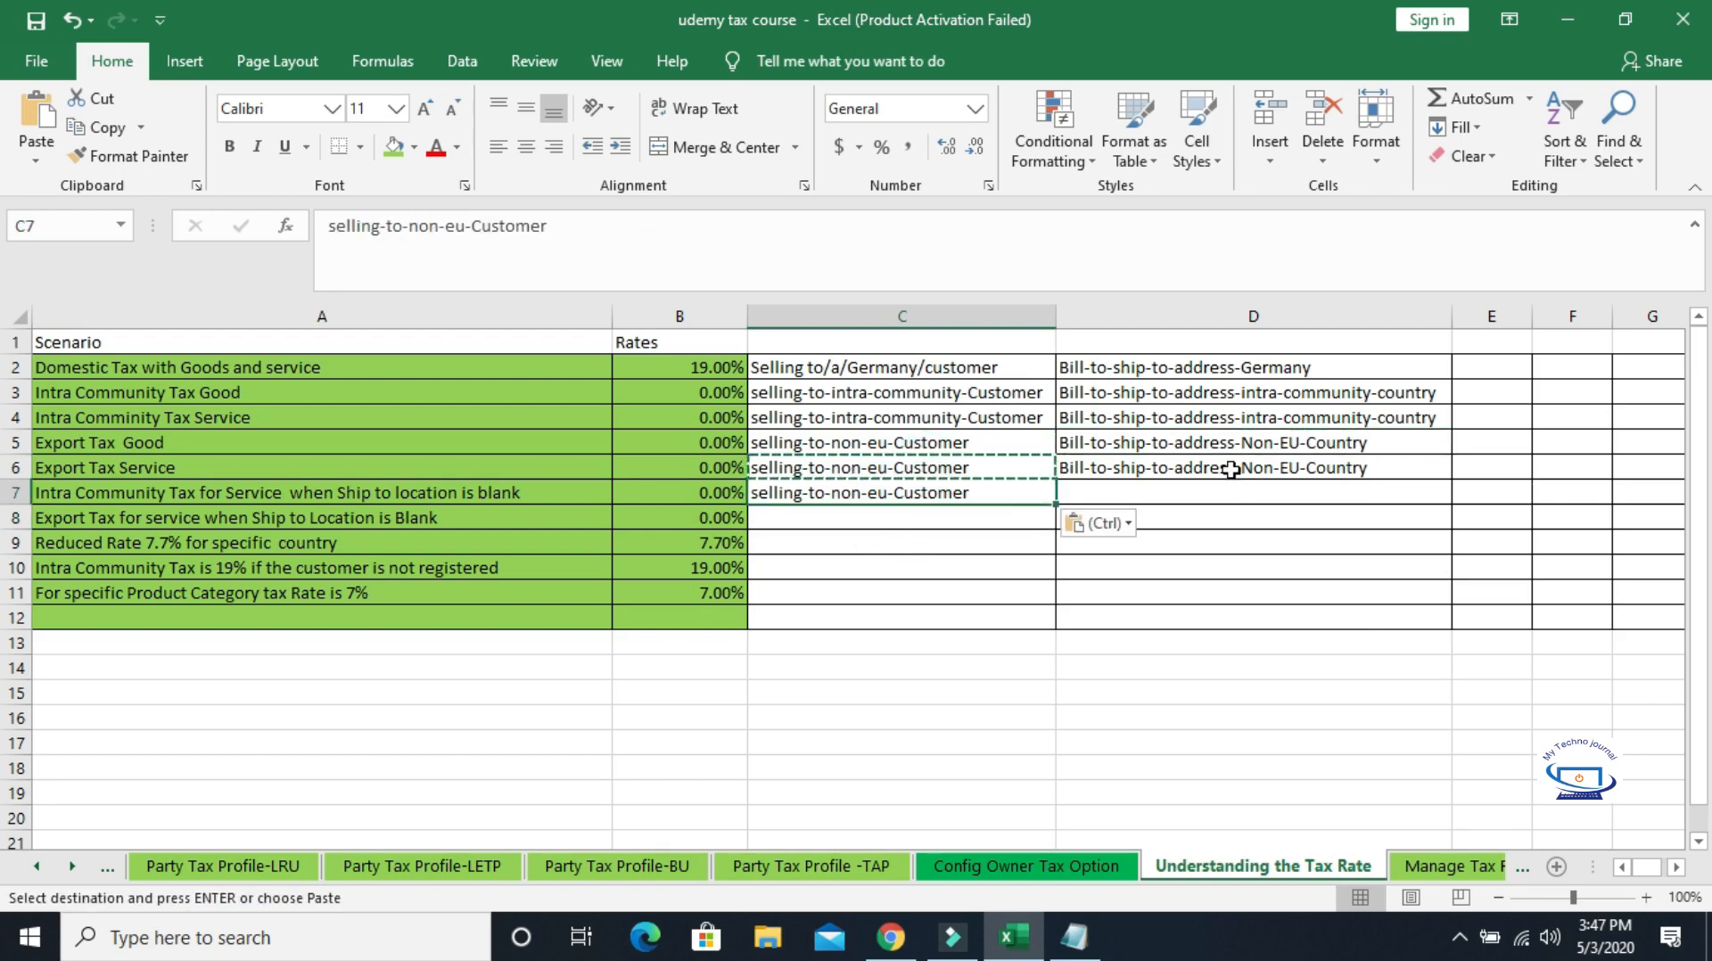
{"action": "left_click", "coordinate": [1232, 470]}
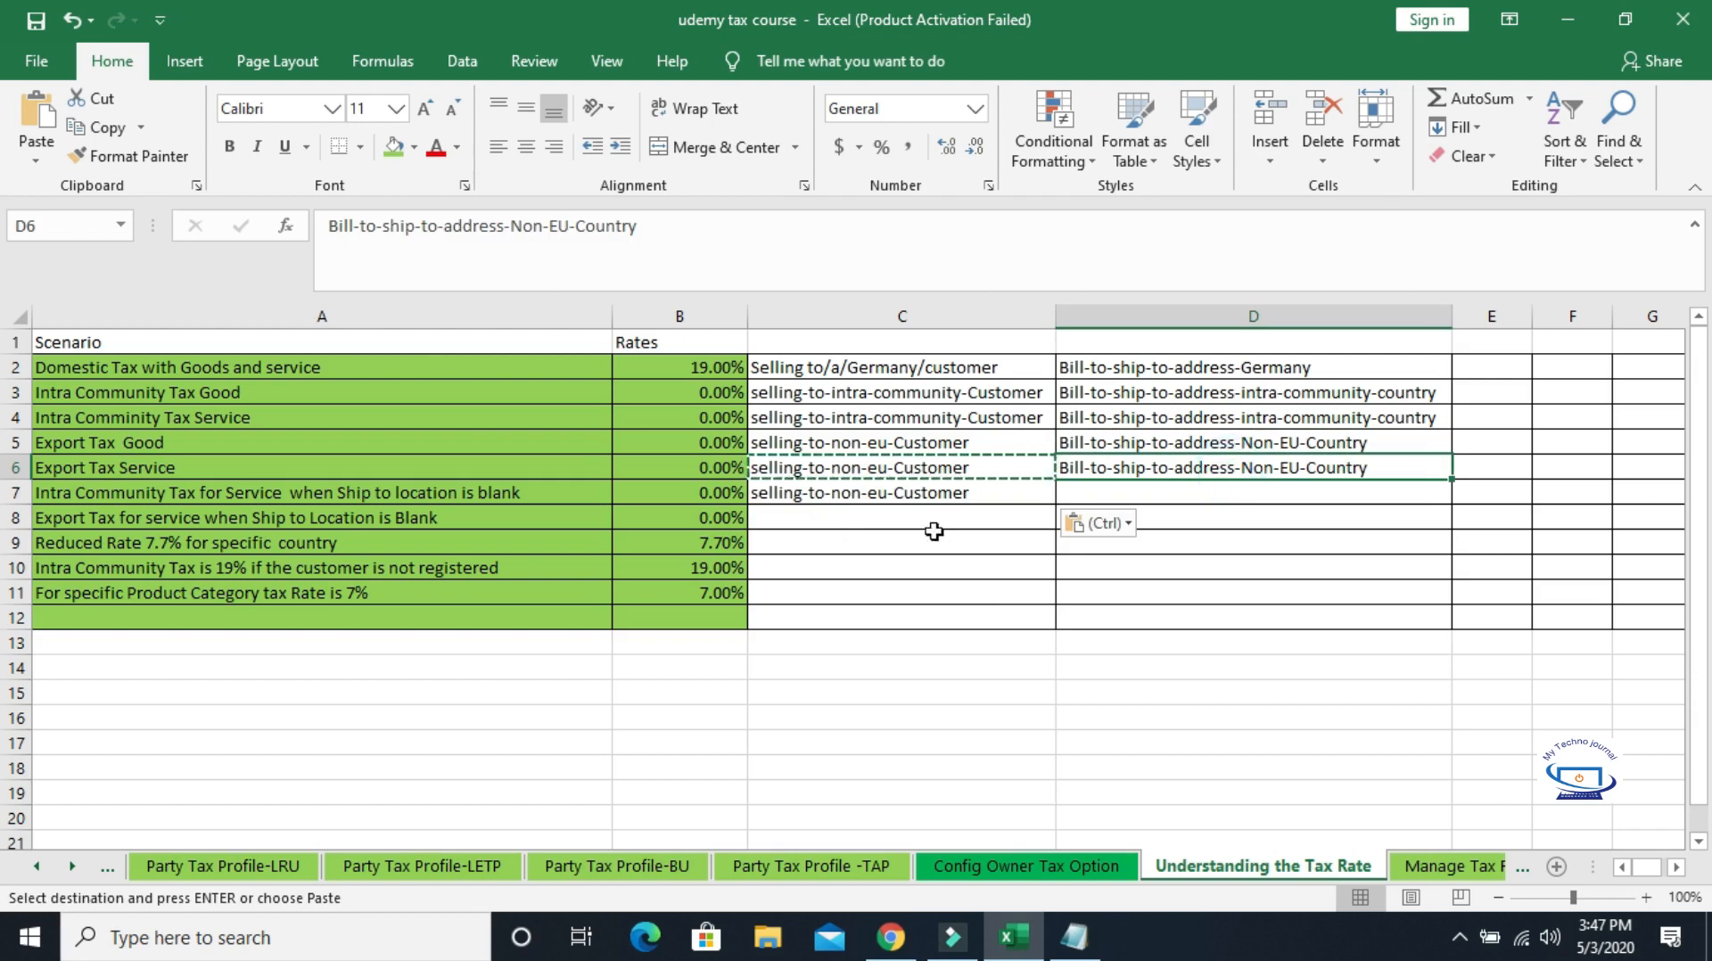
Copy the intra-community customer condition from C4 into C7, replacing its content, for the blank ship-to service scenario.
{"action": "left_click", "coordinate": [877, 426]}
{"action": "key", "text": "ctrl+c"}
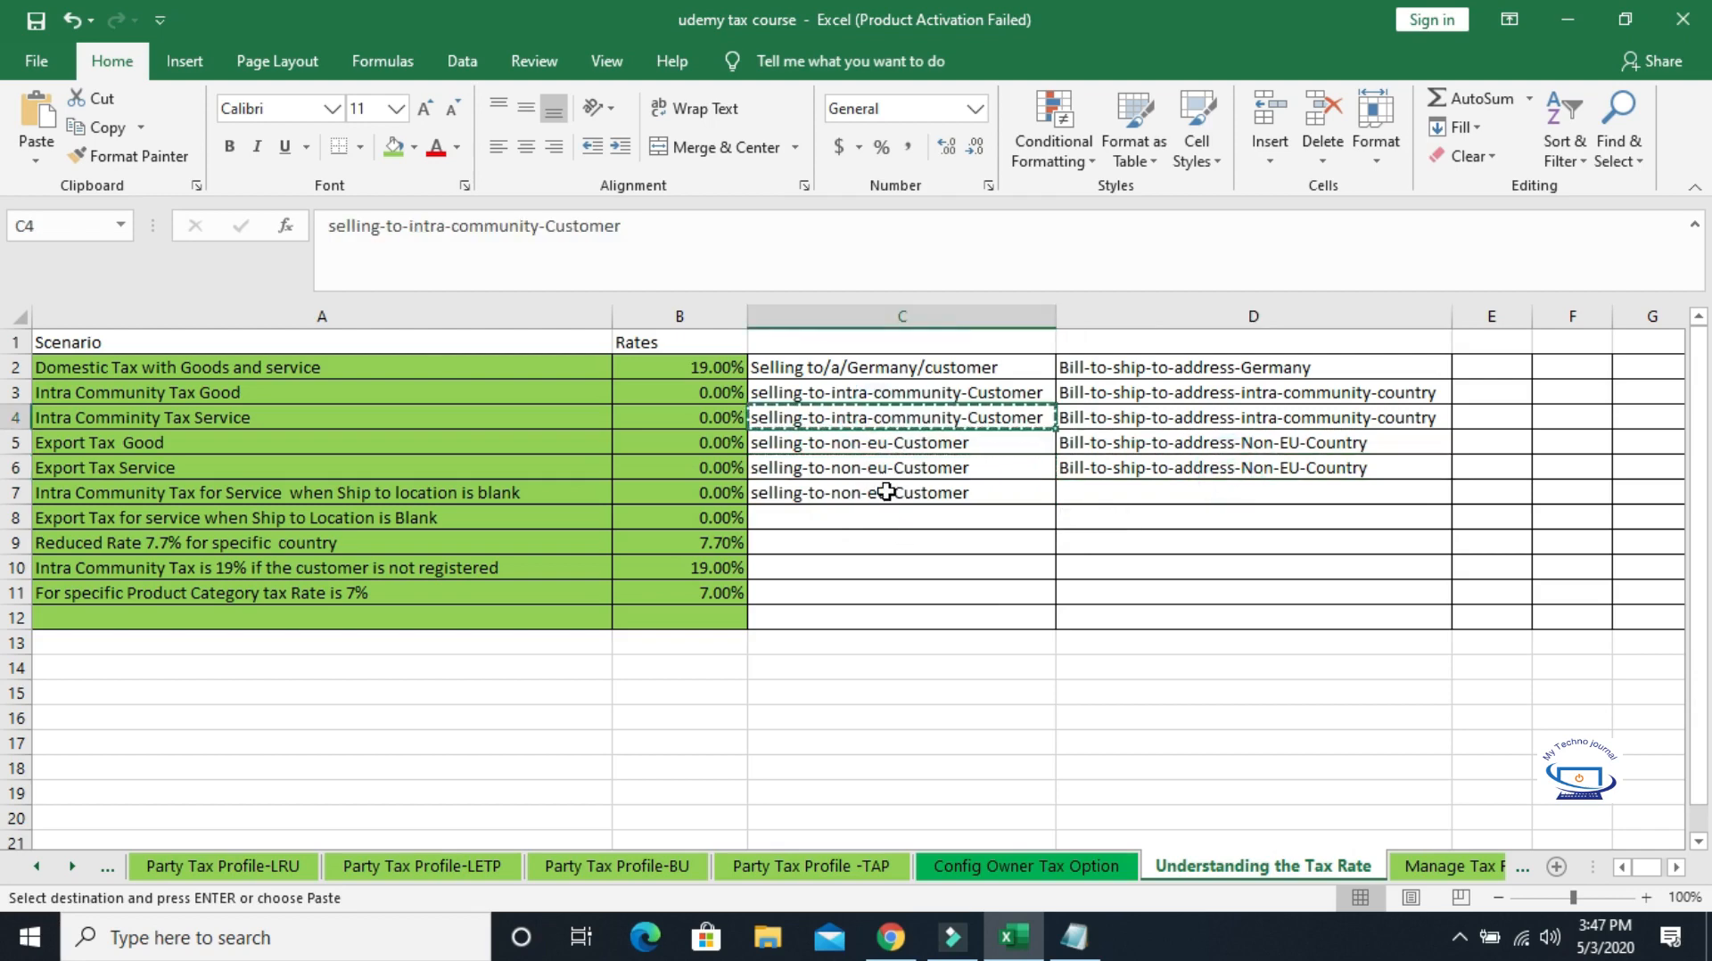
{"action": "left_click", "coordinate": [889, 491]}
{"action": "key", "text": "ctrl+v"}
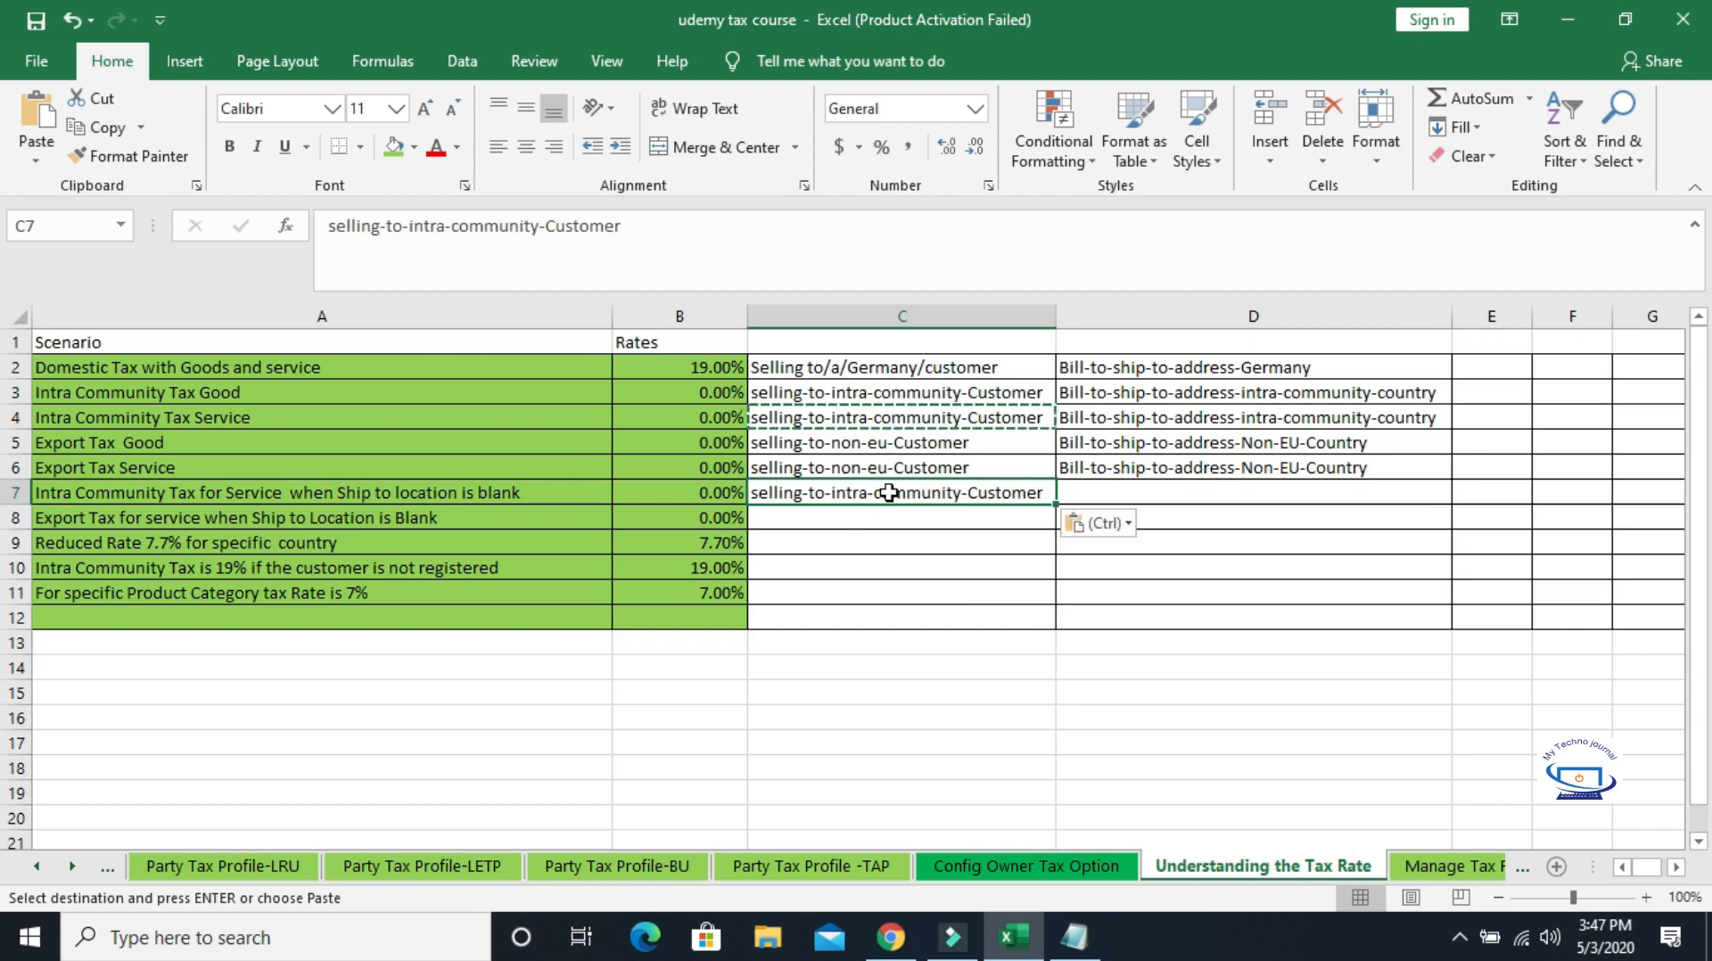
Copy the intra-community address condition from D4 into D7 for the service scenario with blank ship-to location.
{"action": "left_click", "coordinate": [1228, 420]}
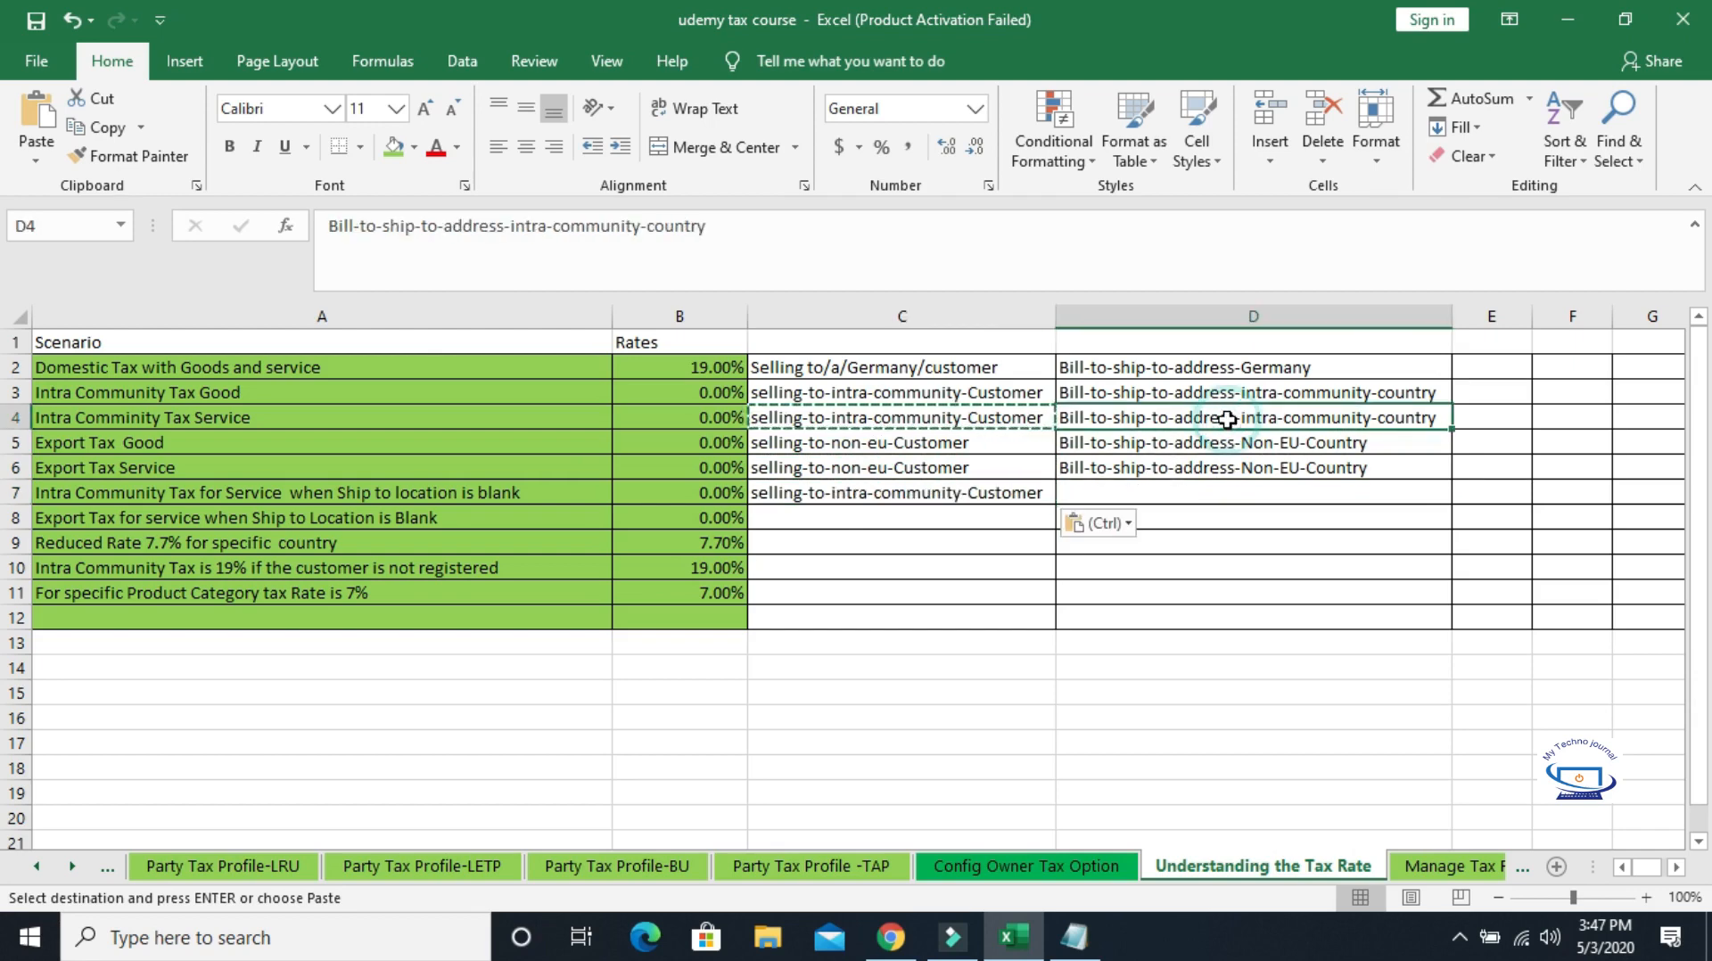
{"action": "key", "text": "ctrl+c"}
{"action": "left_click", "coordinate": [1157, 505]}
{"action": "key", "text": "ctrl+v"}
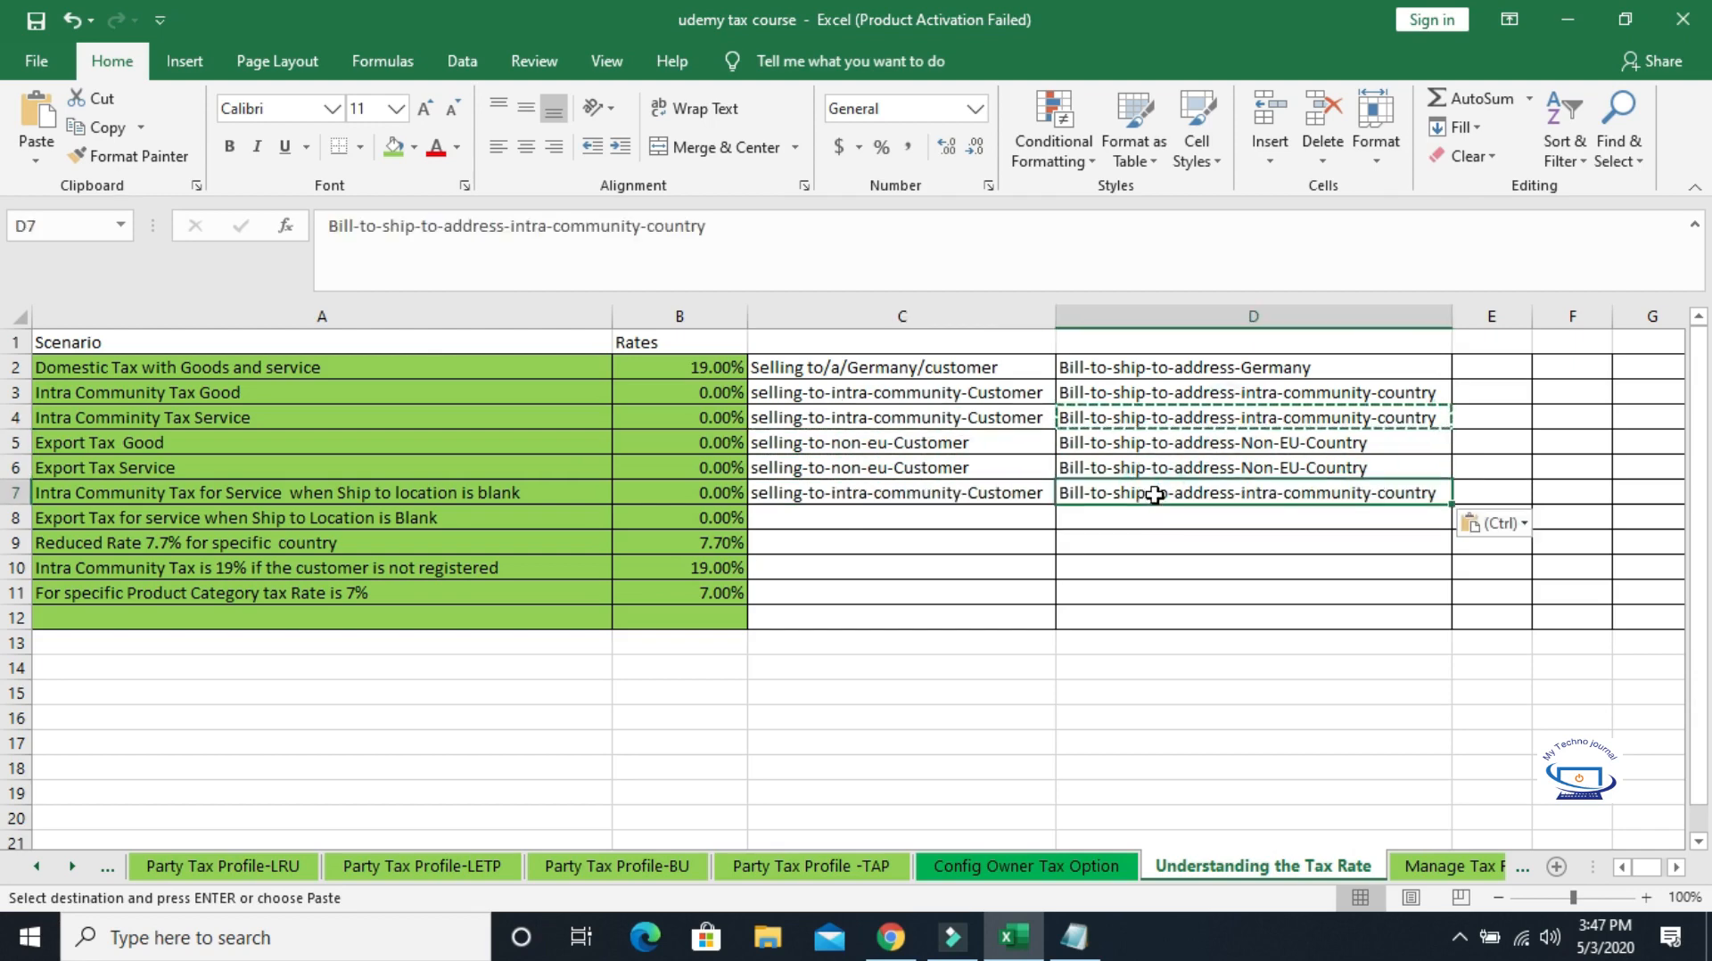
{"action": "key", "text": "Left"}
{"action": "key", "text": "Up"}
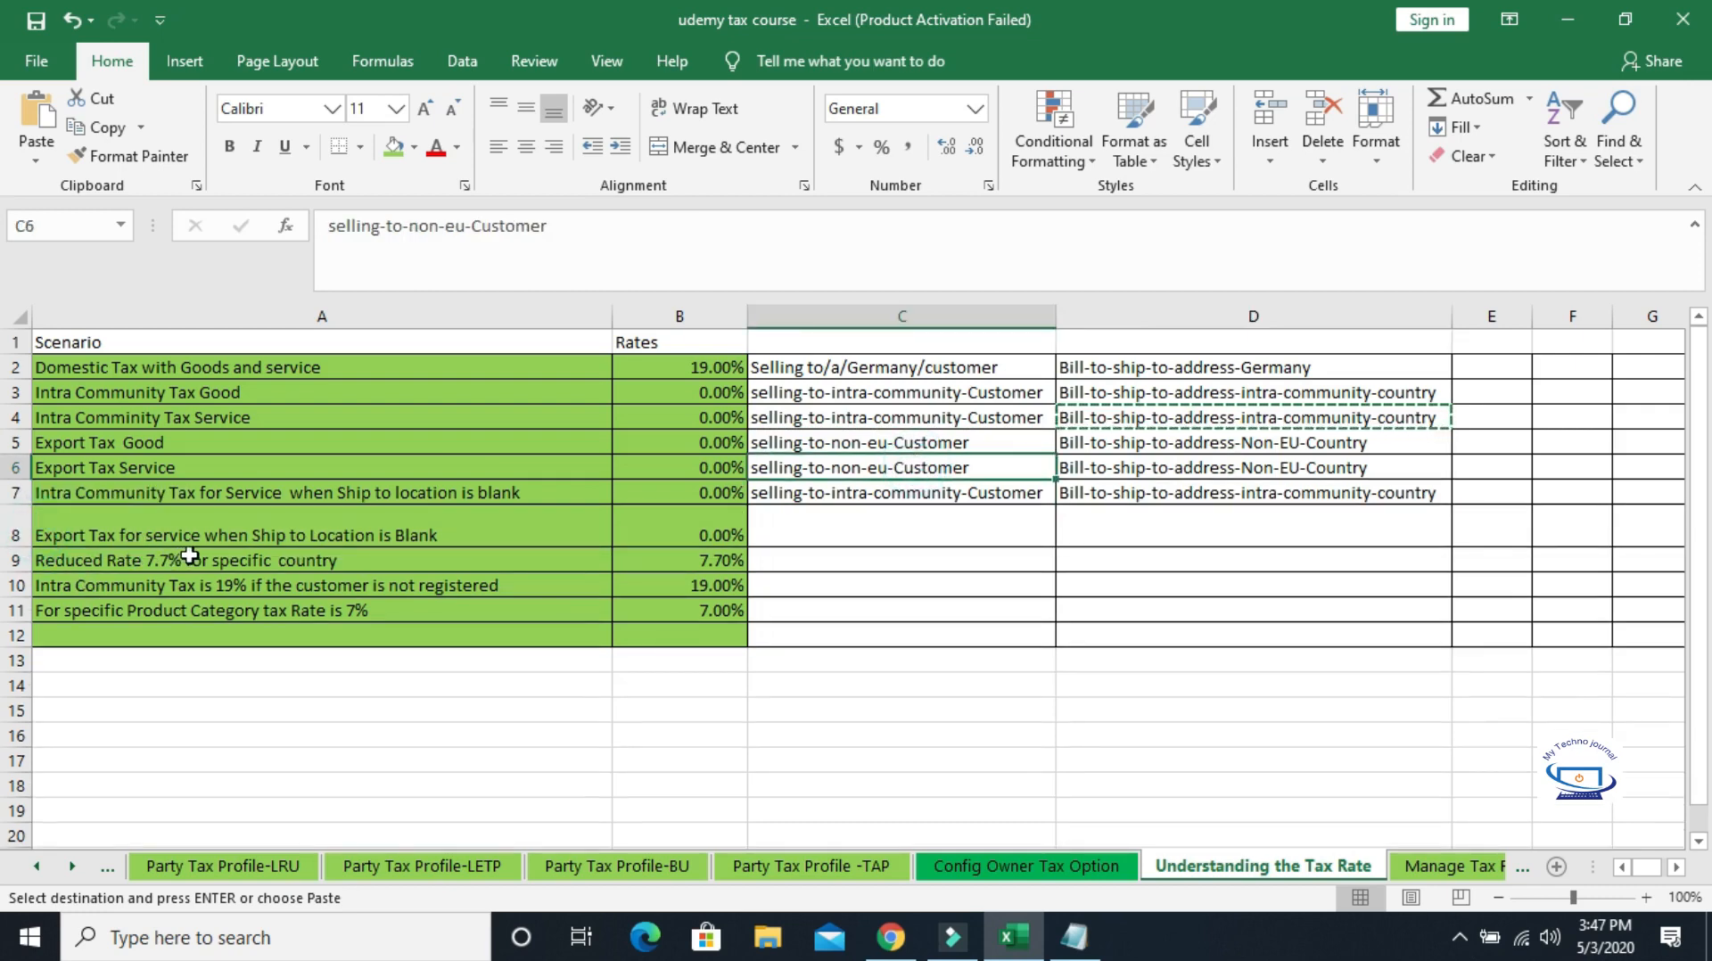
Copy the intra-community customer condition from C7 into C8 for the export service scenario with blank ship-to location.
{"action": "left_click", "coordinate": [846, 502]}
{"action": "key", "text": "ctrl+c"}
{"action": "left_click", "coordinate": [842, 526]}
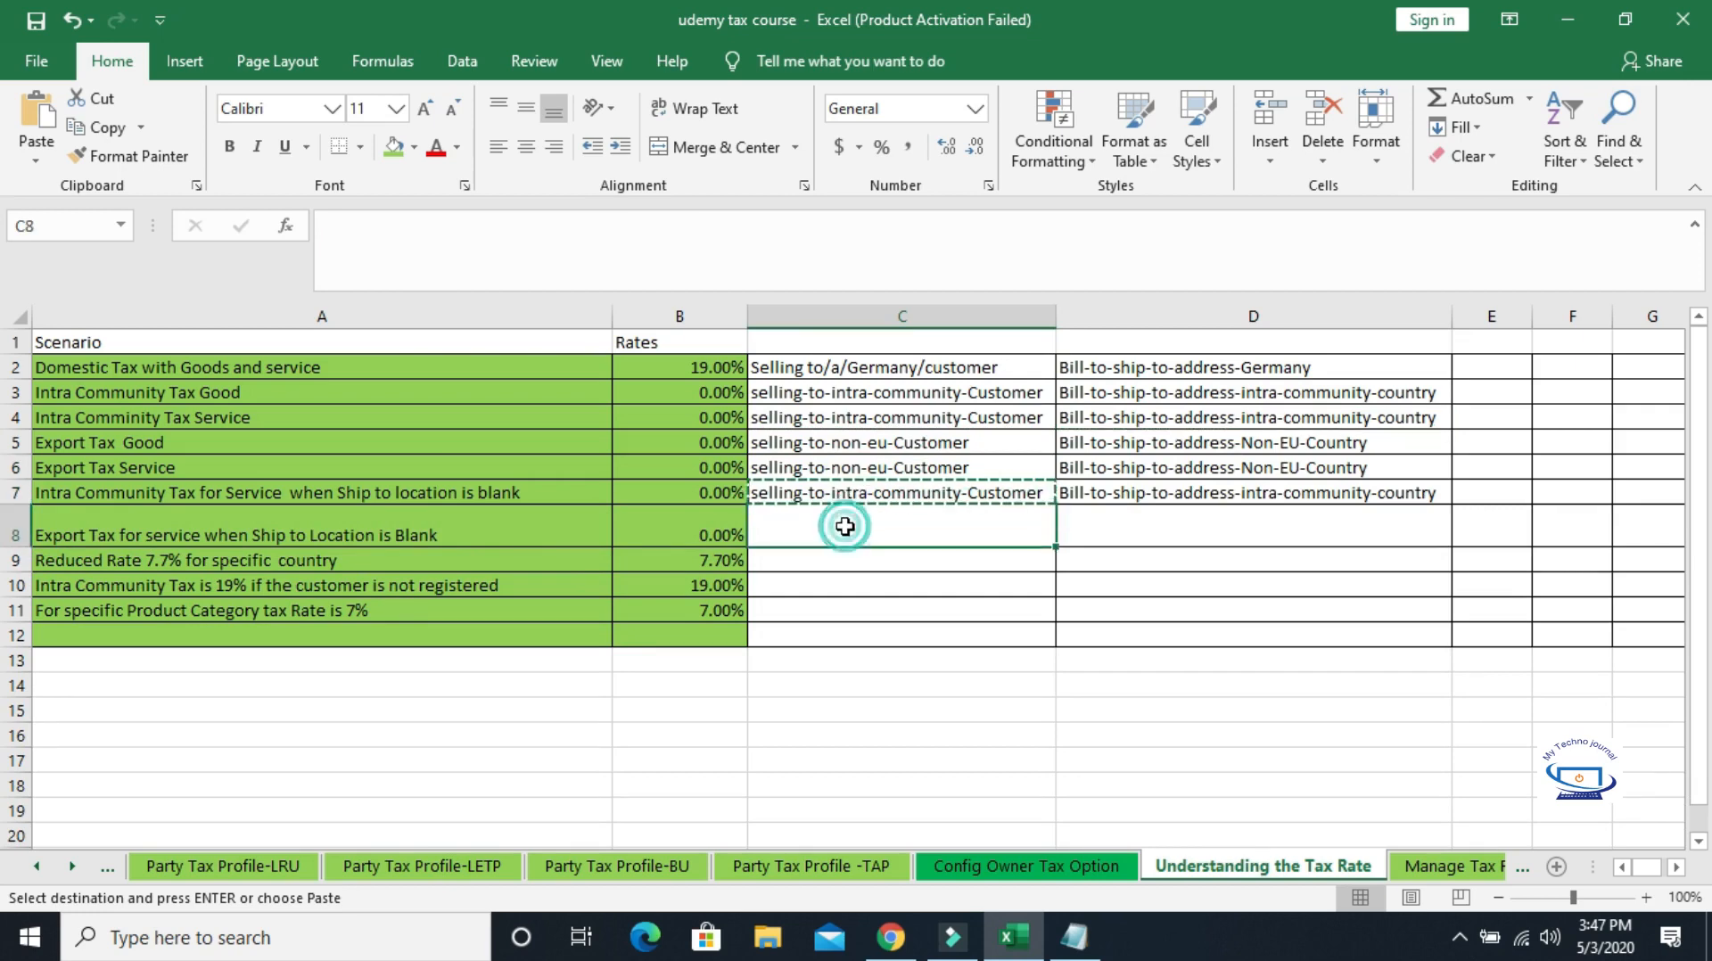
{"action": "key", "text": "ctrl+v"}
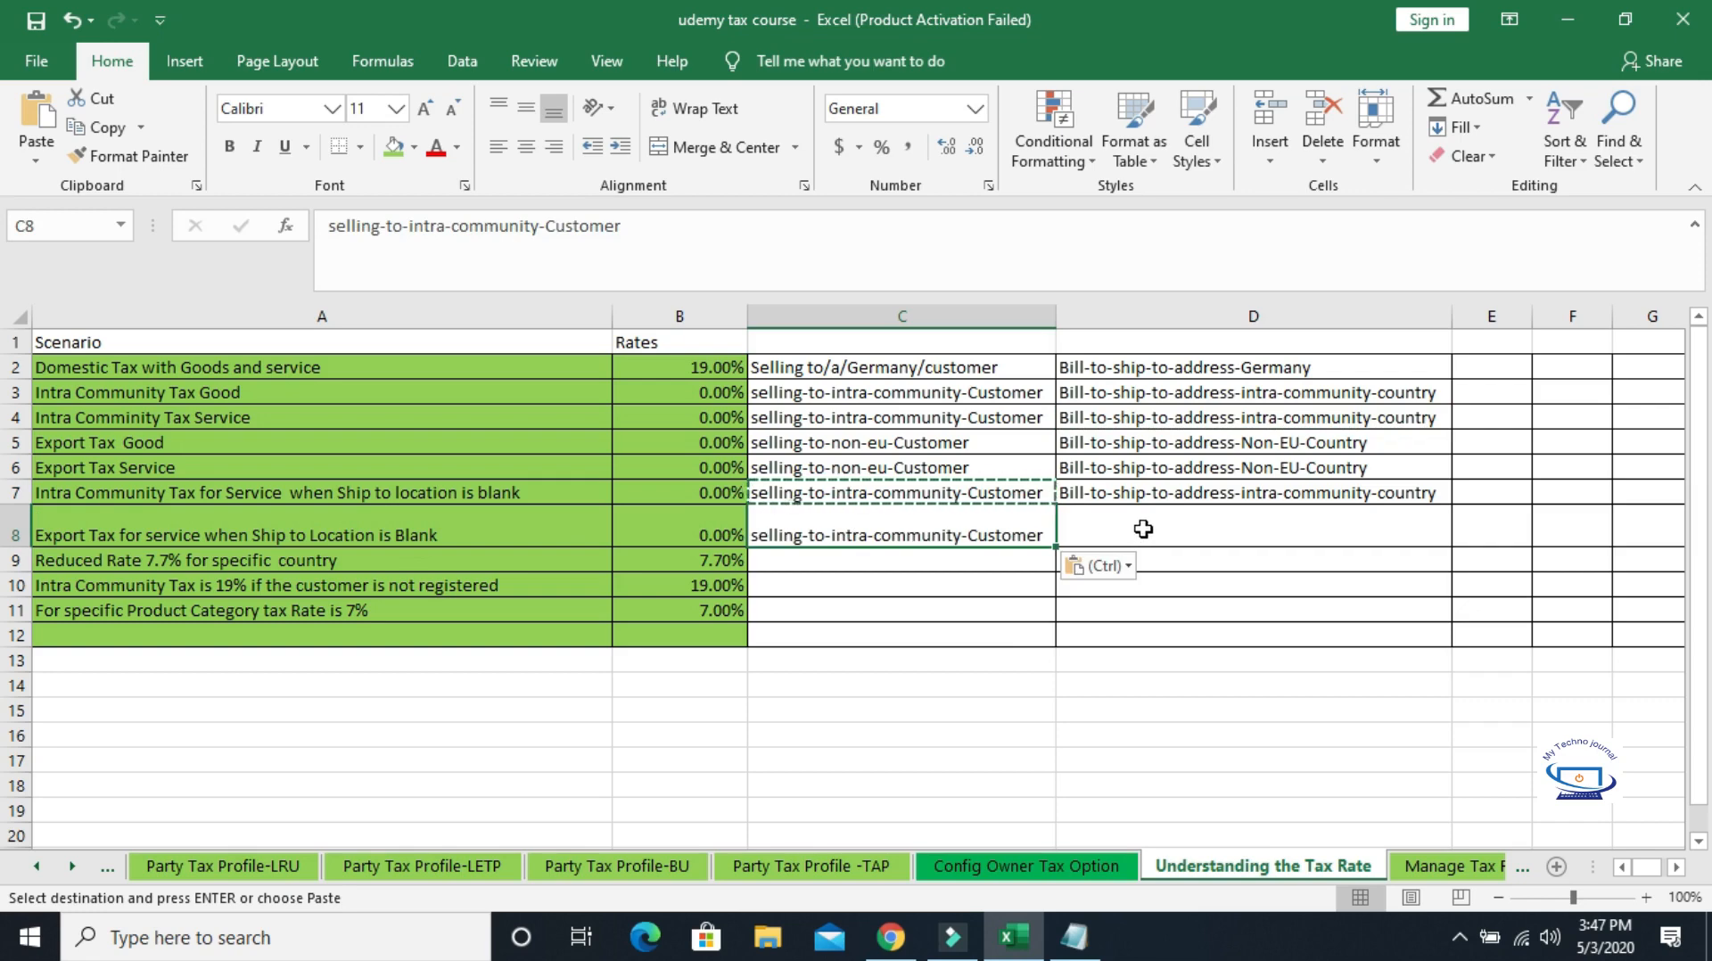
Copy the non-EU address condition from D6 into D8 for the export service scenario with blank ship-to location.
{"action": "left_click", "coordinate": [1170, 466]}
{"action": "key", "text": "ctrl+c"}
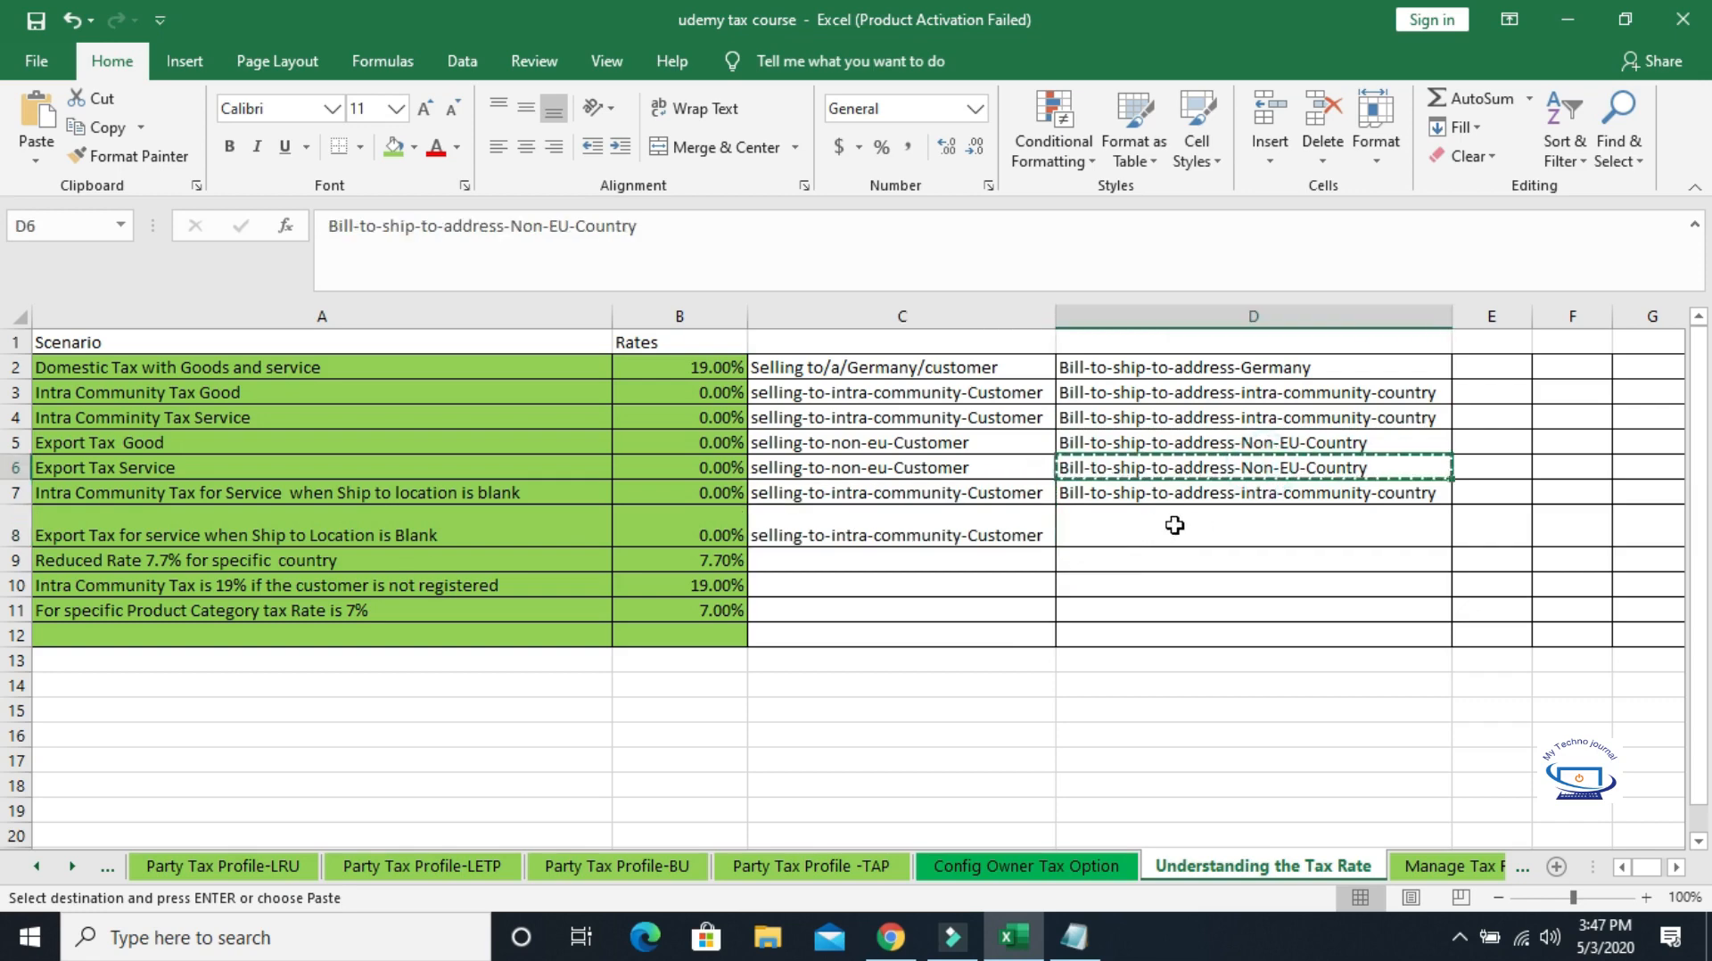
{"action": "left_click", "coordinate": [1175, 526]}
{"action": "key", "text": "ctrl+v"}
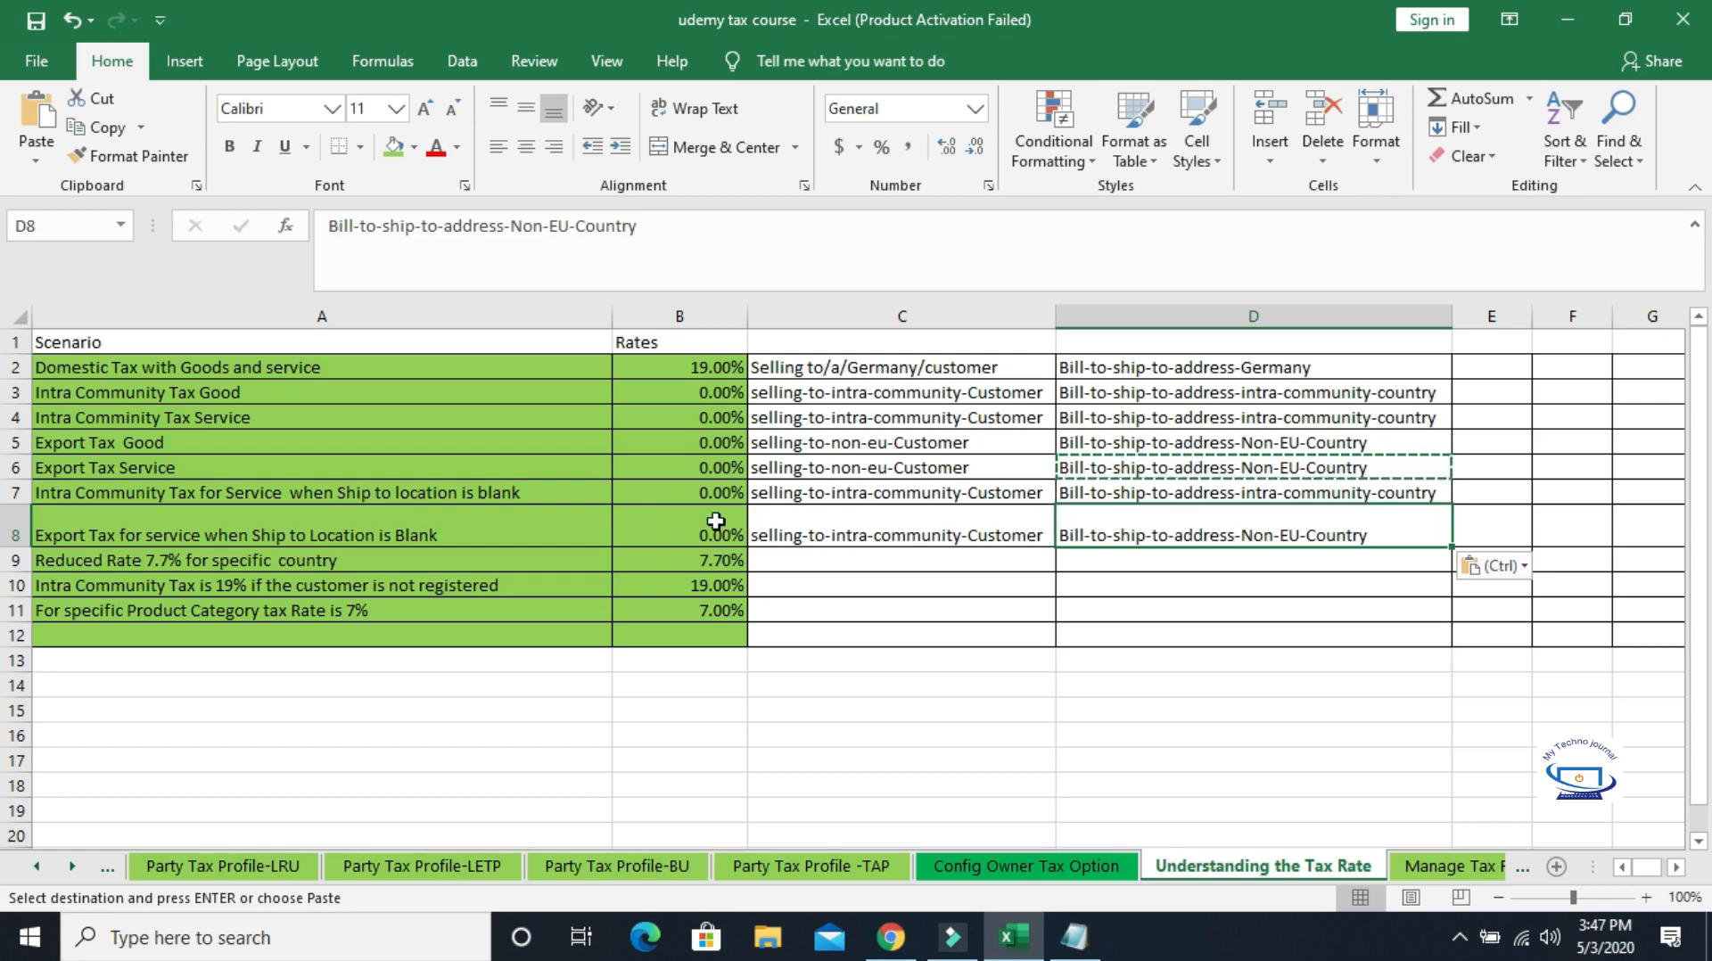
Enter "selling to-swiss-customer" in C9 as the customer condition for the reduced 7.7% rate scenario.
{"action": "left_click", "coordinate": [189, 558]}
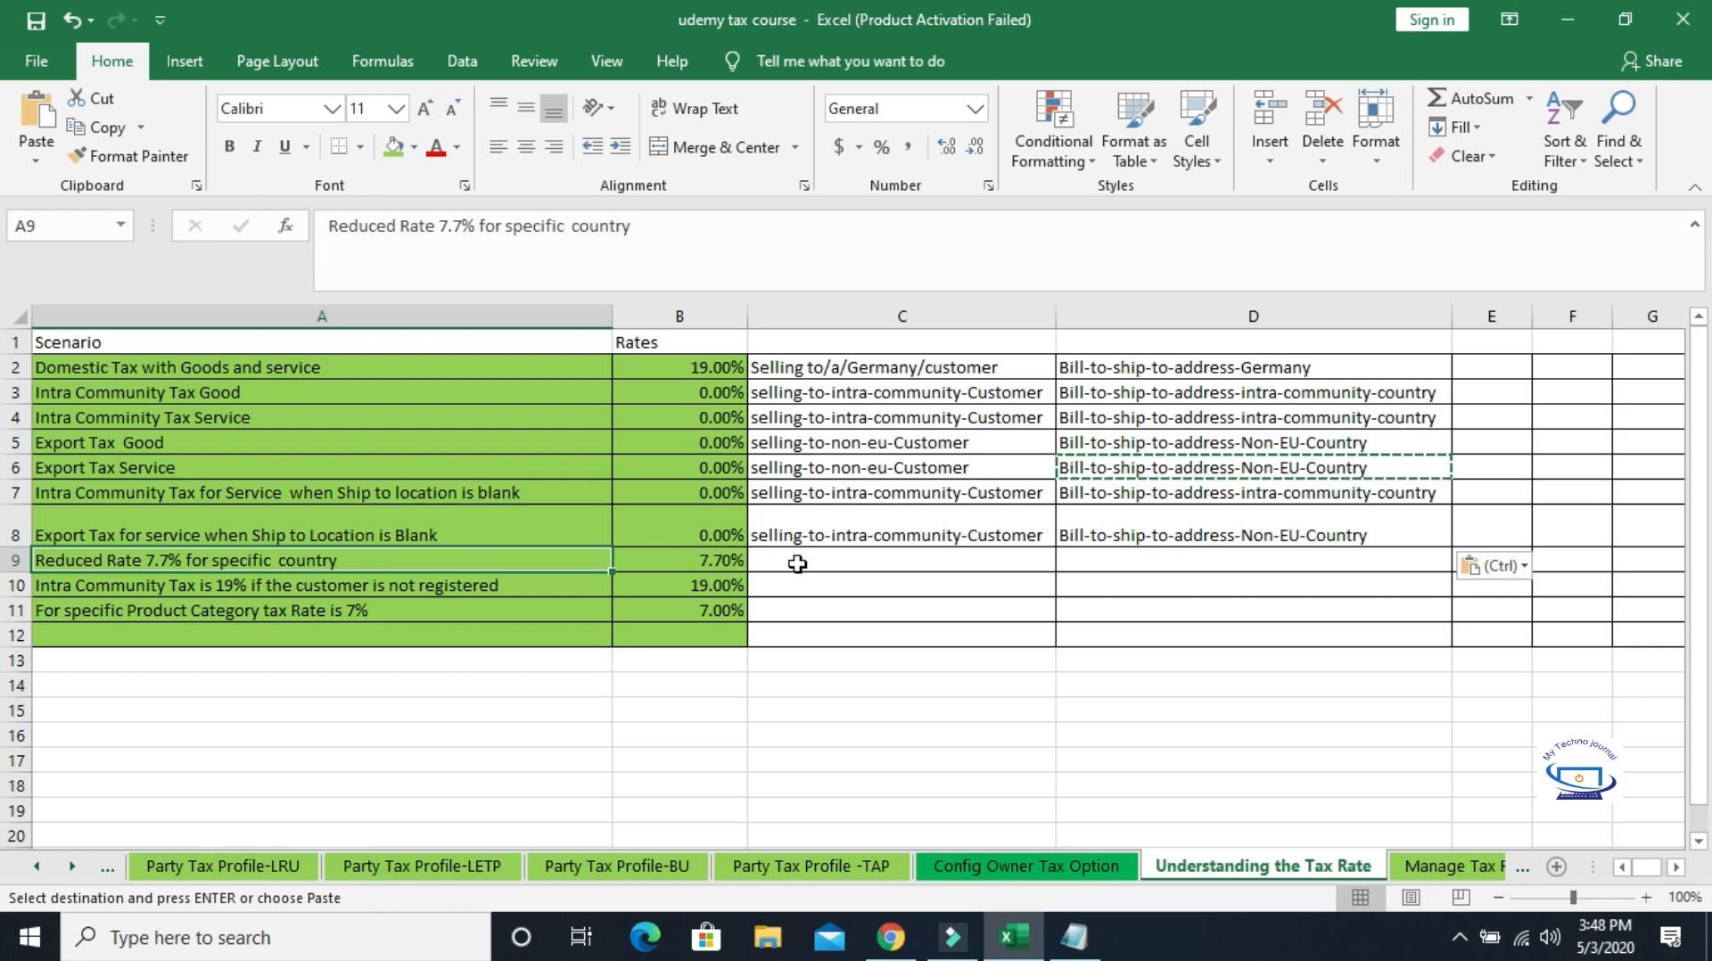
{"action": "left_click", "coordinate": [798, 564]}
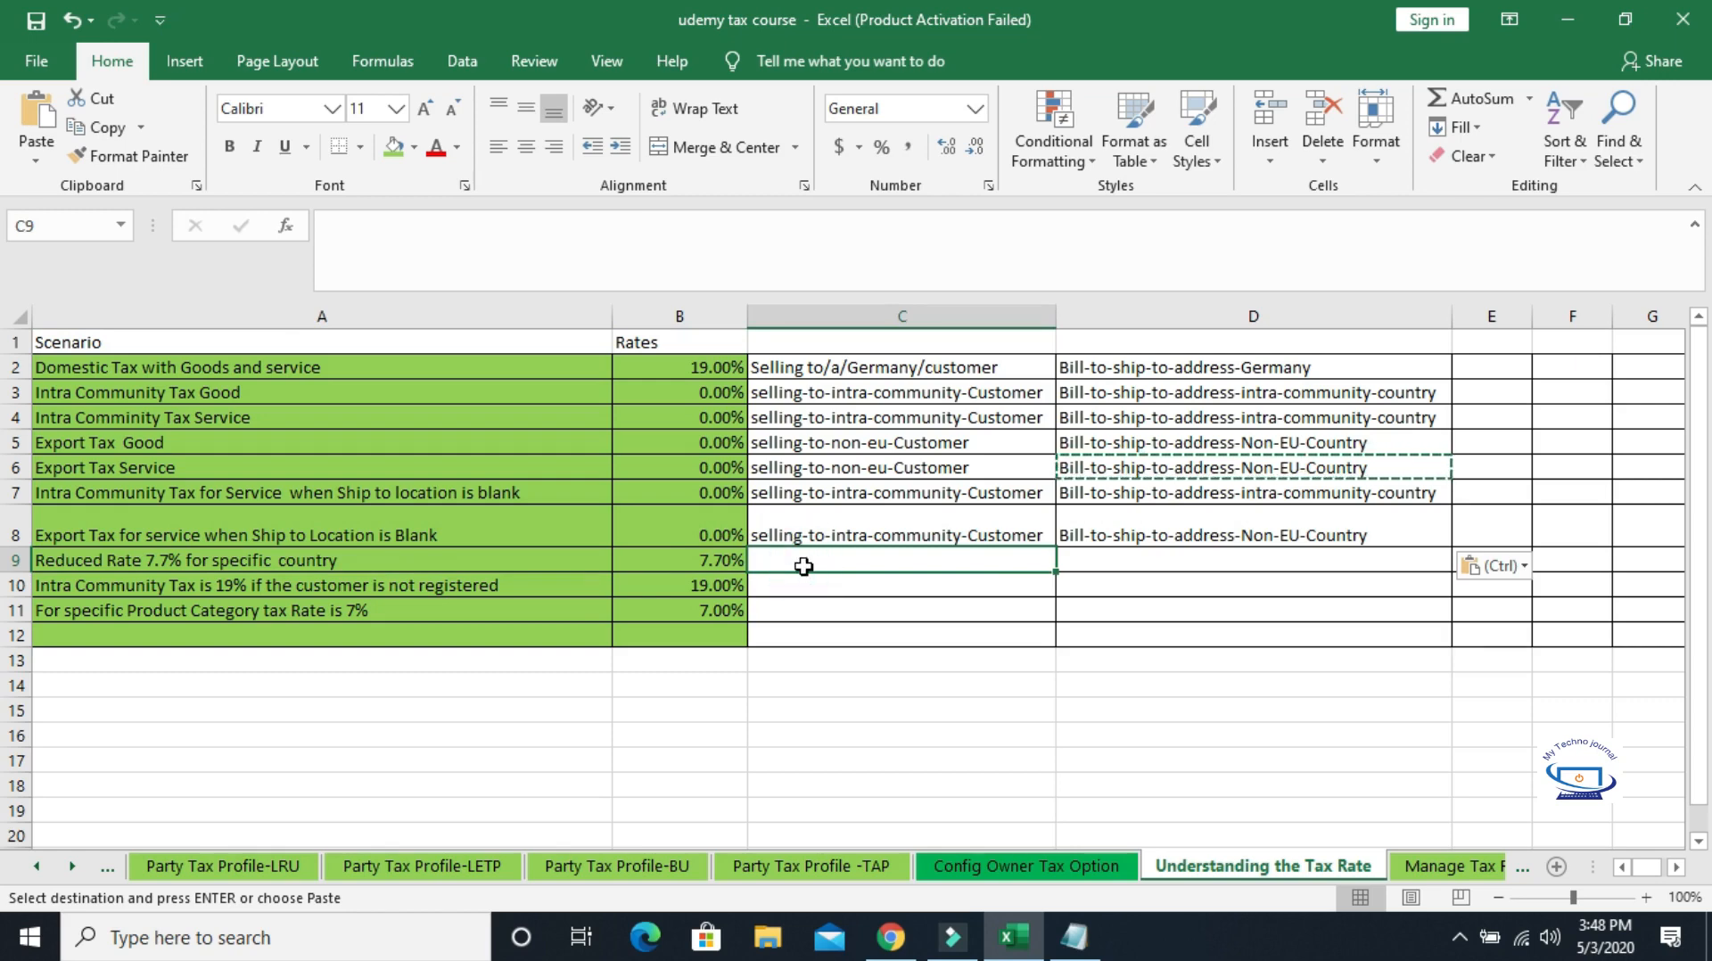
{"action": "type", "text": "sell"}
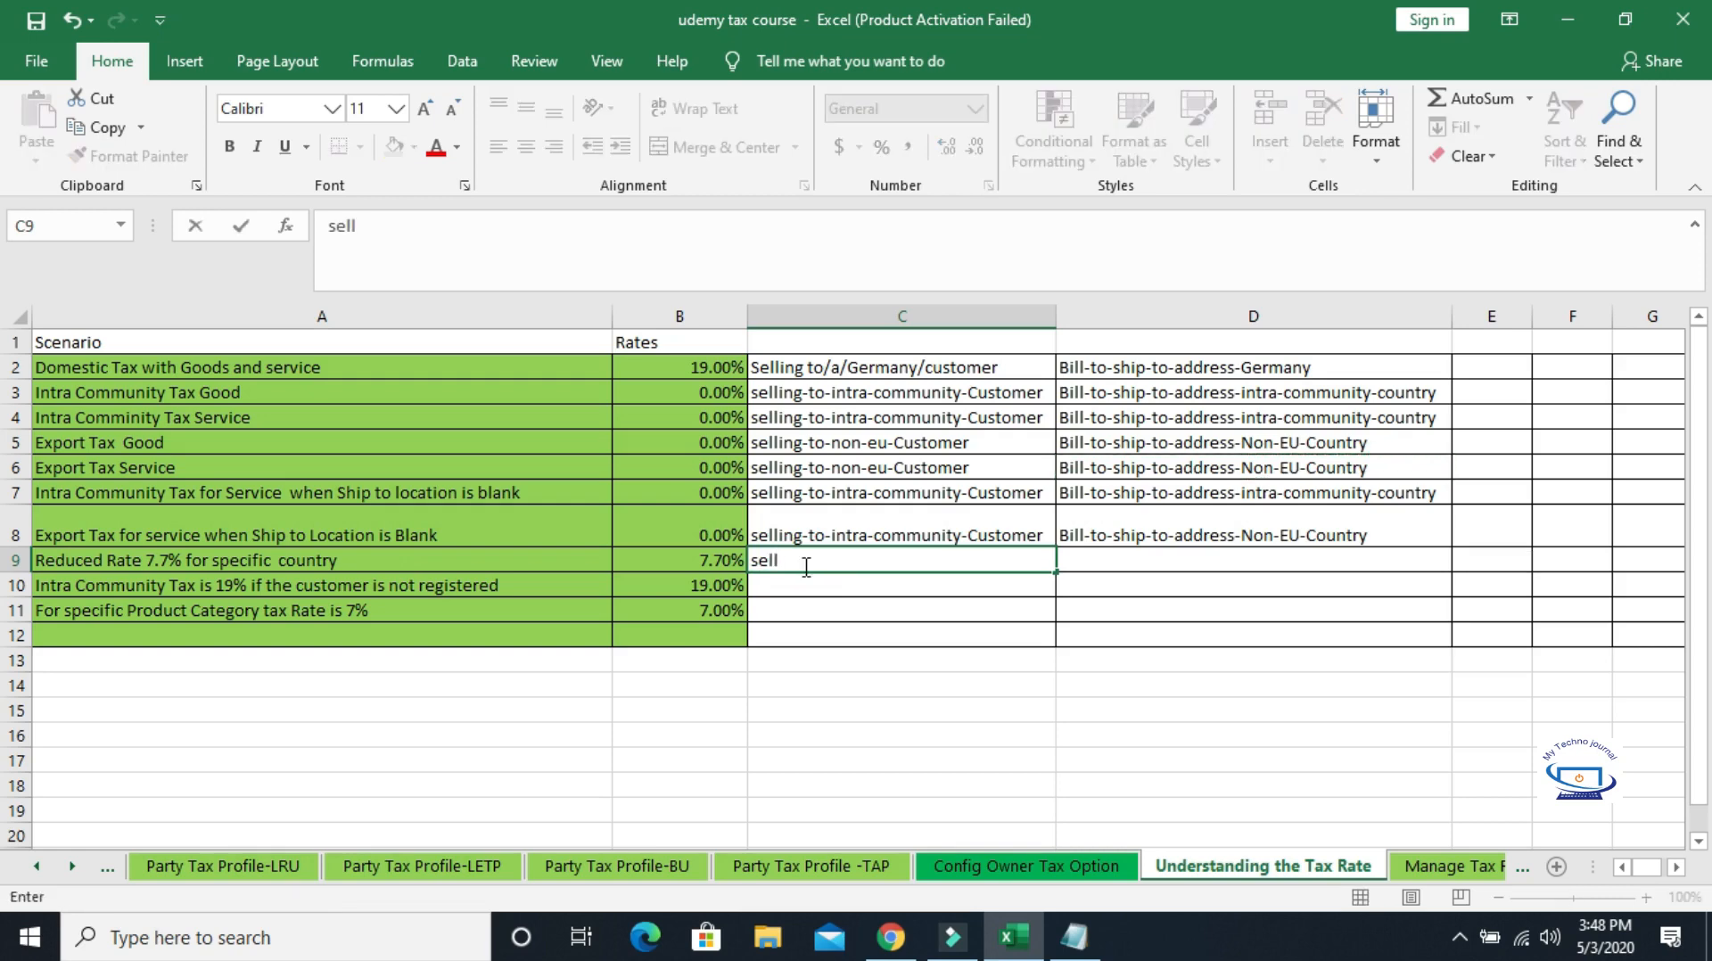
{"action": "type", "text": "ing"}
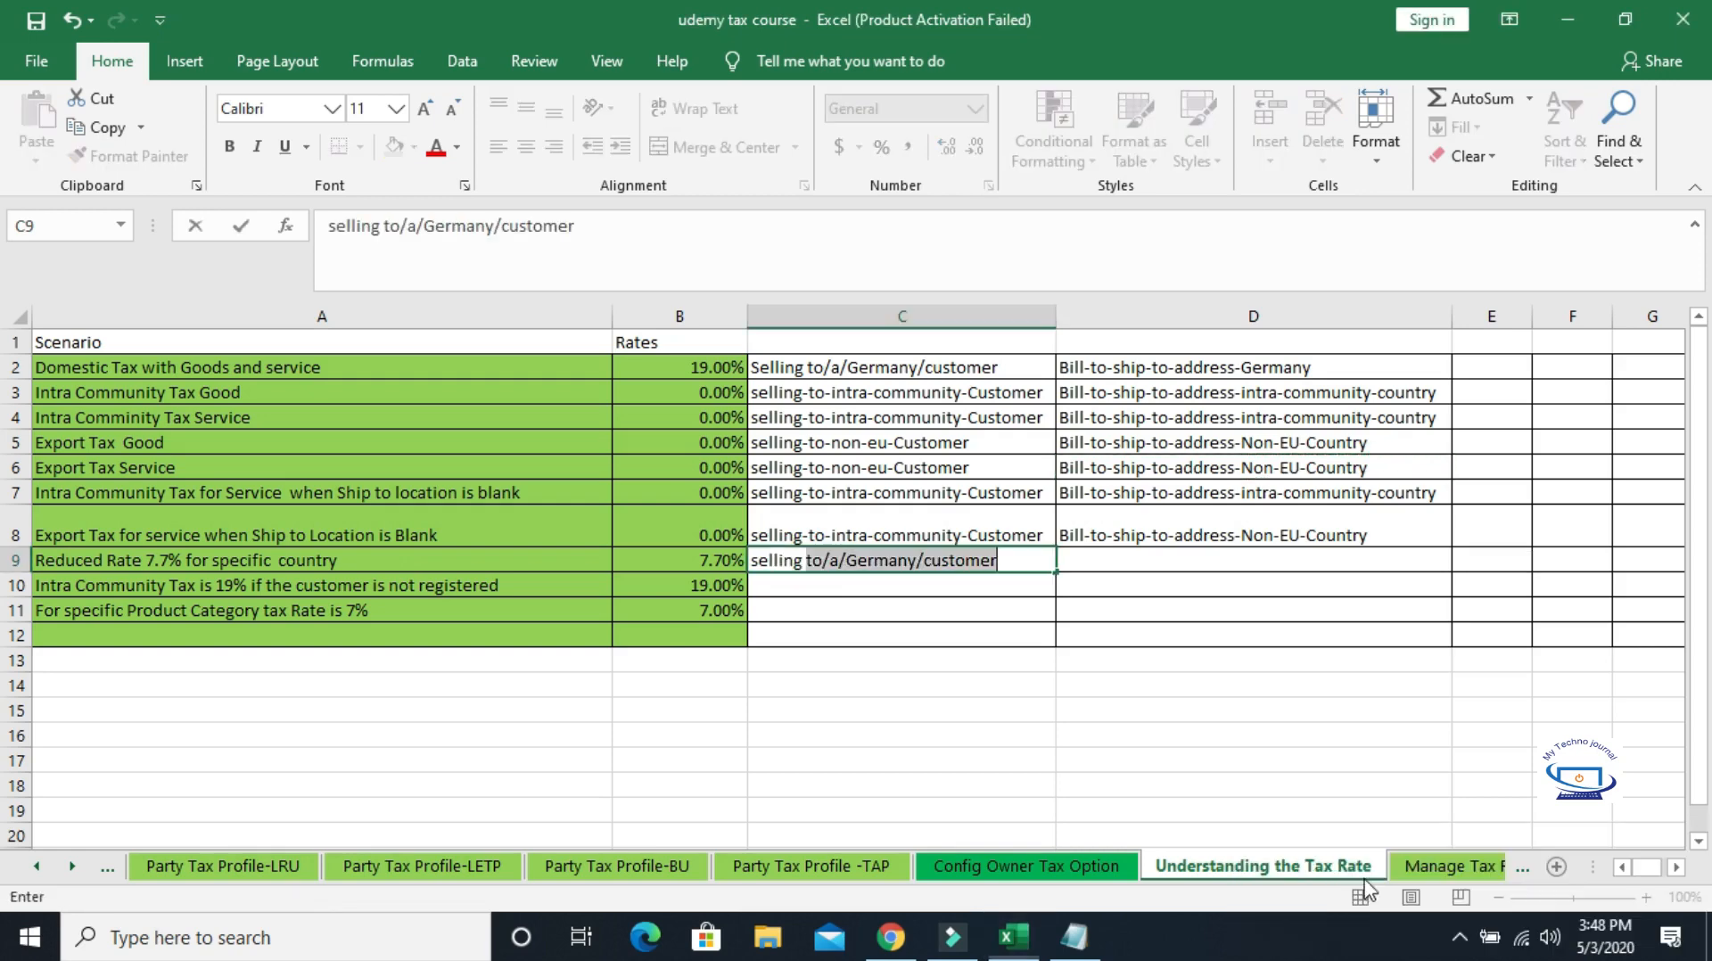
{"action": "left_click", "coordinate": [1015, 561]}
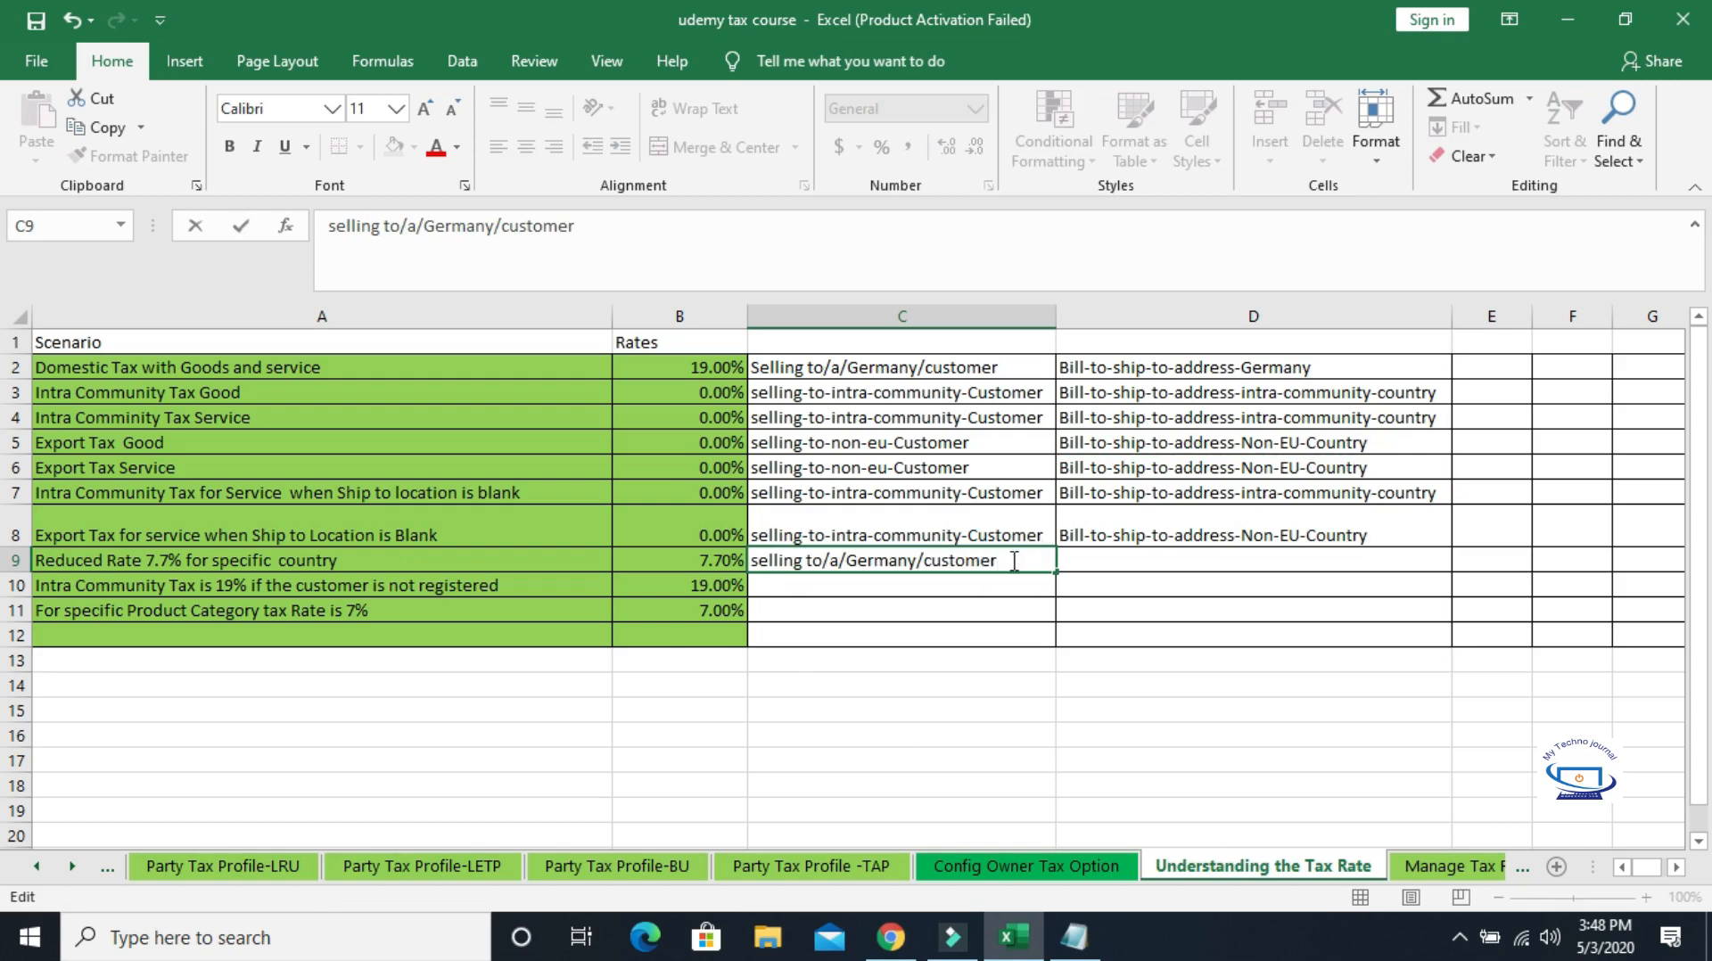
{"action": "key", "text": "BackSpace"}
{"action": "key", "text": "BackSpace"}
{"action": "key", "text": "BackSpace"}
{"action": "key", "text": "BackSpace"}
{"action": "key", "text": "BackSpace"}
{"action": "key", "text": "BackSpace"}
{"action": "key", "text": "BackSpace"}
{"action": "key", "text": "BackSpace"}
{"action": "key", "text": "BackSpace"}
{"action": "key", "text": "BackSpace"}
{"action": "key", "text": "BackSpace"}
{"action": "key", "text": "BackSpace"}
{"action": "key", "text": "BackSpace"}
{"action": "key", "text": "BackSpace"}
{"action": "key", "text": "BackSpace"}
{"action": "key", "text": "BackSpace"}
{"action": "key", "text": "BackSpace"}
{"action": "key", "text": "BackSpace"}
{"action": "key", "text": "BackSpace"}
{"action": "key", "text": "BackSpace"}
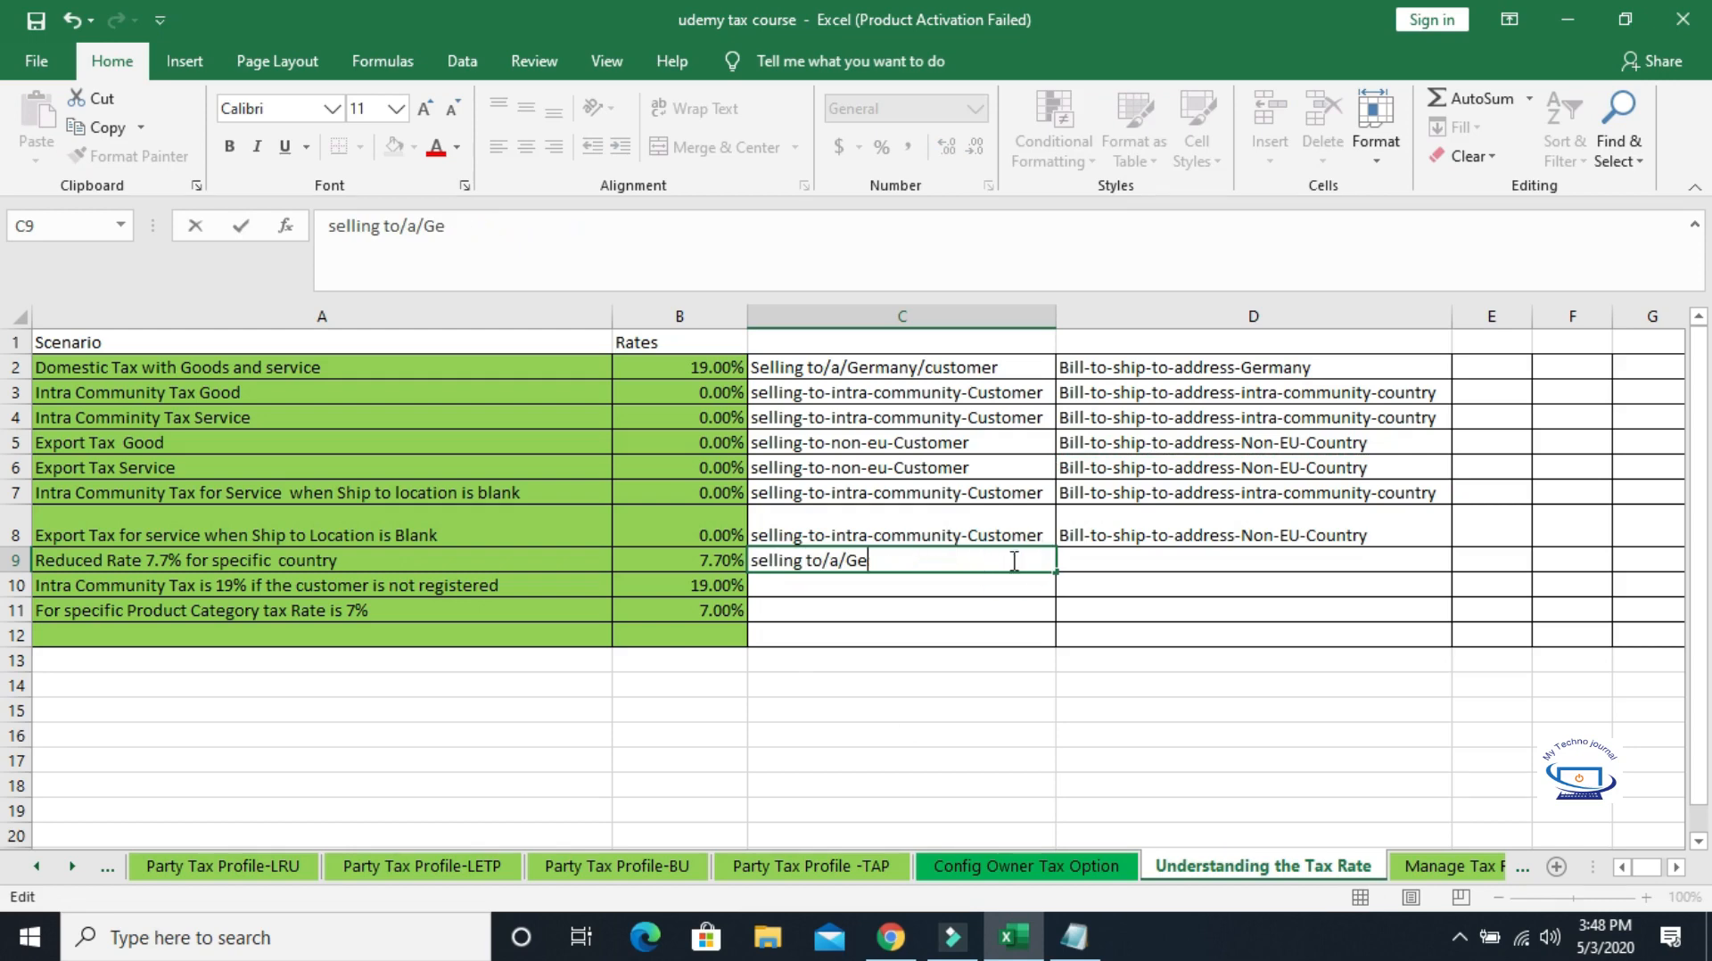
{"action": "key", "text": "BackSpace"}
{"action": "type", "text": "to"}
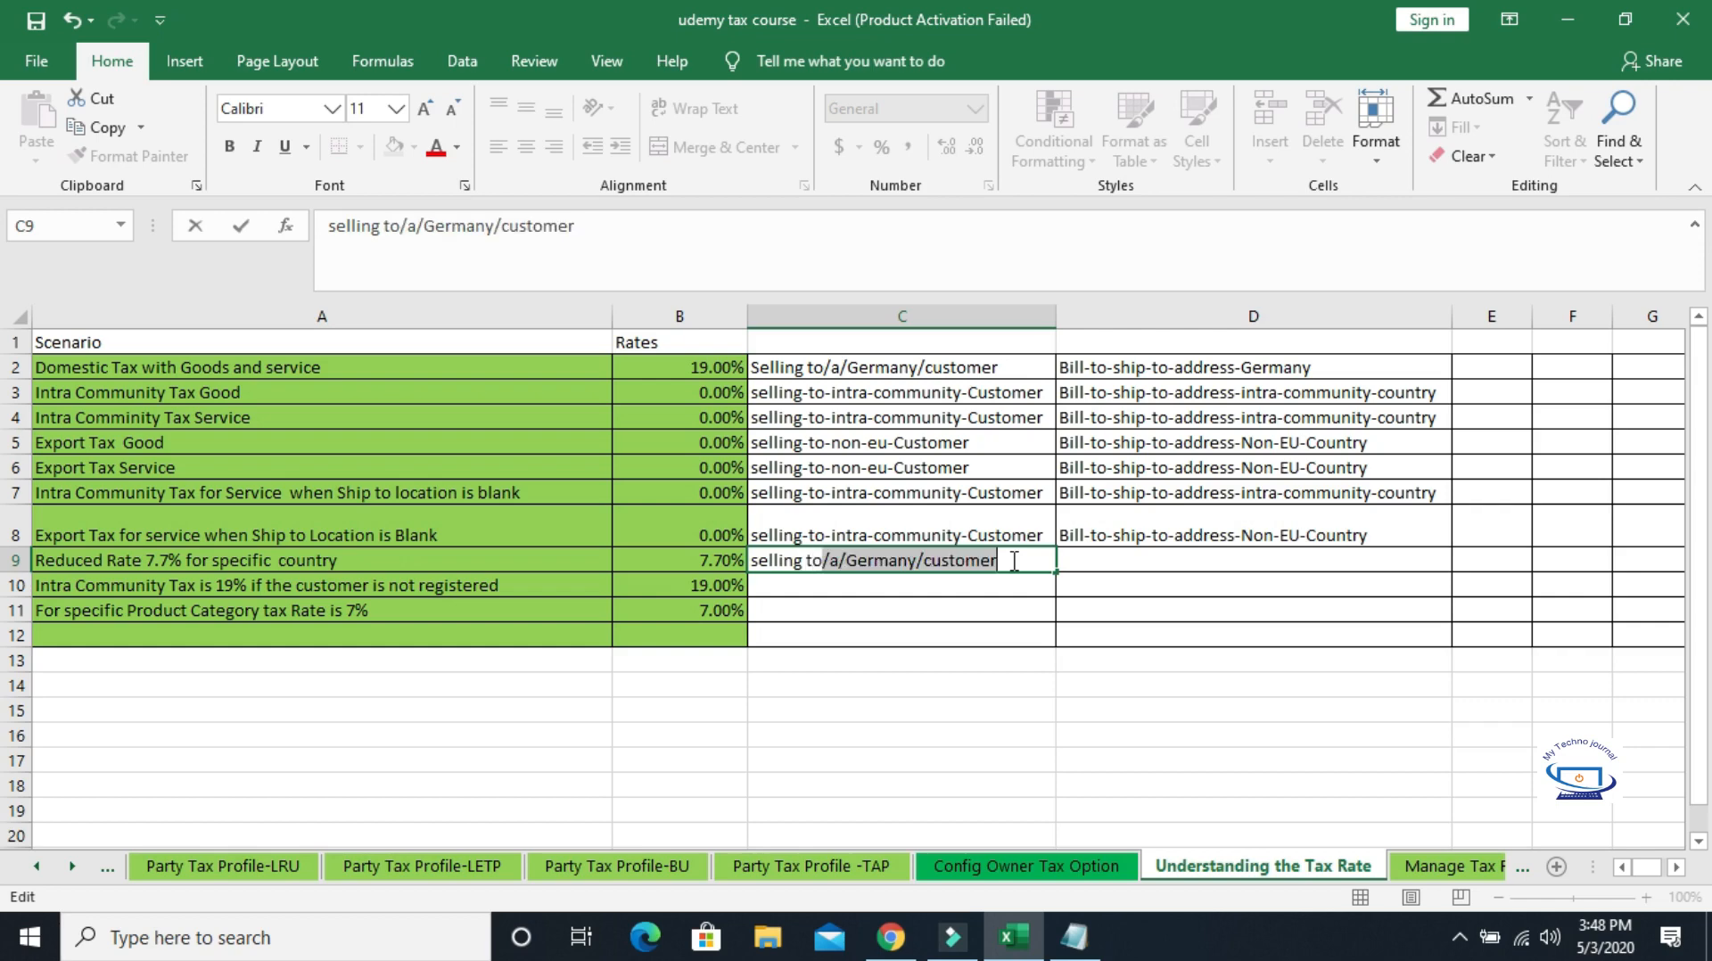
{"action": "type", "text": "-"}
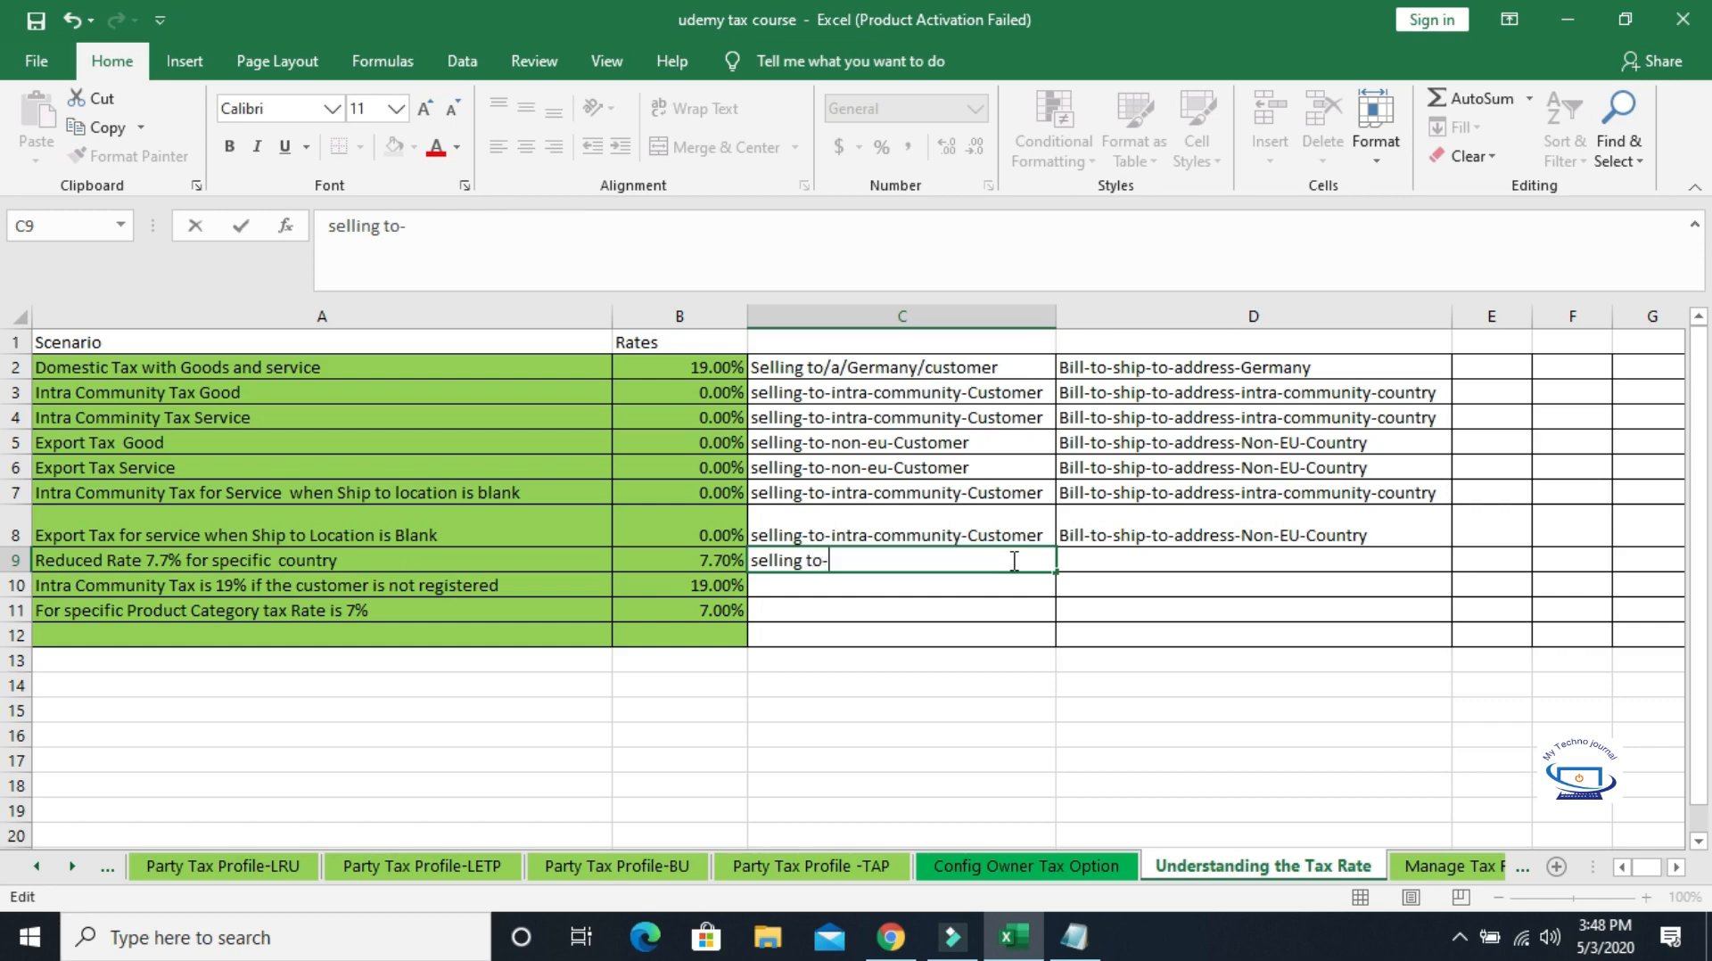
{"action": "type", "text": "swiss-customer"}
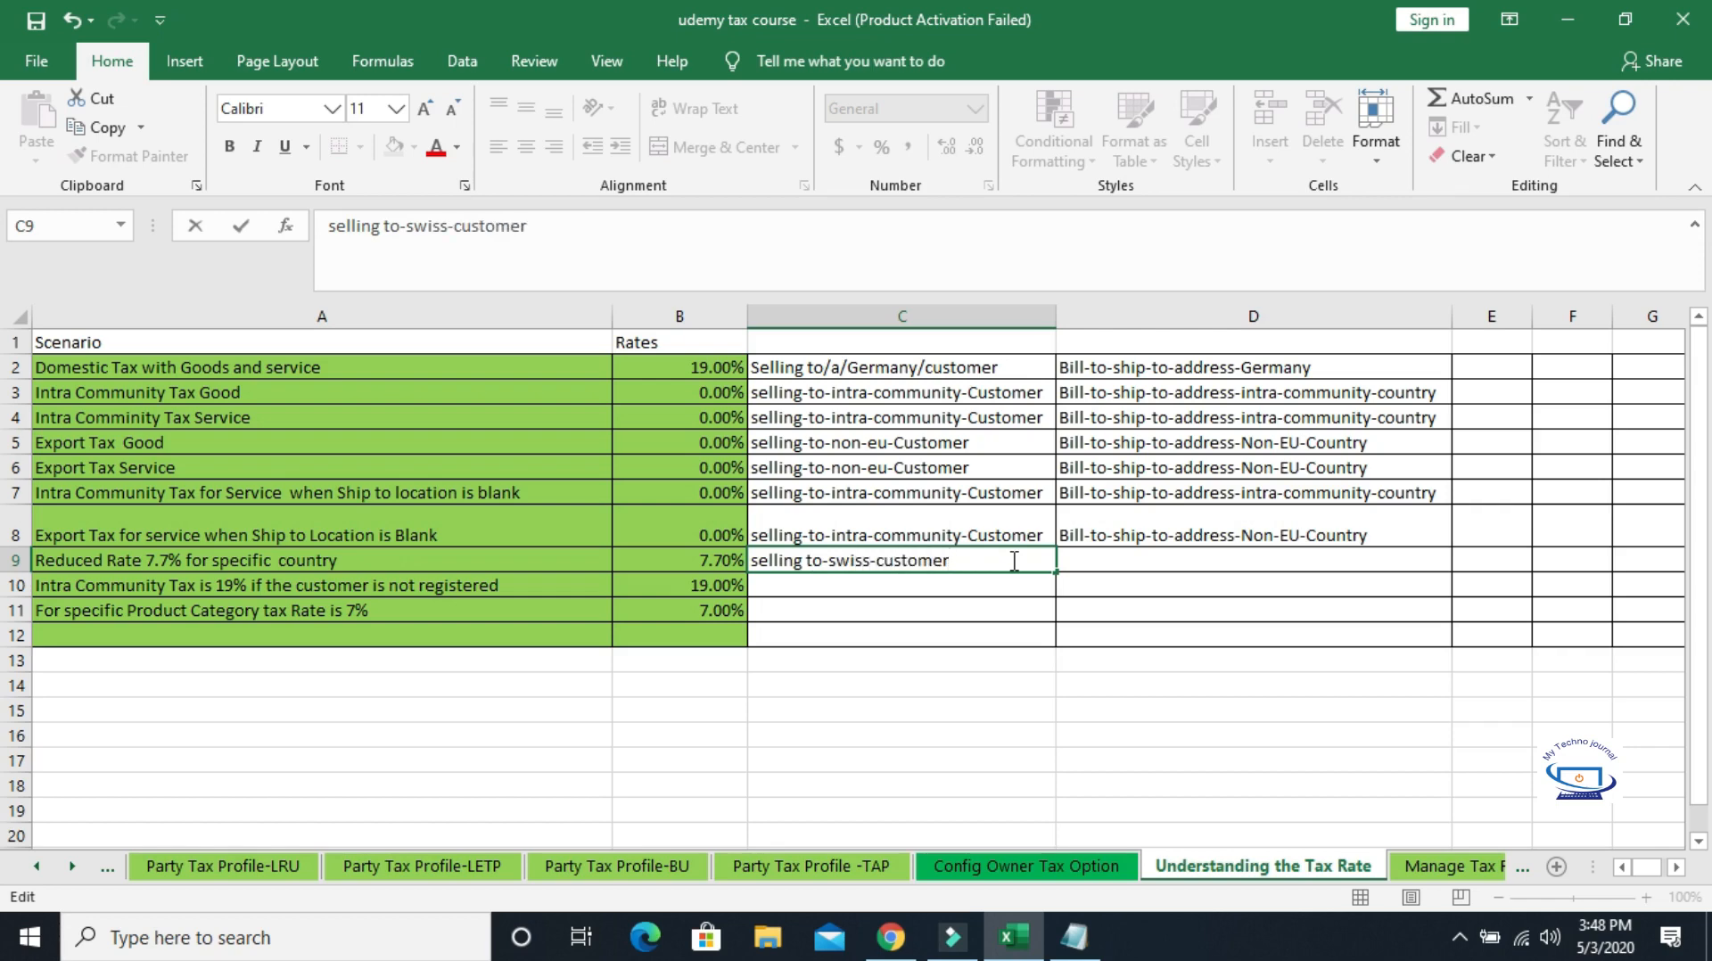
{"action": "left_click", "coordinate": [1139, 562]}
Copy the non-EU address condition from D8 into D9 for the reduced 7.7% rate scenario.
{"action": "left_click", "coordinate": [1099, 539]}
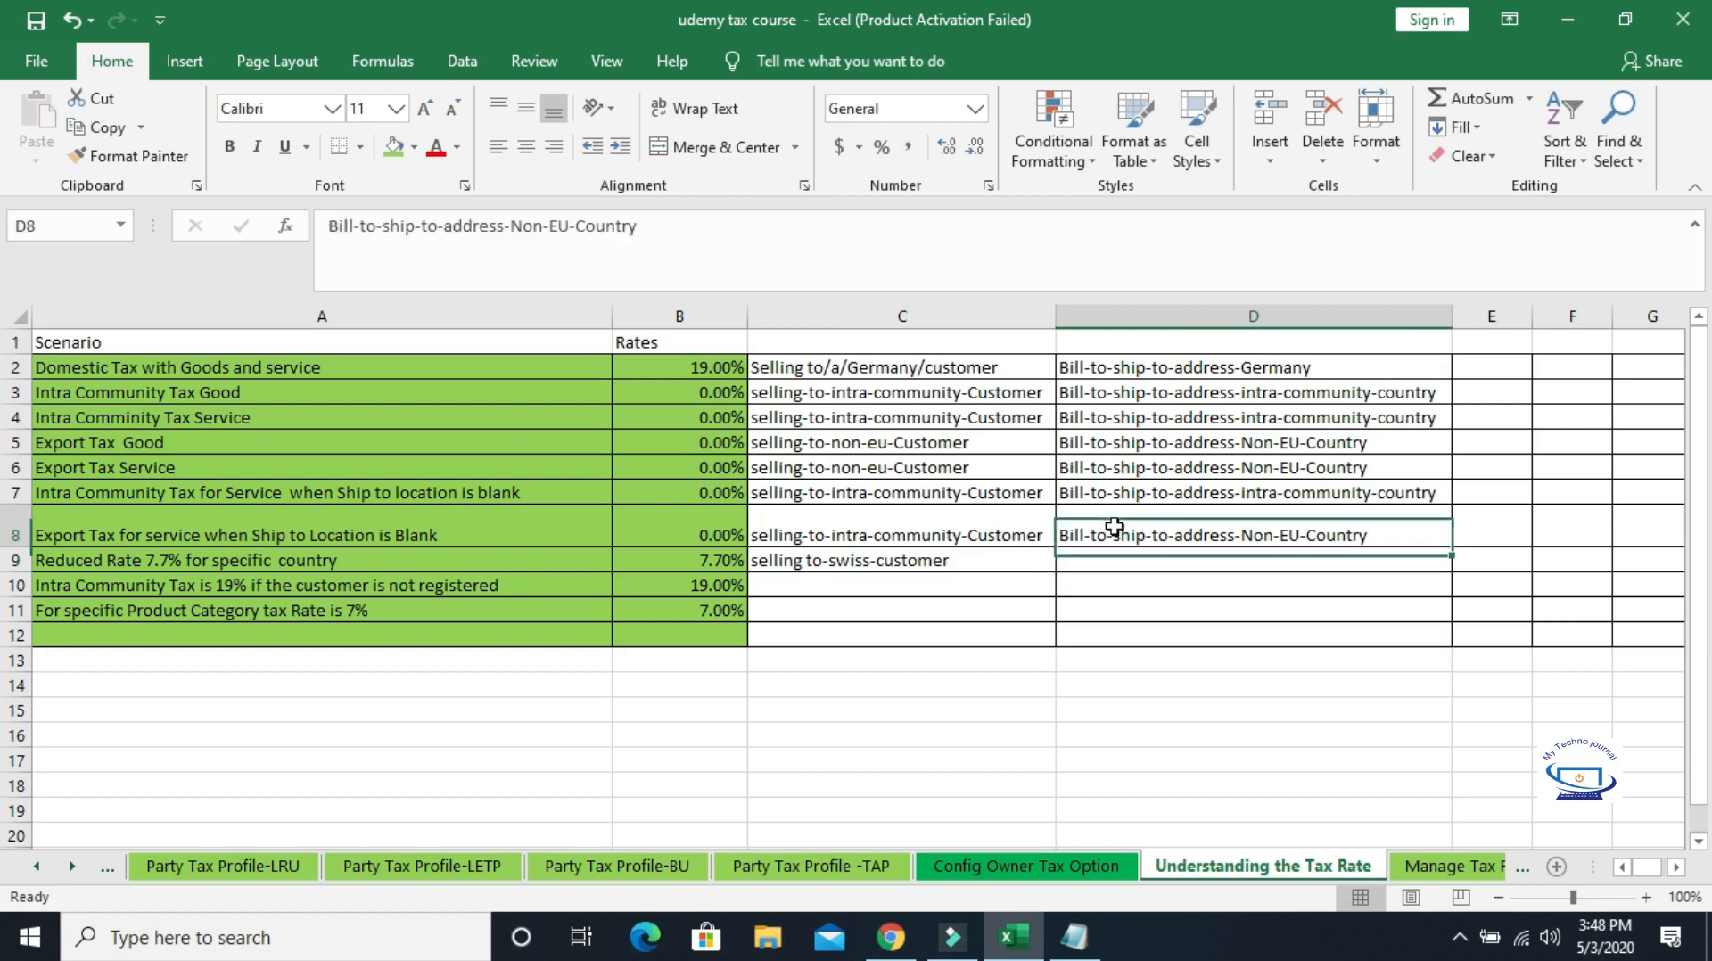
{"action": "key", "text": "ctrl+c"}
{"action": "left_click", "coordinate": [1153, 563]}
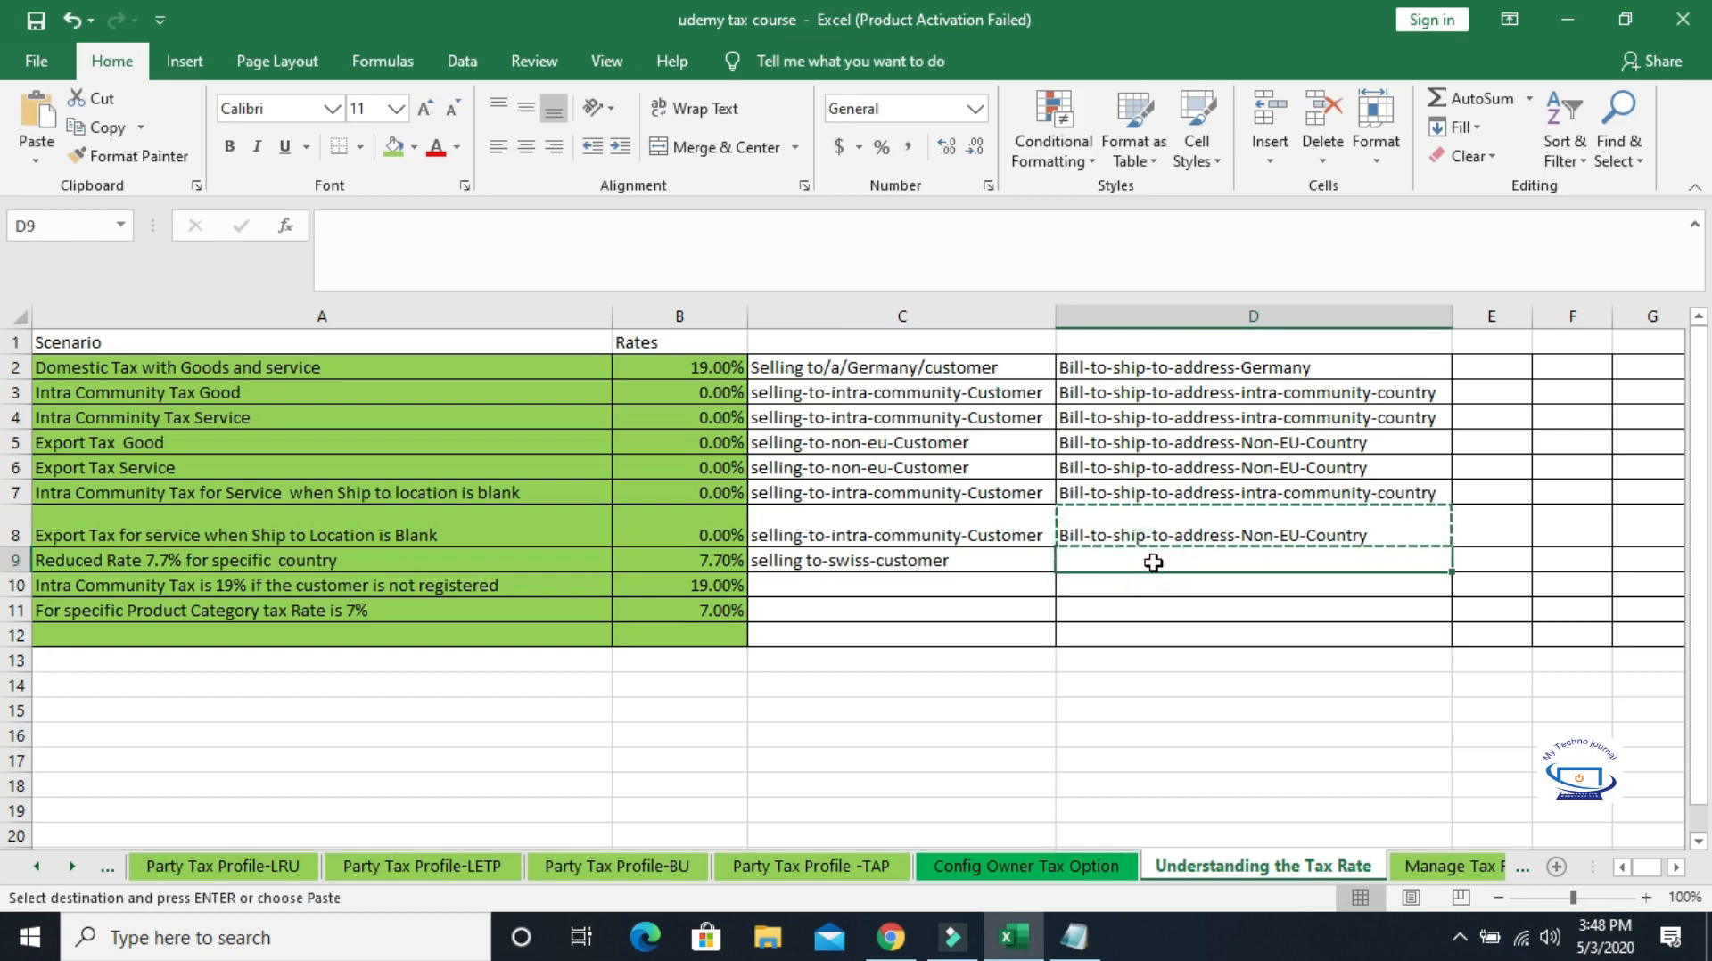
{"action": "key", "text": "ctrl+v"}
Edit the address condition in D9 to read "Bill-to-ship-to-addres-swiss".
{"action": "double_click", "coordinate": [1373, 562]}
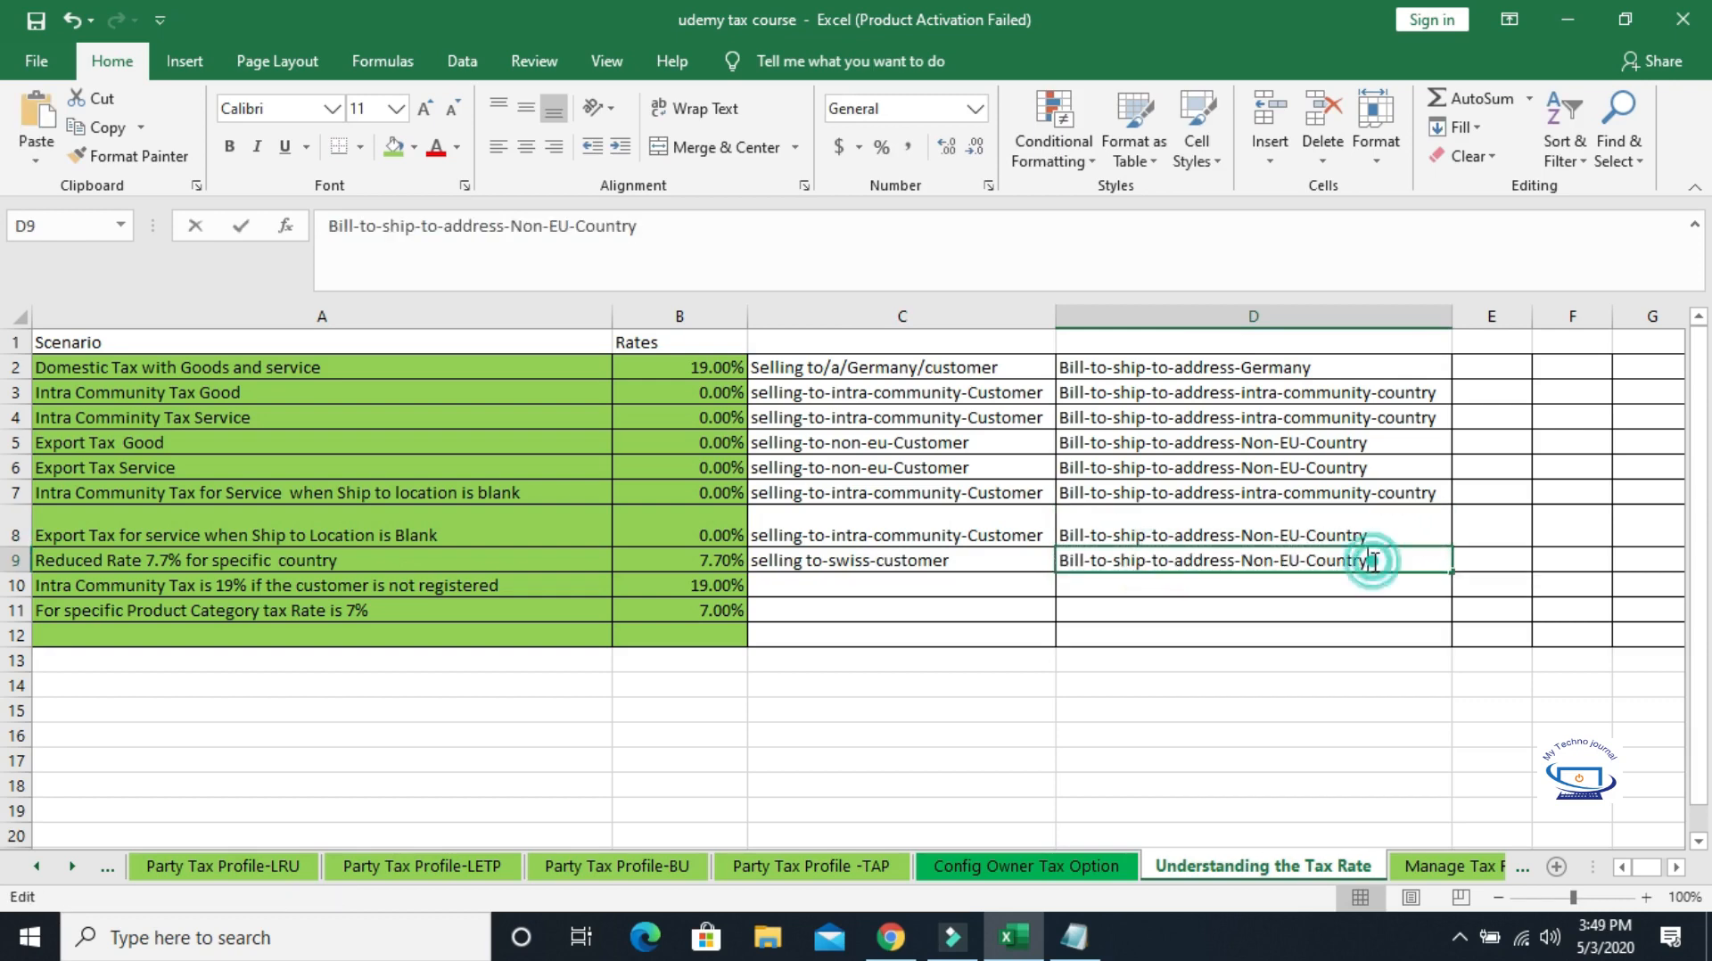
{"action": "key", "text": "BackSpace"}
{"action": "key", "text": "BackSpace"}
{"action": "key", "text": "BackSpace"}
{"action": "key", "text": "BackSpace"}
{"action": "key", "text": "BackSpace"}
{"action": "key", "text": "BackSpace"}
{"action": "key", "text": "BackSpace"}
{"action": "key", "text": "BackSpace"}
{"action": "key", "text": "BackSpace"}
{"action": "key", "text": "BackSpace"}
{"action": "key", "text": "BackSpace"}
{"action": "key", "text": "BackSpace"}
{"action": "key", "text": "BackSpace"}
{"action": "key", "text": "BackSpace"}
{"action": "key", "text": "BackSpace"}
{"action": "key", "text": "BackSpace"}
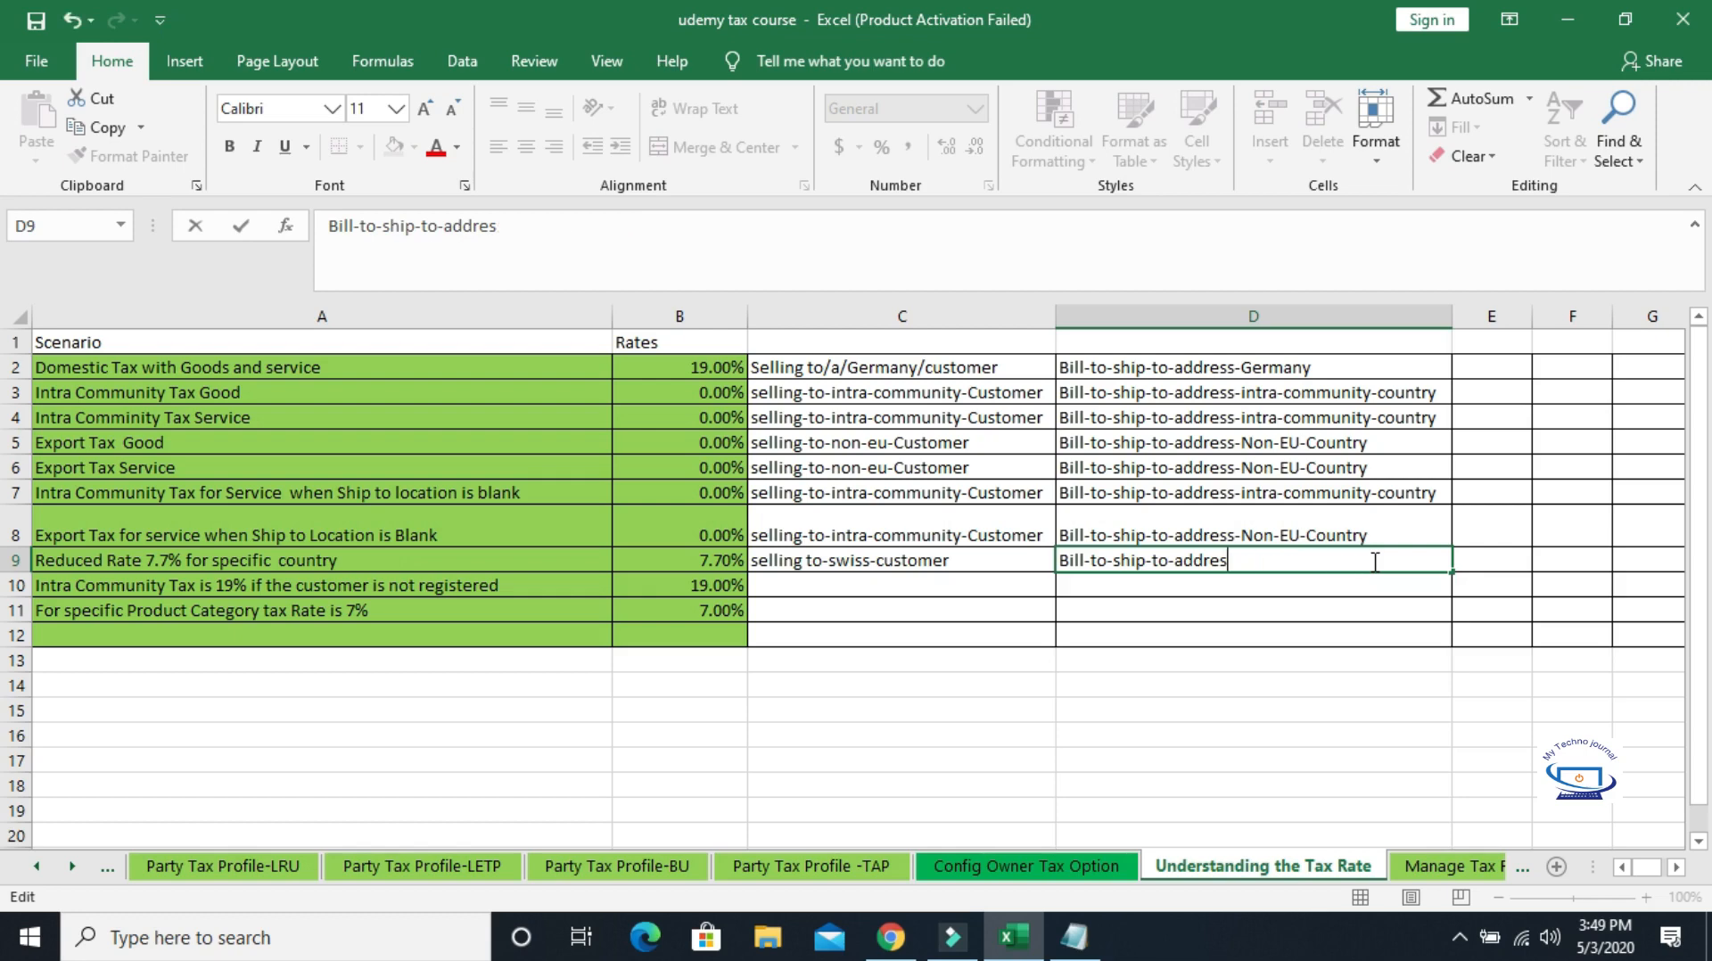
{"action": "type", "text": "-swiss"}
{"action": "left_click", "coordinate": [944, 656]}
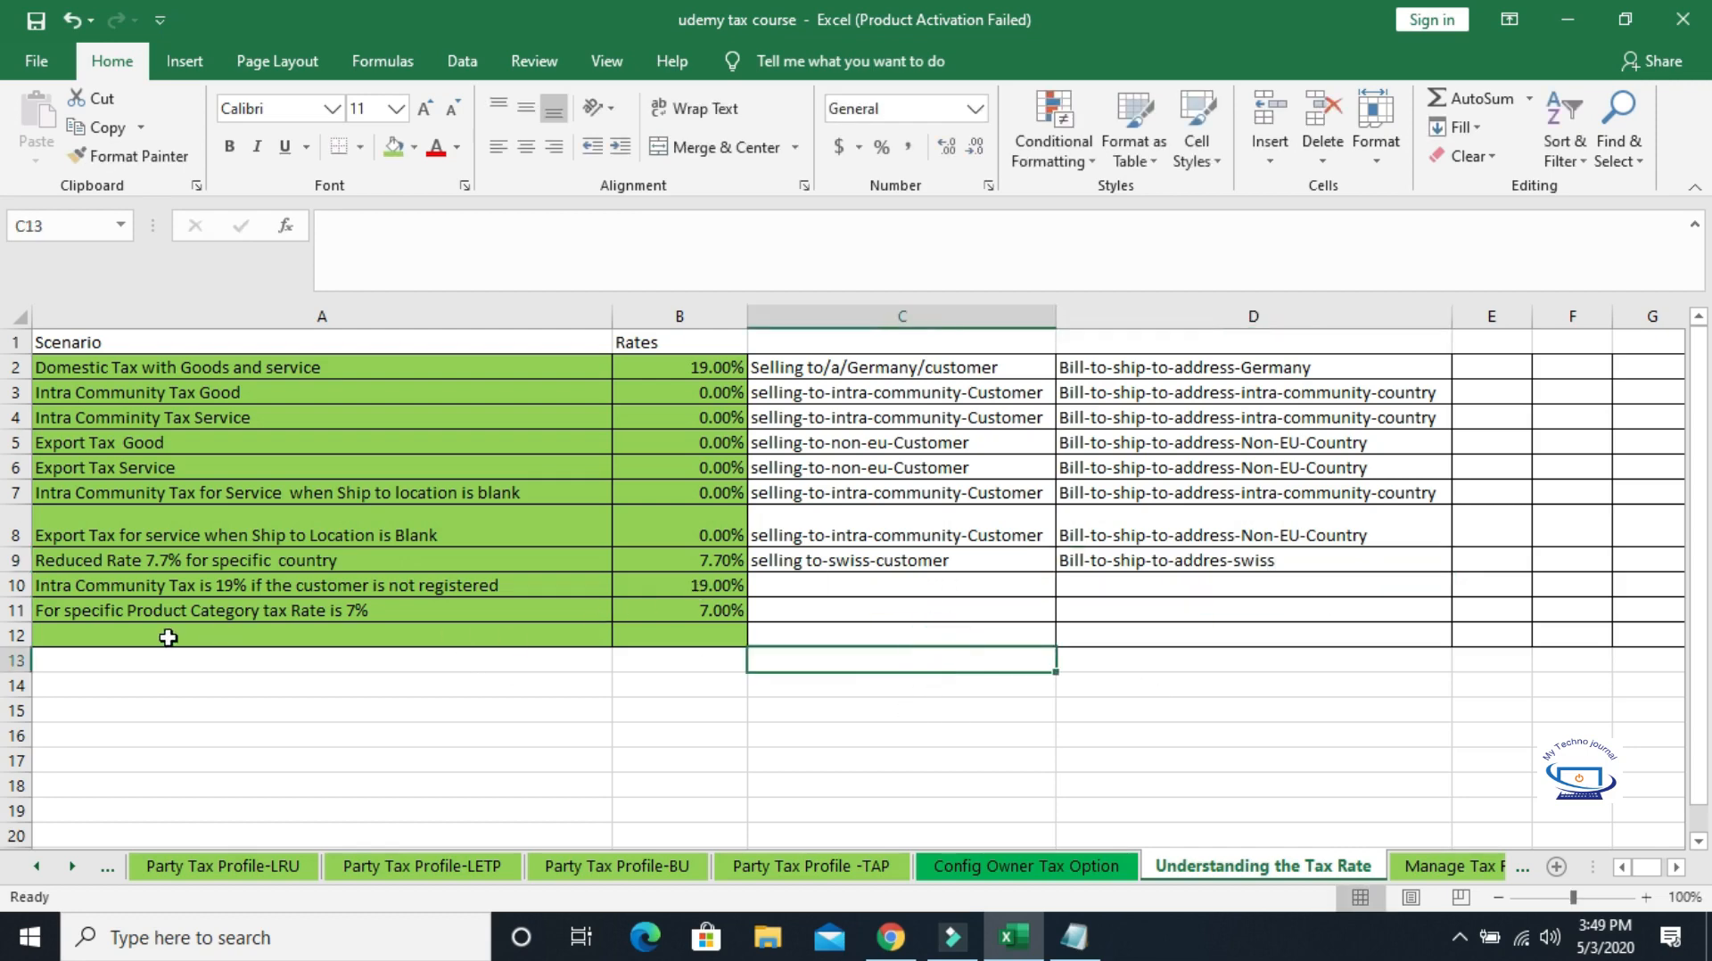
Enter "non-resgitered-customer" in C10 for the 19% intra-community scenario with an unregistered customer.
{"action": "left_click", "coordinate": [166, 585]}
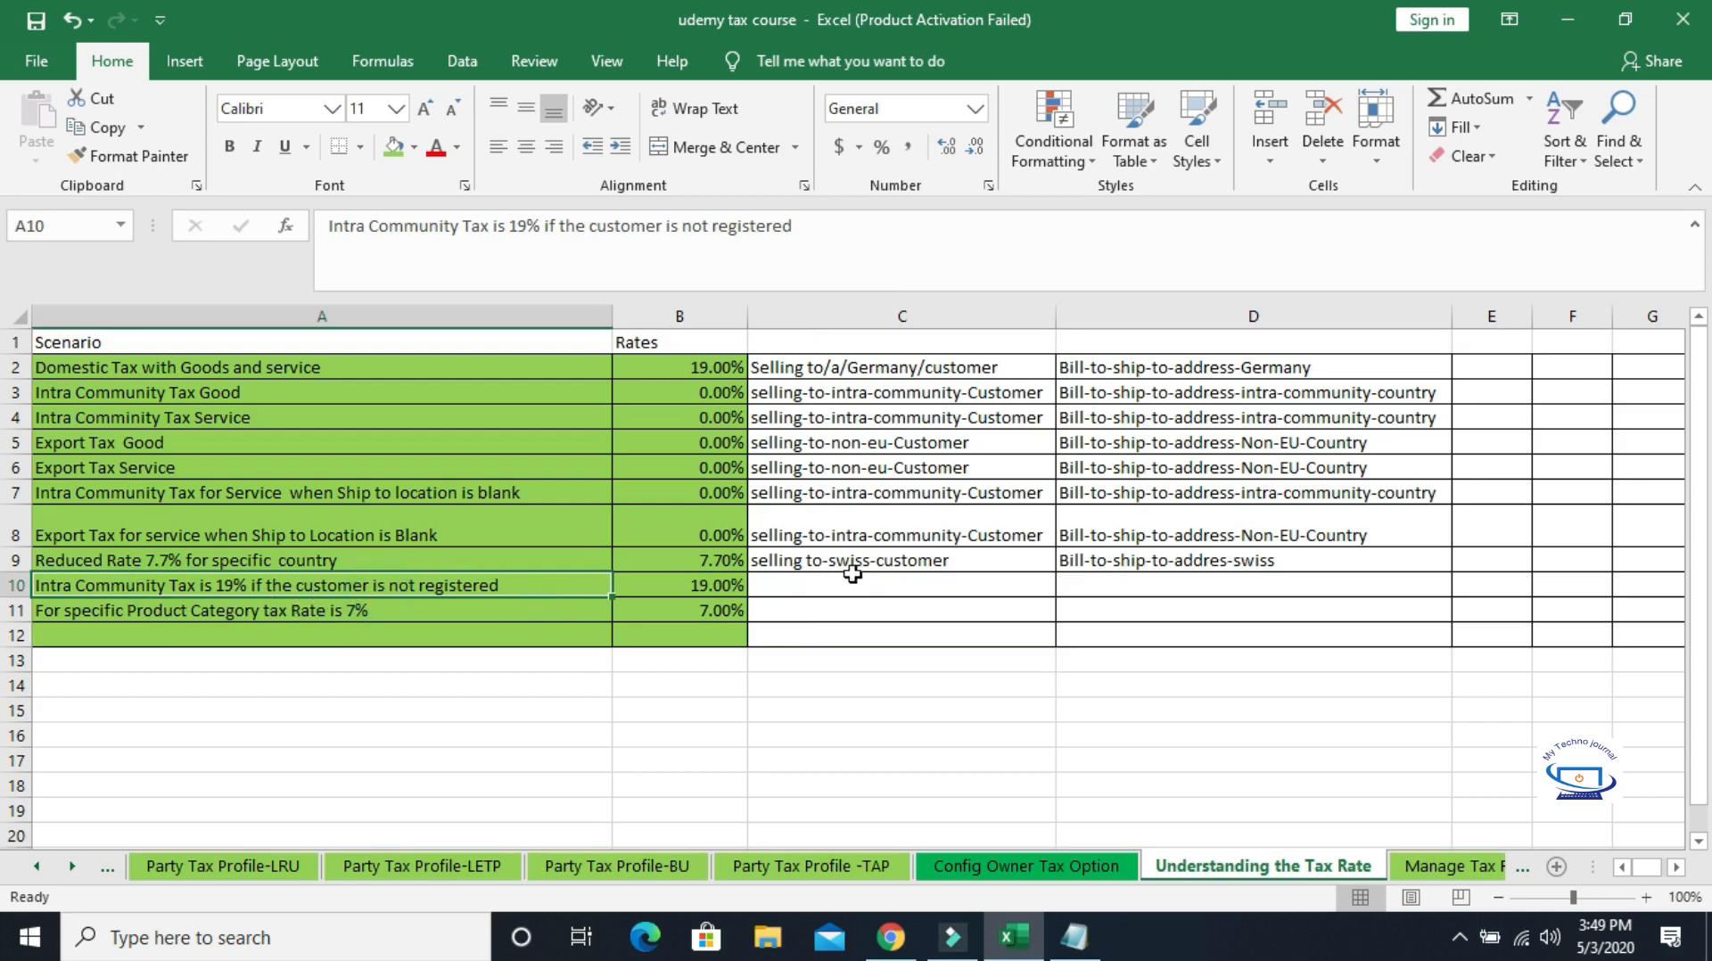
{"action": "left_click", "coordinate": [836, 586]}
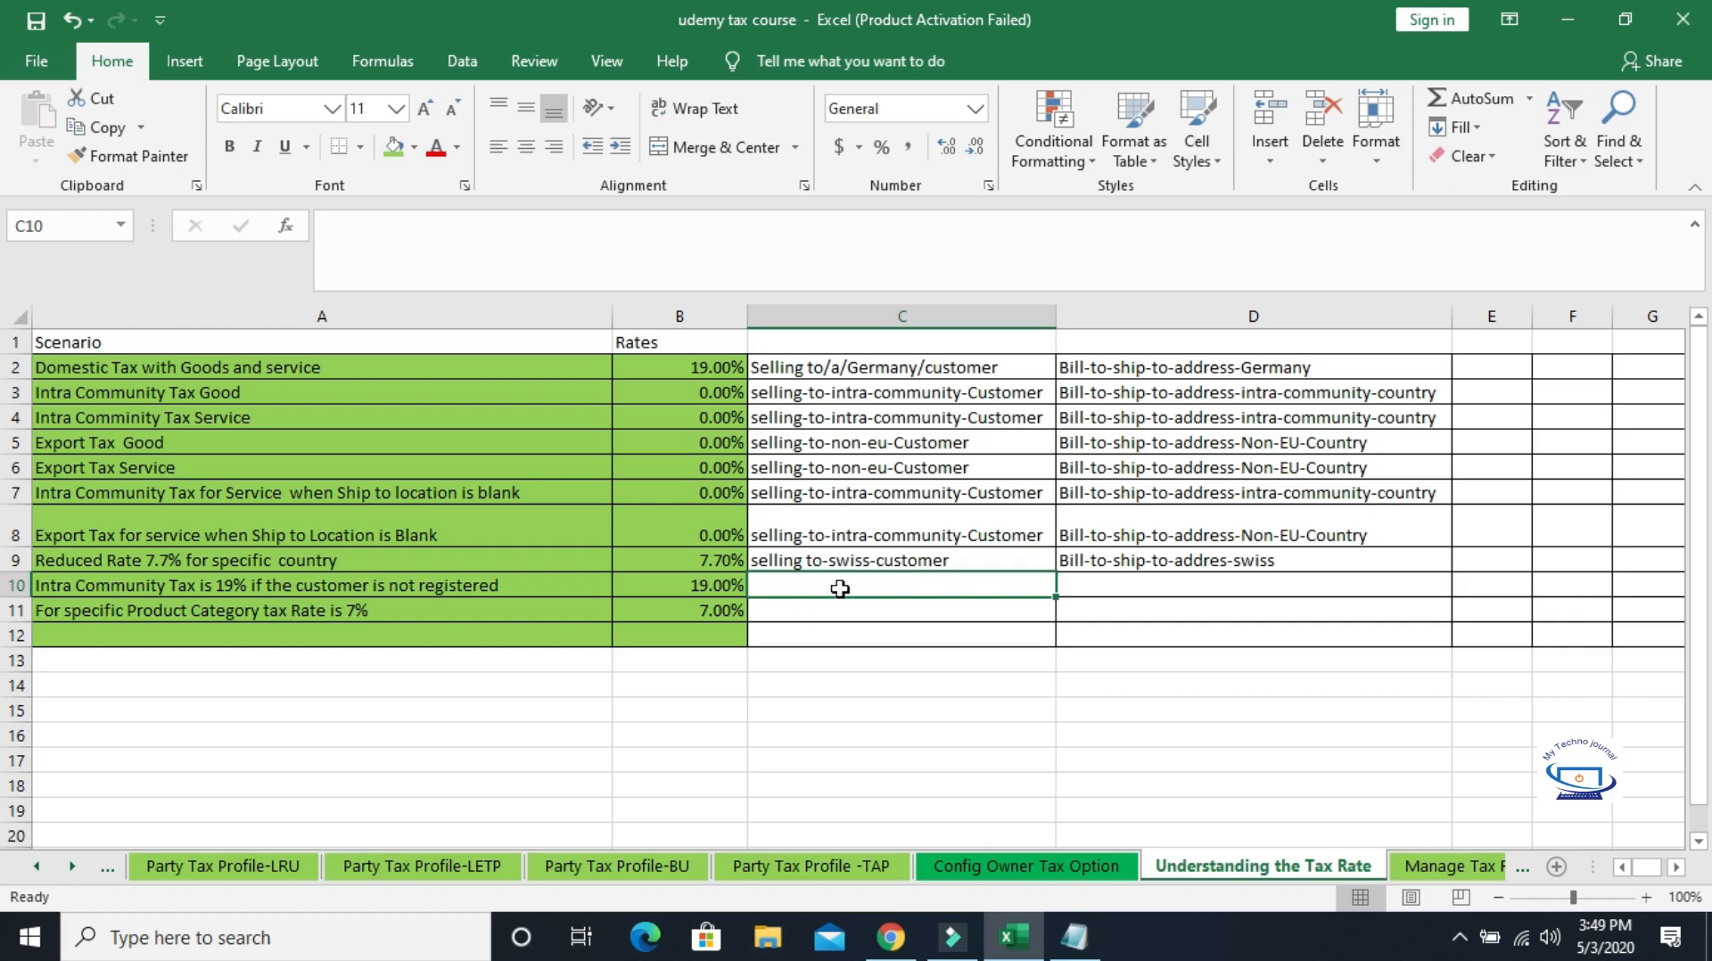
{"action": "type", "text": "no"}
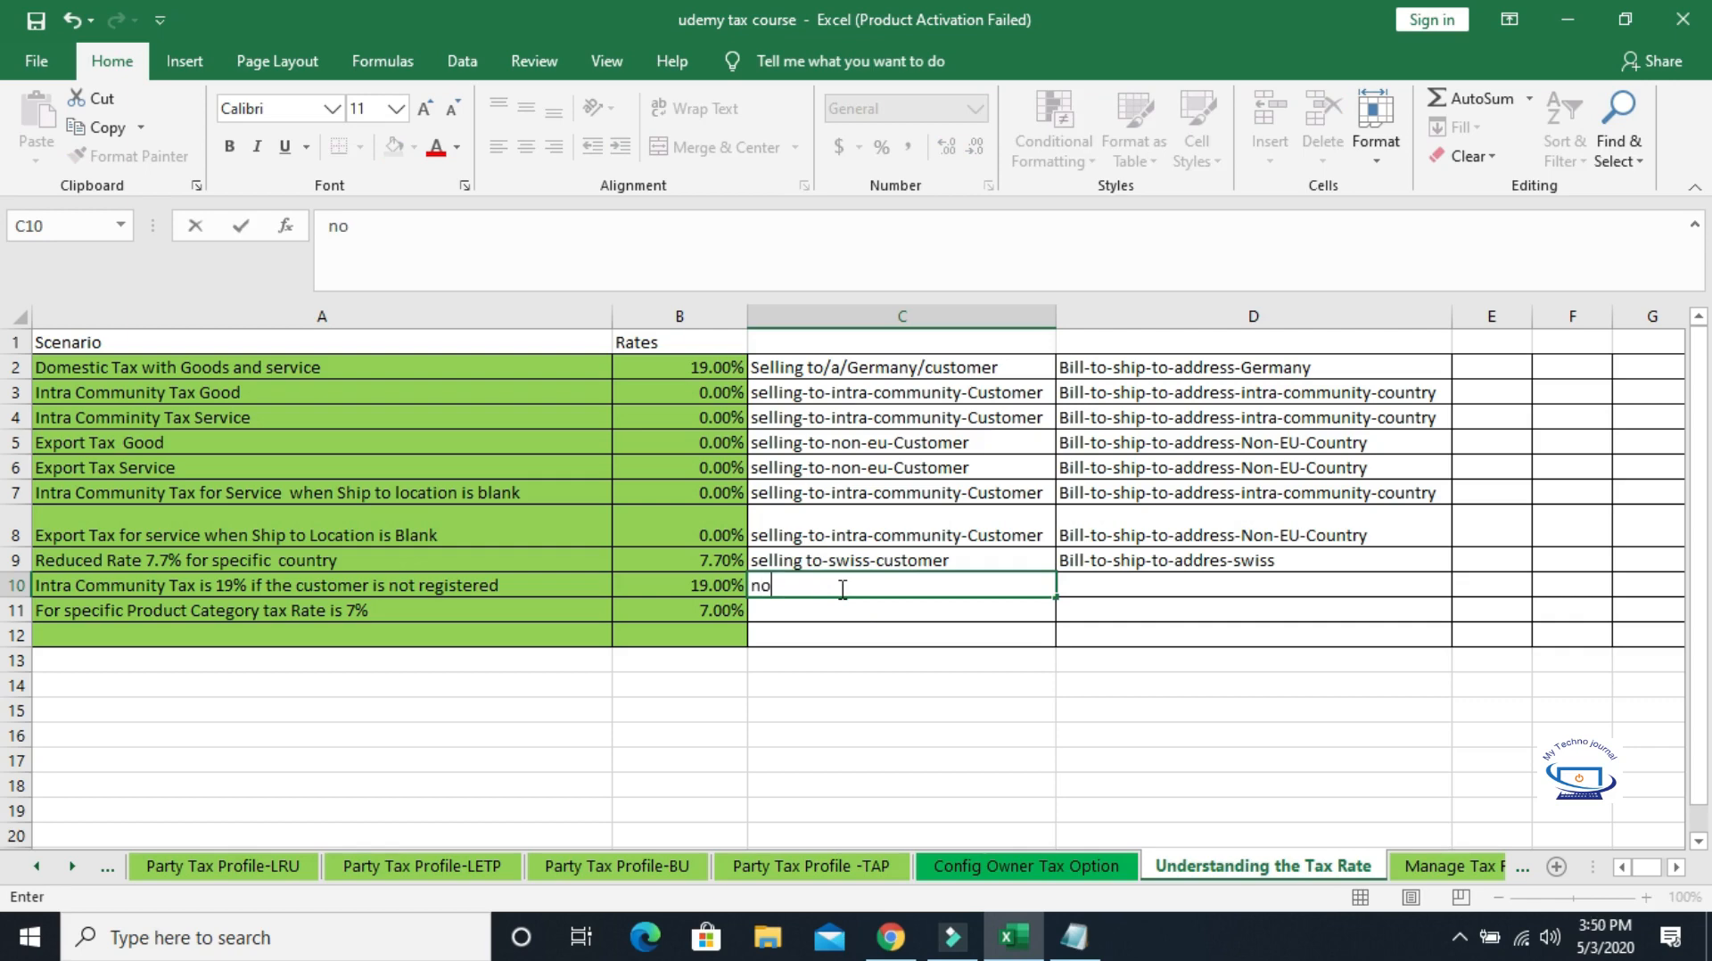
{"action": "type", "text": "n-resgitered"}
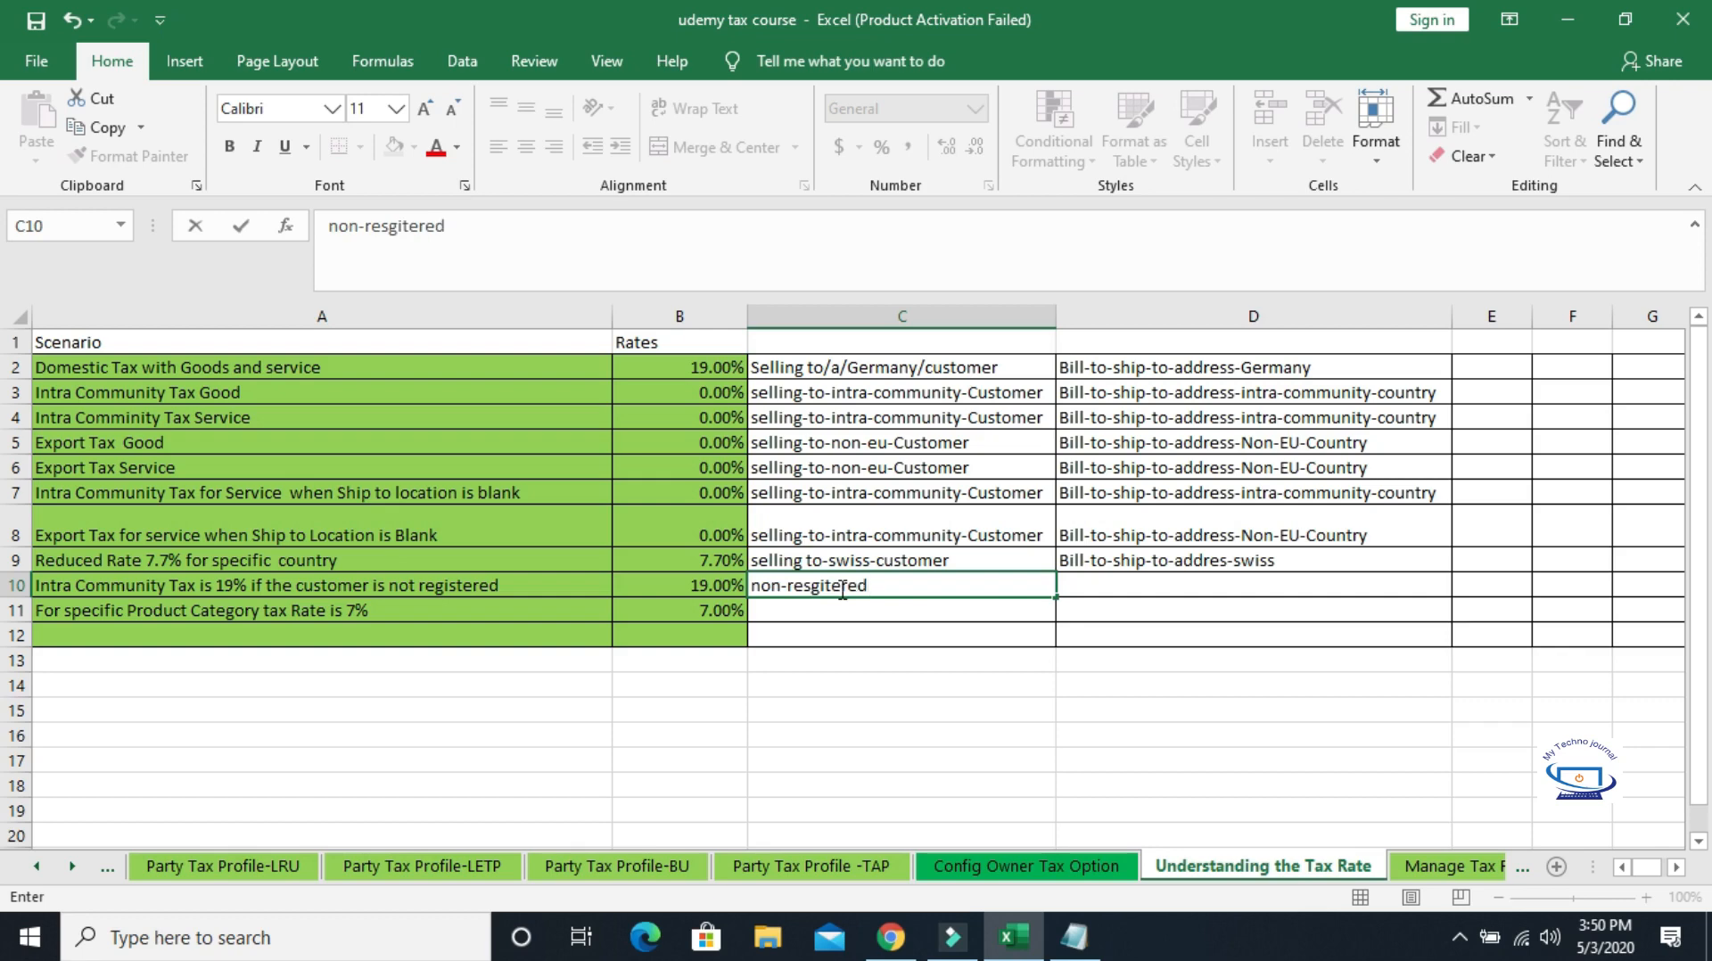
{"action": "type", "text": "-customer"}
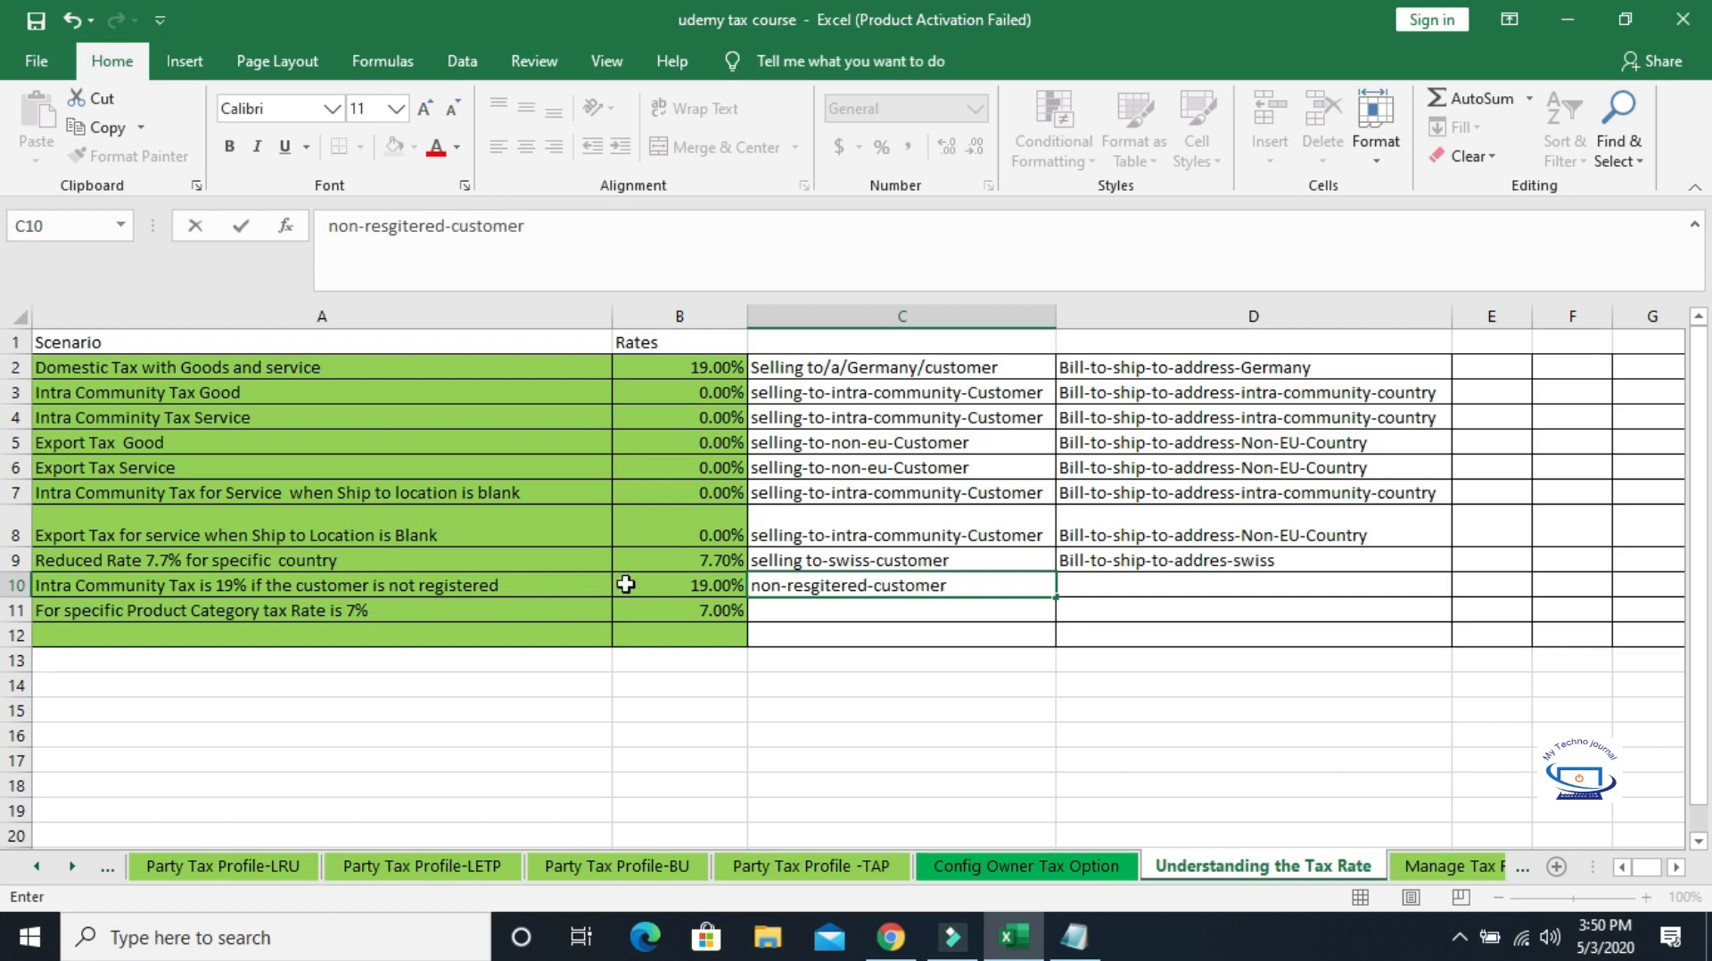
{"action": "left_click", "coordinate": [1088, 586]}
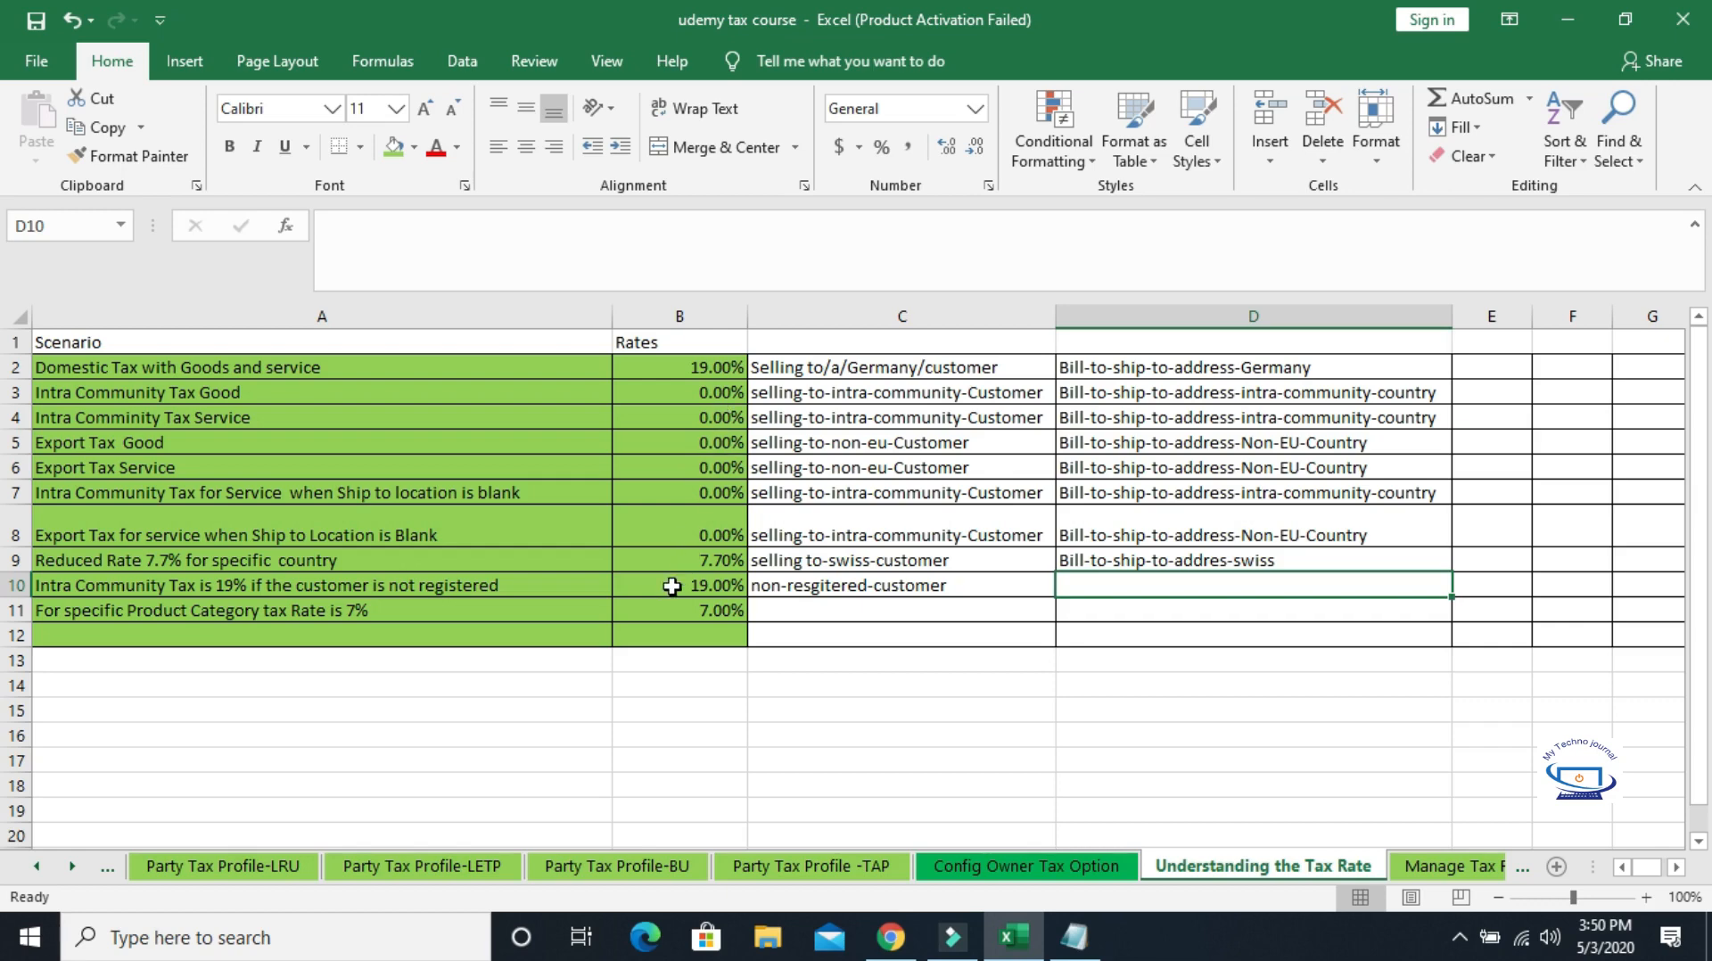
Enter "reduced-rate" in C11 for the specific product category scenario taxed at 7%.
{"action": "left_click", "coordinate": [932, 615]}
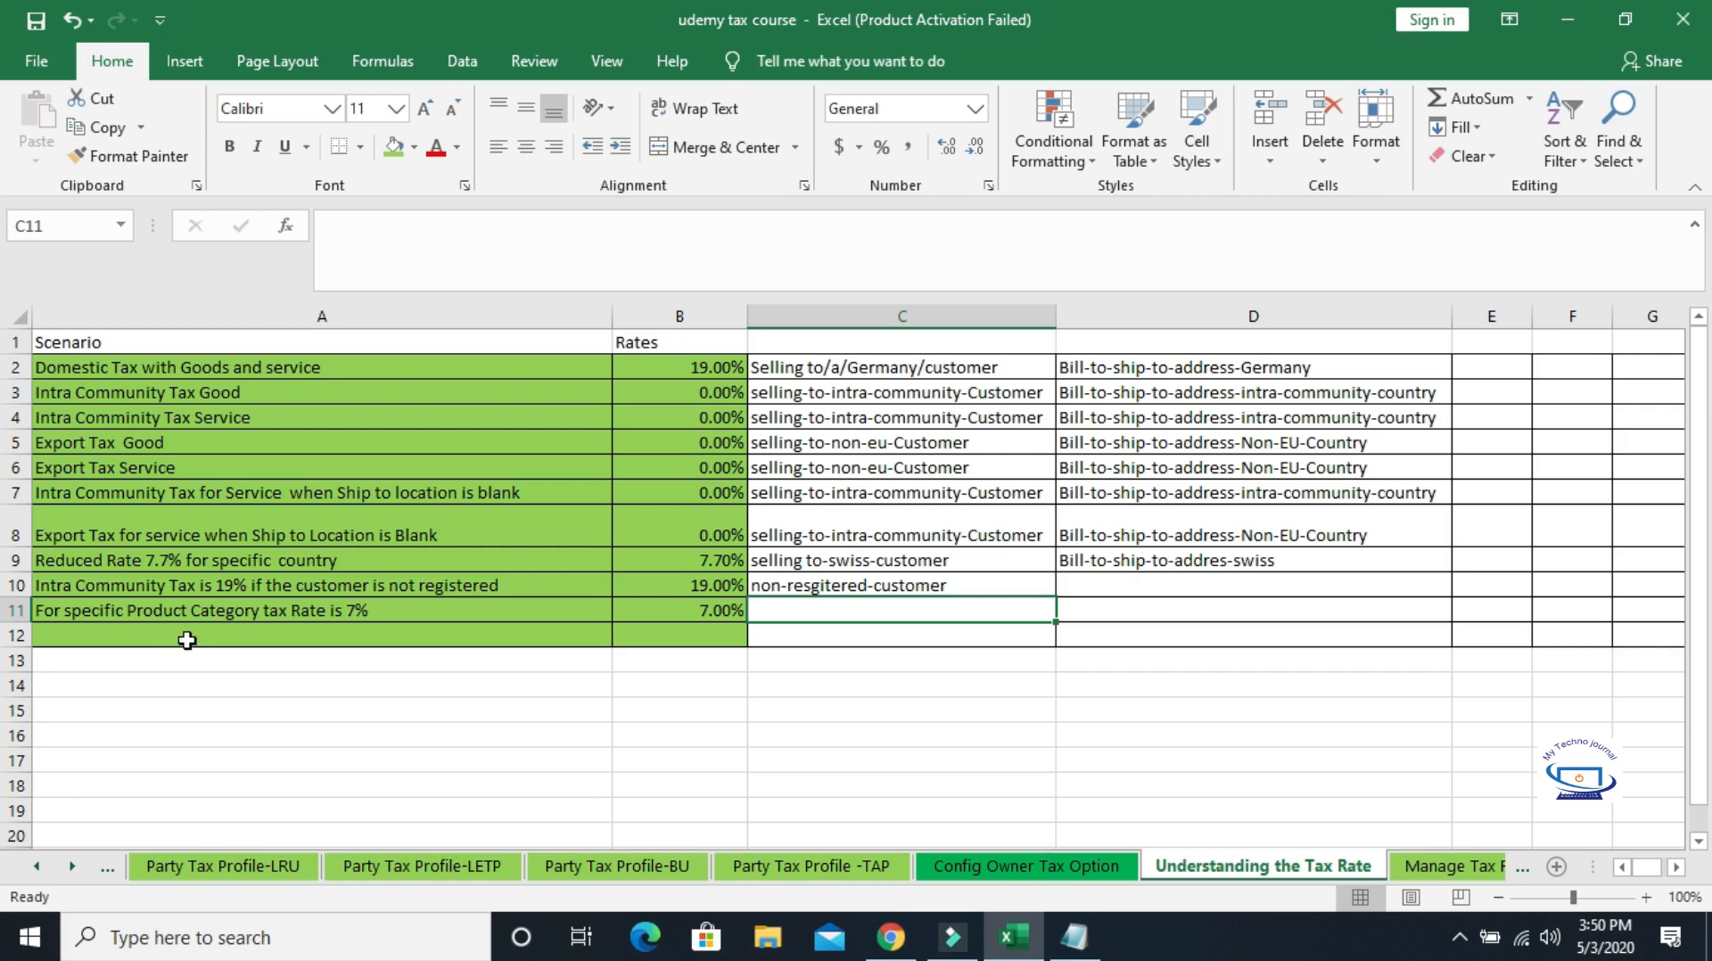
{"action": "left_click", "coordinate": [400, 619]}
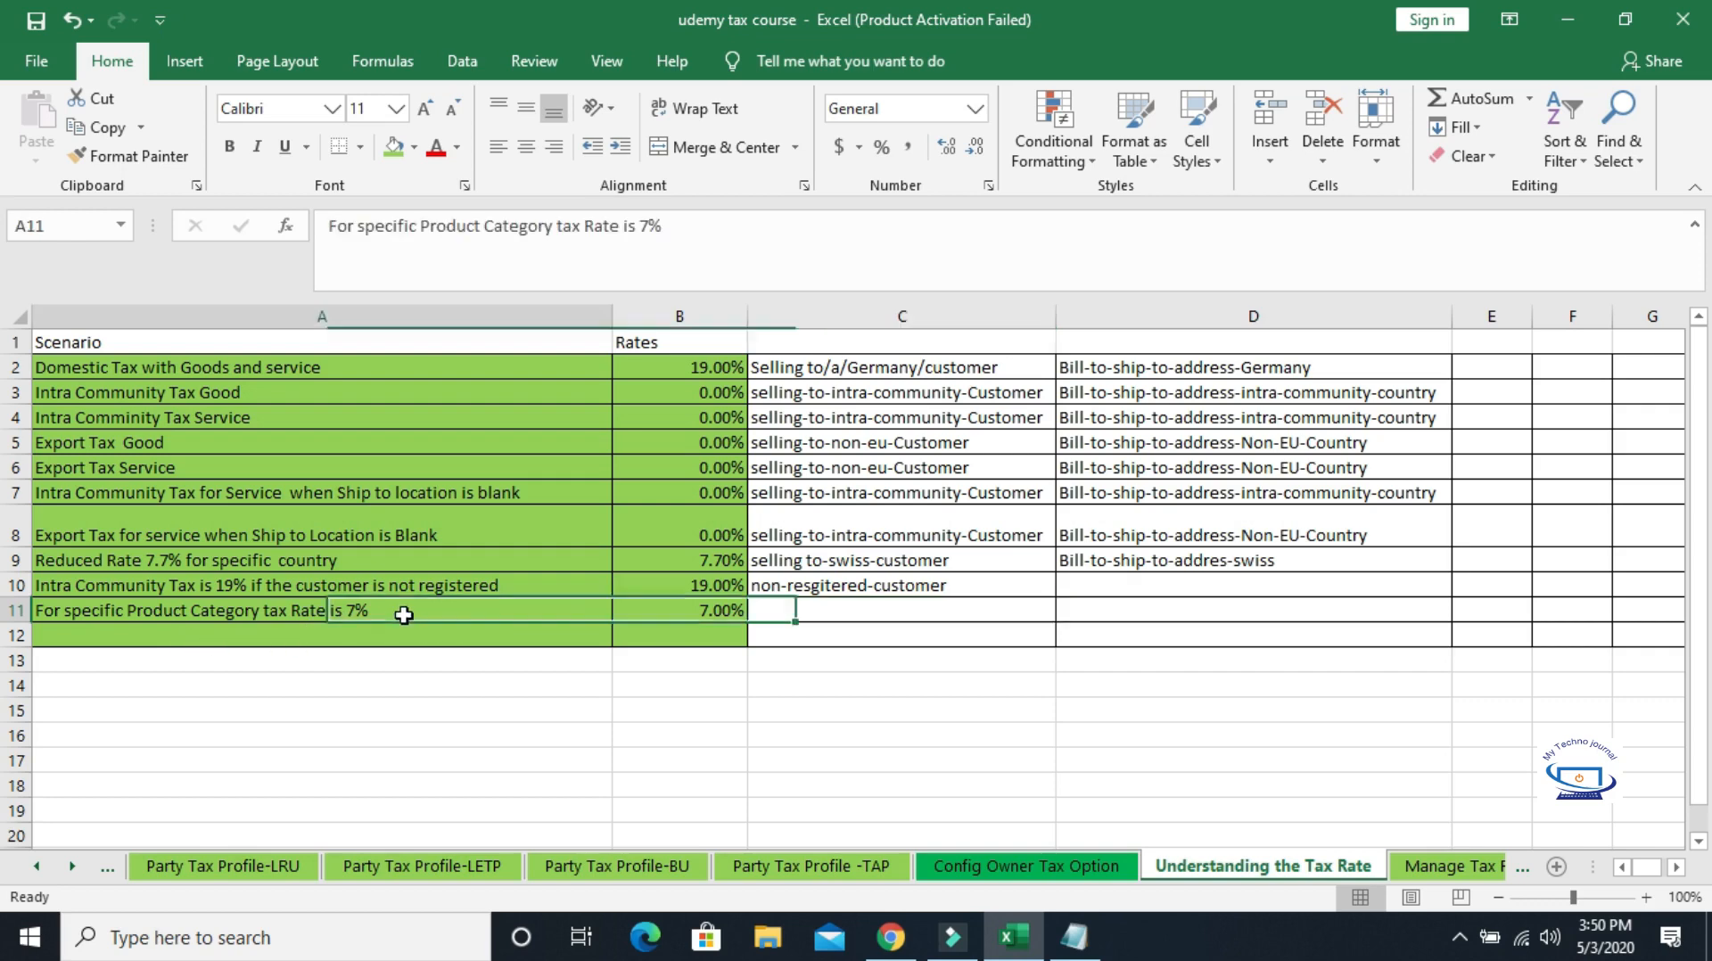
{"action": "left_click", "coordinate": [847, 614]}
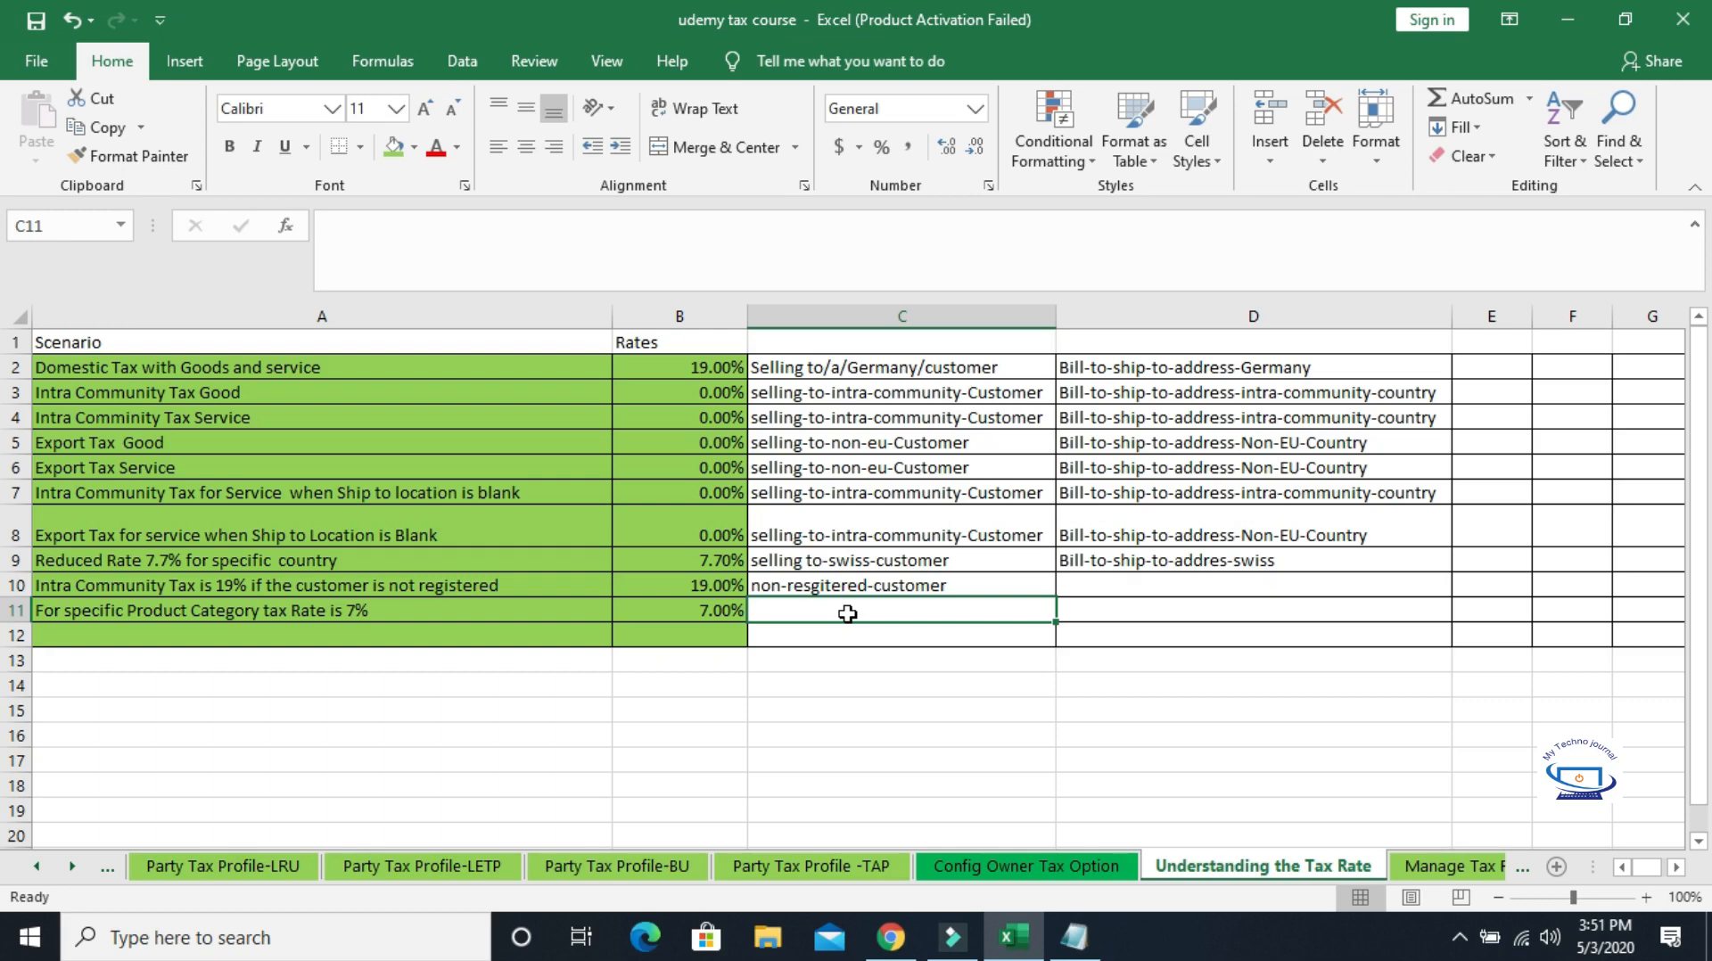
{"action": "left_click", "coordinate": [847, 614]}
{"action": "type", "text": "reduc"}
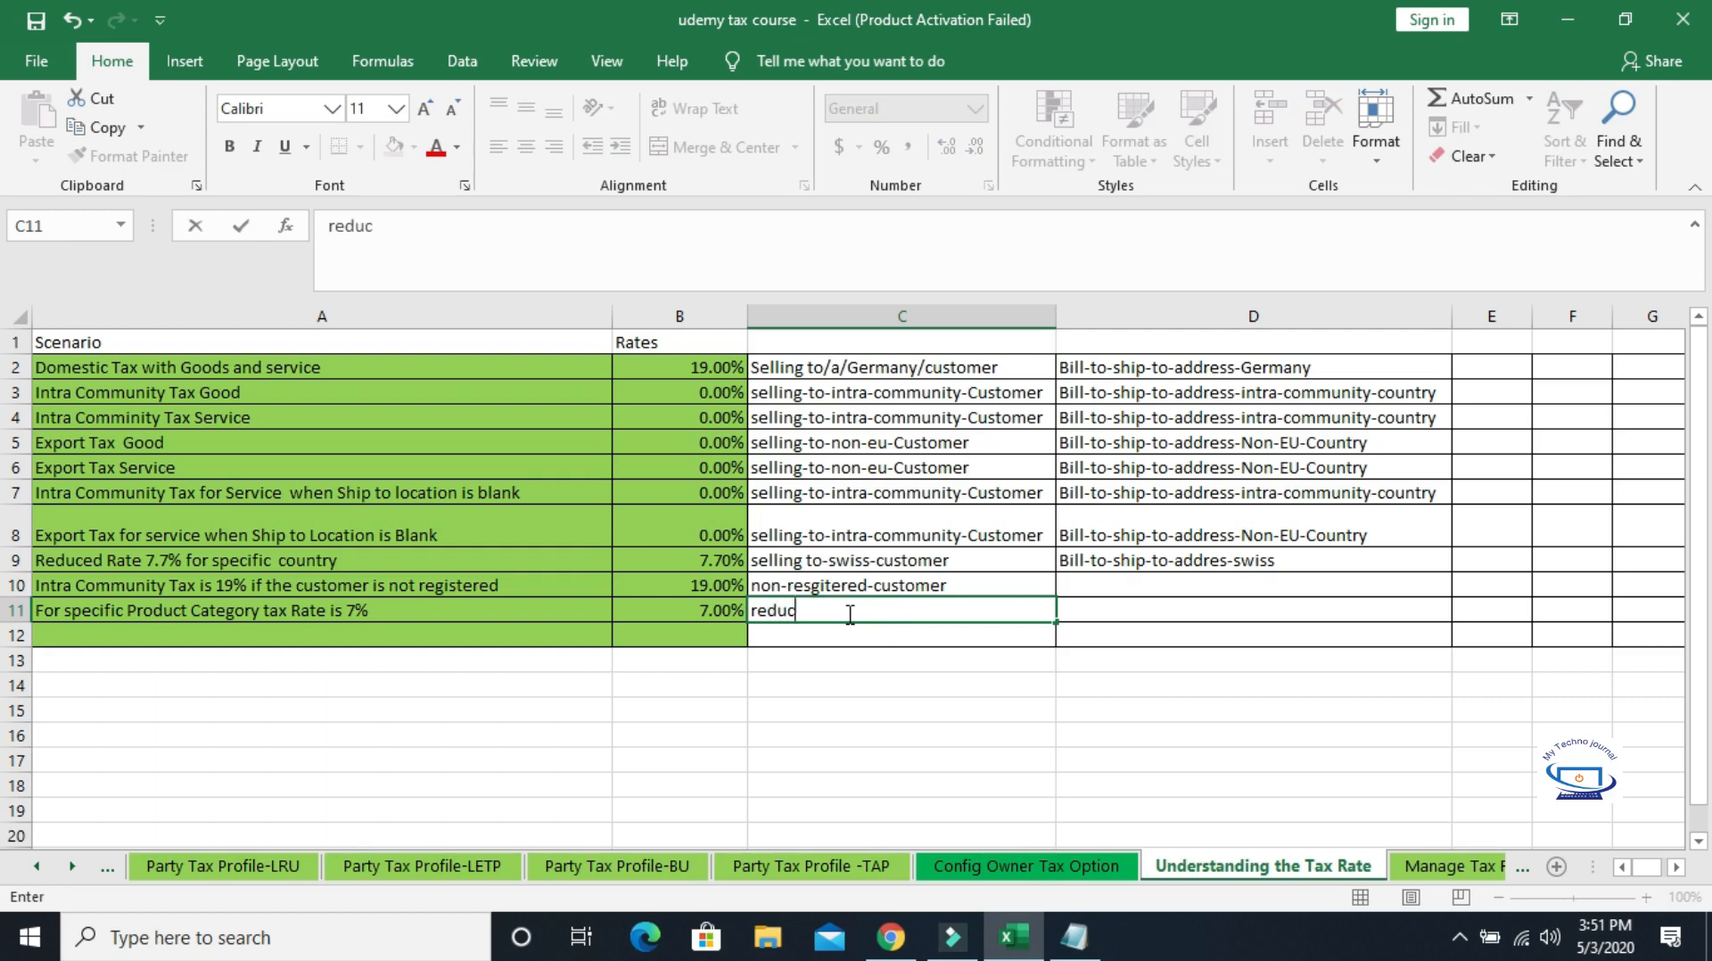
{"action": "type", "text": "d"}
{"action": "key", "text": "BackSpace"}
{"action": "type", "text": "ed-rate"}
{"action": "left_click", "coordinate": [1097, 681]}
Review the customer and address conditions in C2:D12 together with the scenarios and rates in A2:D12.
{"action": "left_click", "coordinate": [808, 367]}
{"action": "left_click_drag", "start_coordinate": [809, 367], "coordinate": [1269, 634]}
{"action": "left_click", "coordinate": [1065, 683]}
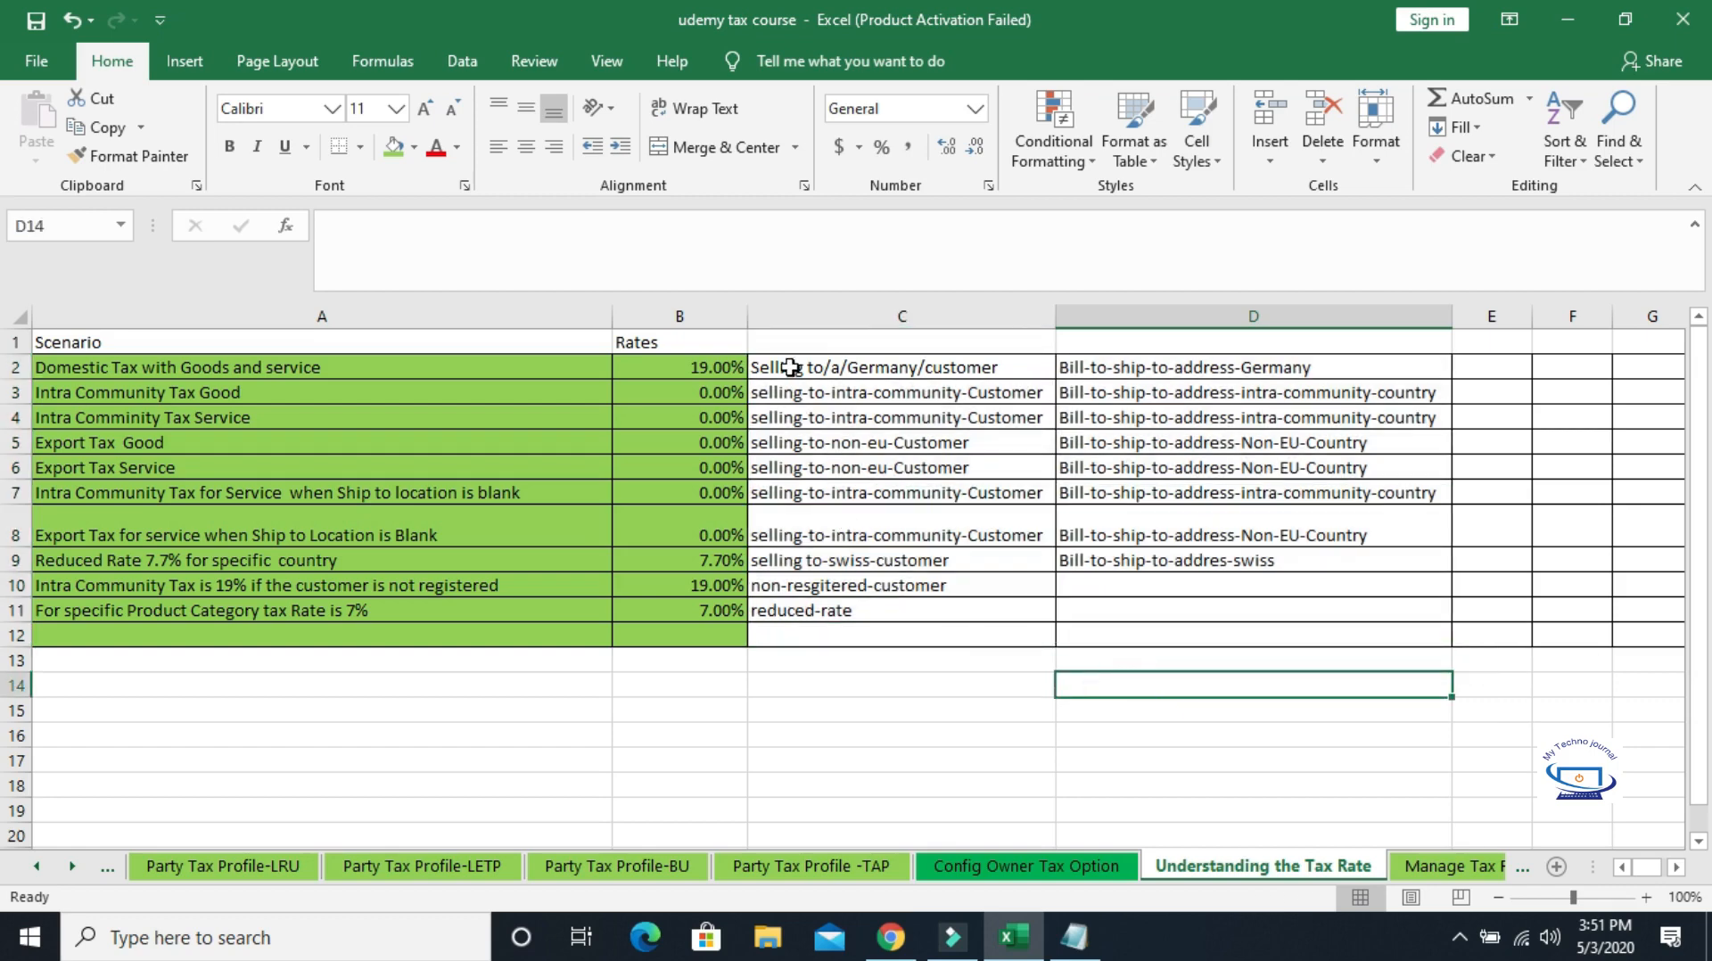
{"action": "left_click_drag", "start_coordinate": [789, 367], "coordinate": [1354, 622]}
{"action": "left_click", "coordinate": [975, 734]}
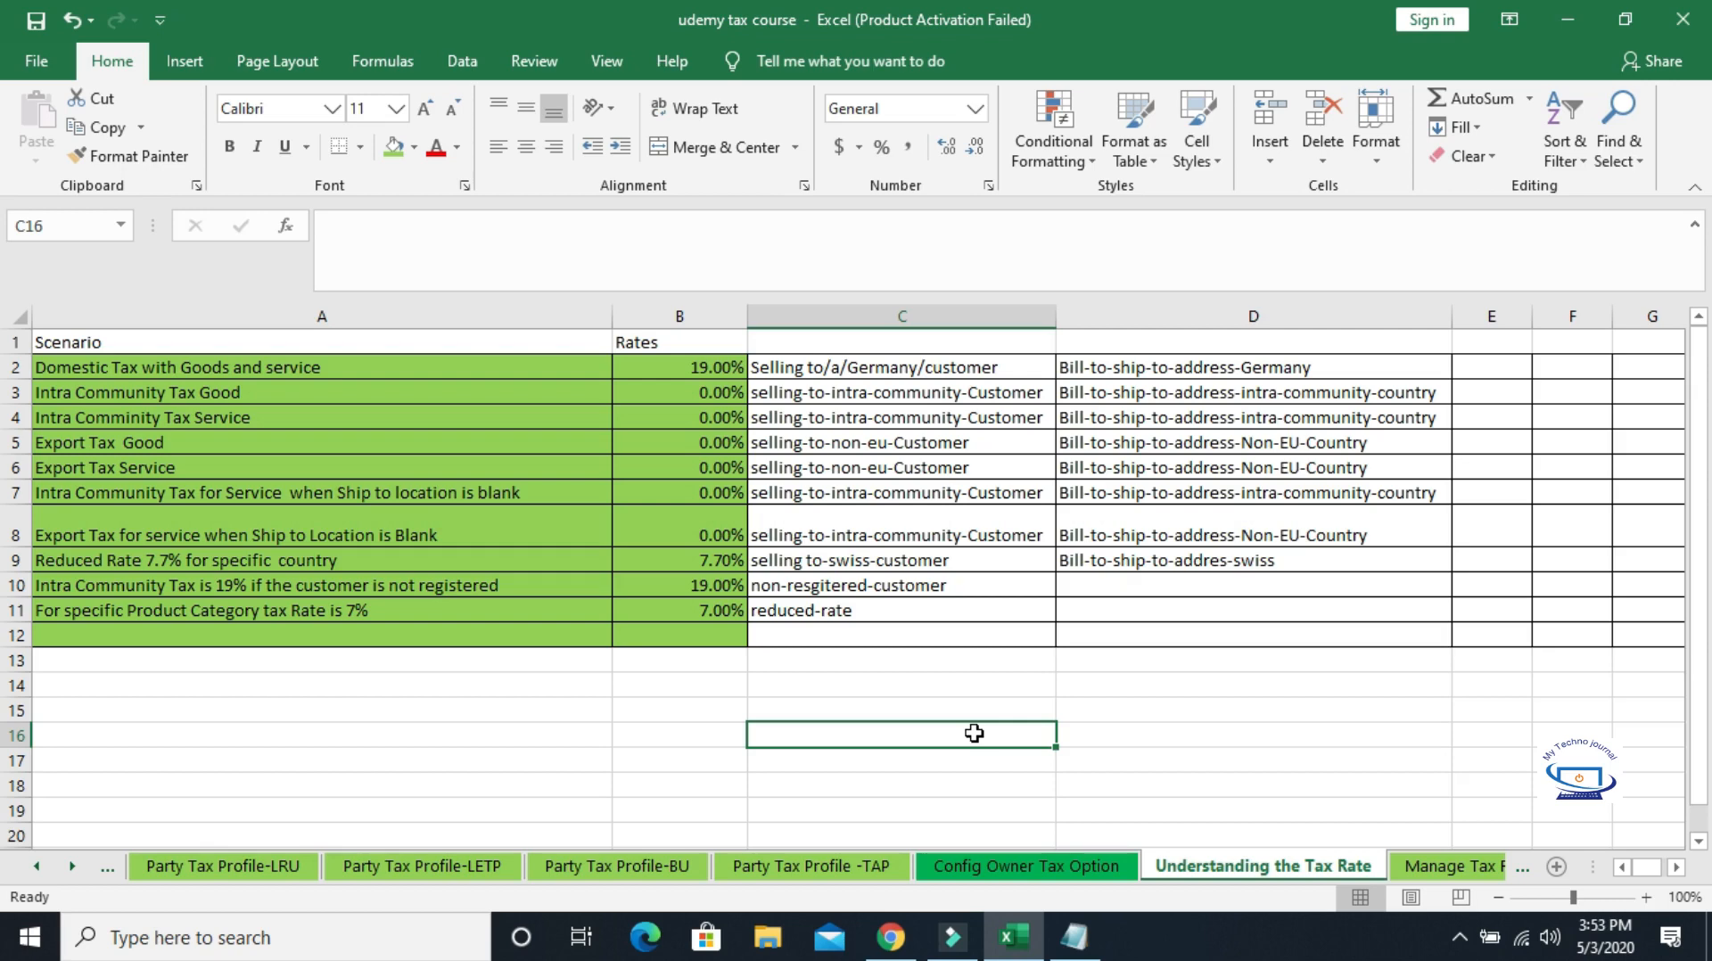
{"action": "left_click_drag", "start_coordinate": [507, 370], "coordinate": [1105, 637]}
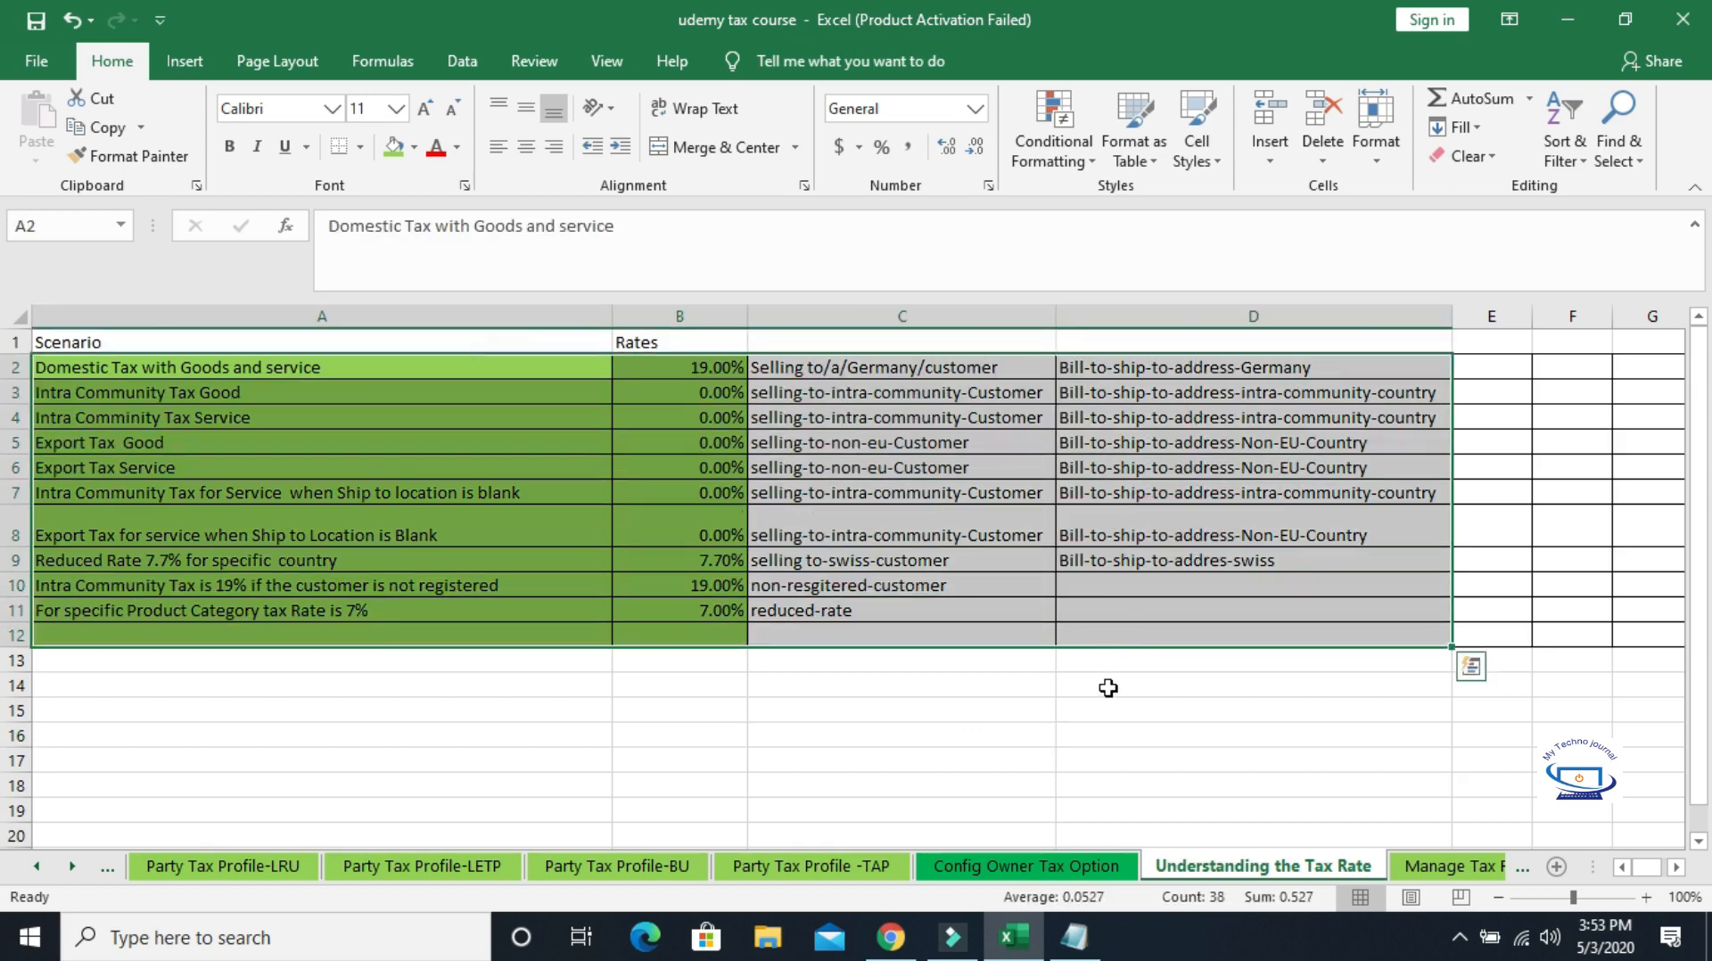
{"action": "left_click", "coordinate": [1106, 688]}
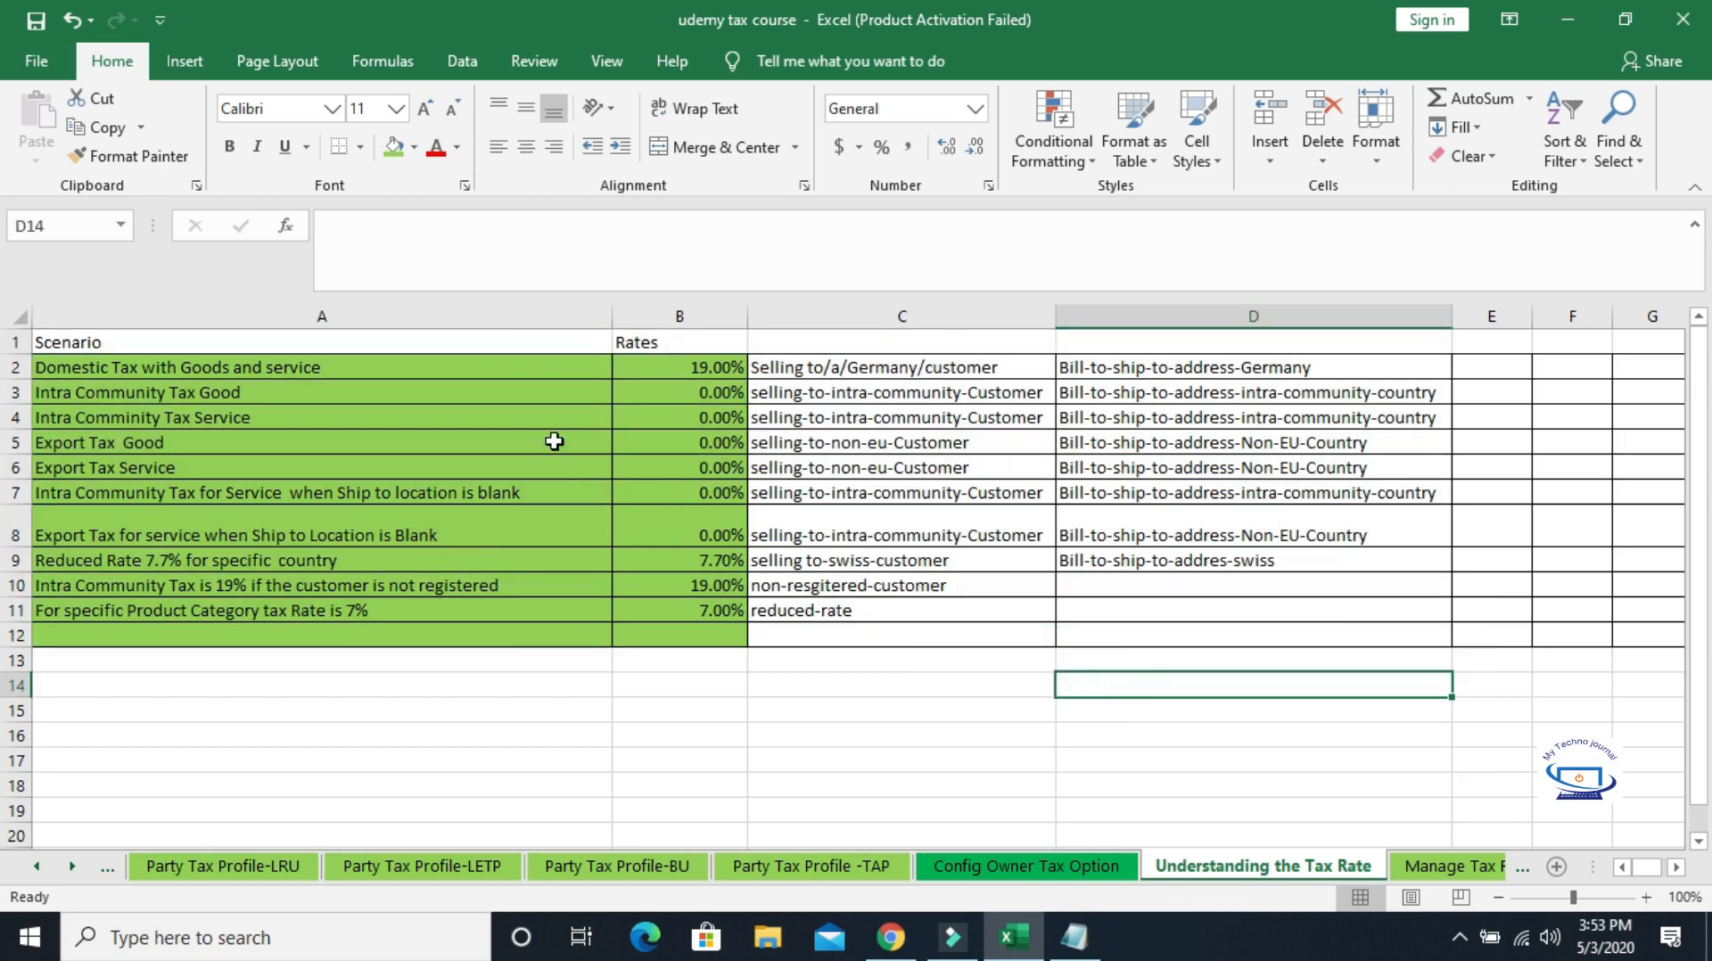
{"action": "left_click", "coordinate": [498, 367]}
{"action": "left_click_drag", "start_coordinate": [500, 369], "coordinate": [1238, 628]}
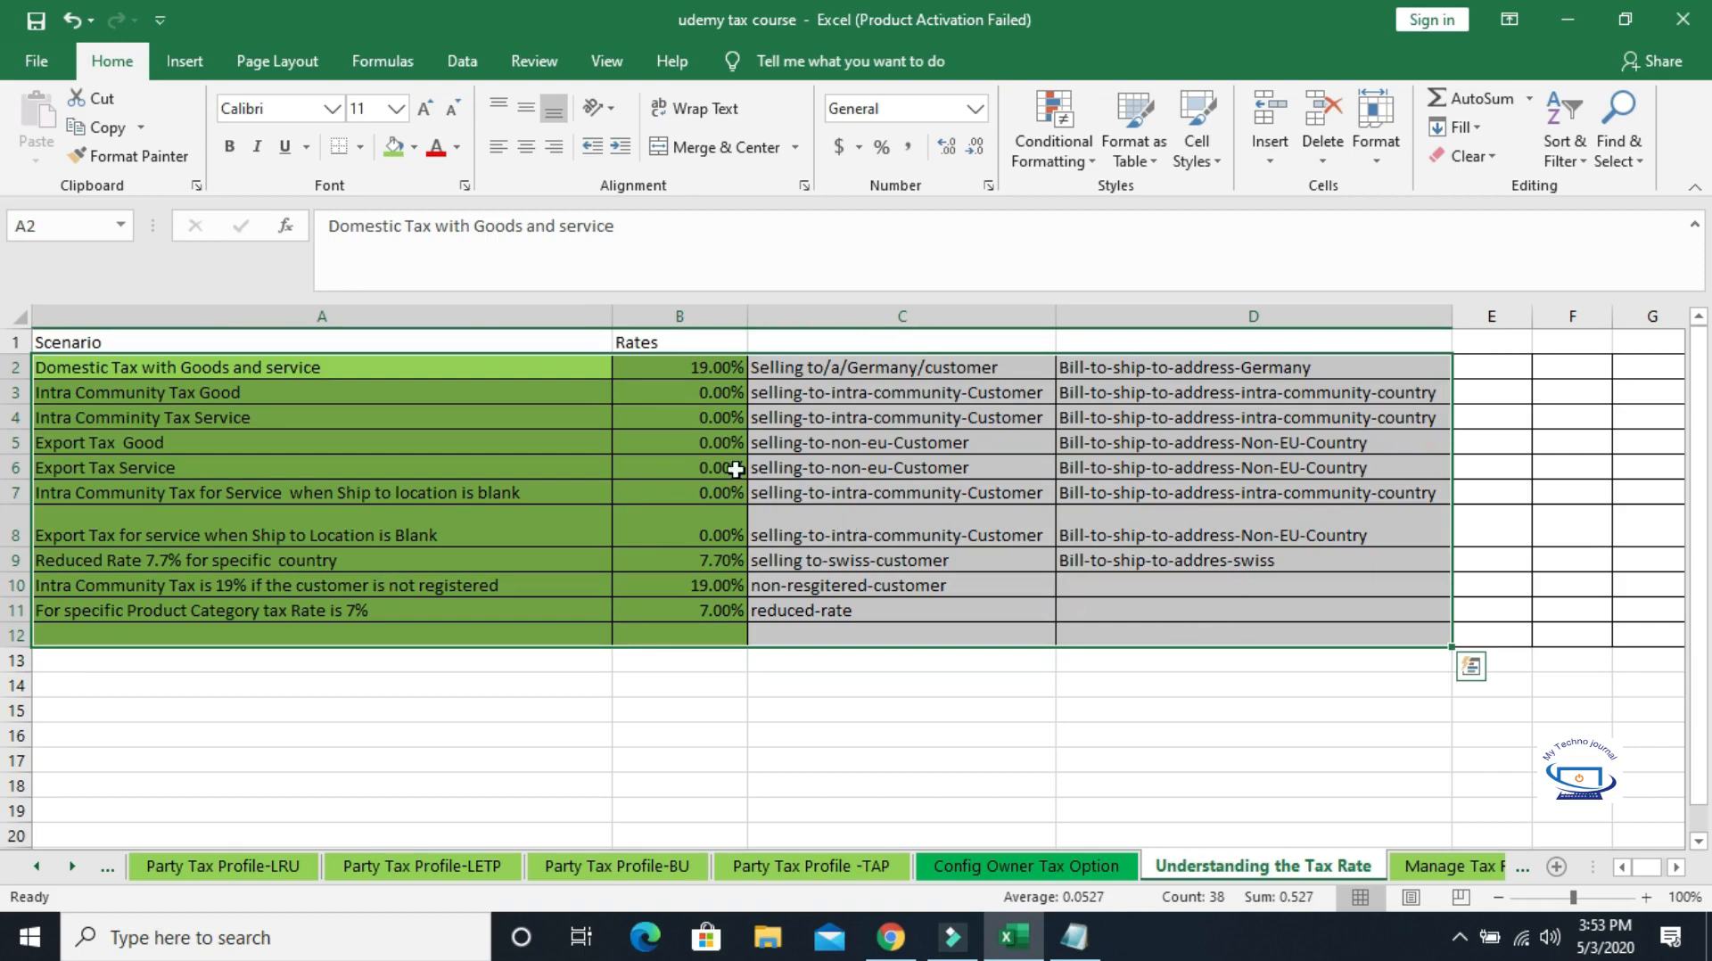
{"action": "left_click_drag", "start_coordinate": [584, 371], "coordinate": [1372, 631]}
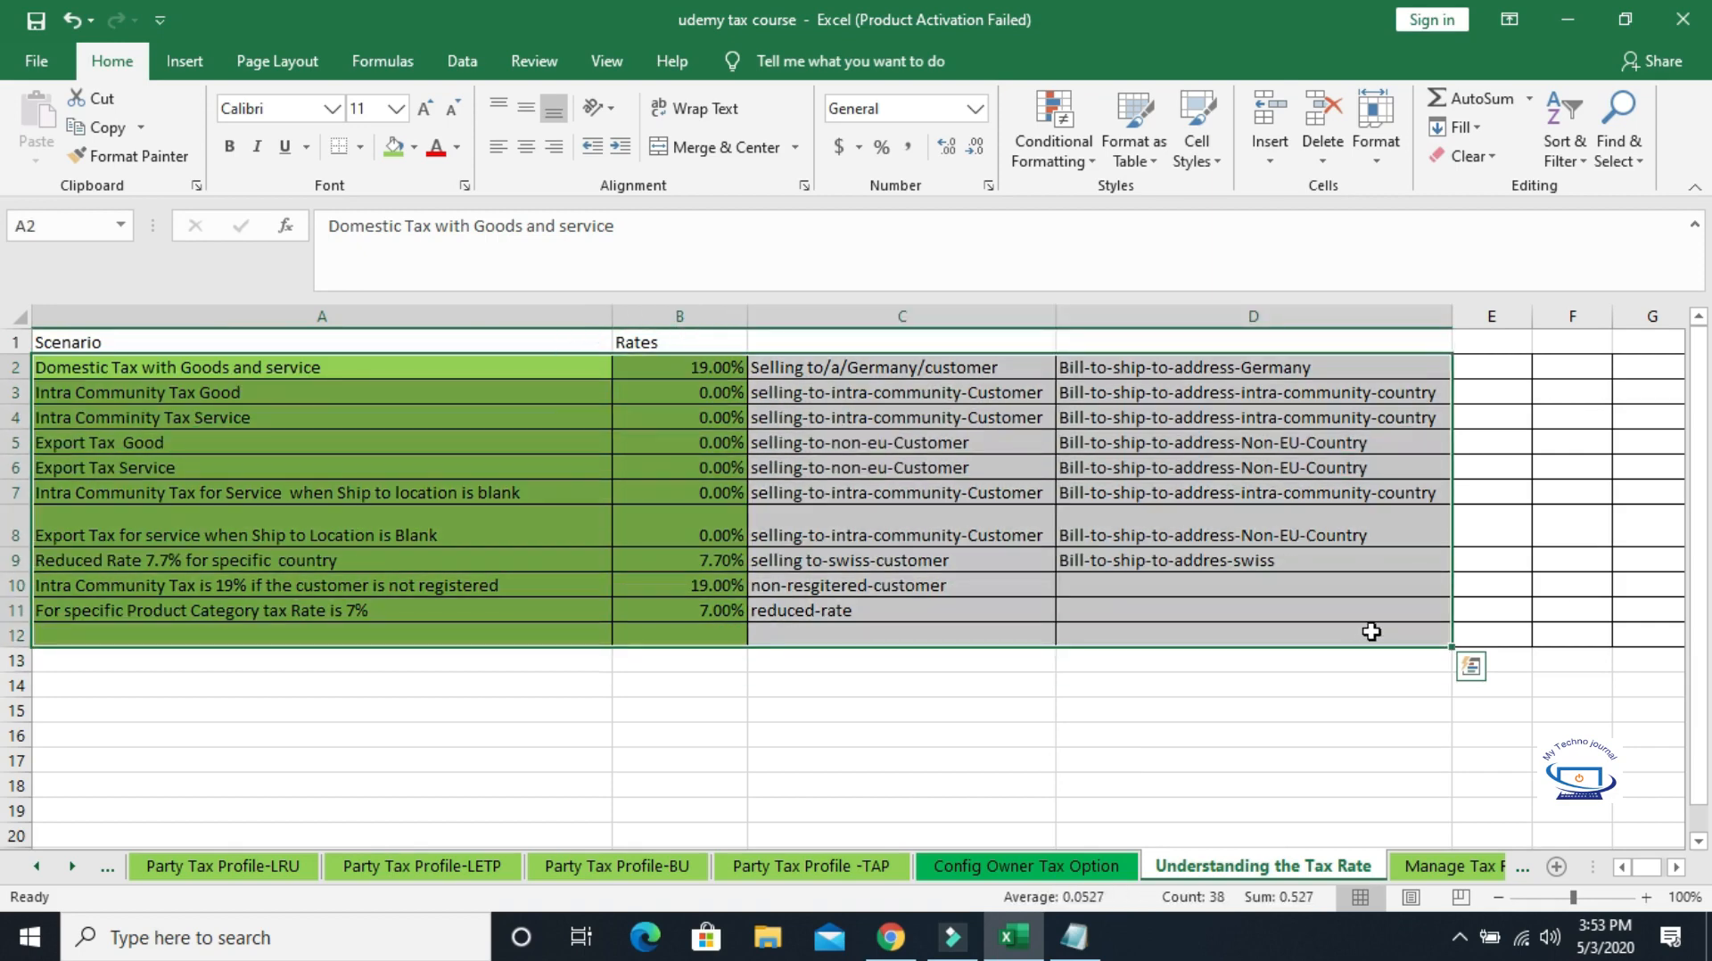